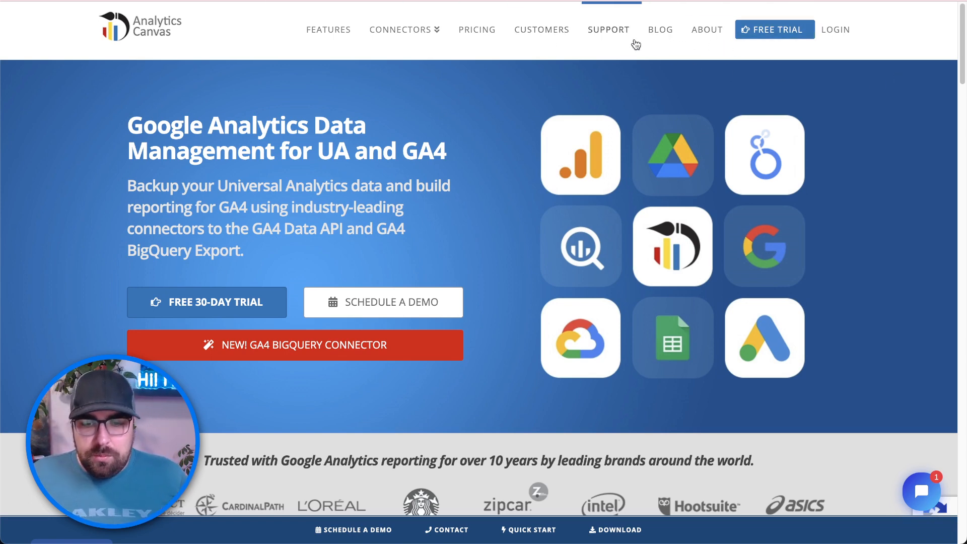
- Open the Pricing page and scroll through the Starter, Pro, Premium and Enterprise plan comparison
left_click(464, 38)
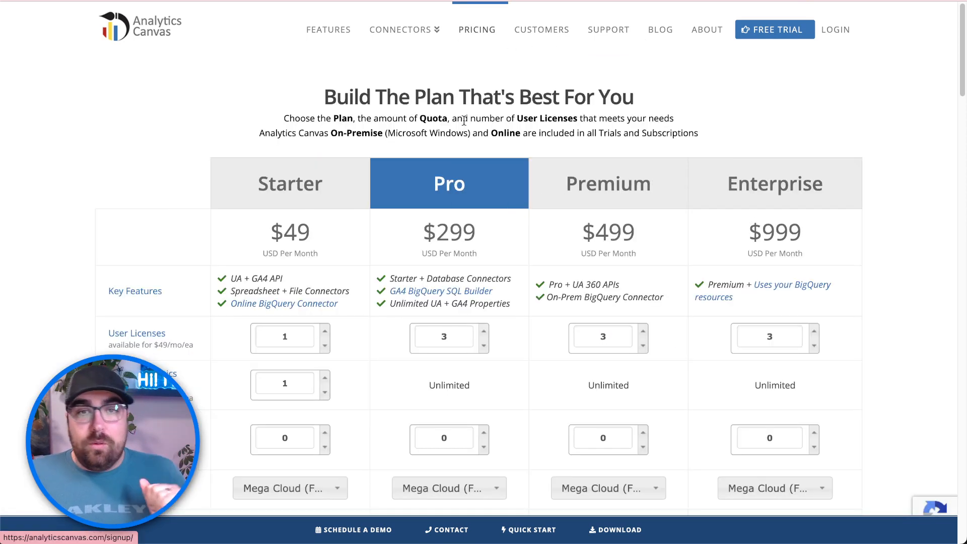
scroll(471, 242, "down", 1)
scroll(474, 251, "down", 1)
mouse_move(473, 259)
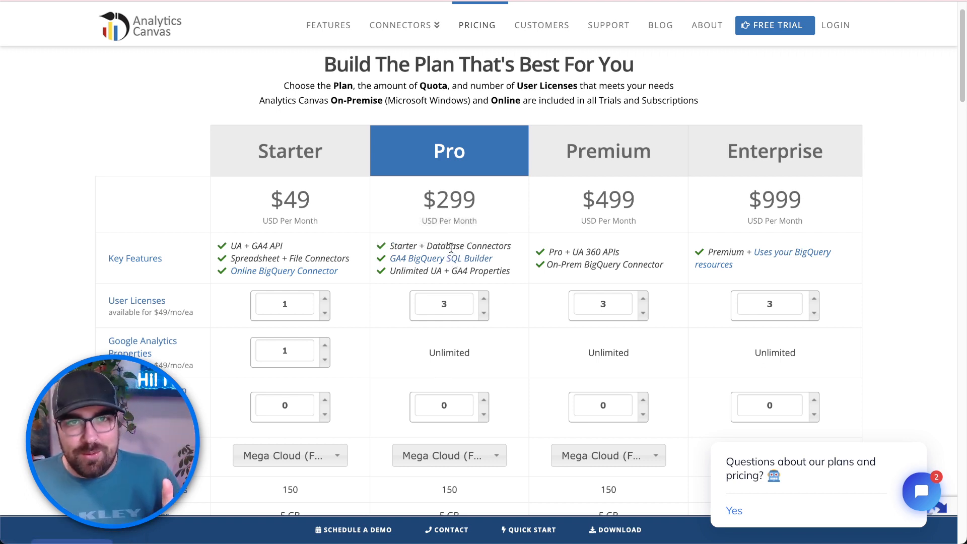
scroll(449, 246, "up", 2)
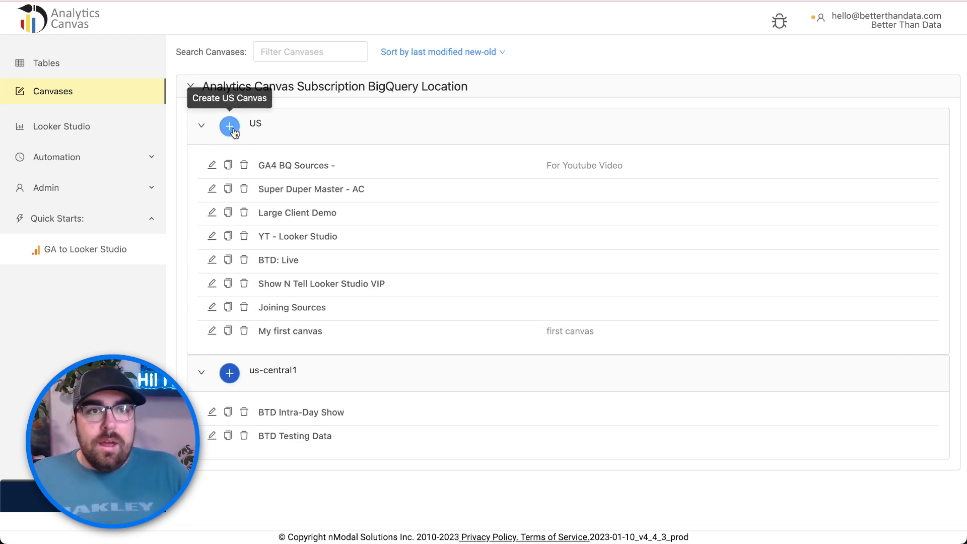
- Create a US canvas named 'LS - YT - Live - GA4 BQ' with a short YouTube description
left_click(231, 127)
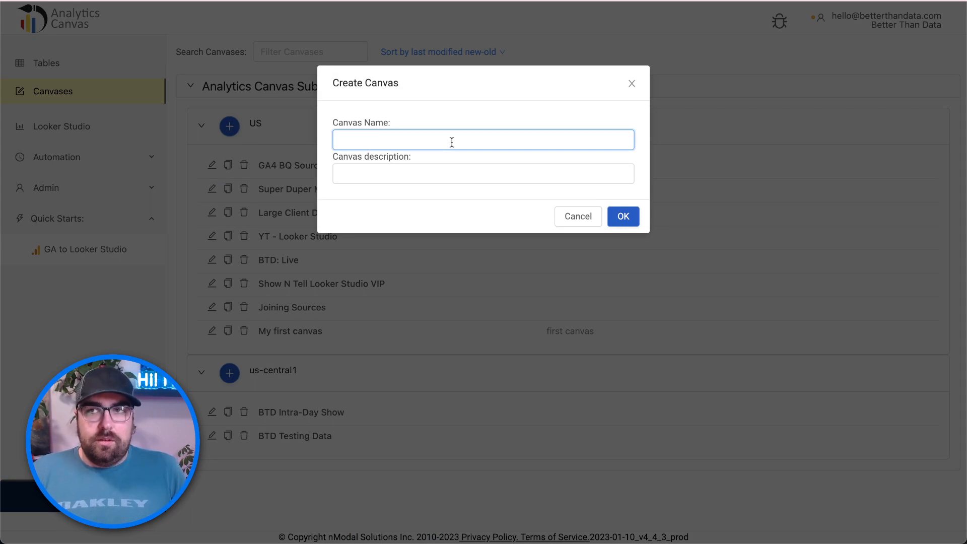
type("LS - YT ")
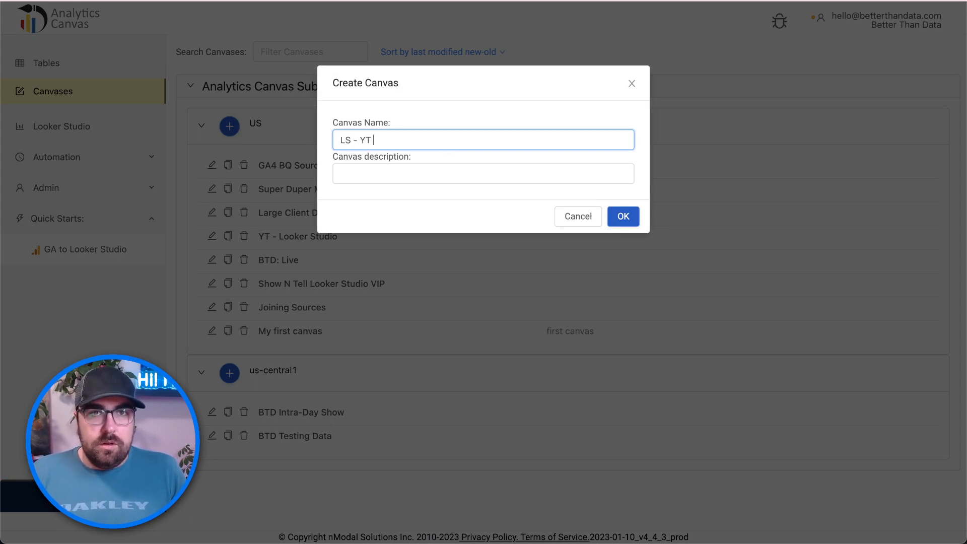
type("- Live - ")
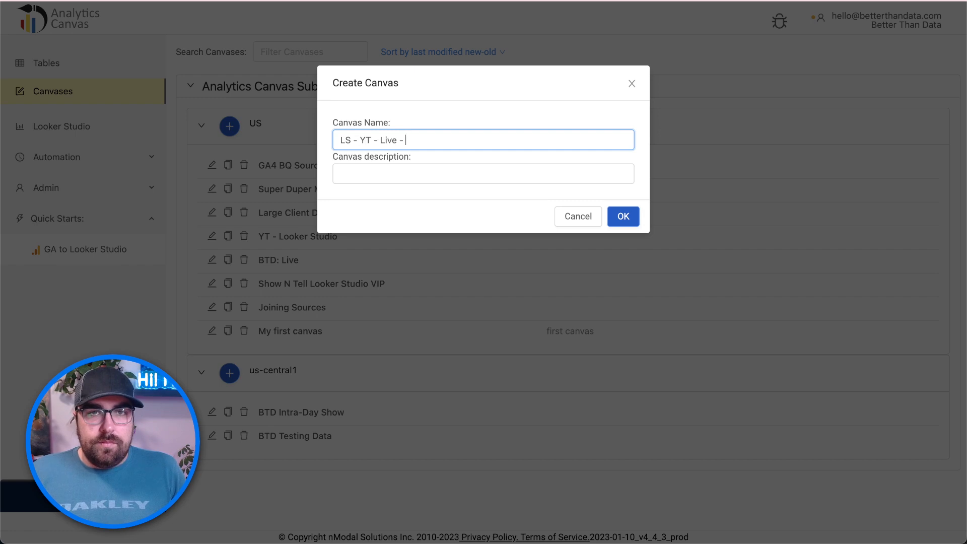
type("GA4 B")
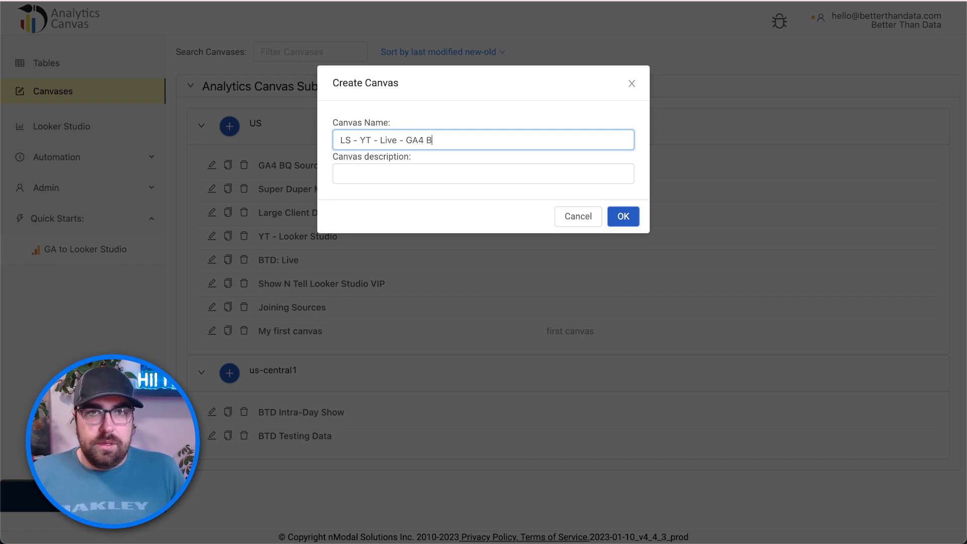
type("Q")
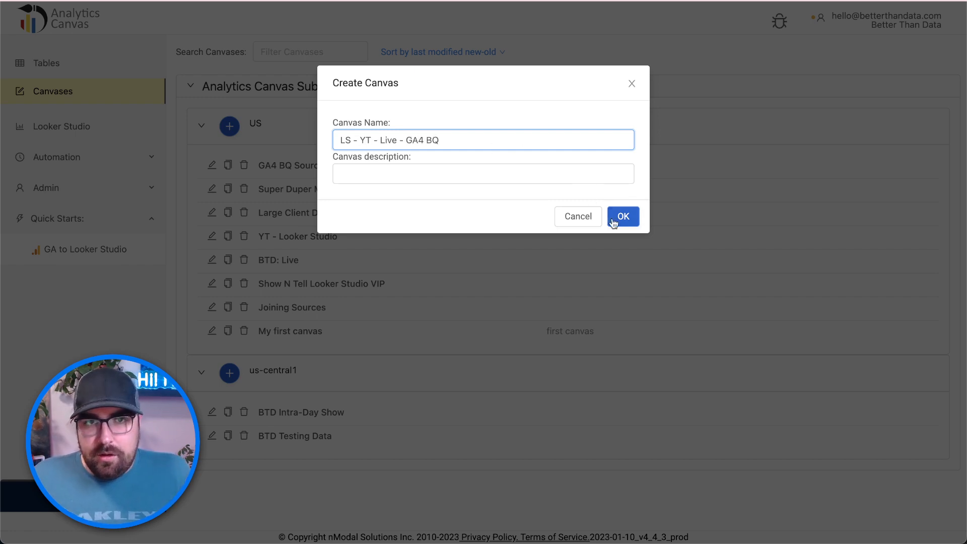
left_click(579, 175)
type("Thi")
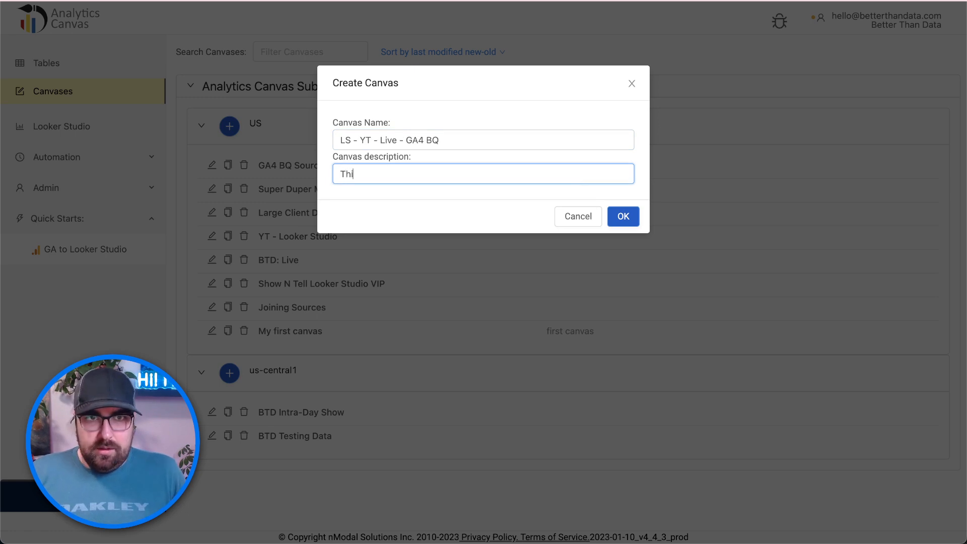
type("si s")
key("BackSpace")
key("BackSpace")
key("BackSpace")
type("si ")
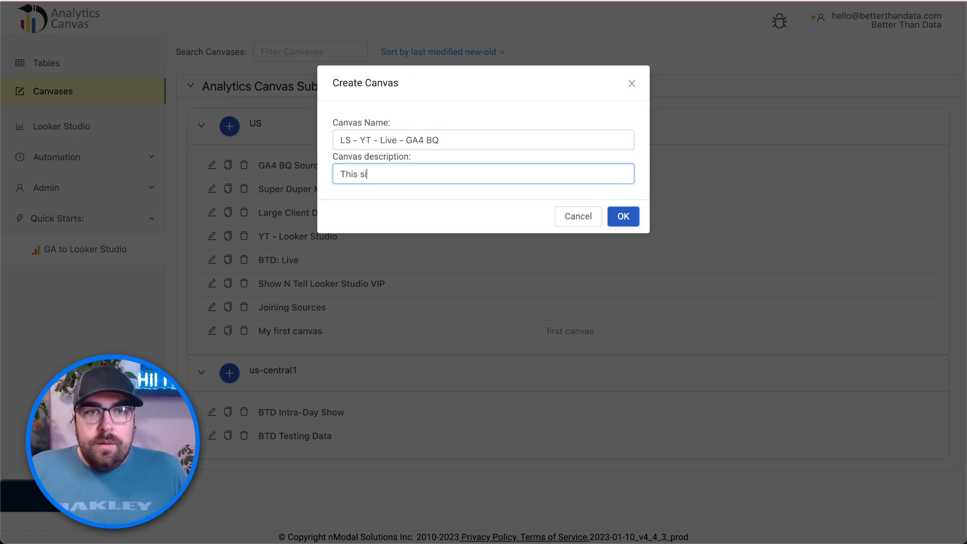
type("for youtube")
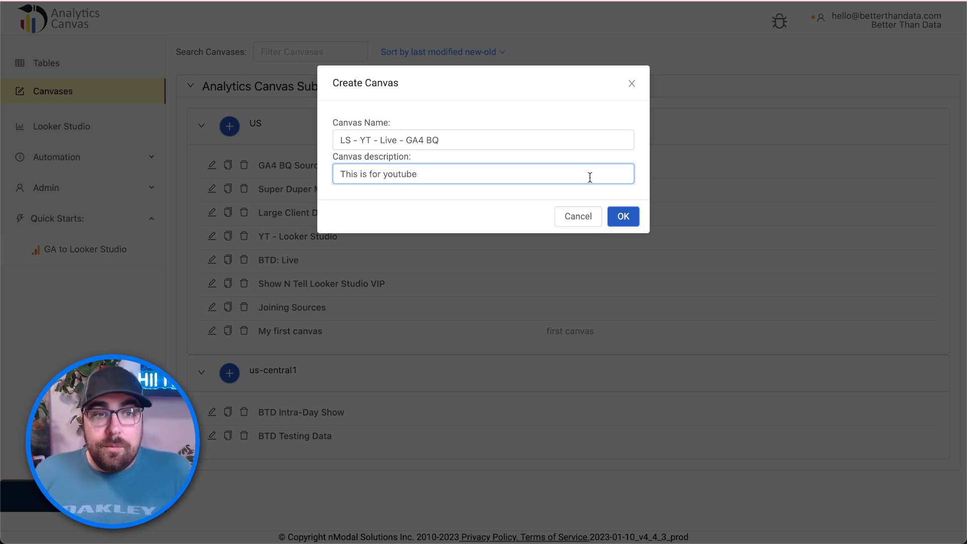
left_click(635, 211)
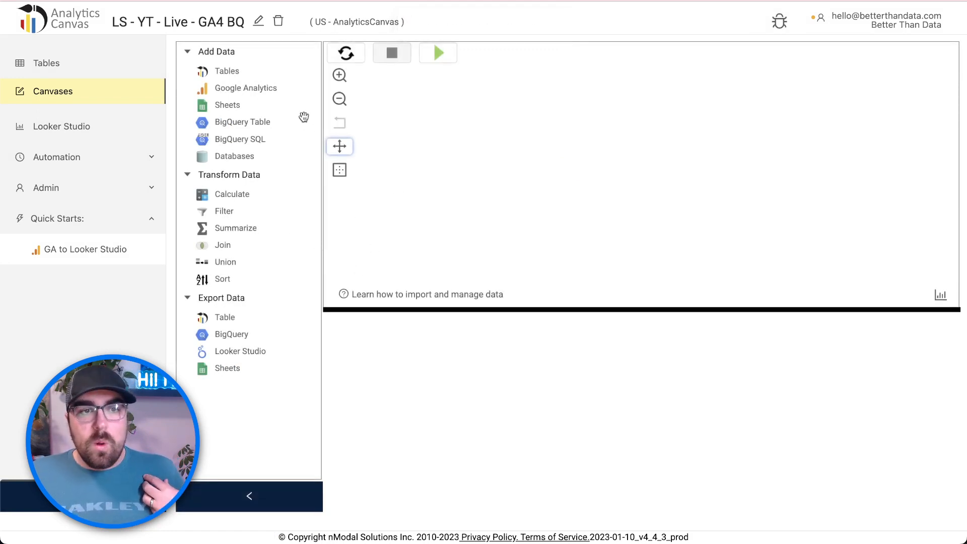
- Add a Google Analytics source to the canvas and pick the GA4 BigQuery (Beta) option
left_click_drag(243, 86, 480, 151)
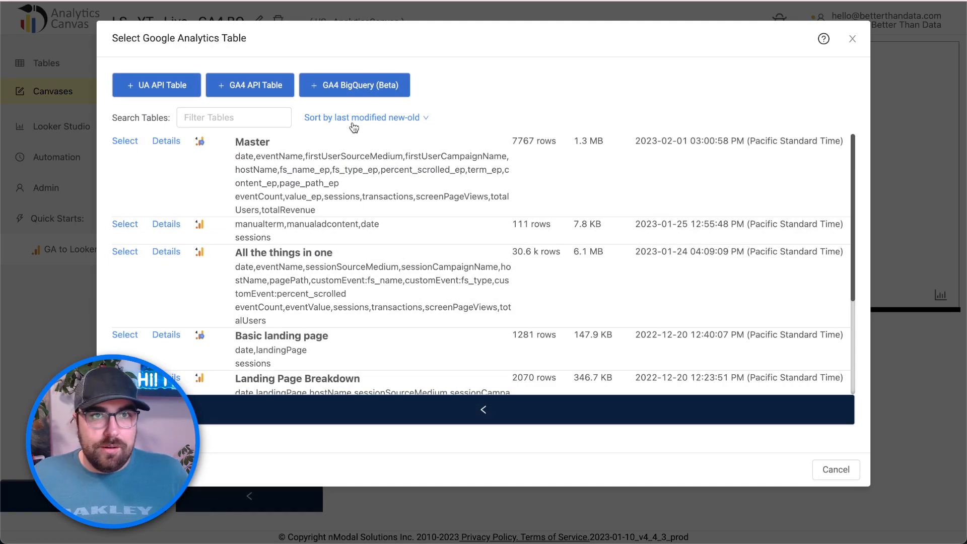
left_click(370, 89)
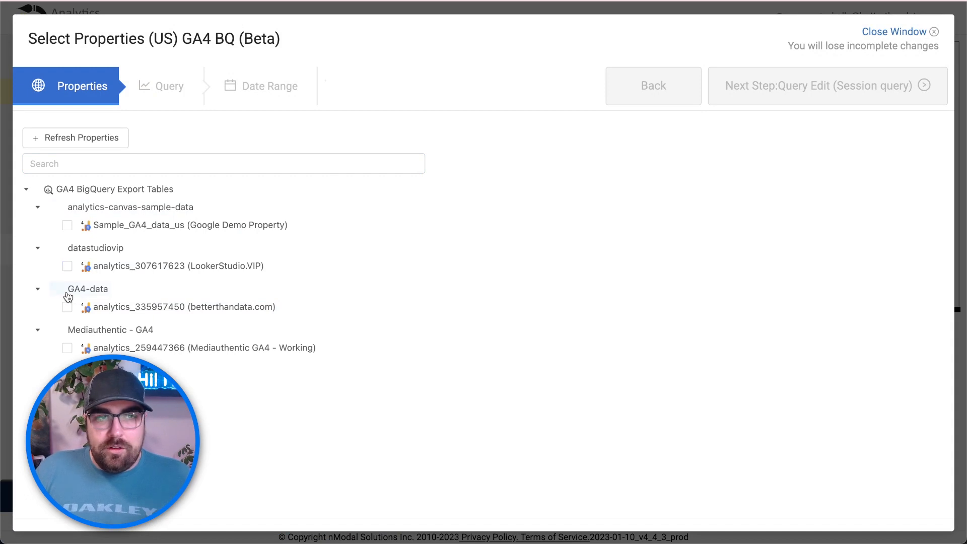
- Select the LookerStudio.VIP export table (analytics_307617623) and continue to Query Edit
left_click(67, 266)
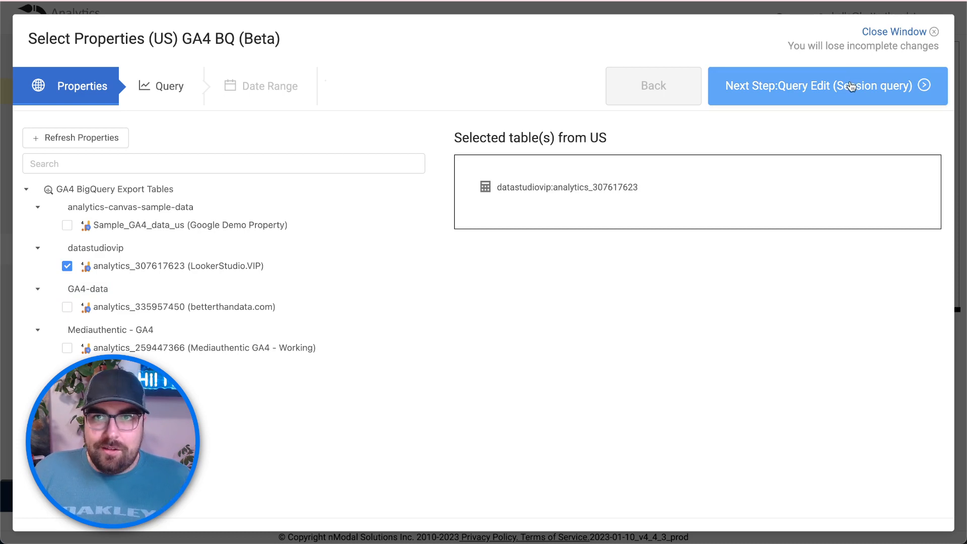
left_click(851, 86)
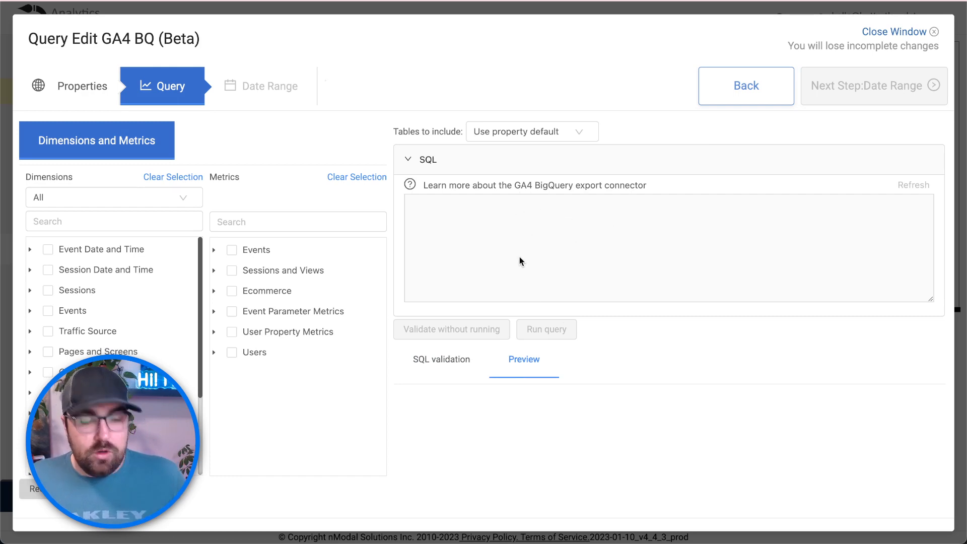
- Search for and tick the Date and Event name dimensions, then clear the dimension search
left_click(112, 221)
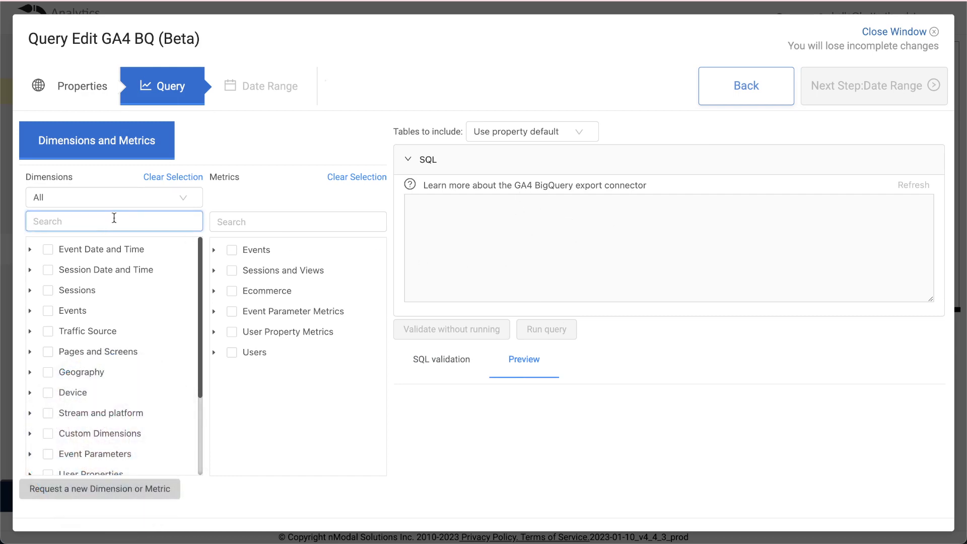
type("date")
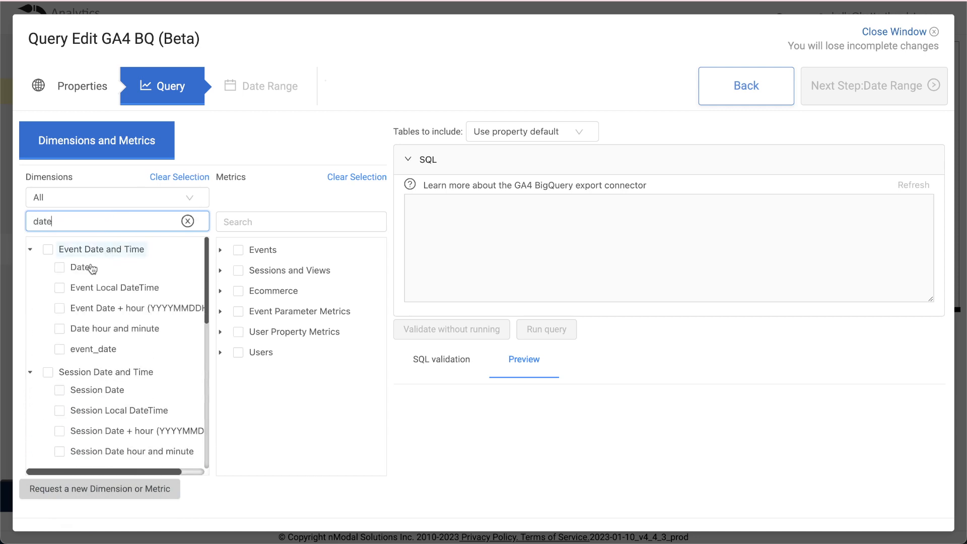
left_click(59, 267)
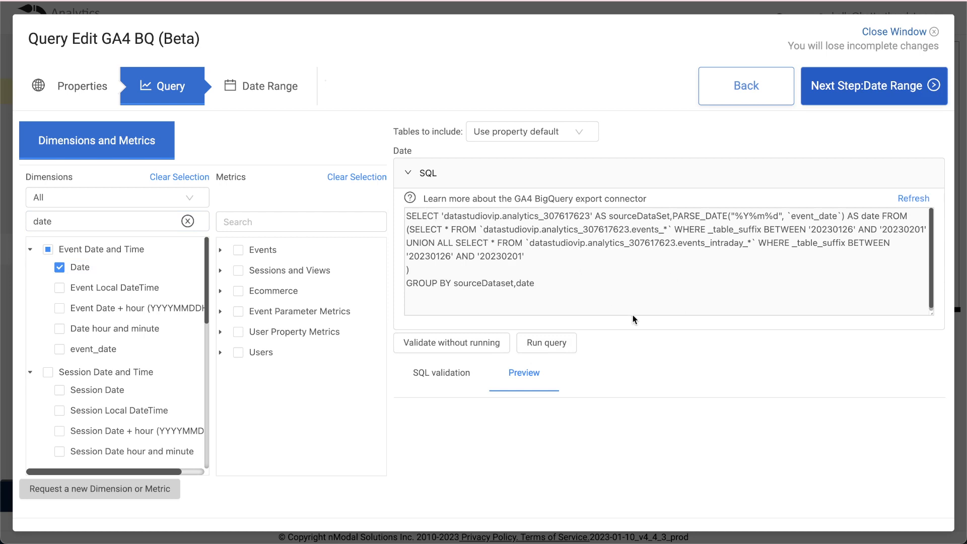
left_click(188, 221)
left_click(139, 220)
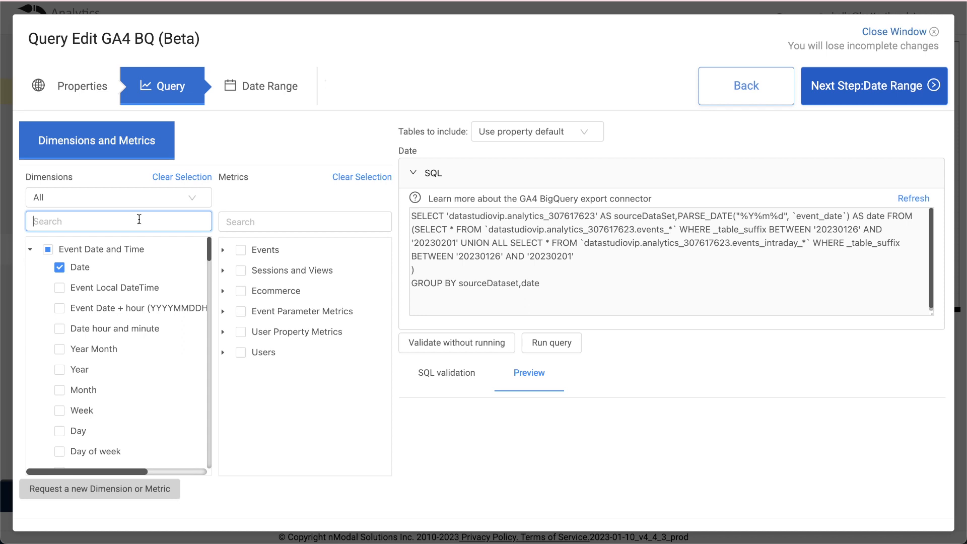
type("event")
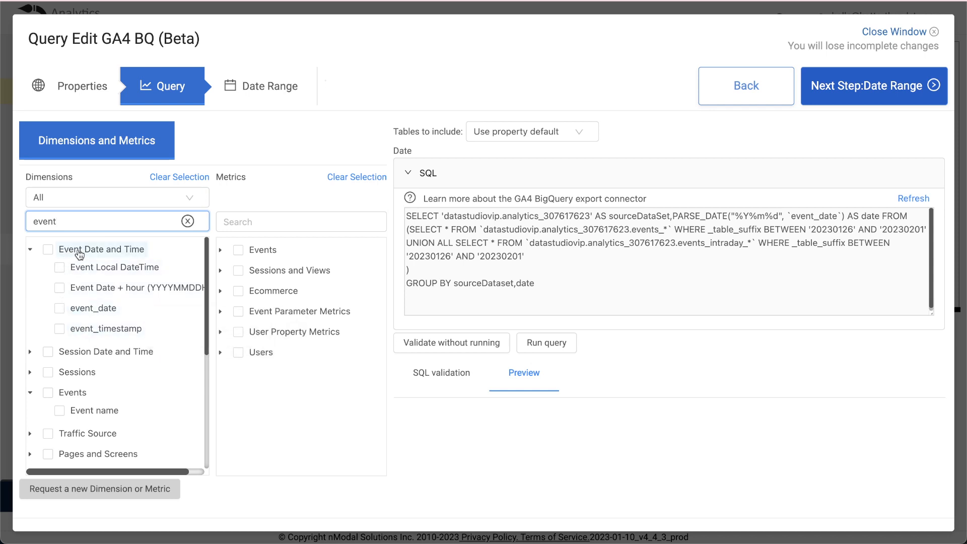
type(" na")
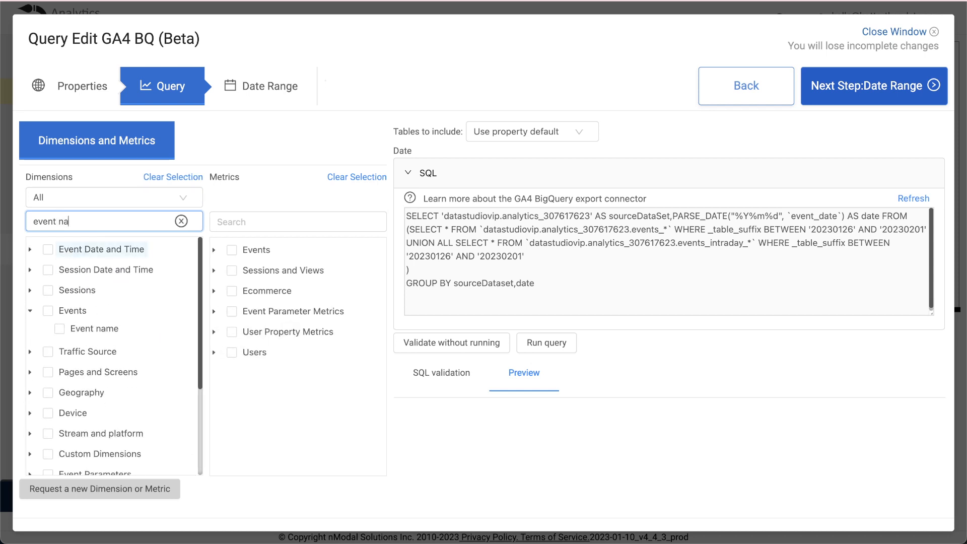
left_click(60, 329)
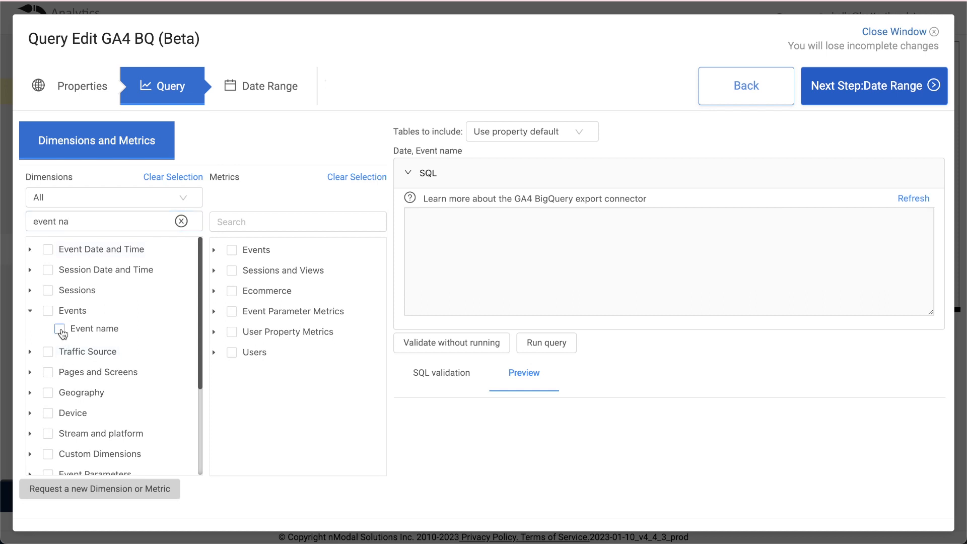
triple_click(138, 222)
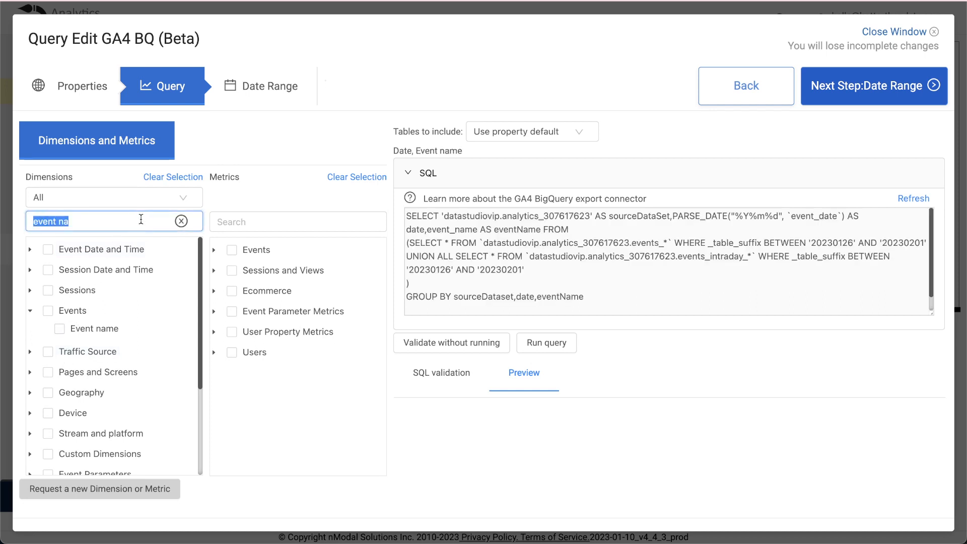
key("BackSpace")
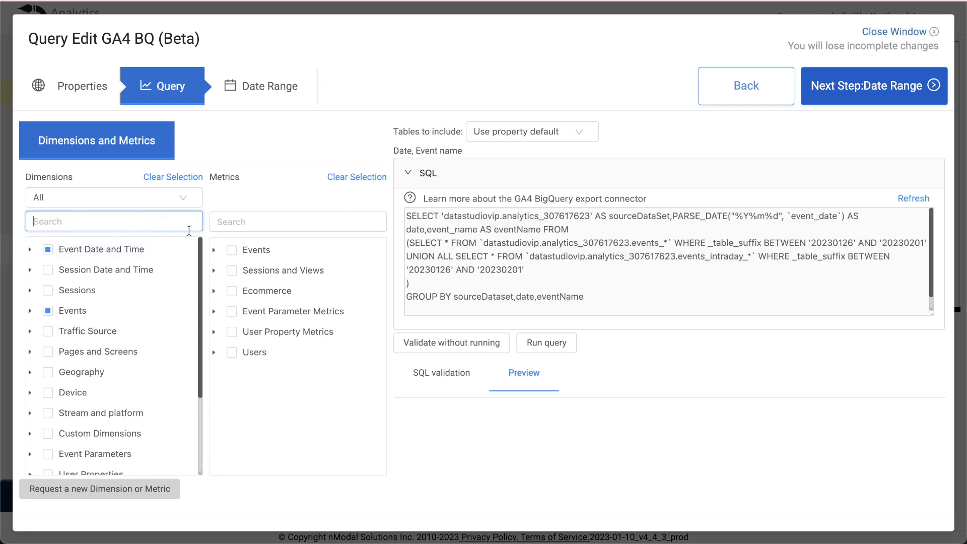
- Under Traffic Source, tick Session First Medium, Session First Source and Session First Campaign
left_click(31, 332)
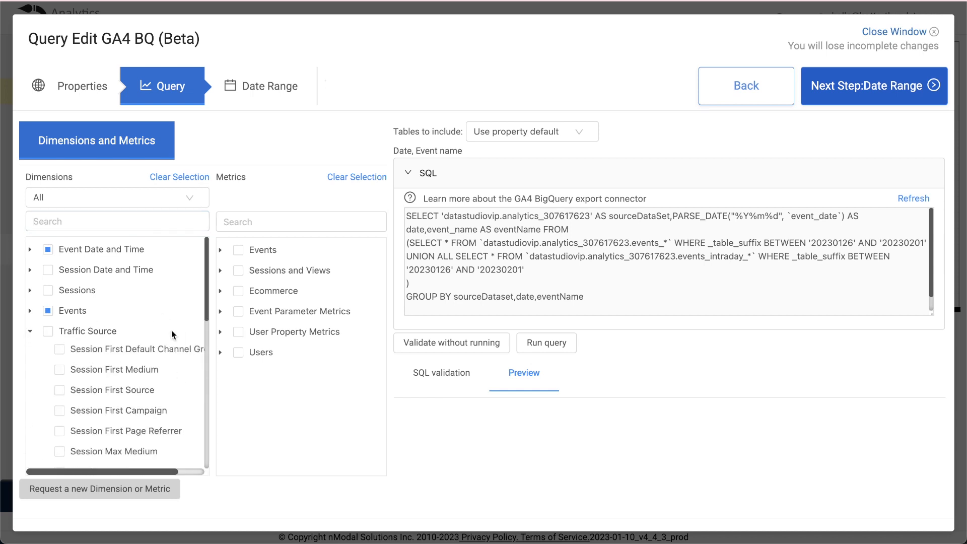
scroll(171, 331, "down", 1)
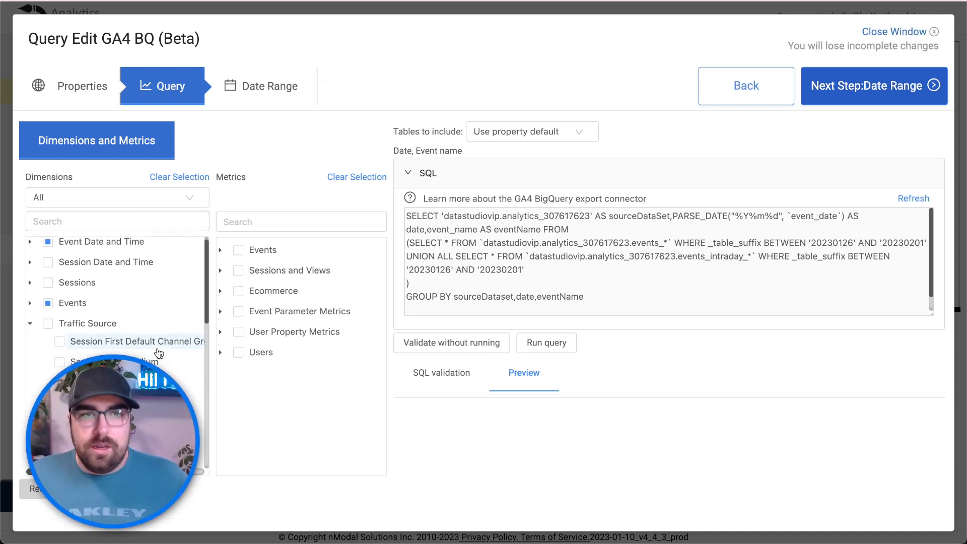
mouse_move(130, 345)
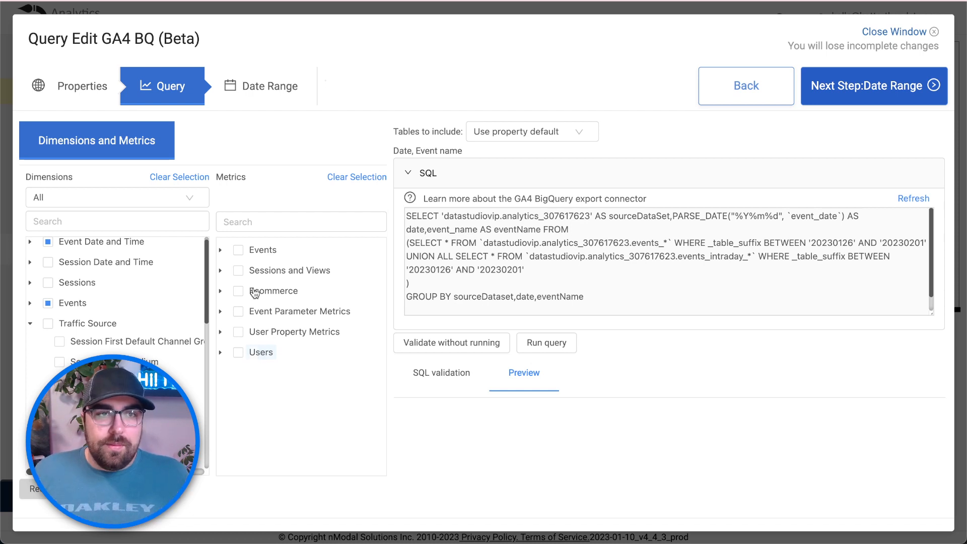
scroll(202, 274, "down", 3)
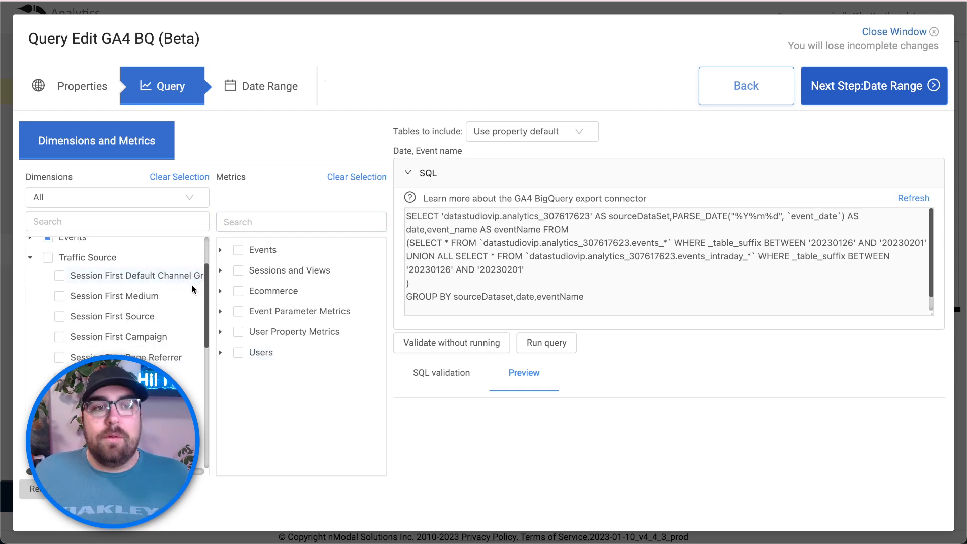
mouse_move(133, 301)
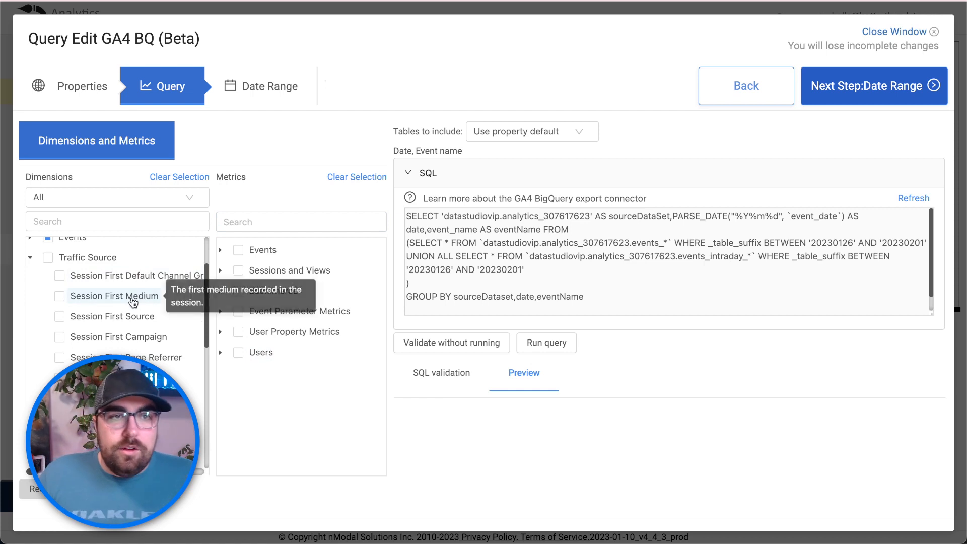
scroll(132, 297, "down", 1)
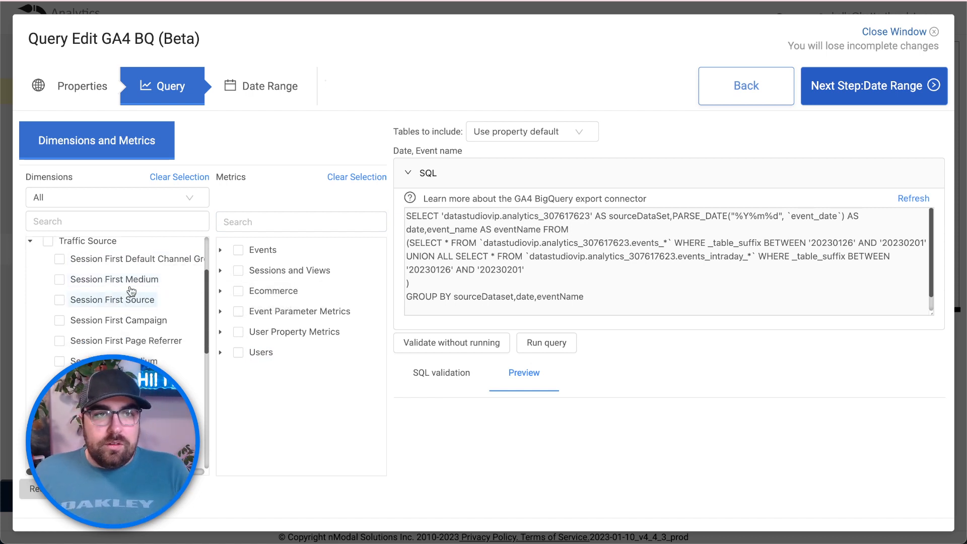
scroll(132, 291, "down", 3)
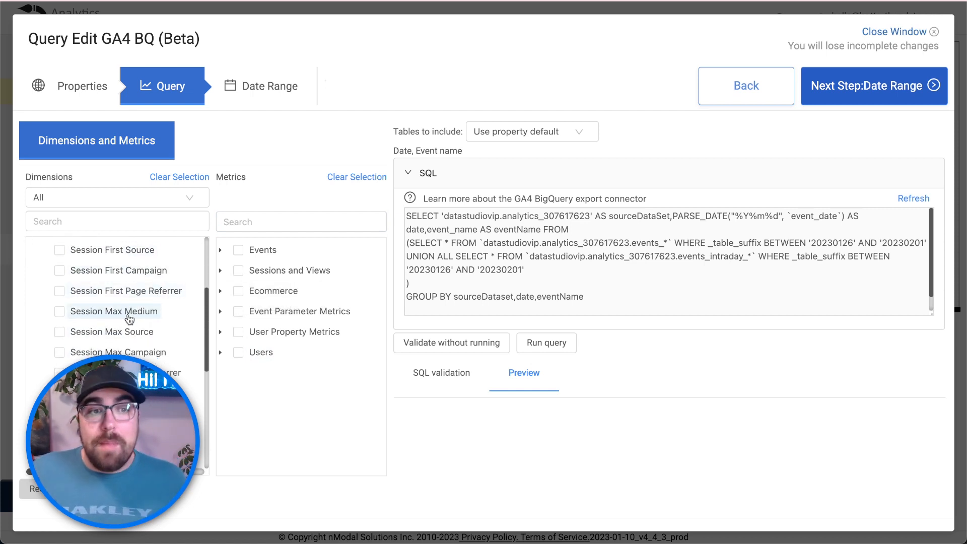
scroll(132, 297, "up", 2)
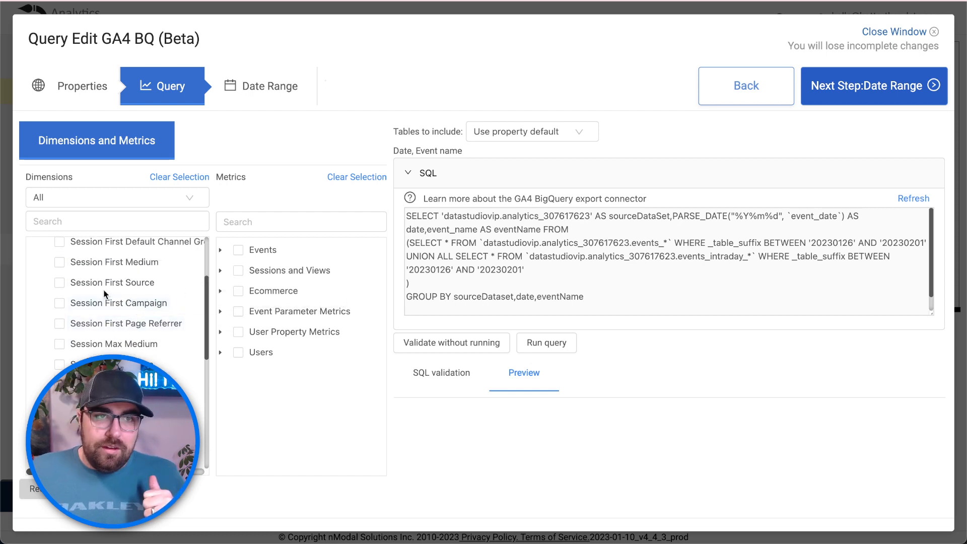
left_click(59, 262)
left_click(59, 283)
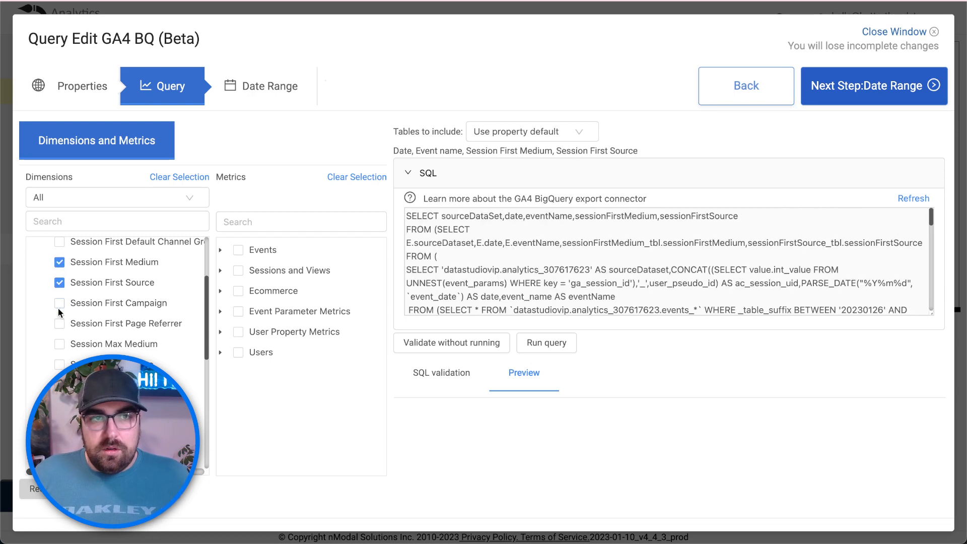
left_click(60, 304)
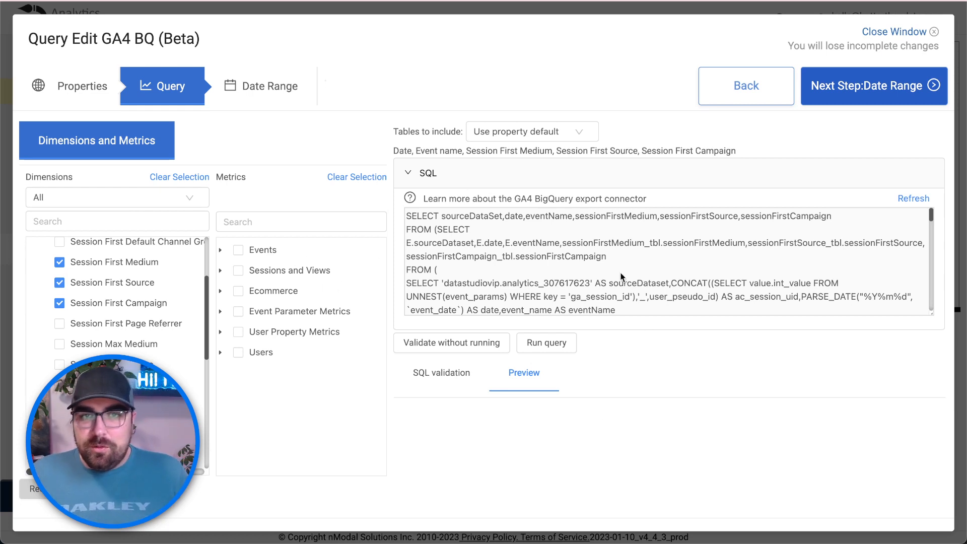
- Search metrics for 'sessions', tick Sessions, and review the generated SQL
scroll(101, 308, "up", 1)
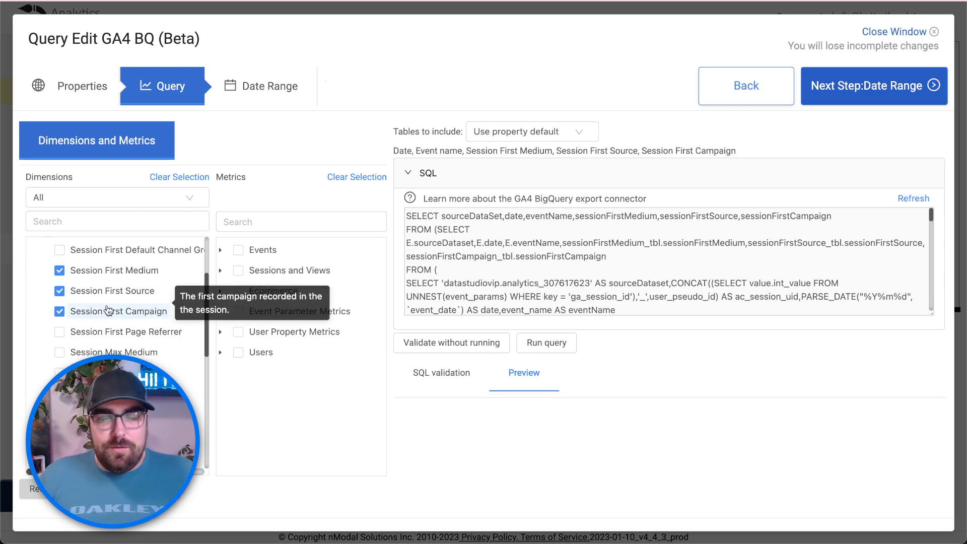
left_click(362, 217)
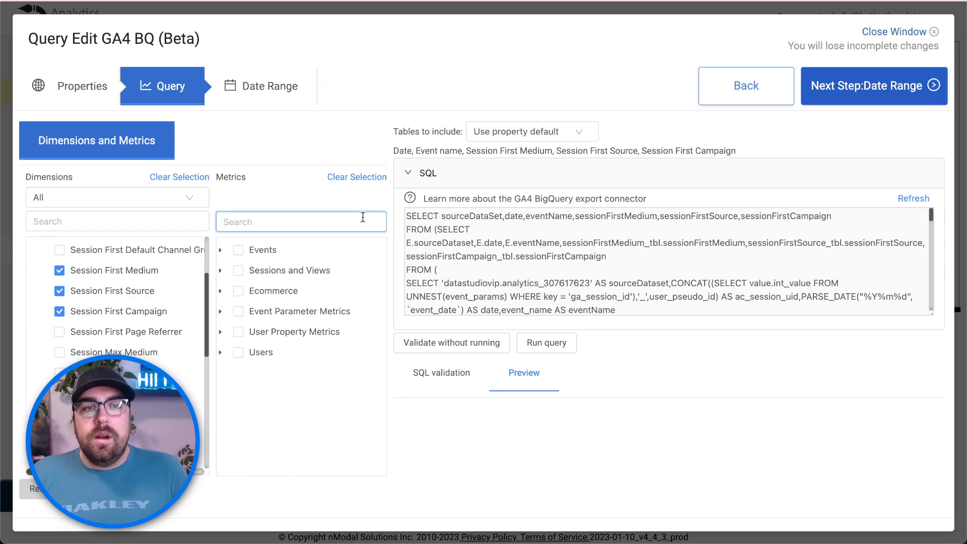
type("sessions")
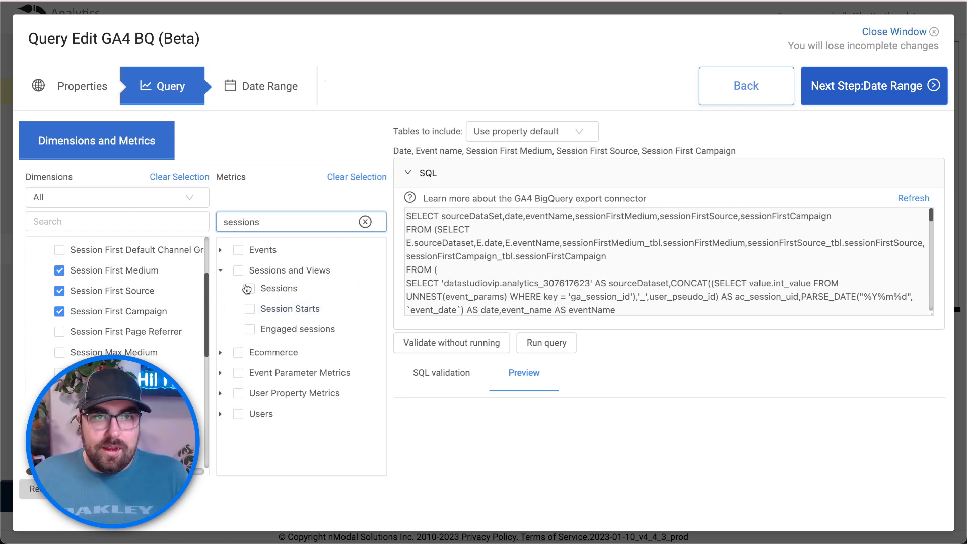
left_click(249, 288)
scroll(539, 302, "down", 1)
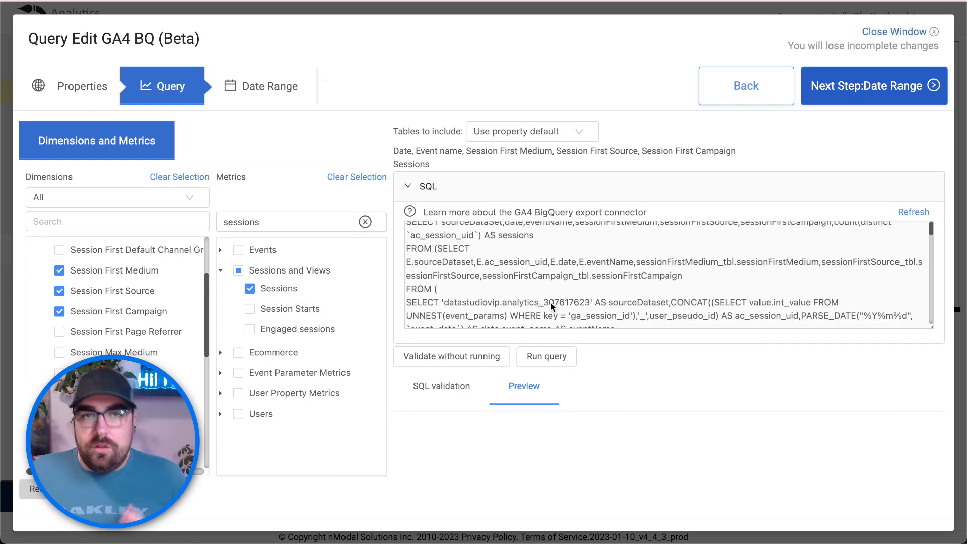
scroll(551, 303, "up", 1)
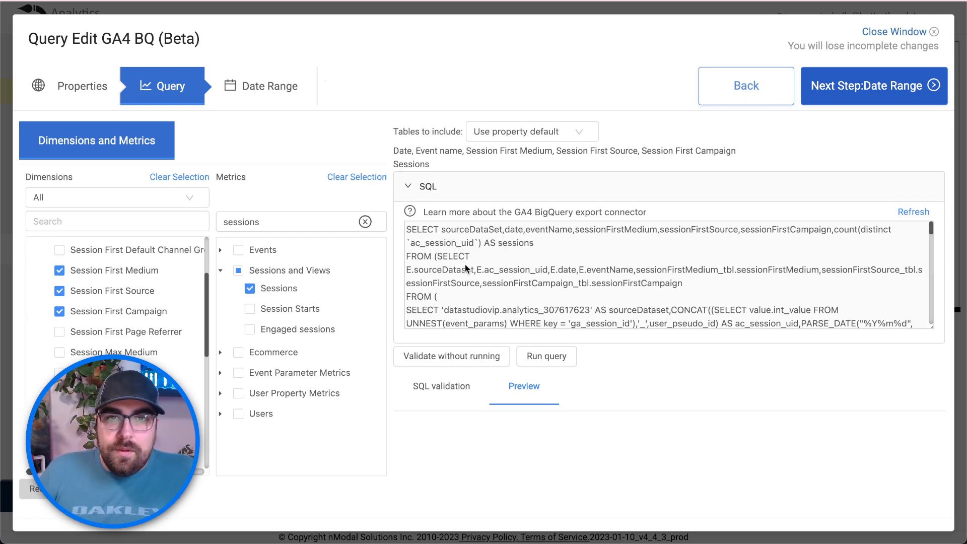
scroll(593, 289, "down", 1)
scroll(594, 289, "down", 2)
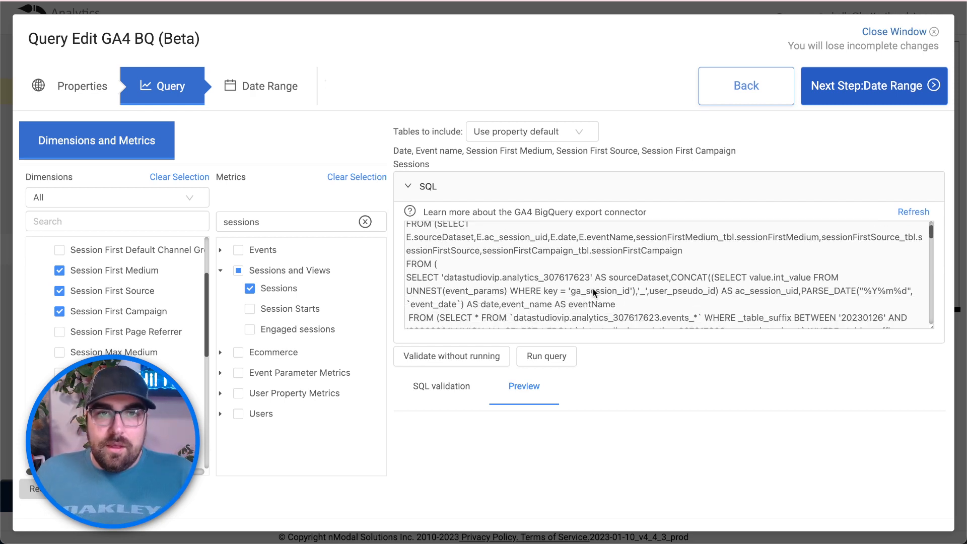
scroll(500, 296, "down", 1)
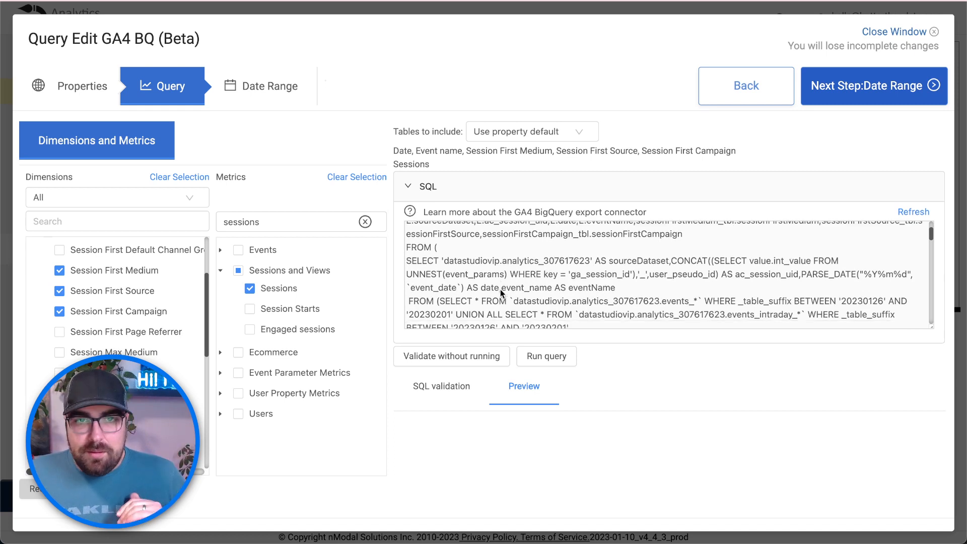
scroll(515, 311, "down", 1)
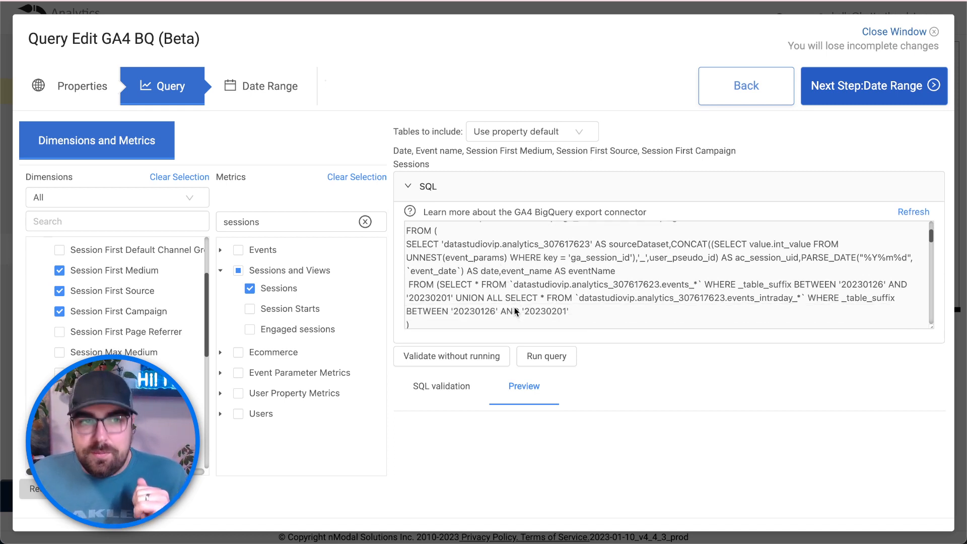
scroll(513, 309, "down", 1)
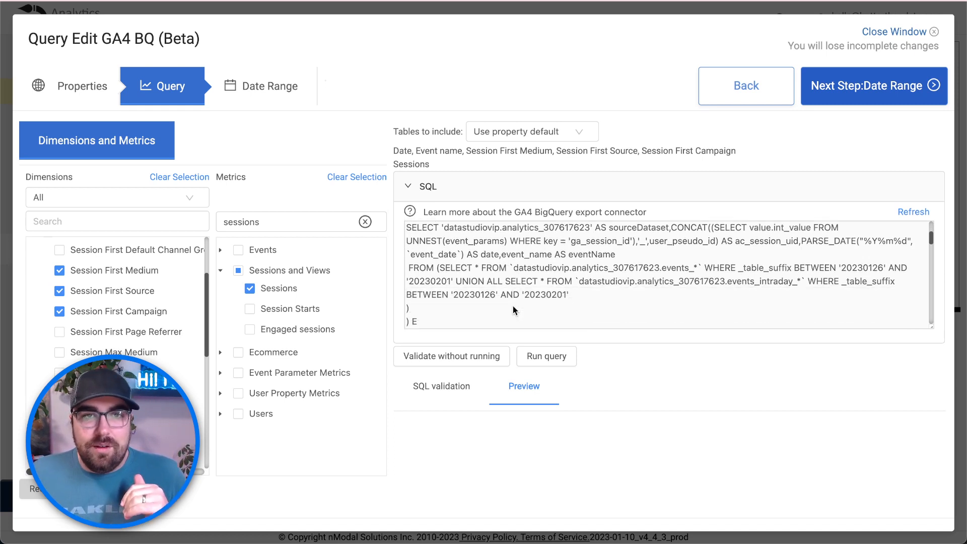
scroll(513, 306, "down", 1)
scroll(511, 297, "up", 2)
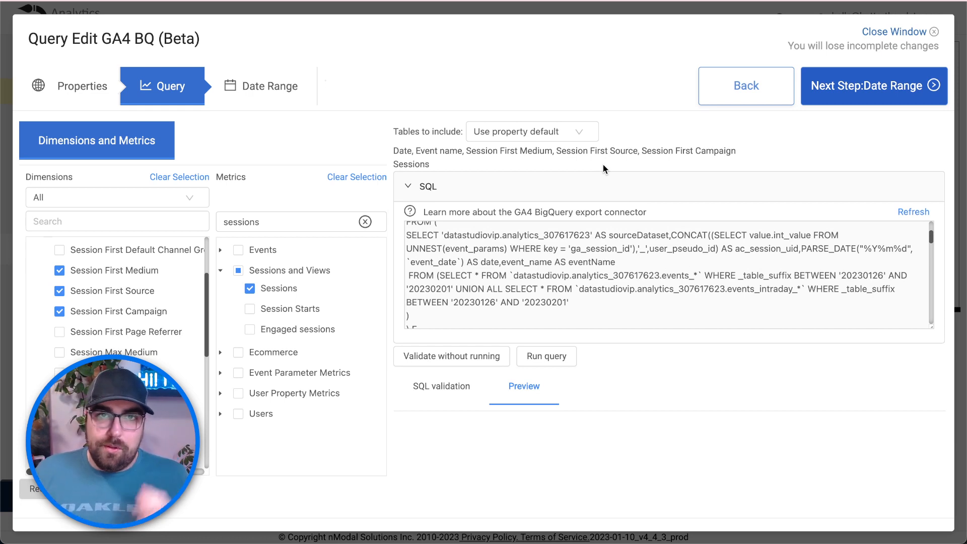
- Set Tables to include to 'Daily tables only', dropping the intraday tables from the SQL
left_click(578, 132)
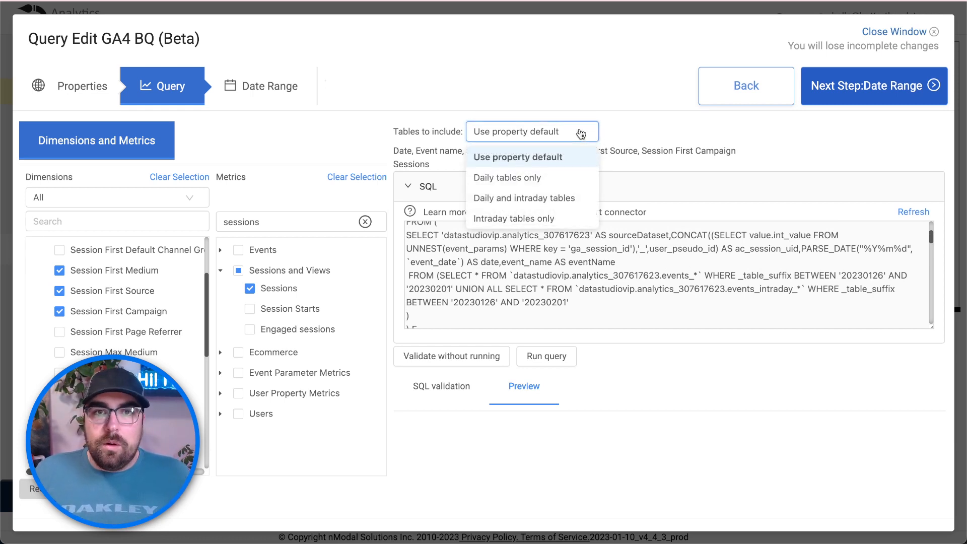
left_click(526, 180)
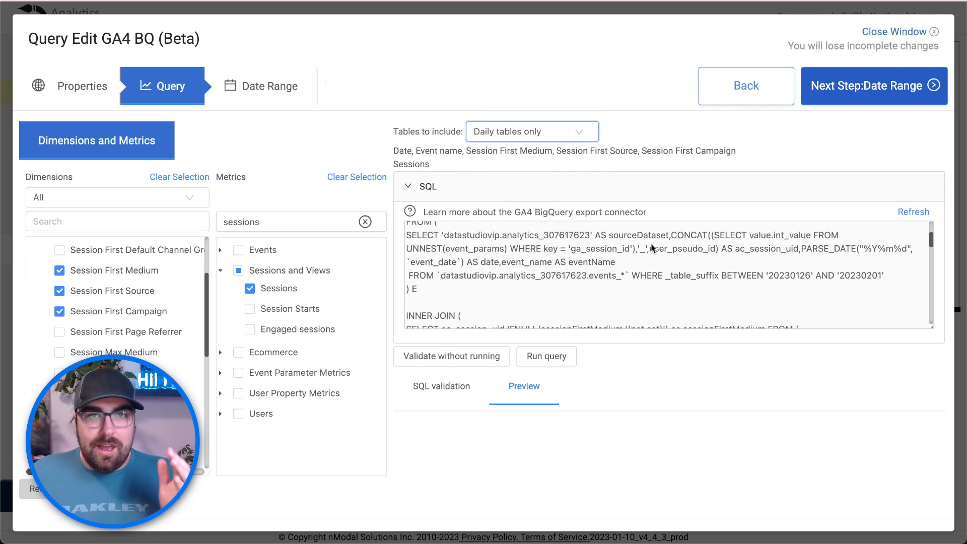
scroll(651, 275, "up", 2)
scroll(571, 314, "down", 3)
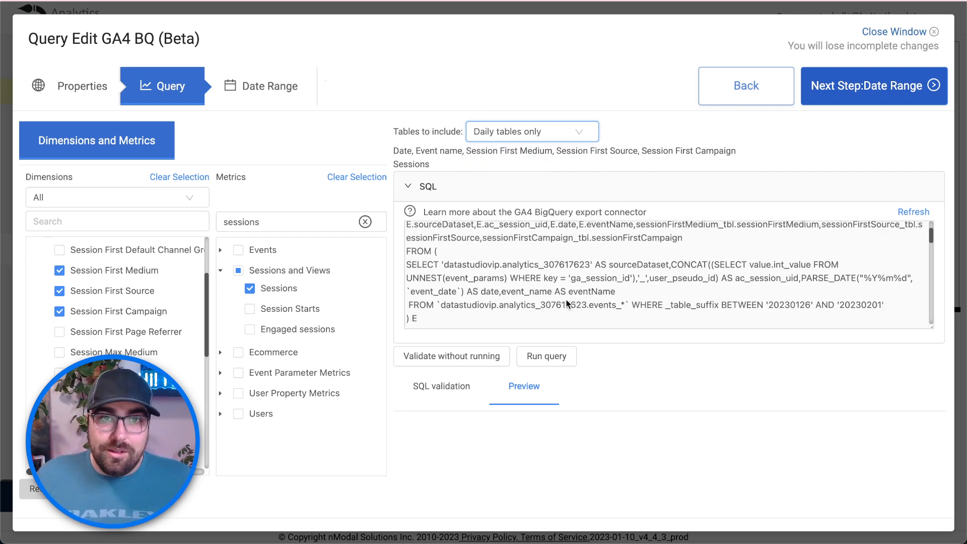
scroll(566, 303, "down", 10)
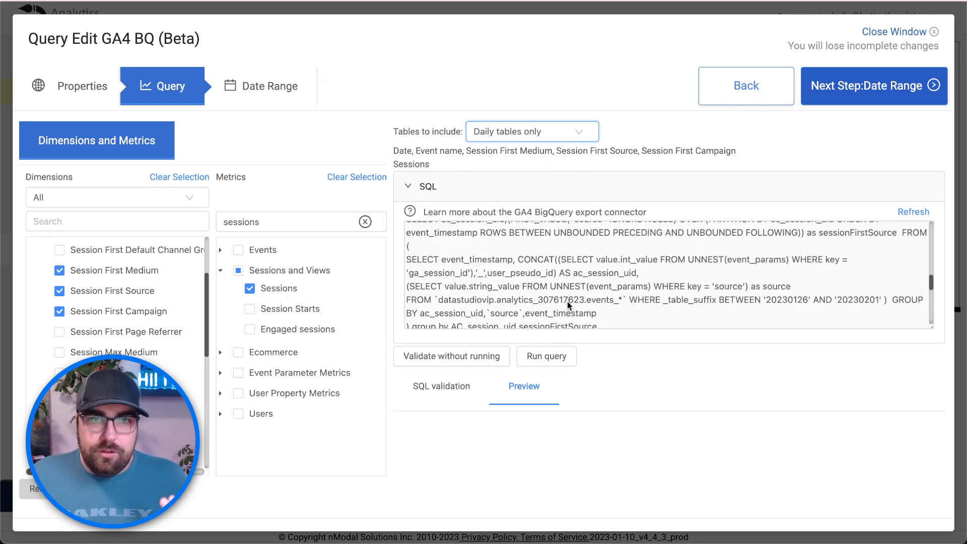
scroll(567, 302, "up", 5)
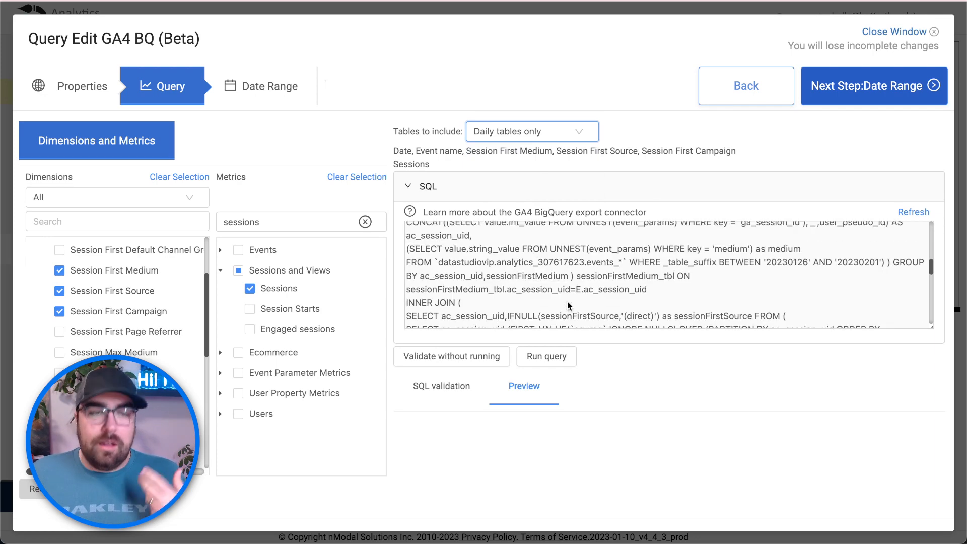
- Validate the query (1979114 bytes estimated), then run it to preview 100 of 409 rows
left_click(488, 357)
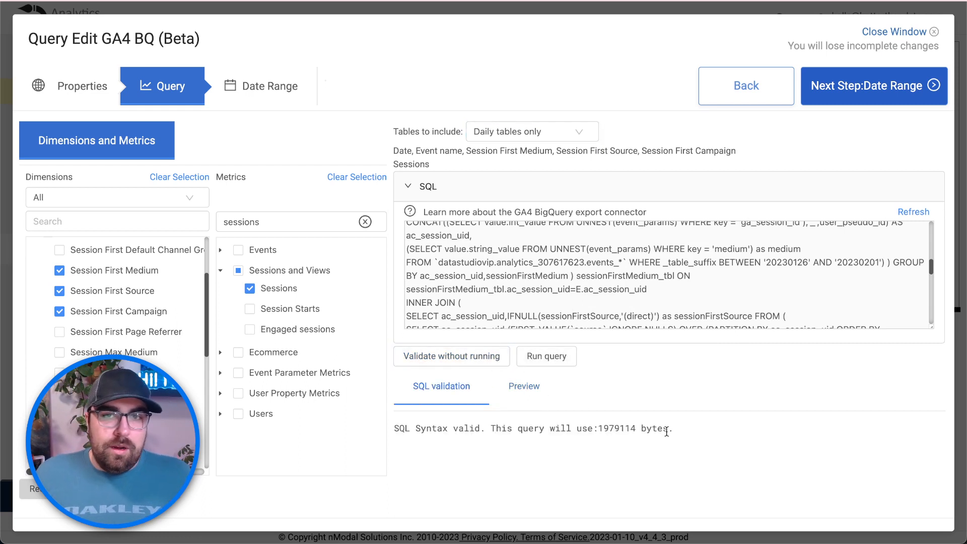
double_click(623, 427)
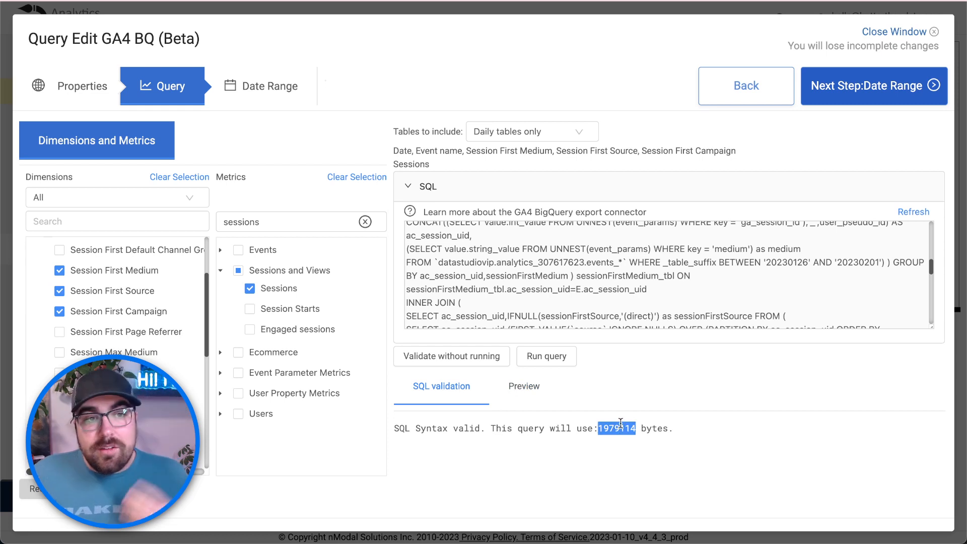
left_click(562, 362)
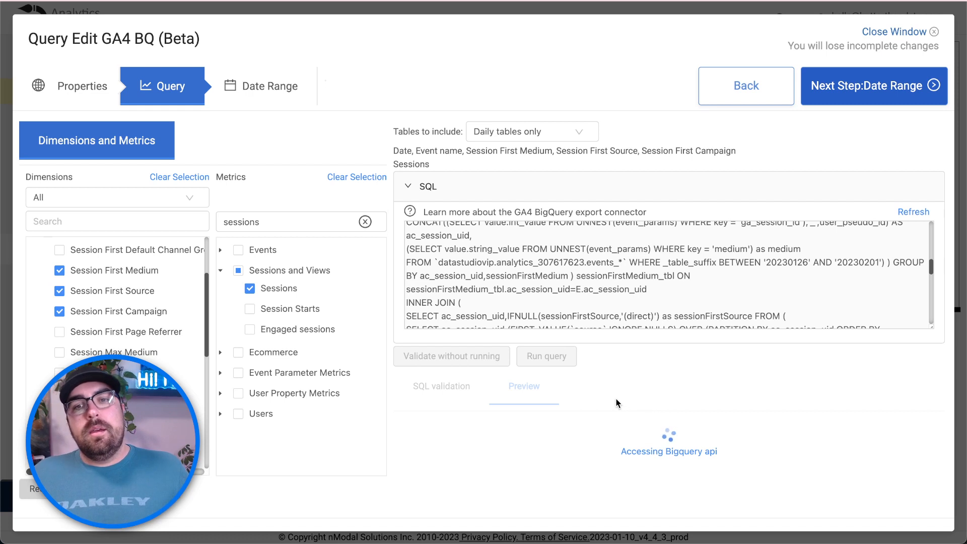
scroll(622, 443, "down", 1)
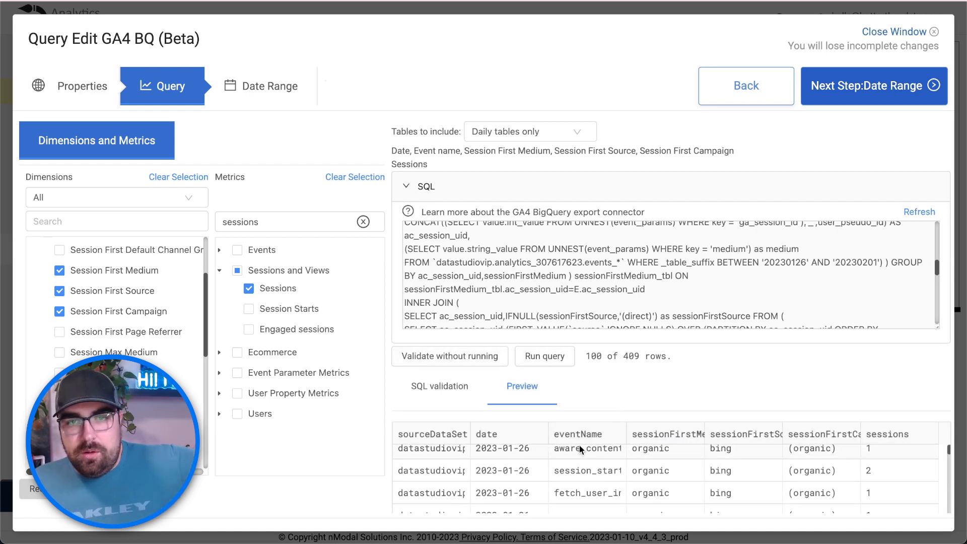
scroll(585, 451, "up", 1)
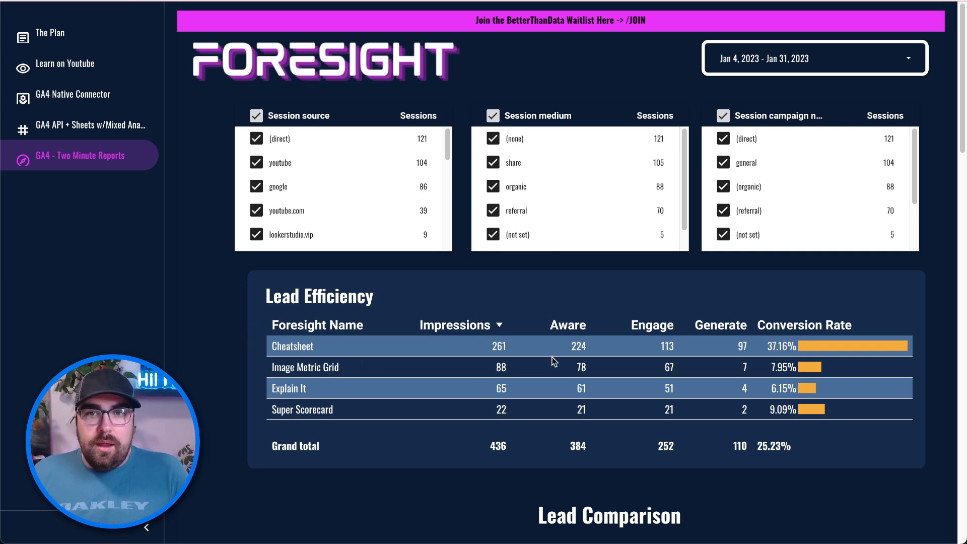
scroll(558, 372, "down", 1)
scroll(557, 370, "down", 13)
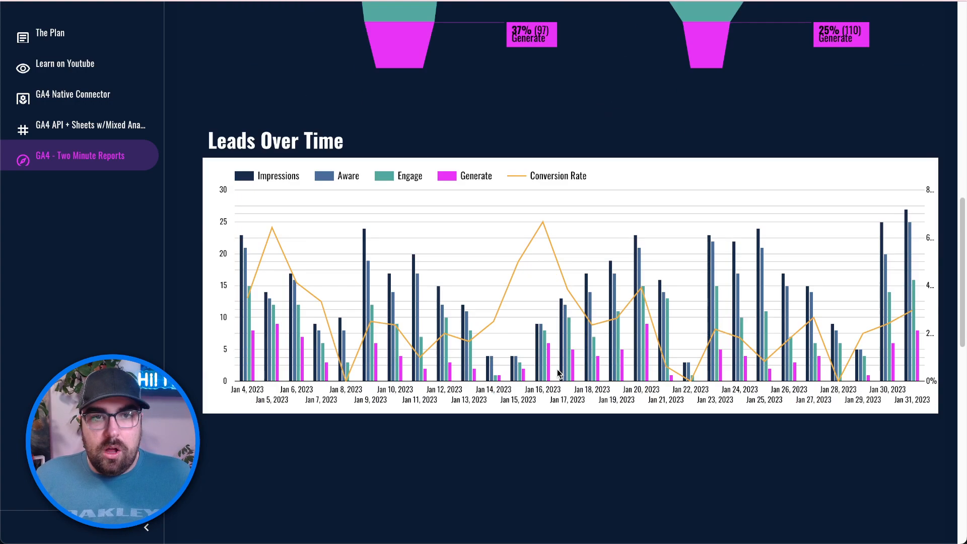
scroll(557, 370, "up", 7)
scroll(557, 373, "up", 7)
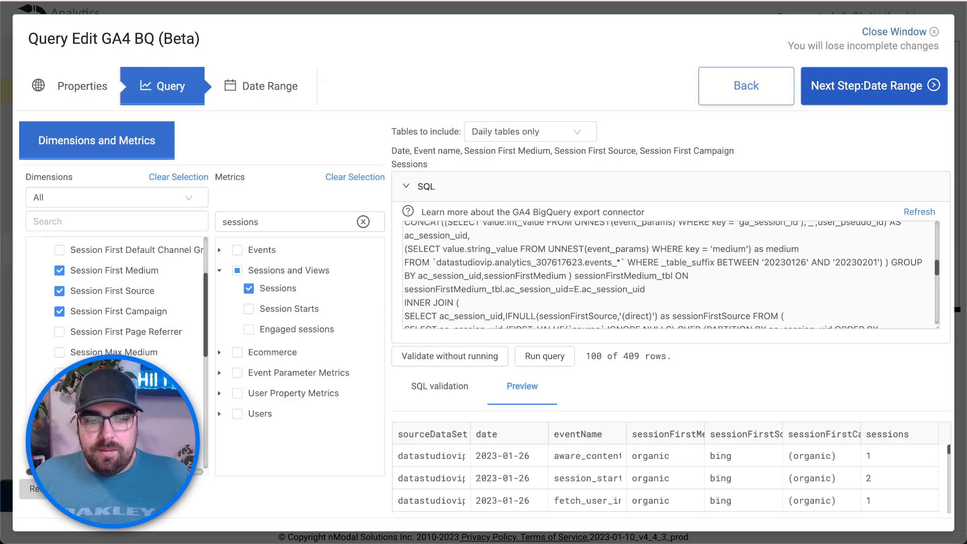
- Search dimensions for 'fs' and add the fs_name_ep custom dimension
left_click(115, 221)
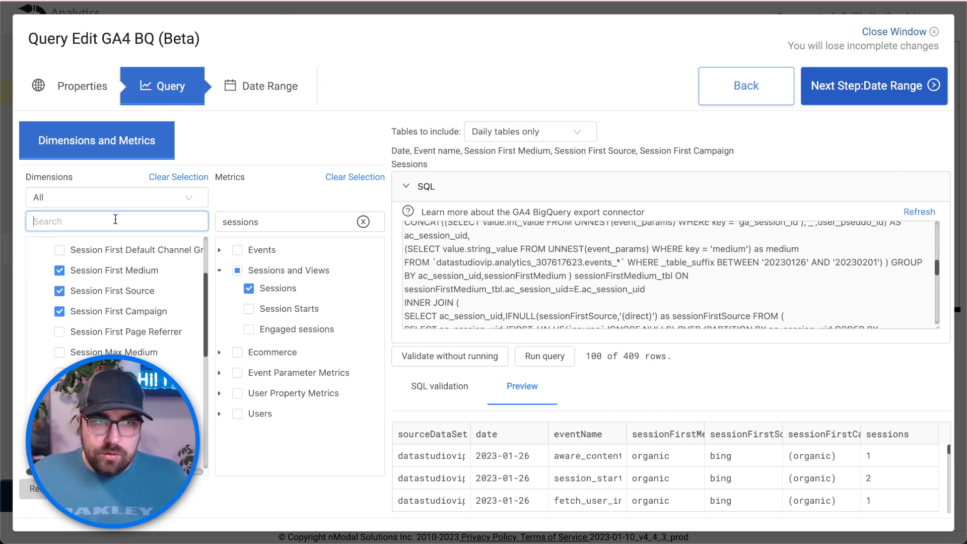
type("fs_")
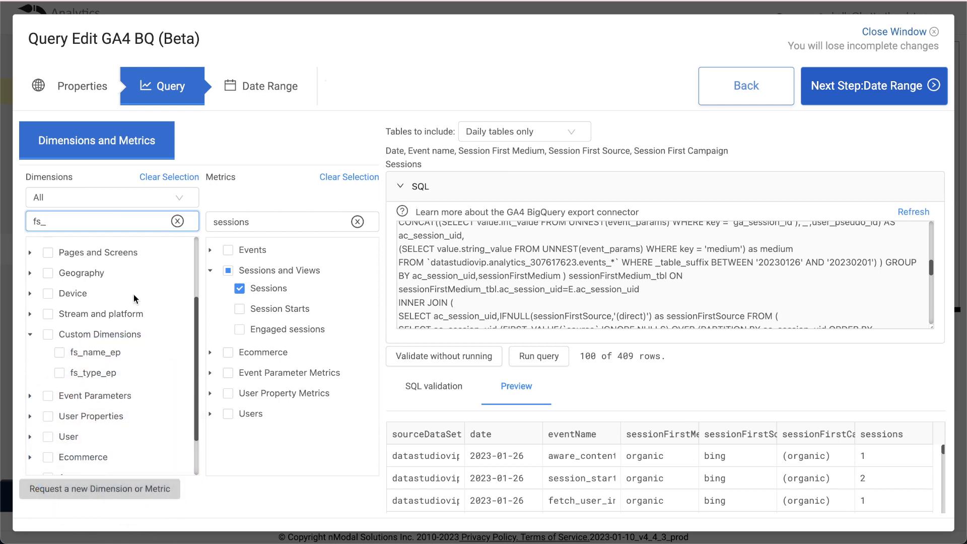
left_click(60, 352)
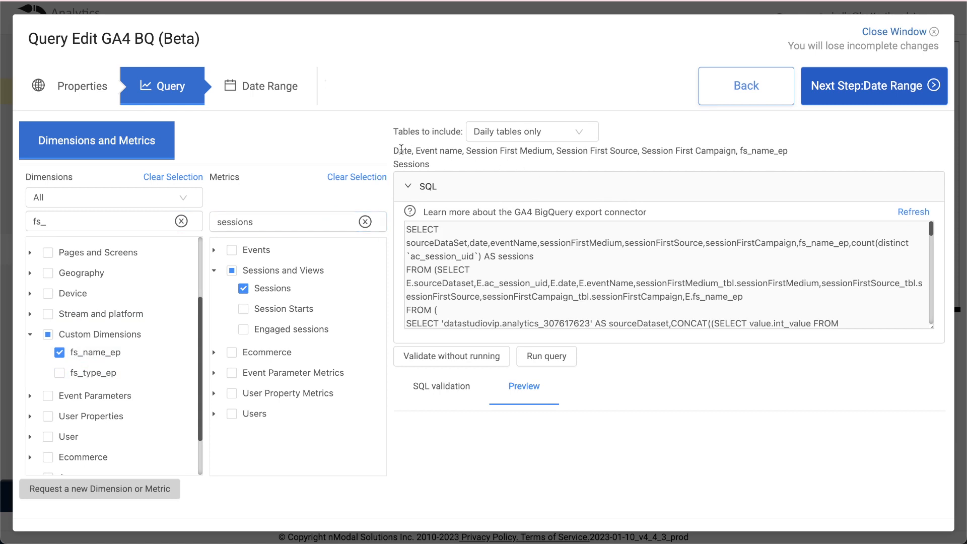
- Highlight Event name, Session First Medium, Session First Campaign, fs_name_ep and Sessions in the summary
left_click_drag(425, 150, 450, 152)
left_click_drag(477, 152, 540, 150)
left_click(576, 151)
left_click_drag(644, 151, 770, 151)
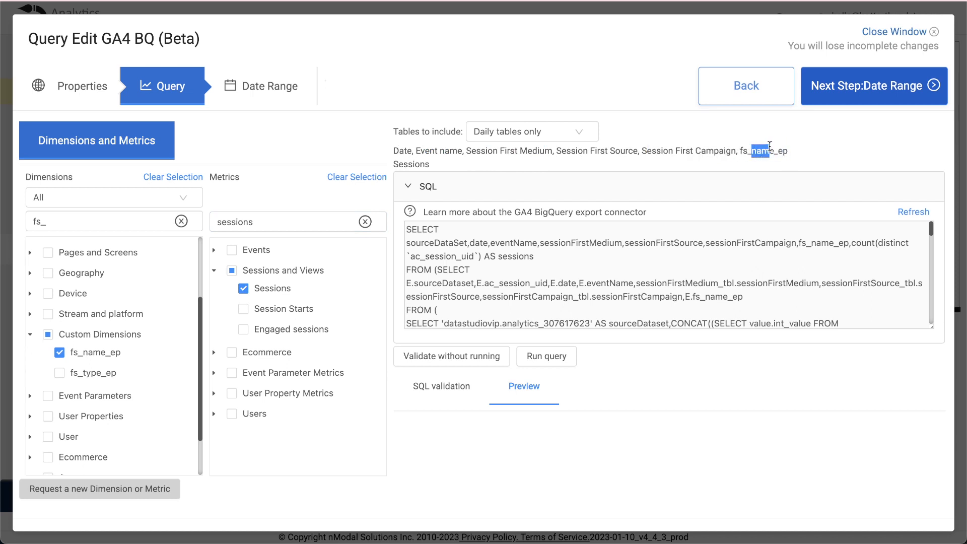
left_click(423, 162)
double_click(422, 162)
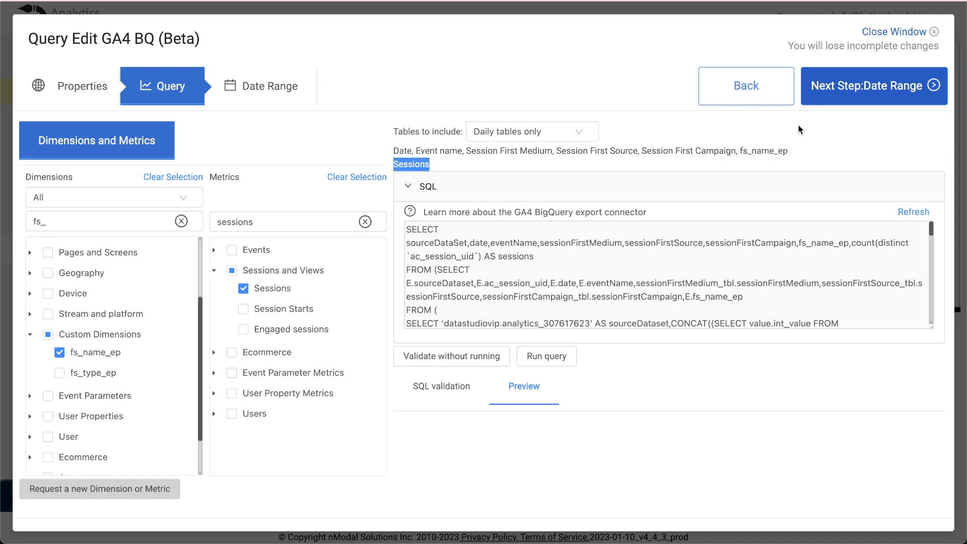
- Move to the date range step and name the output table FS - Lead - Youtube
left_click(877, 91)
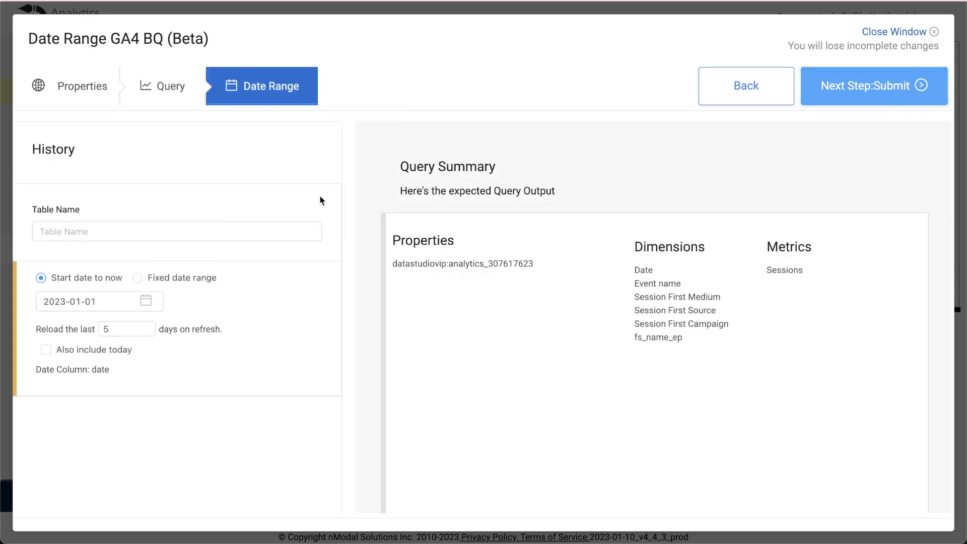
left_click(125, 232)
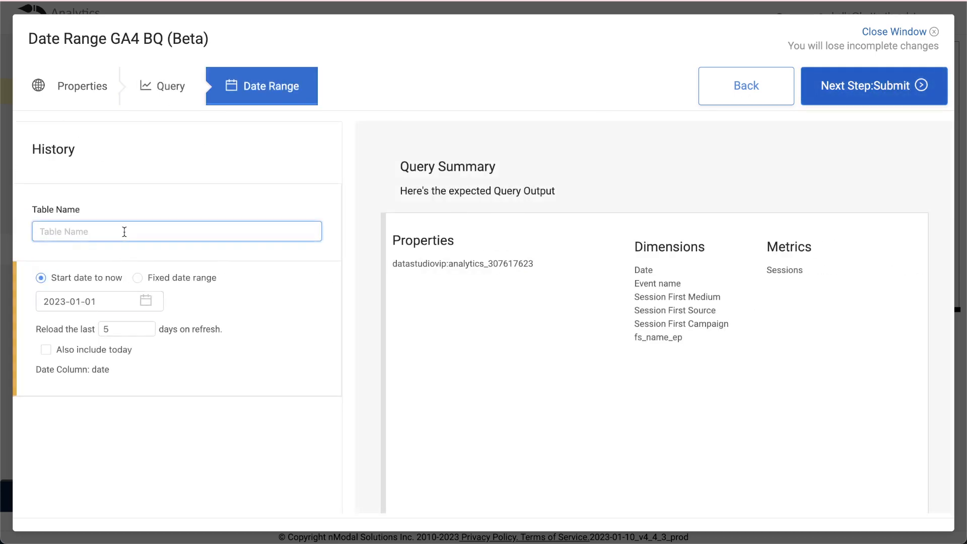
type("FS - Lead - Youtube")
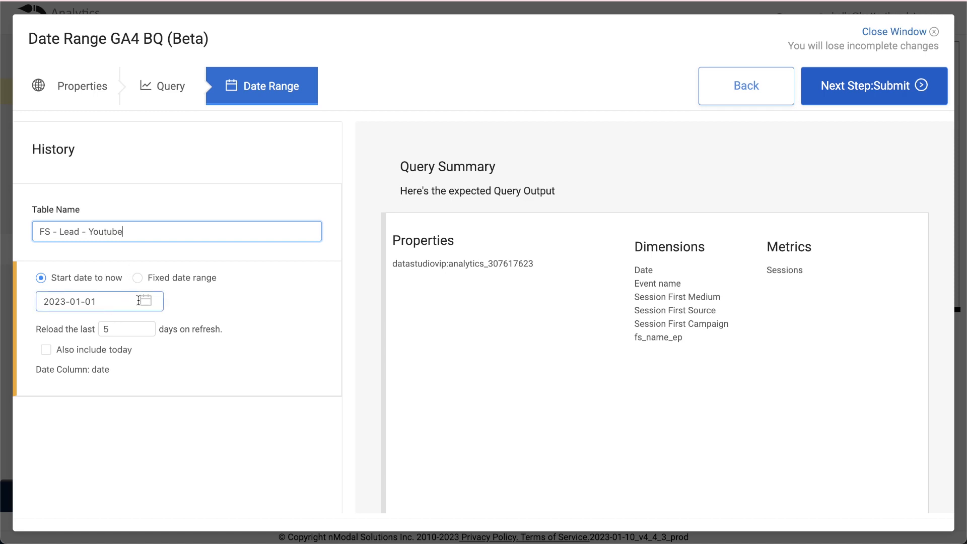
- Set the start date to 2022-12-01 and submit the query
left_click(80, 301)
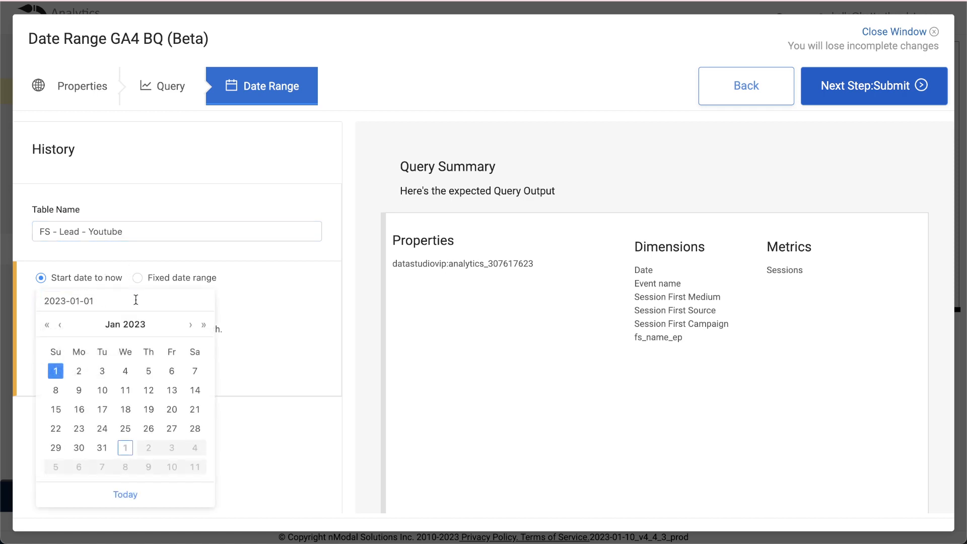
left_click(60, 326)
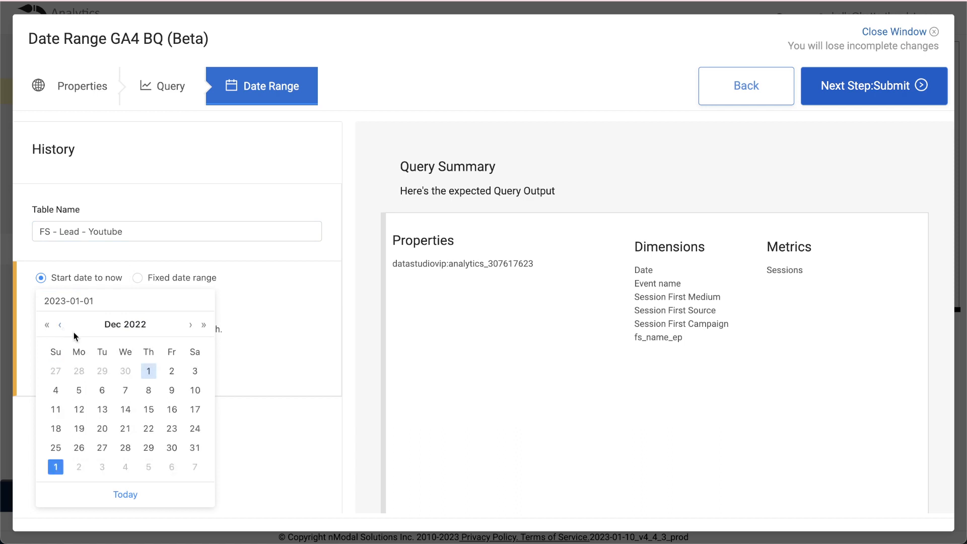
left_click(149, 371)
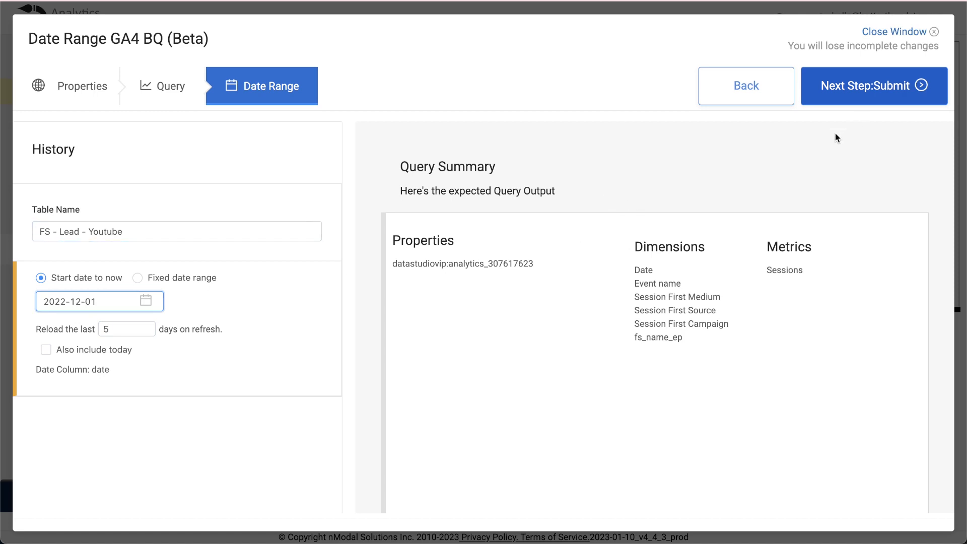
left_click(893, 91)
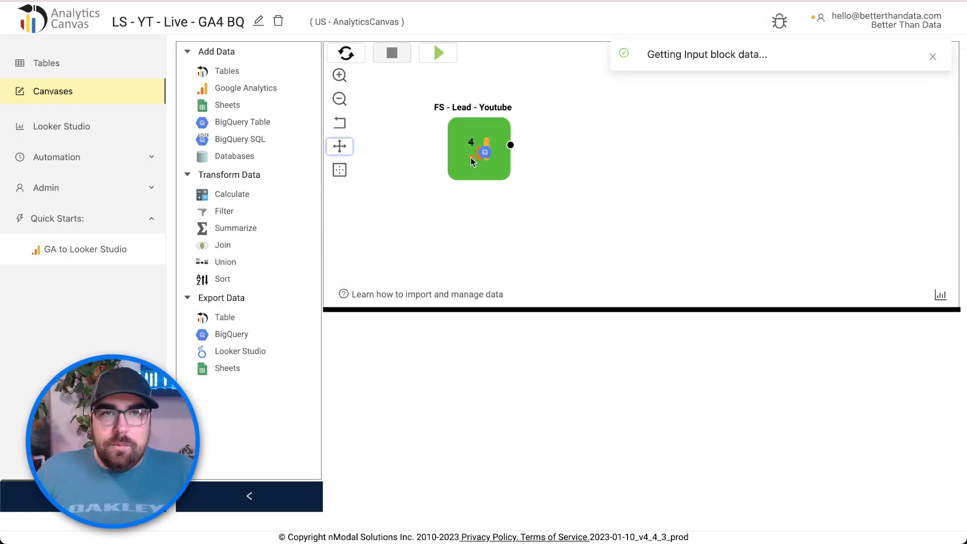
- Reposition the FS - Lead - Youtube block and add Filter and Summarize blocks beside it
left_click_drag(473, 147, 446, 135)
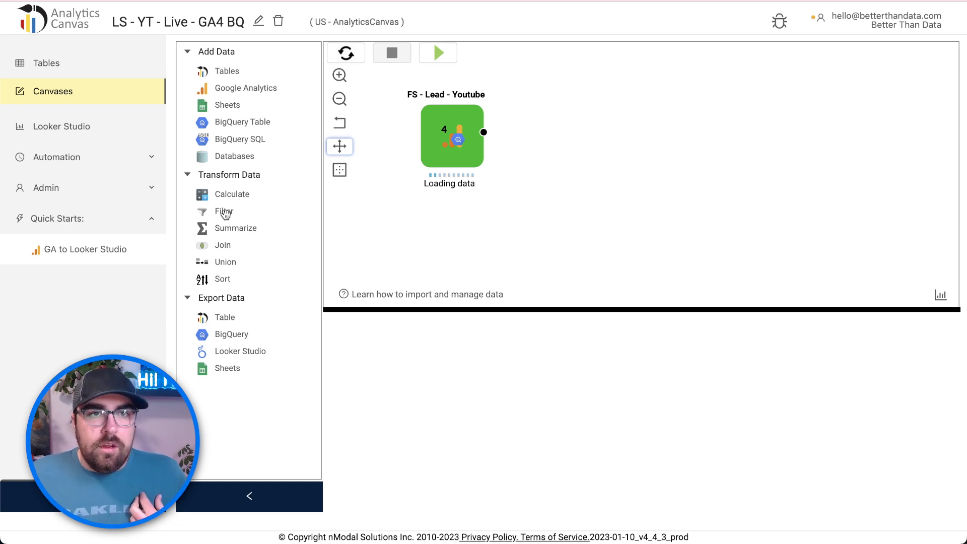
left_click_drag(224, 214, 448, 183)
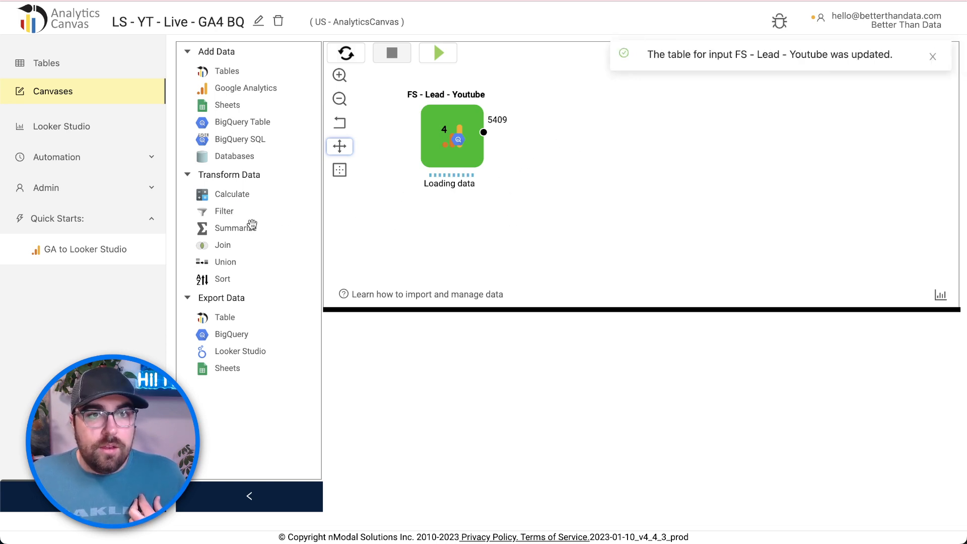
left_click_drag(246, 230, 661, 137)
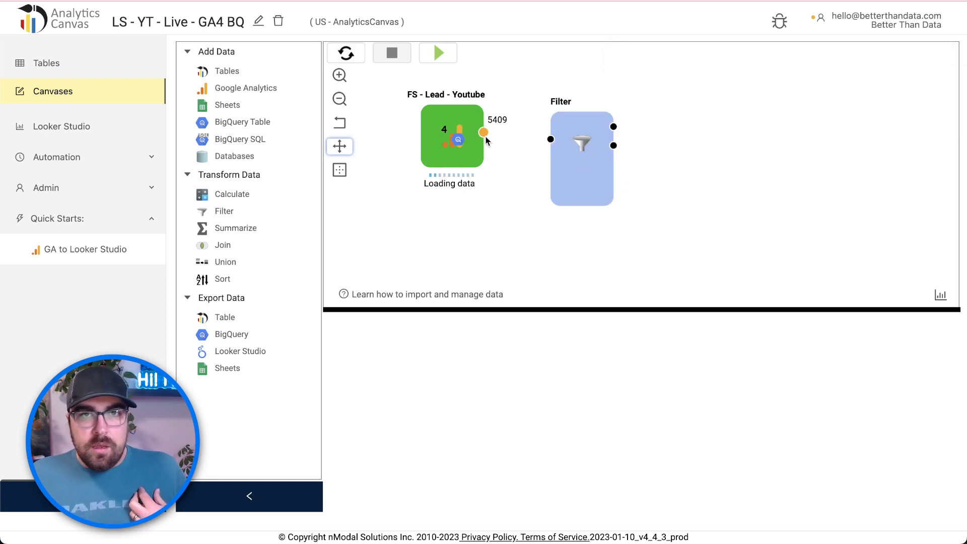
left_click_drag(582, 185, 559, 179)
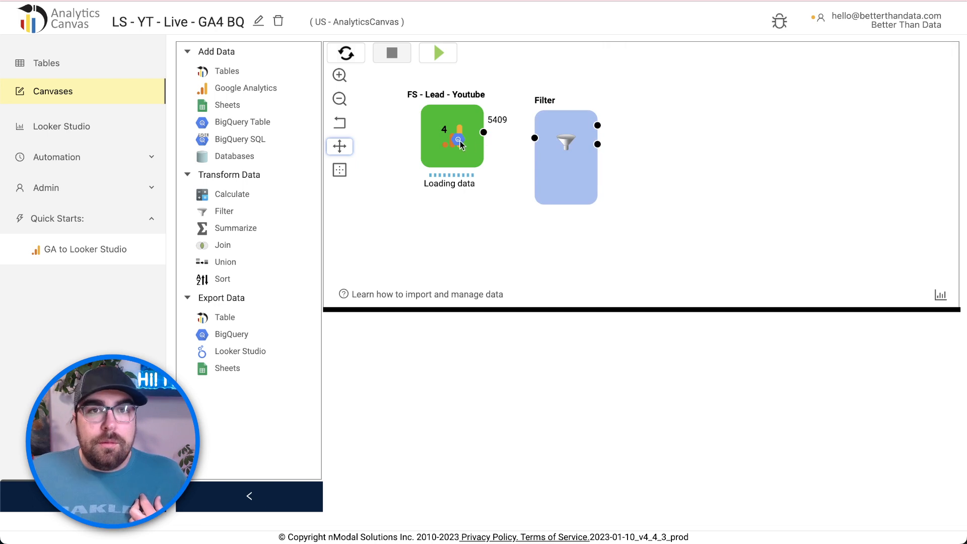
- Connect the FS block's output to the Filter and open the Filter's settings
left_click_drag(489, 135, 560, 161)
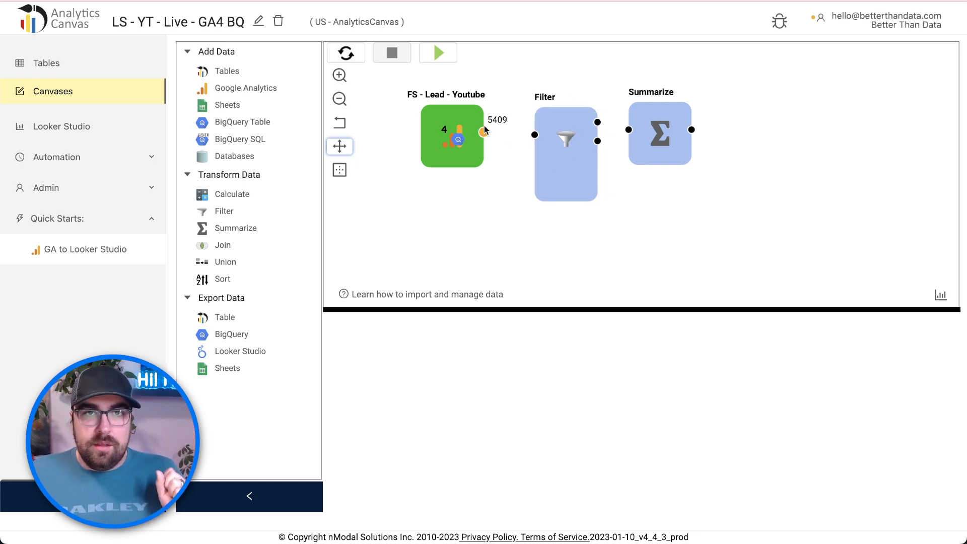
left_click_drag(485, 130, 535, 135)
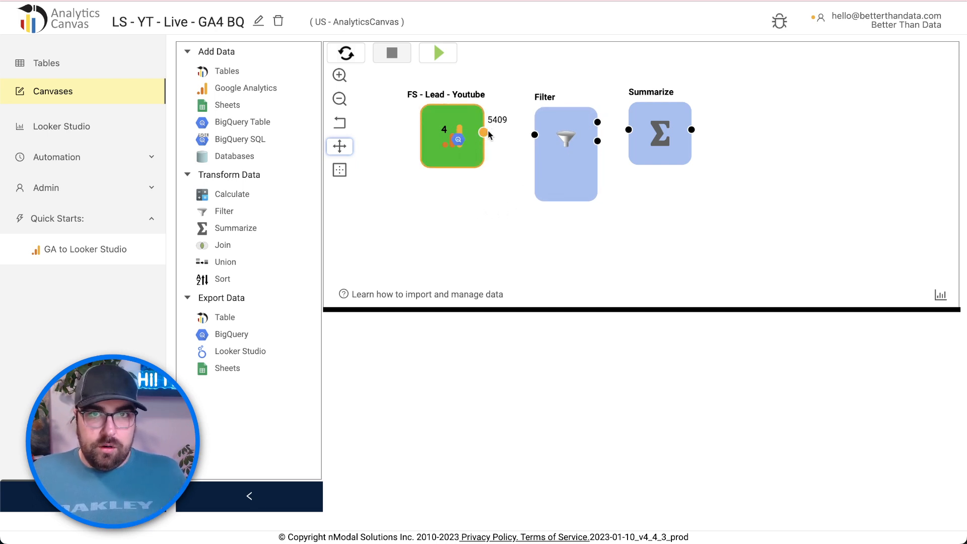
left_click_drag(485, 132, 536, 137)
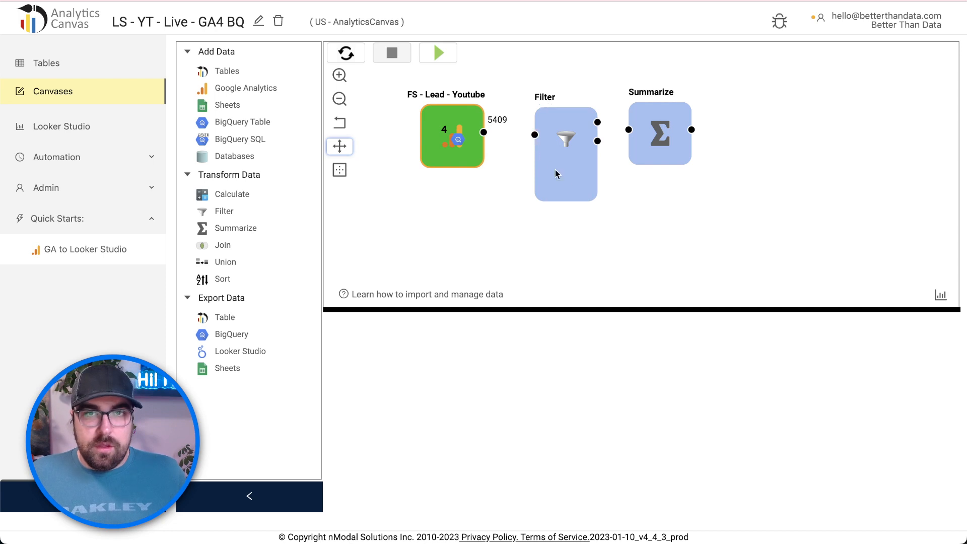
left_click(561, 152)
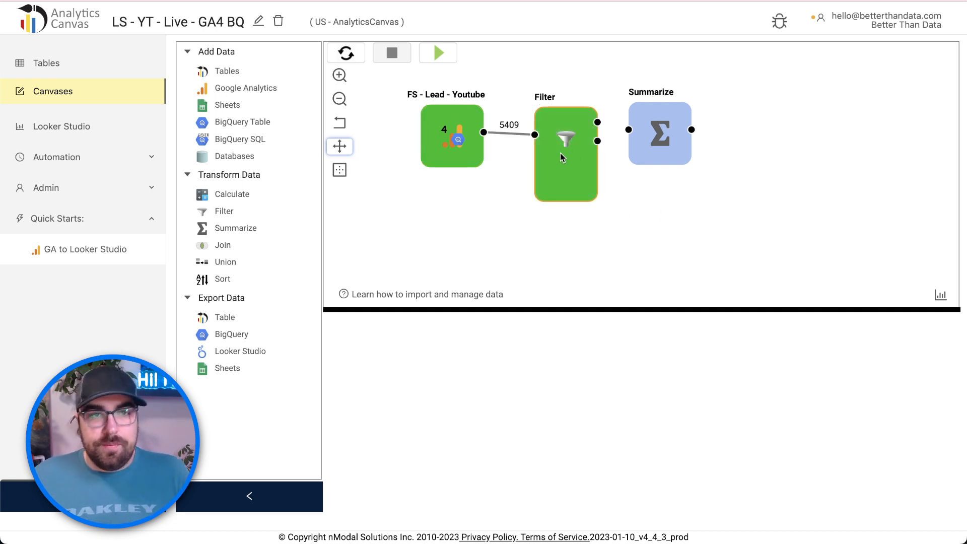
left_click_drag(624, 307, 626, 197)
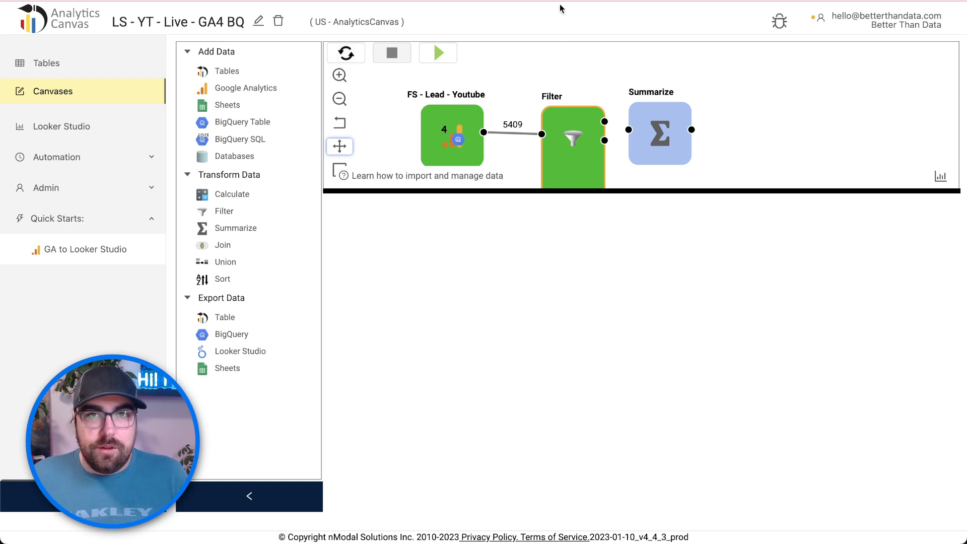
left_click(577, 151)
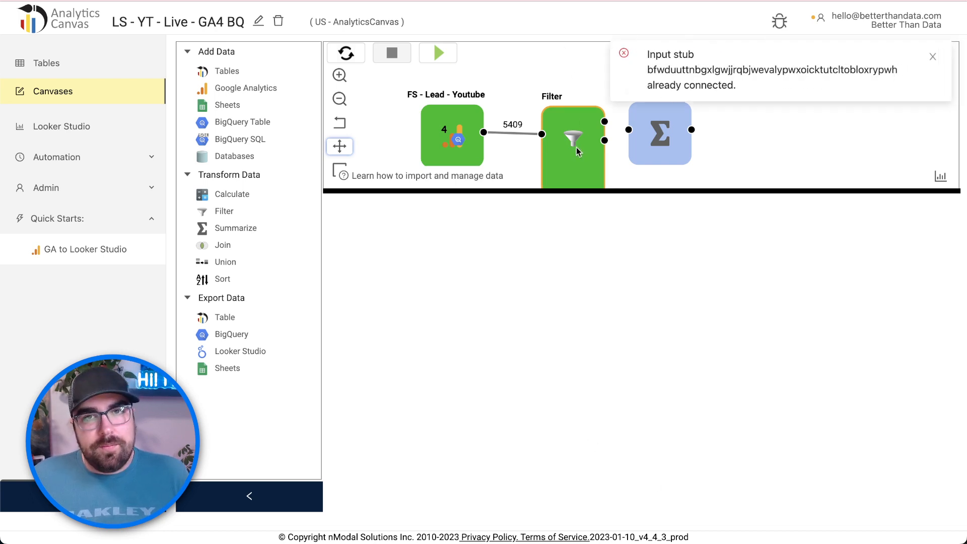
left_click(934, 58)
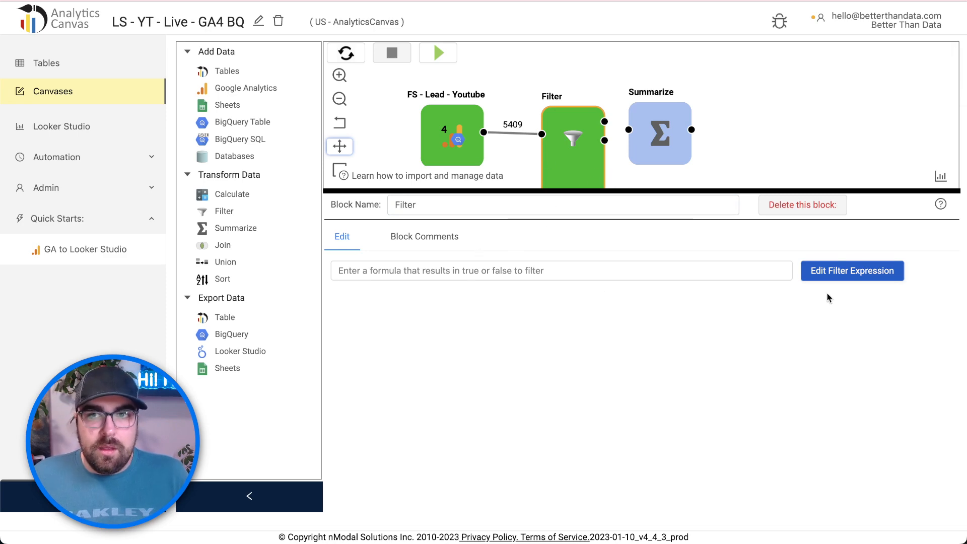
- Open the filter expression editor and start the Calculation with the REGEXMATCH function
left_click(849, 273)
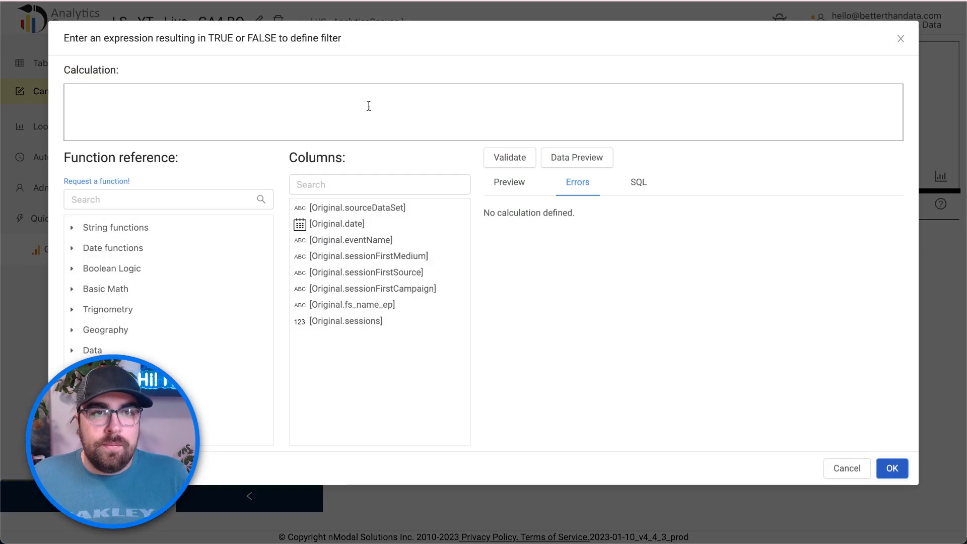
left_click(340, 120)
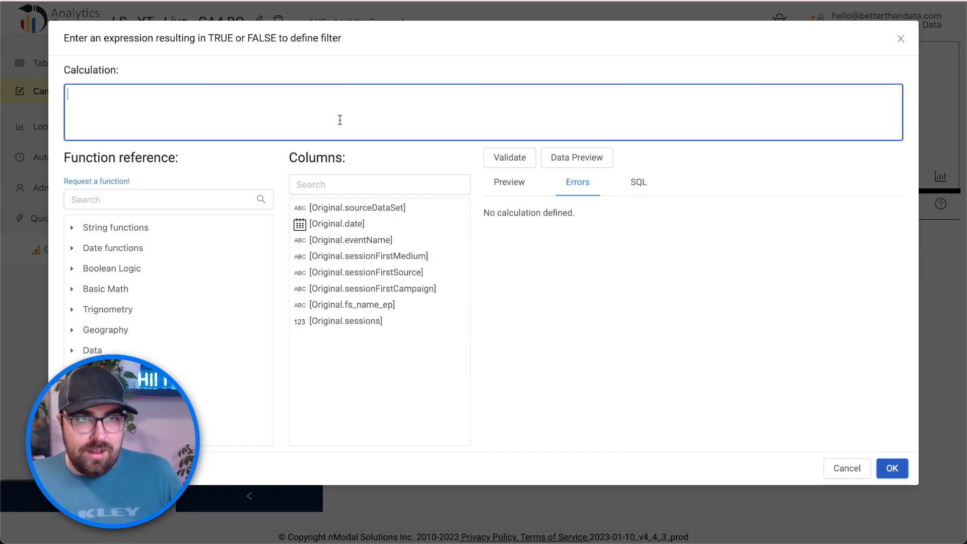
left_click(163, 201)
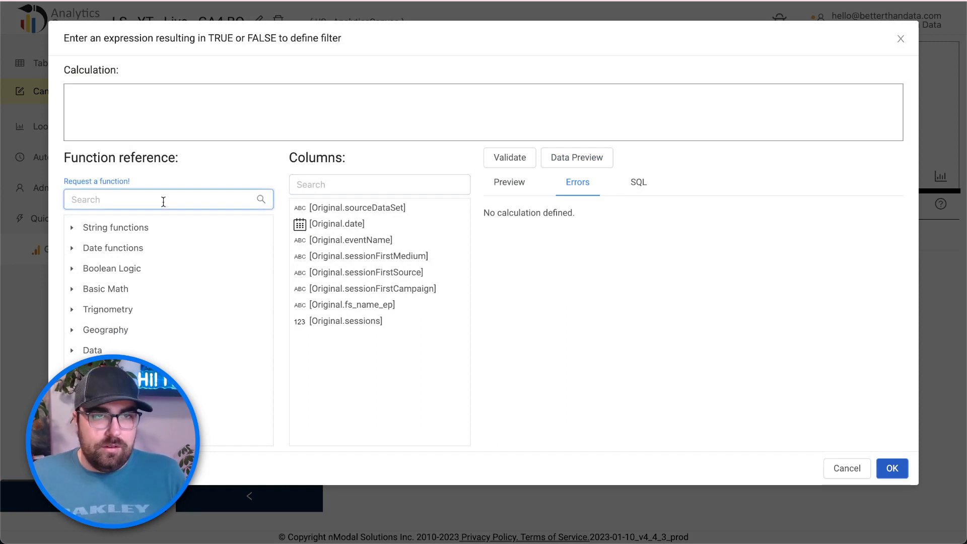
type("re")
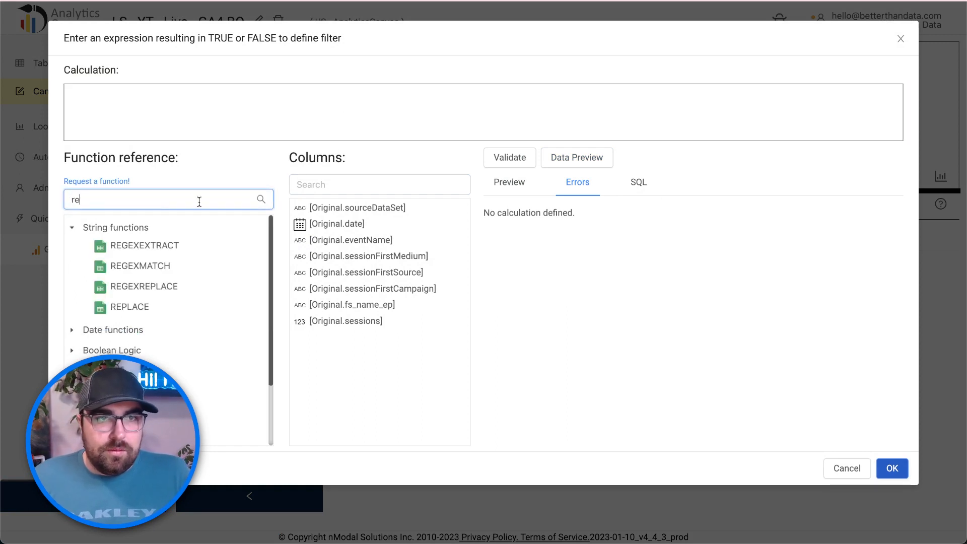
left_click(150, 267)
double_click(146, 259)
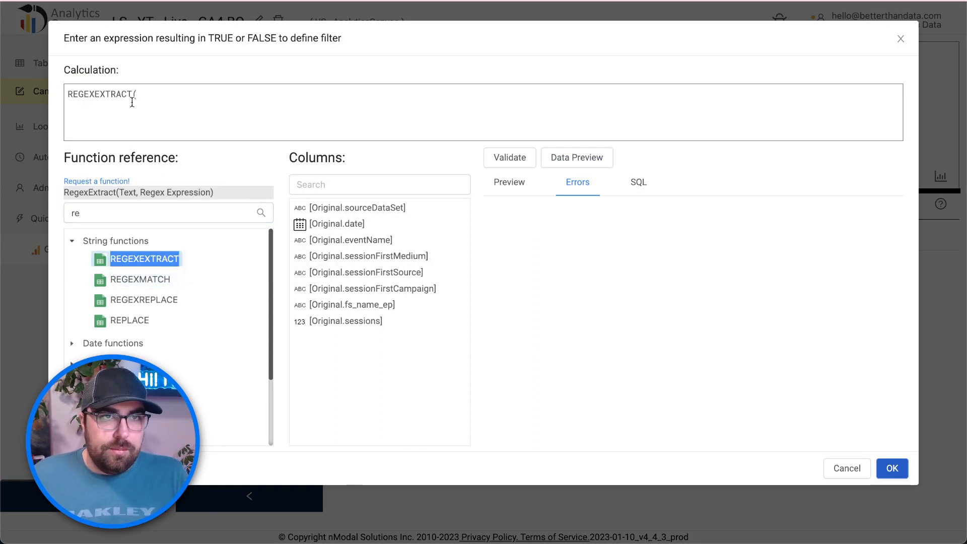
double_click(147, 280)
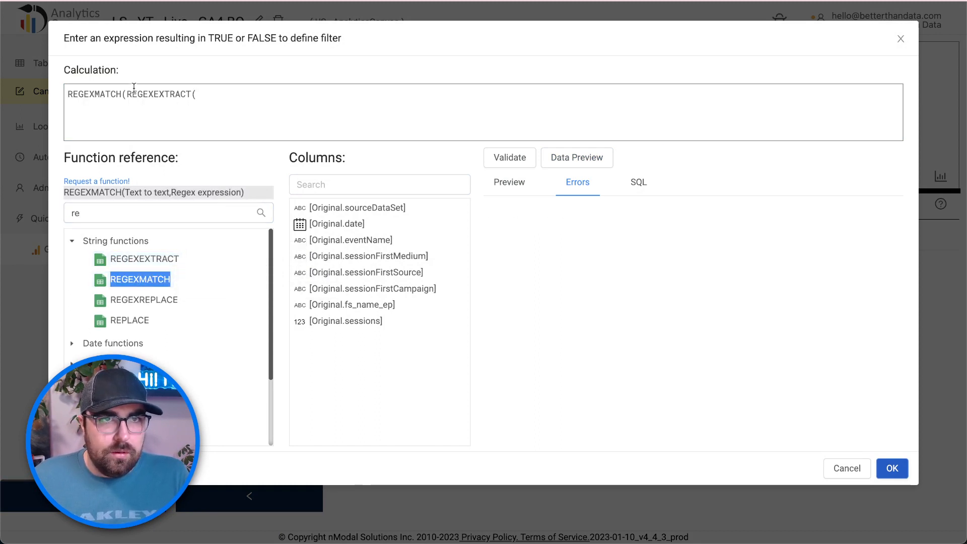
left_click(201, 92)
key("ctrl+a")
key("BackSpace")
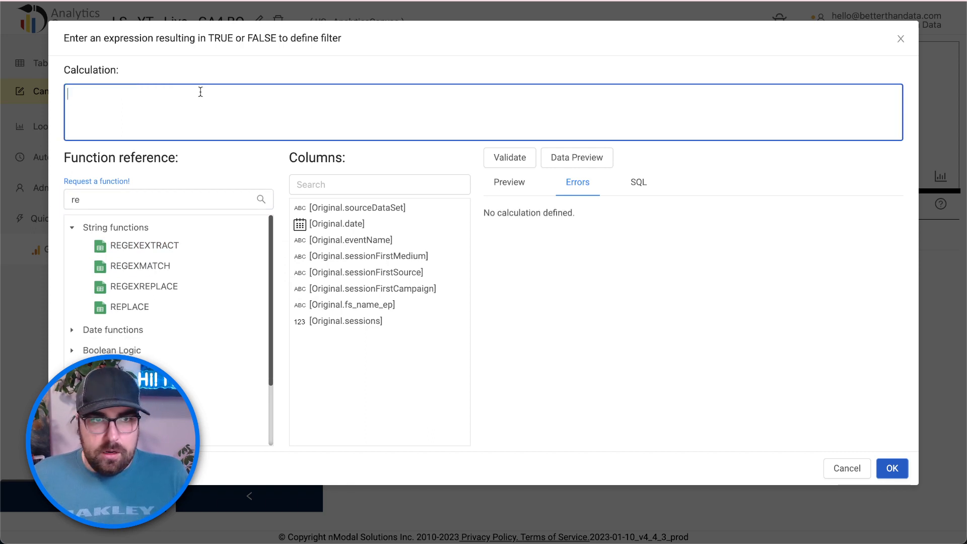
double_click(151, 252)
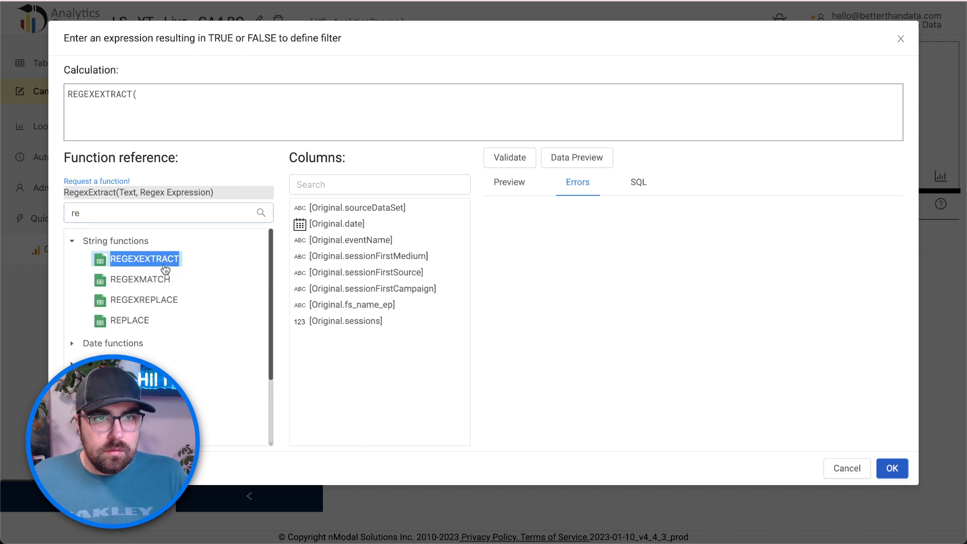
left_click(160, 283)
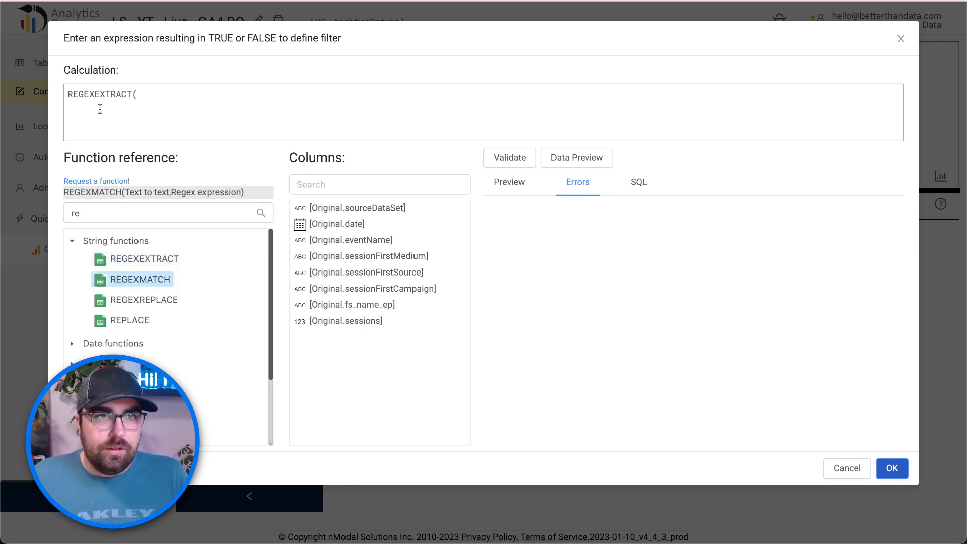
double_click(107, 192)
key("super+c")
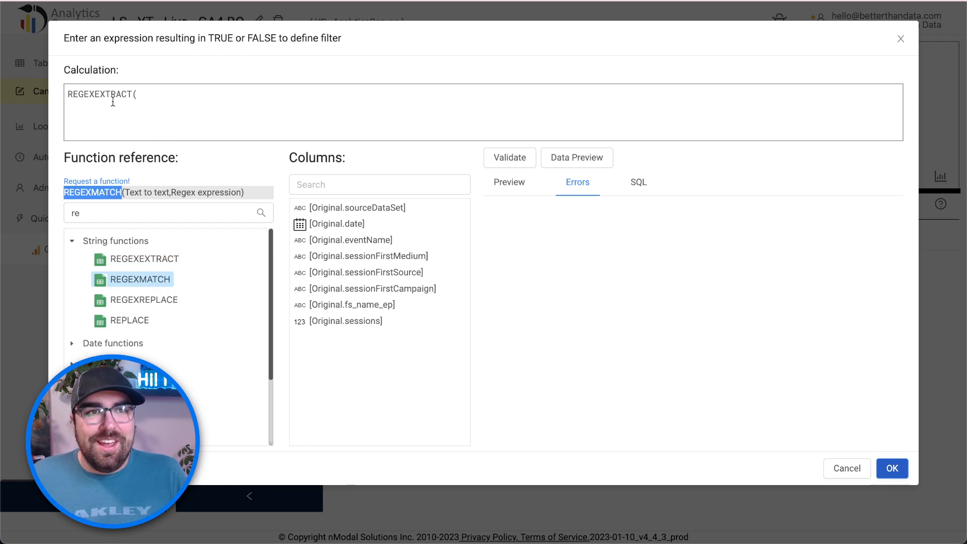
double_click(106, 93)
key("super+v")
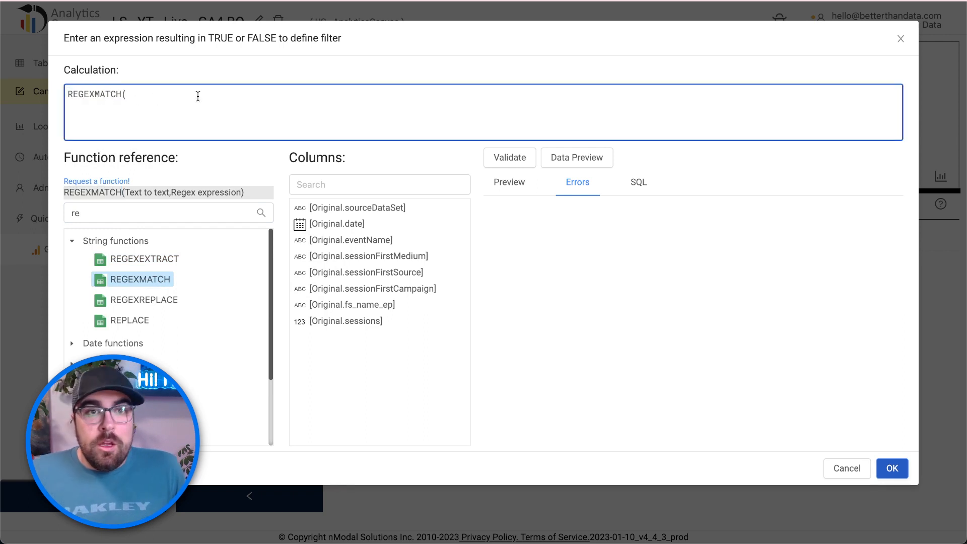
- Add [Original.eventName] and the pattern "impression_lead|aware_lead|engage_lead|generate_lead" as arguments
left_click(367, 187)
type("e")
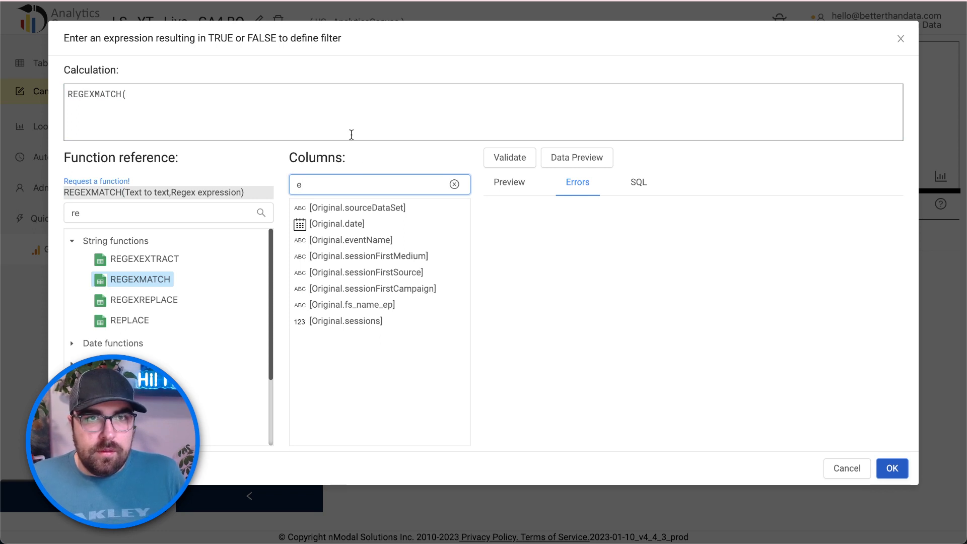
left_click(356, 115)
double_click(368, 241)
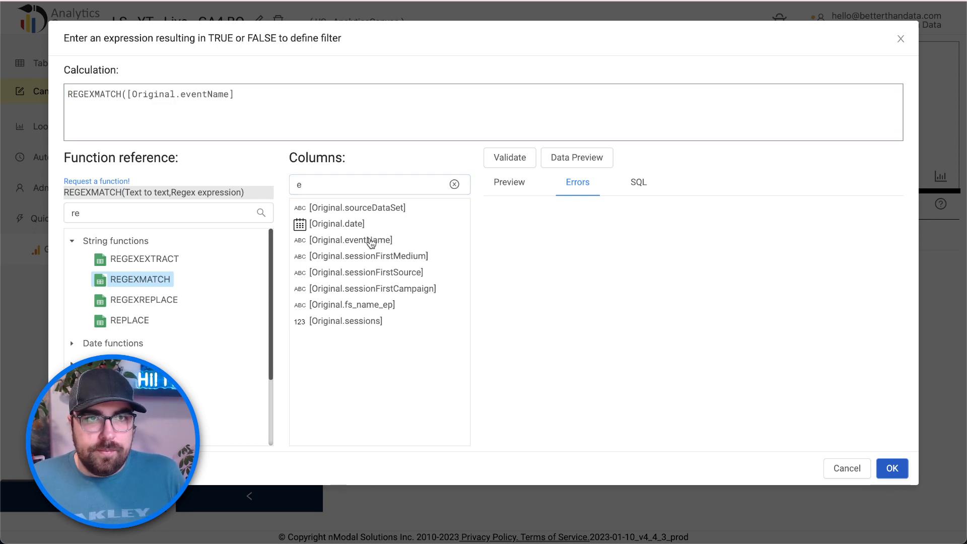
left_click_drag(342, 95, 233, 89)
type(",")
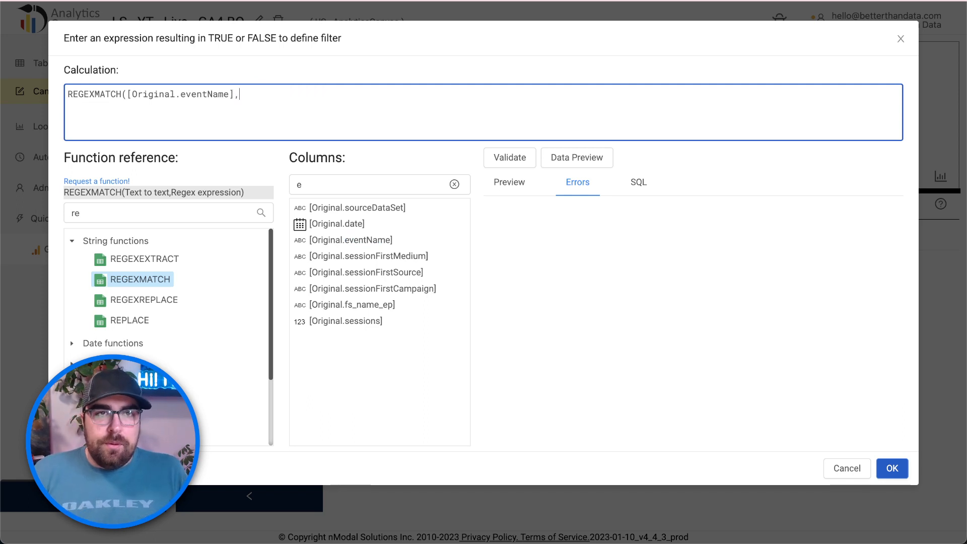
type("\"")
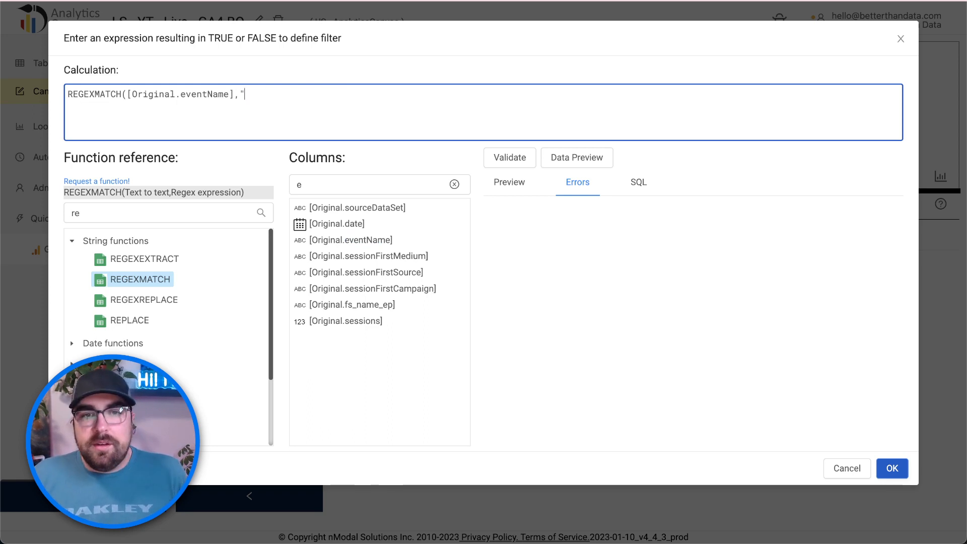
type("impression")
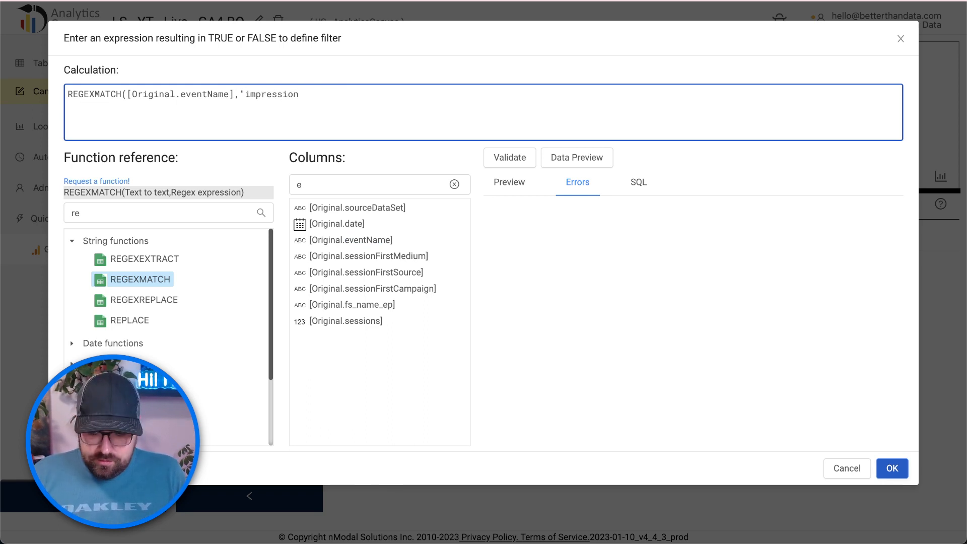
type("_lead")
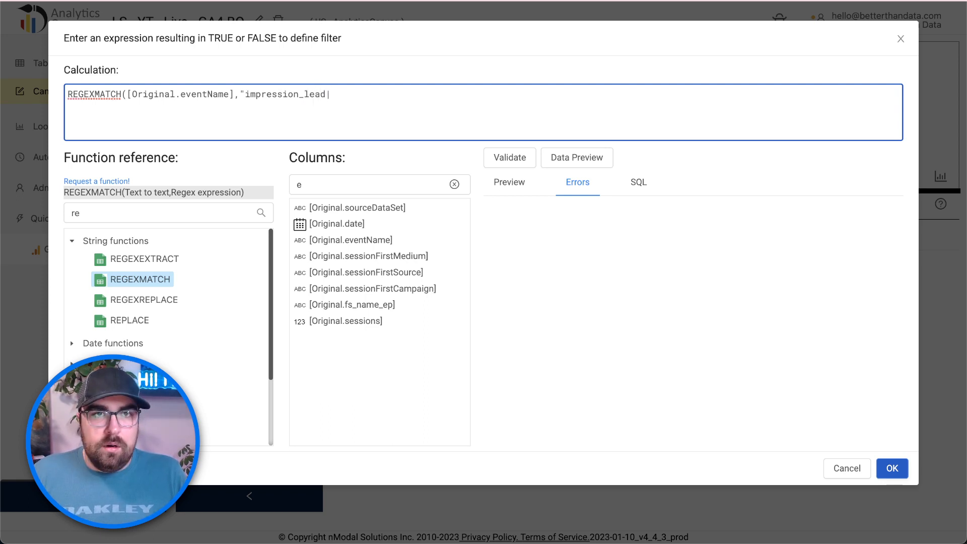
type("|aware|")
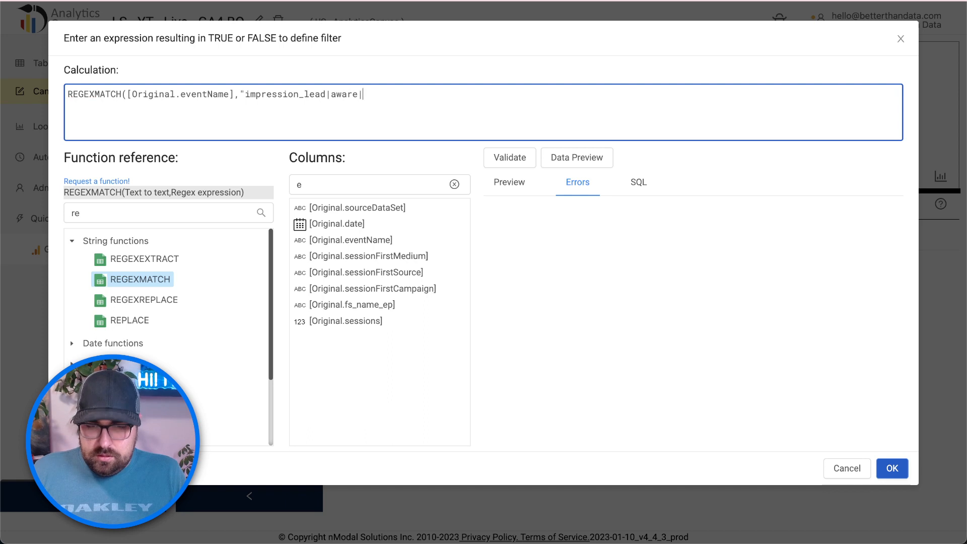
type("lead")
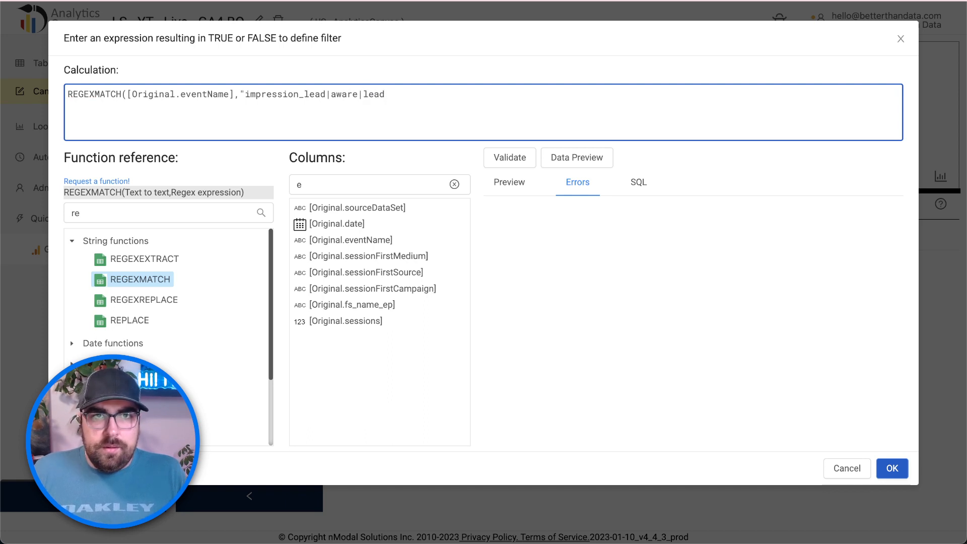
key("BackSpace")
key("BackSpace")
key("BackSpace")
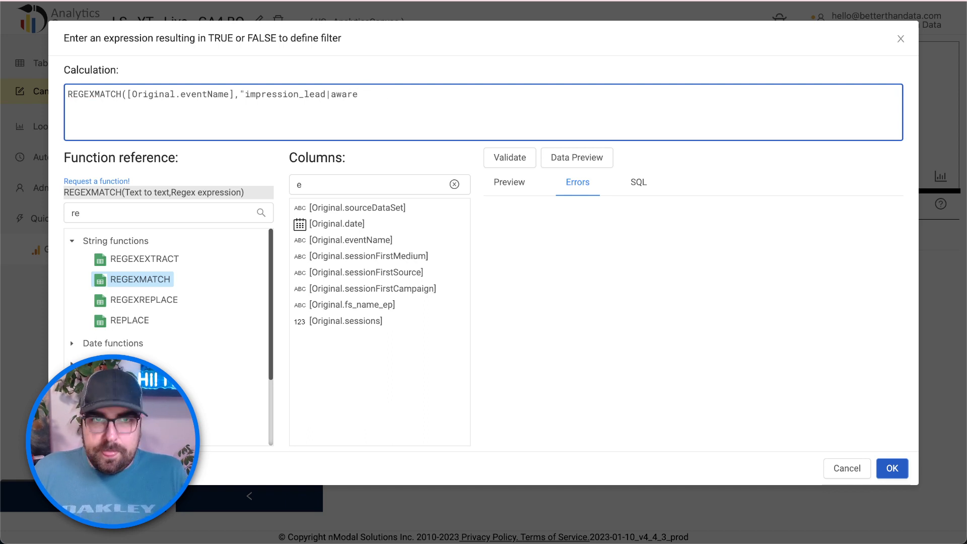
type("lead")
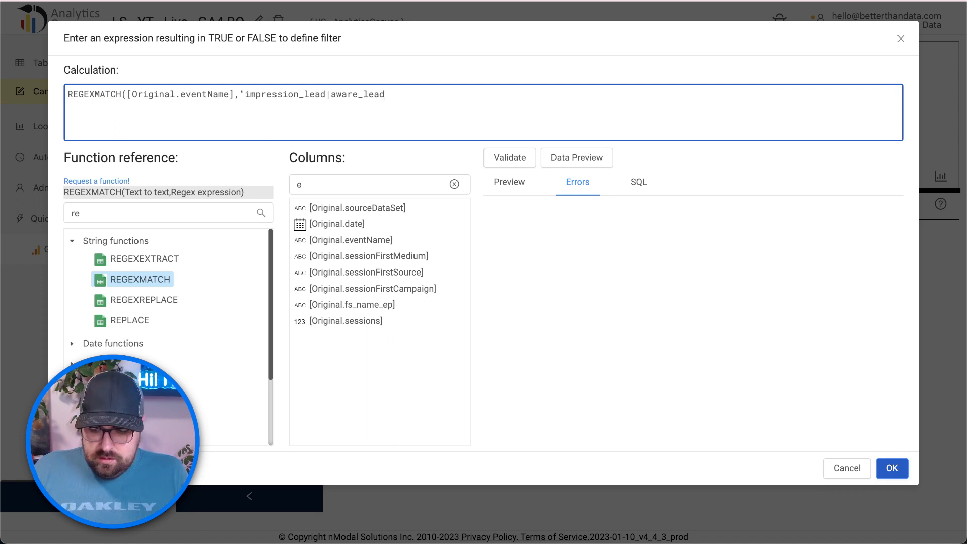
type("|engage")
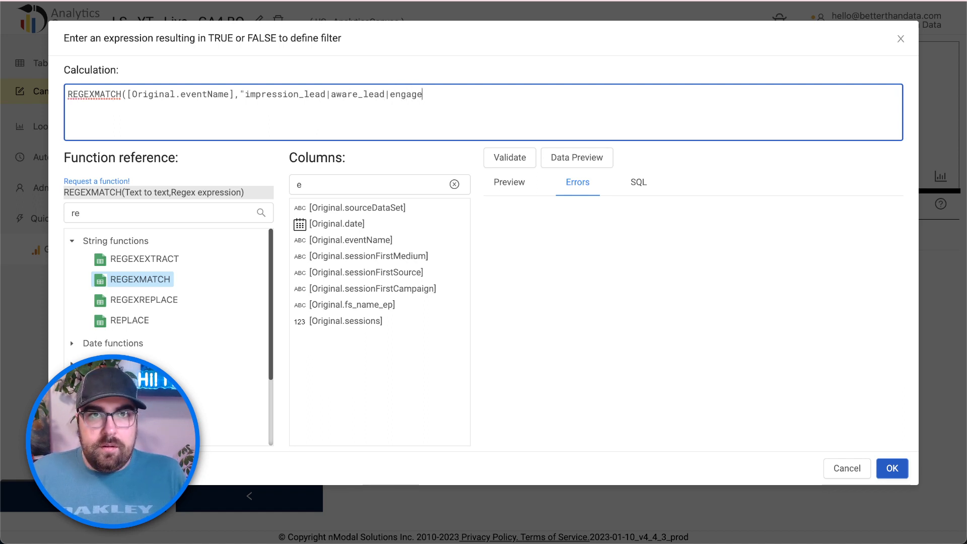
type("_lead|gener")
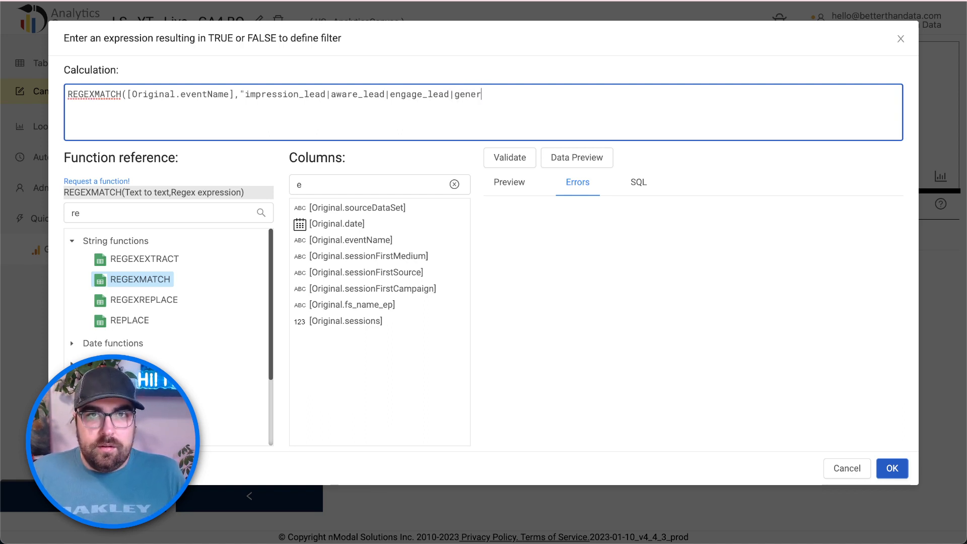
type("ate|lea")
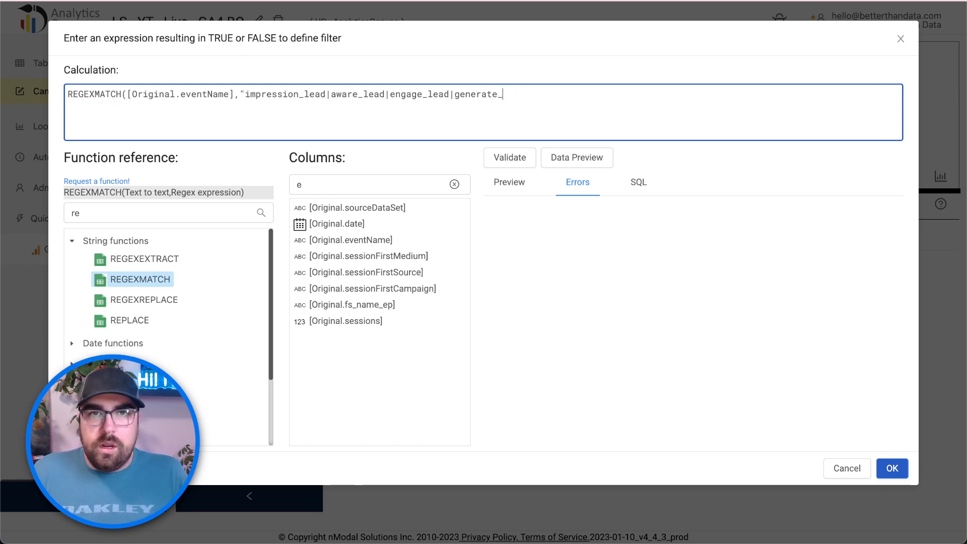
type("lead")
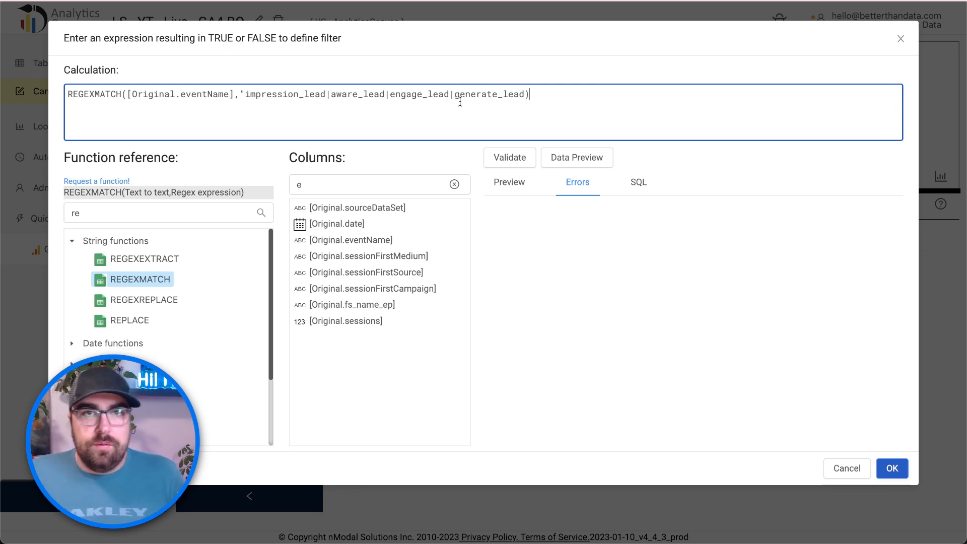
type(")")
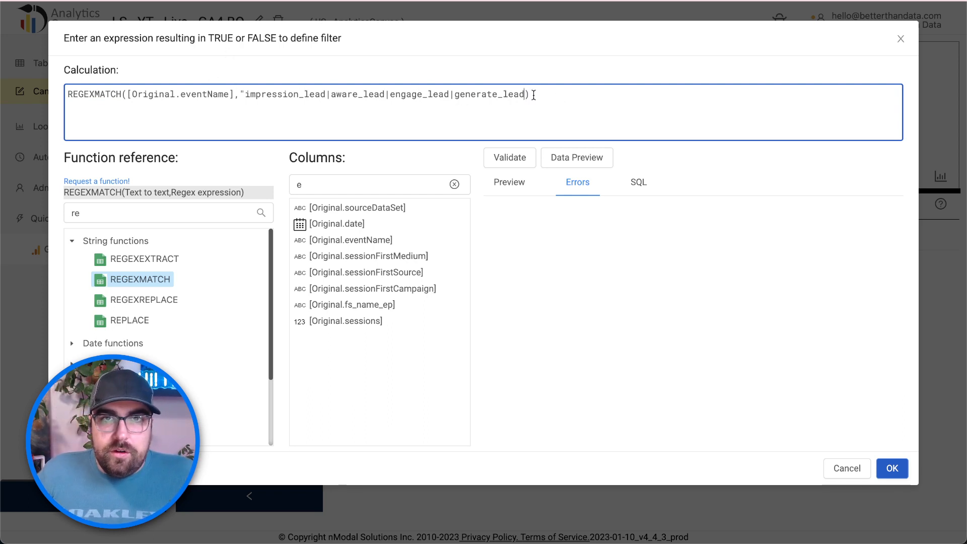
type("\"")
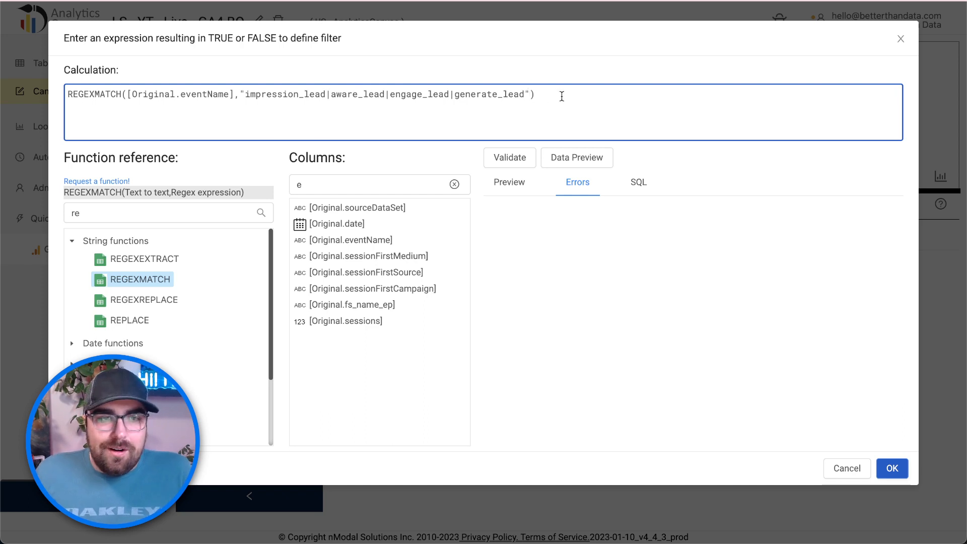
- Validate the lead-event filter and preview its true/false results, spotting the wrongly matching skip-generate event
left_click(521, 159)
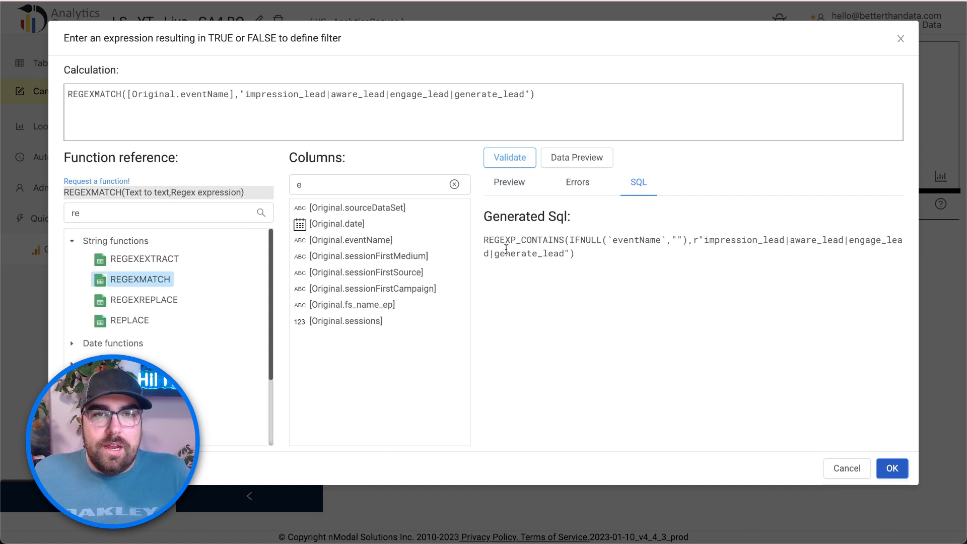
left_click_drag(489, 242, 483, 216)
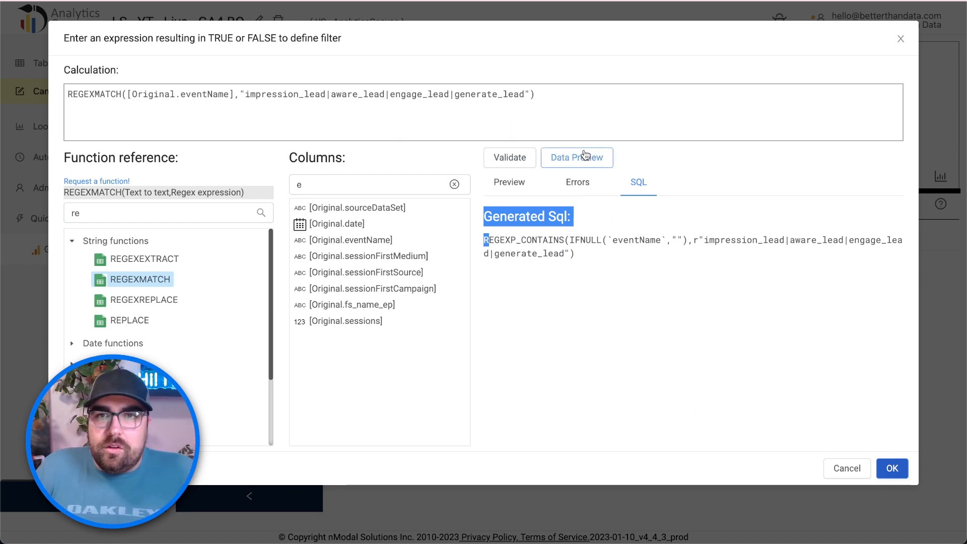
left_click(584, 157)
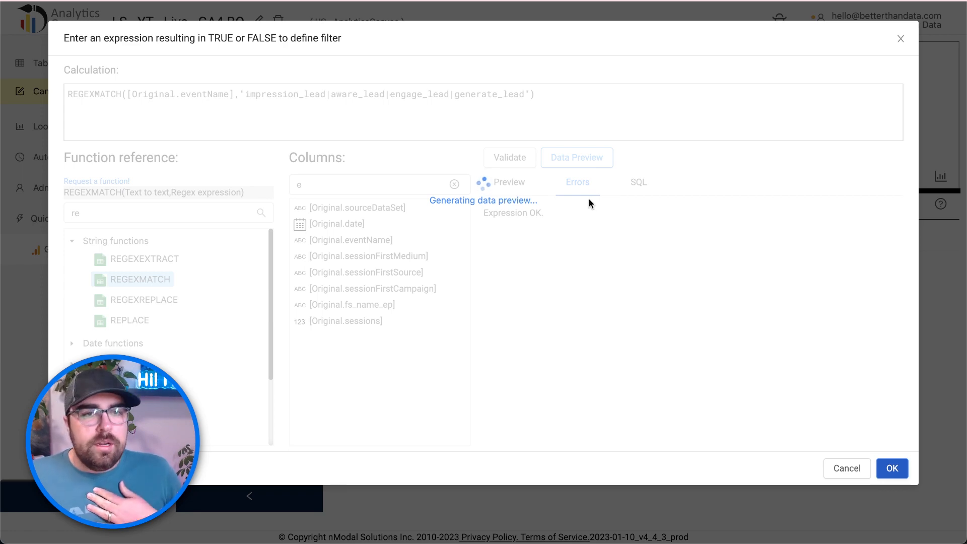
left_click(636, 287)
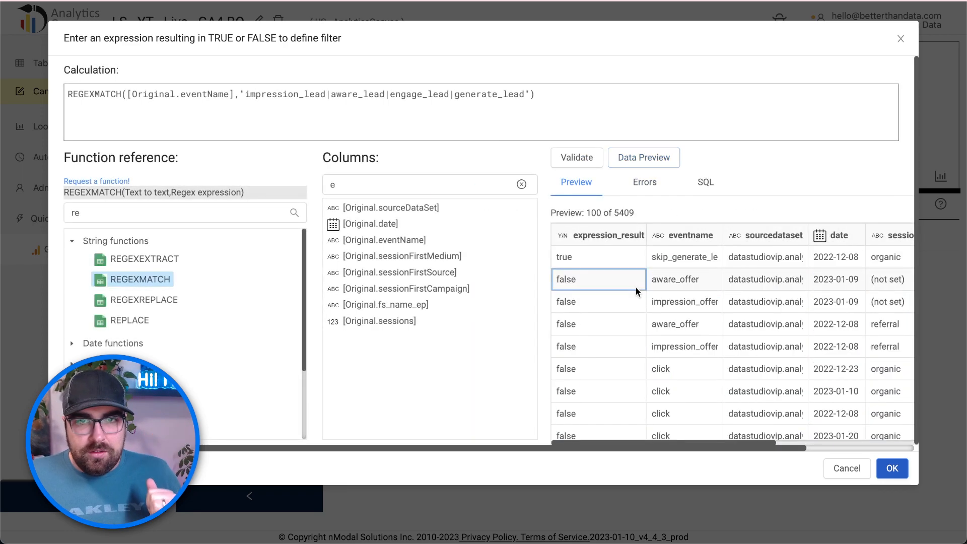
left_click_drag(652, 257, 732, 258)
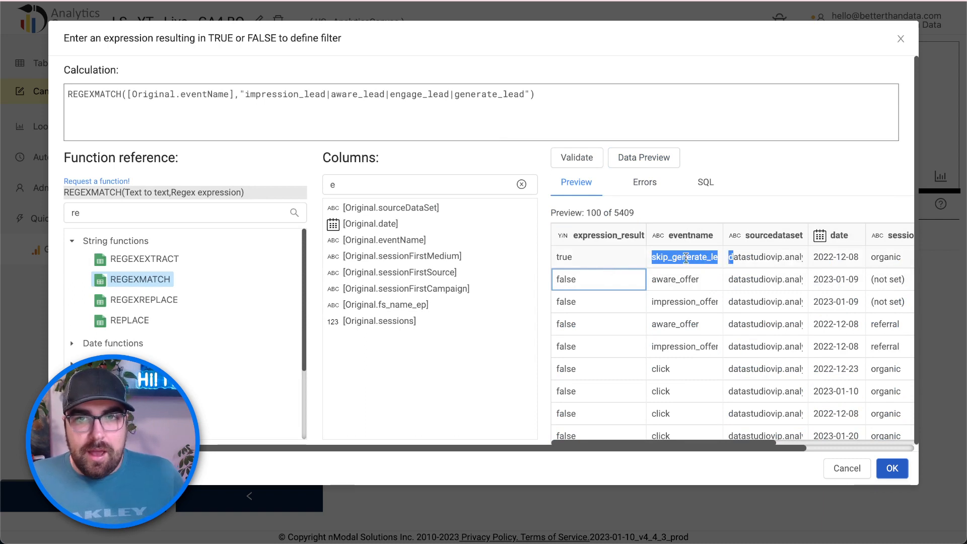
scroll(683, 282, "down", 1)
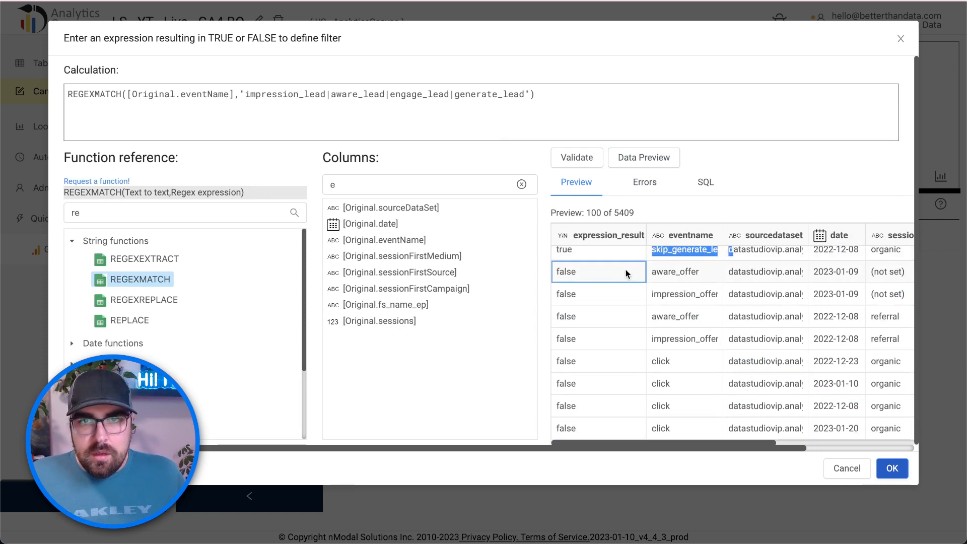
scroll(678, 288, "down", 10)
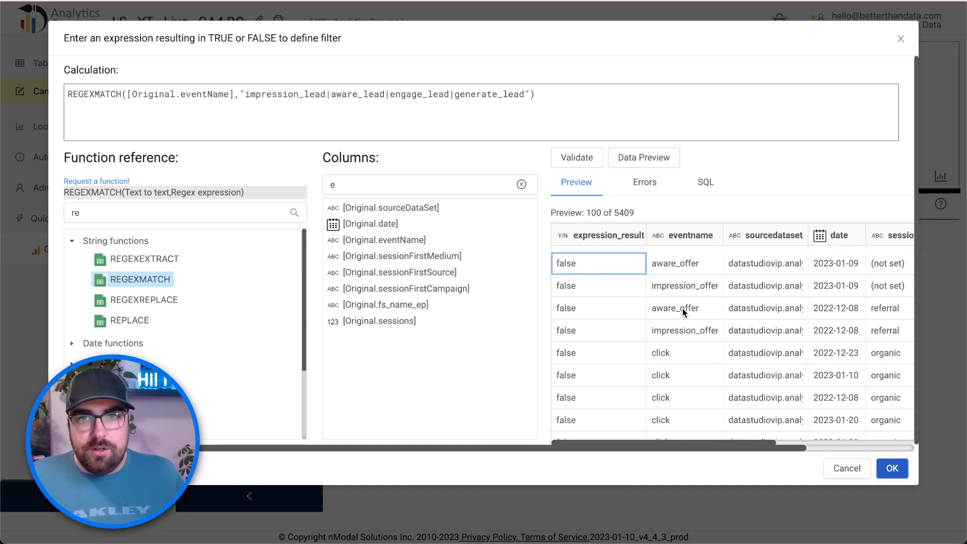
scroll(667, 315, "down", 5)
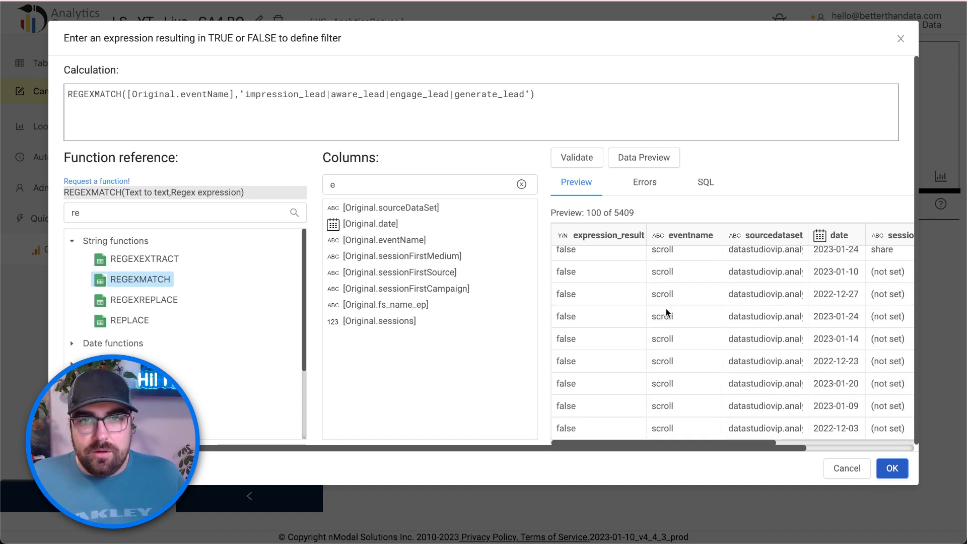
scroll(663, 284, "up", 15)
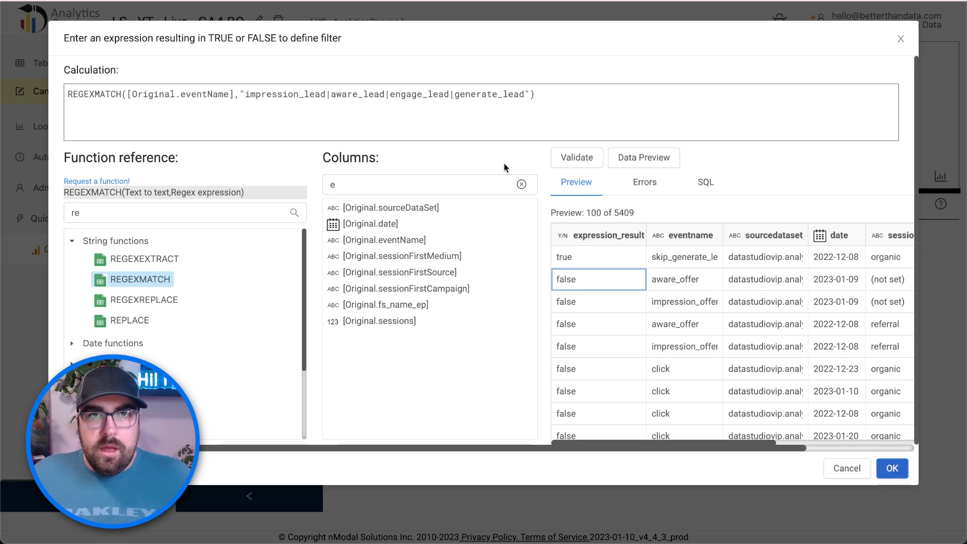
- Insert ^ before each lead event alternative in the filter regex
left_click(247, 93)
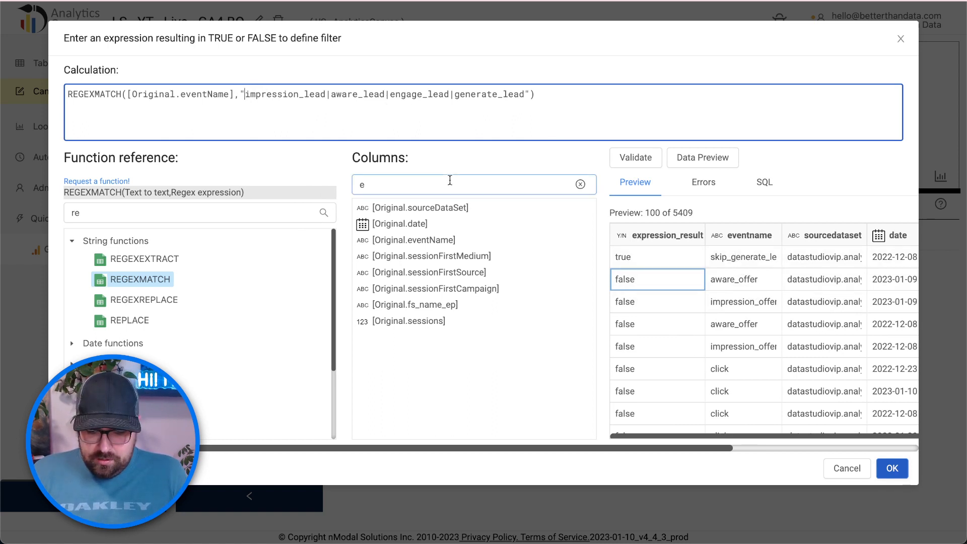
type("^")
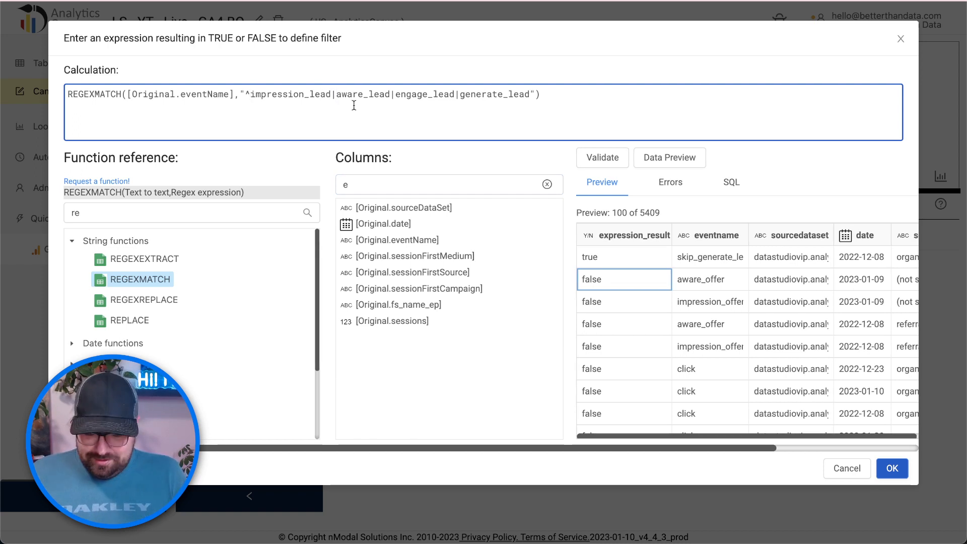
type("^")
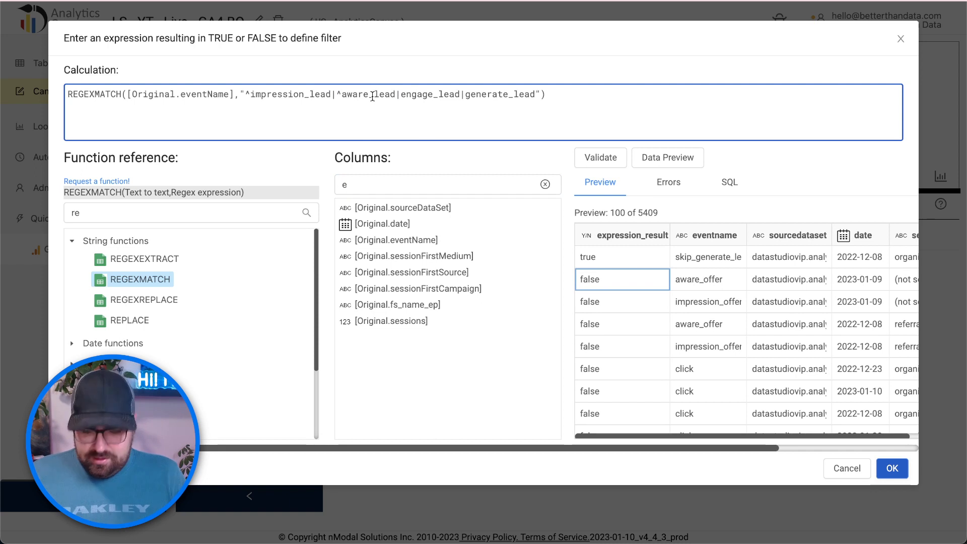
left_click(401, 94)
type("^")
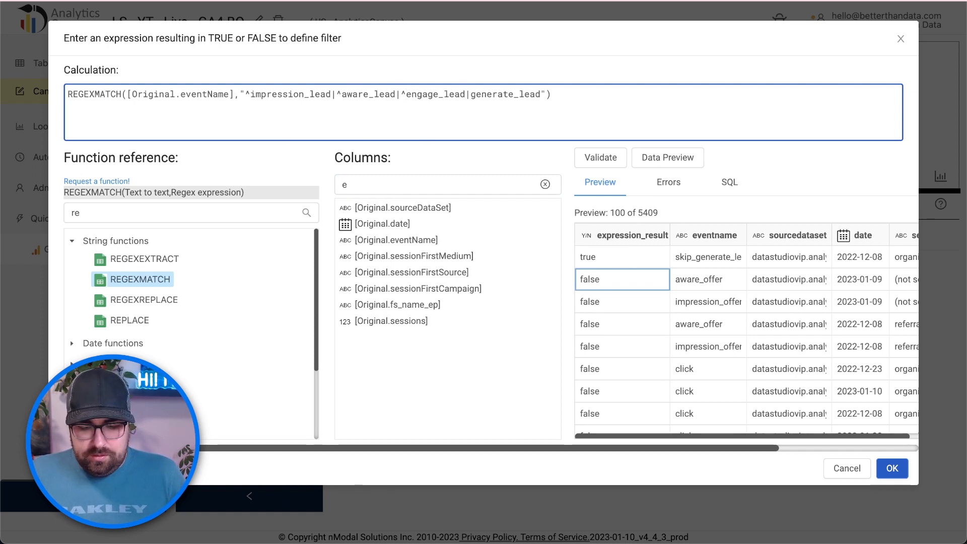
type("^")
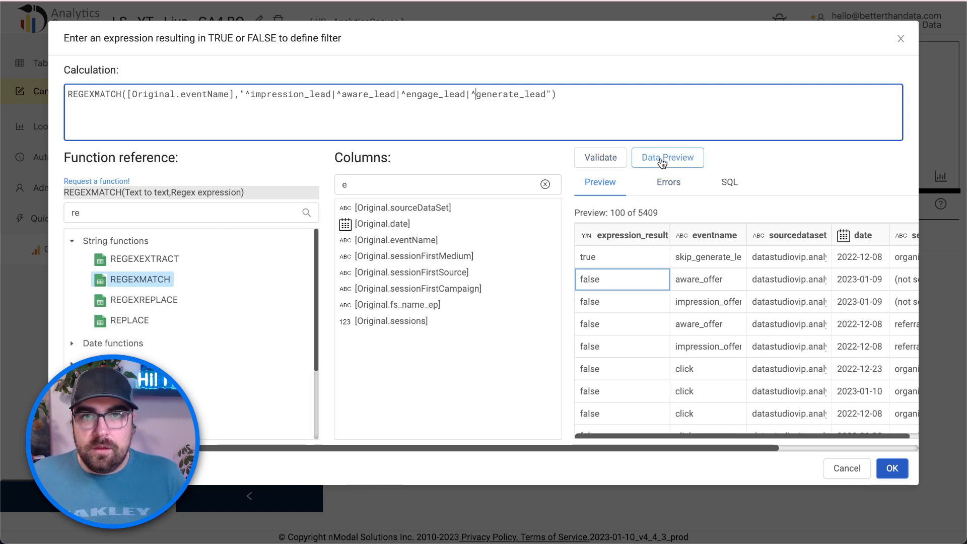
- Refresh the data preview to confirm skip_generate_lead is now false
left_click(657, 159)
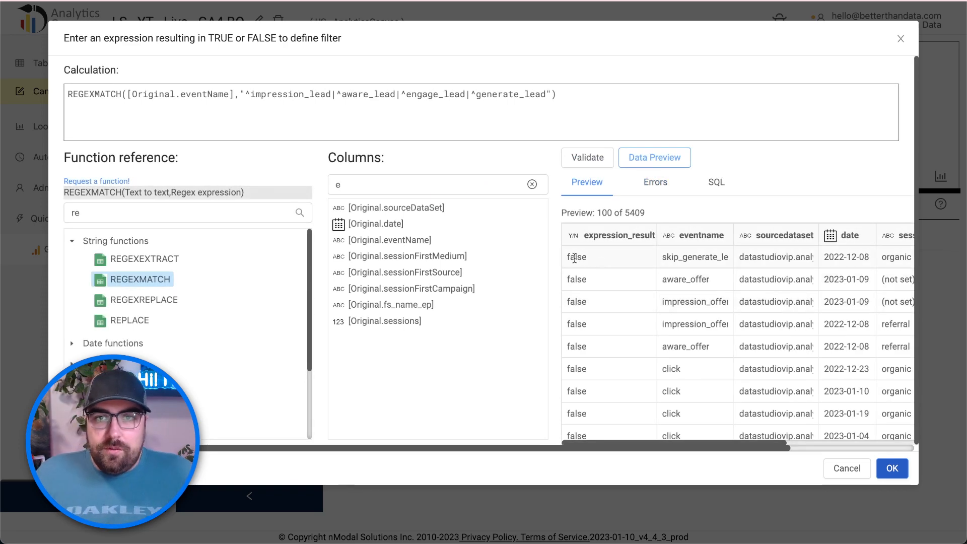
scroll(584, 257, "down", 2)
scroll(689, 320, "down", 5)
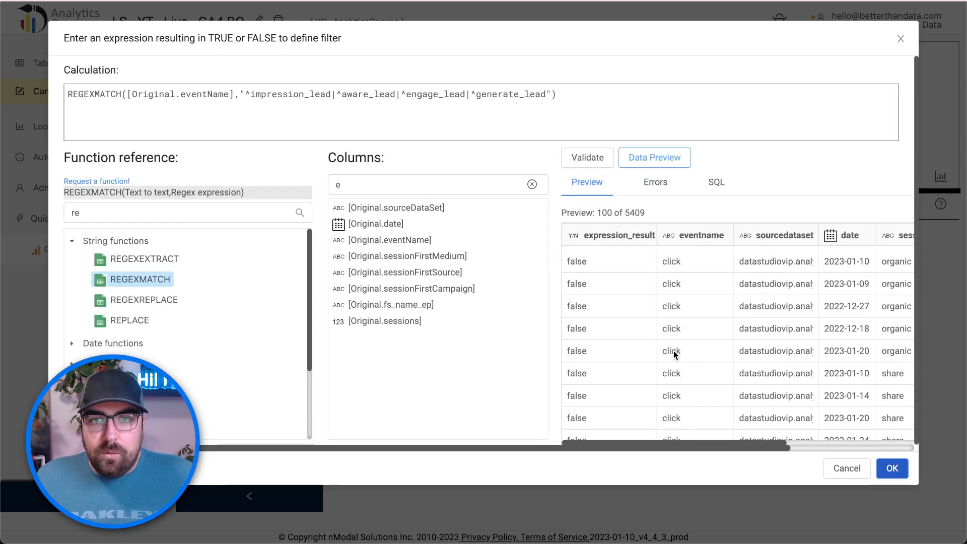
scroll(673, 335, "up", 6)
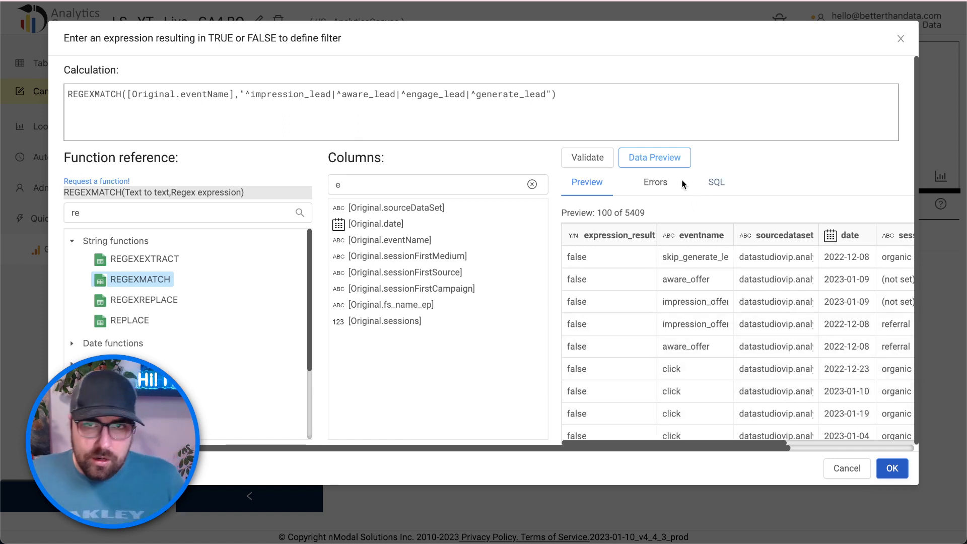
- Accept the filter expression and delete the Summarize block from the canvas
left_click(892, 469)
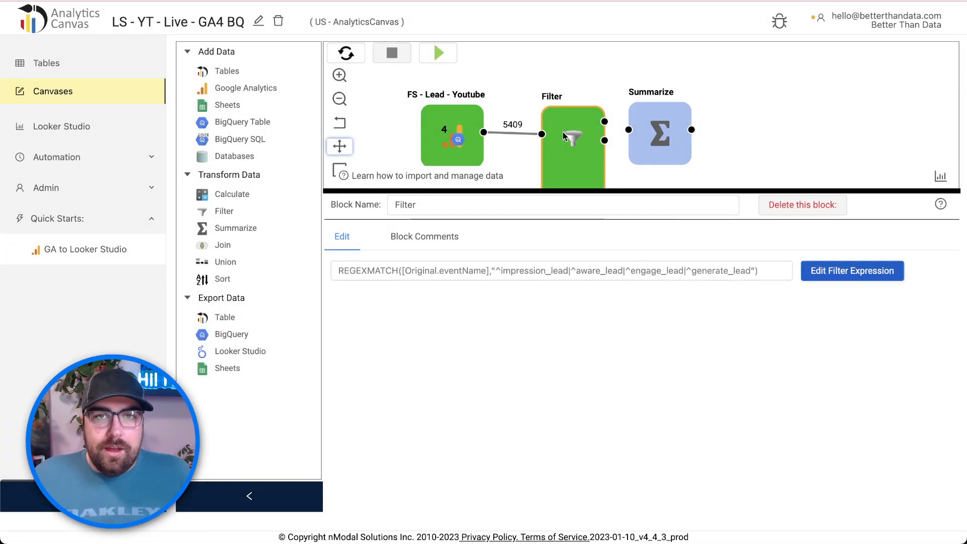
left_click_drag(654, 189, 655, 281)
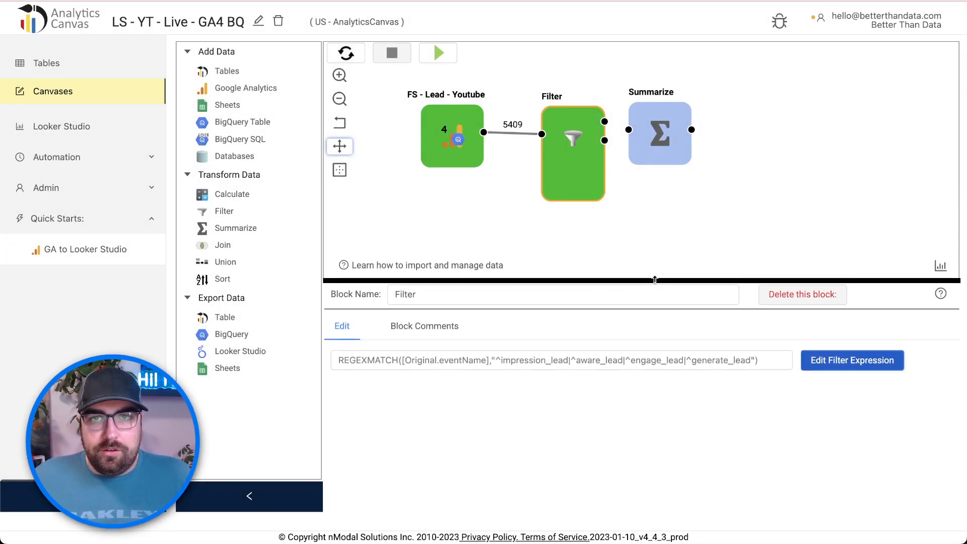
left_click_drag(660, 156, 684, 147)
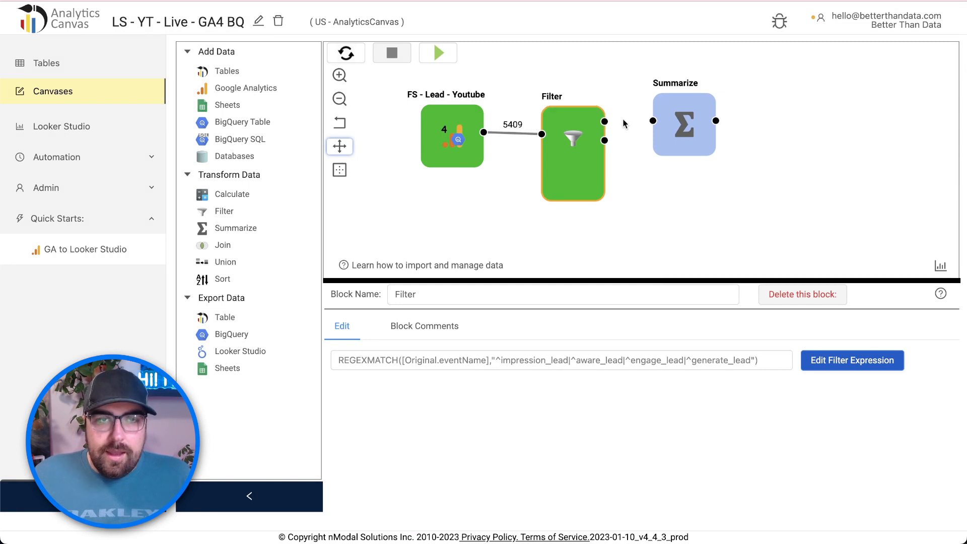
left_click(688, 109)
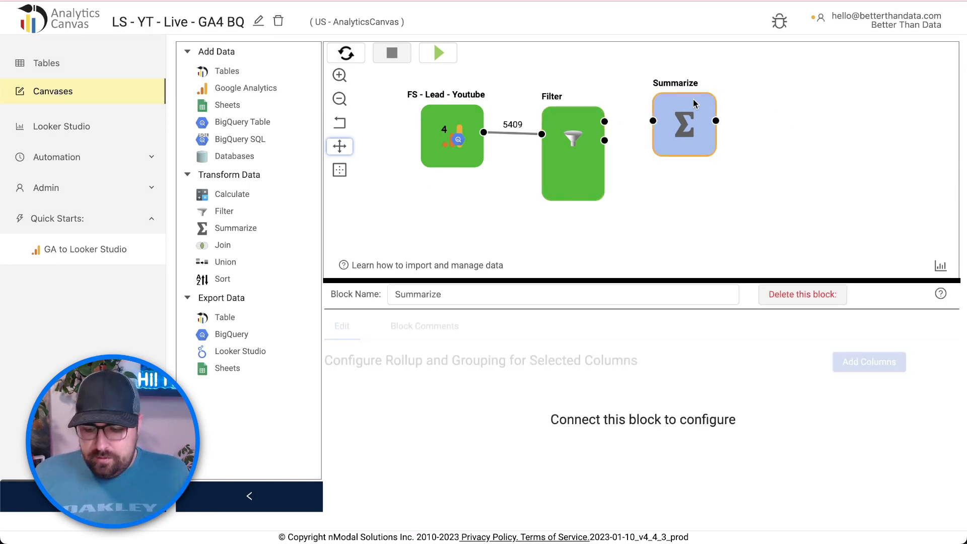
key("Delete")
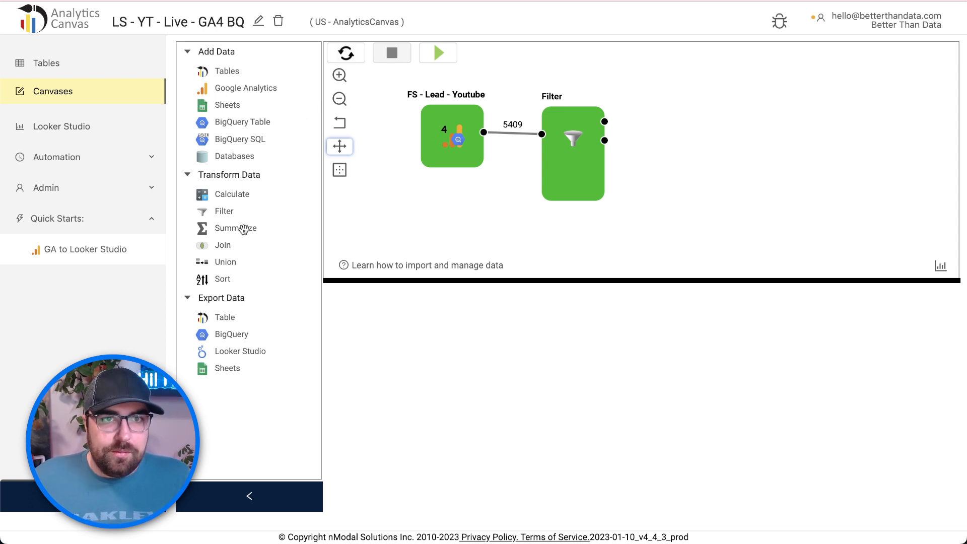
- Add a Calculate block after the Filter and expand its settings to show the column list
left_click_drag(229, 195, 686, 136)
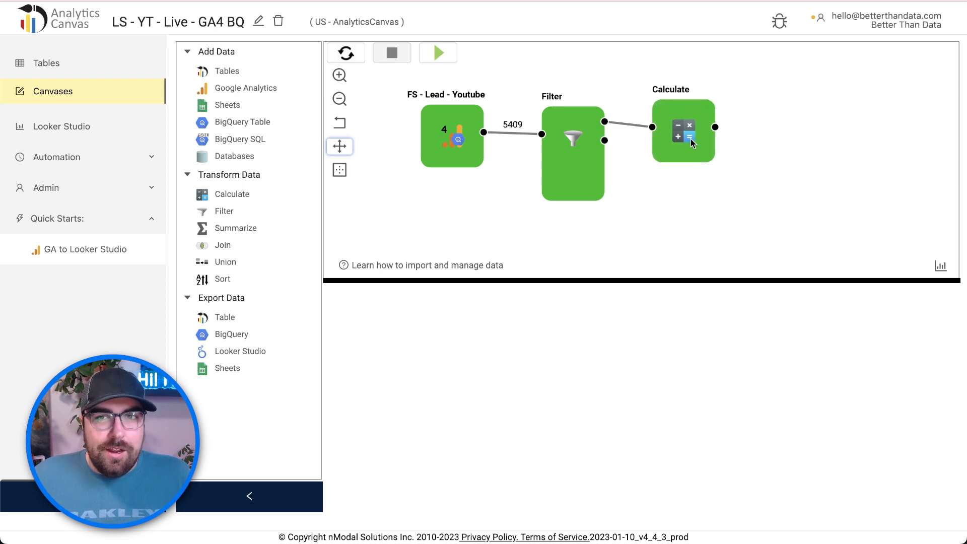
left_click(685, 136)
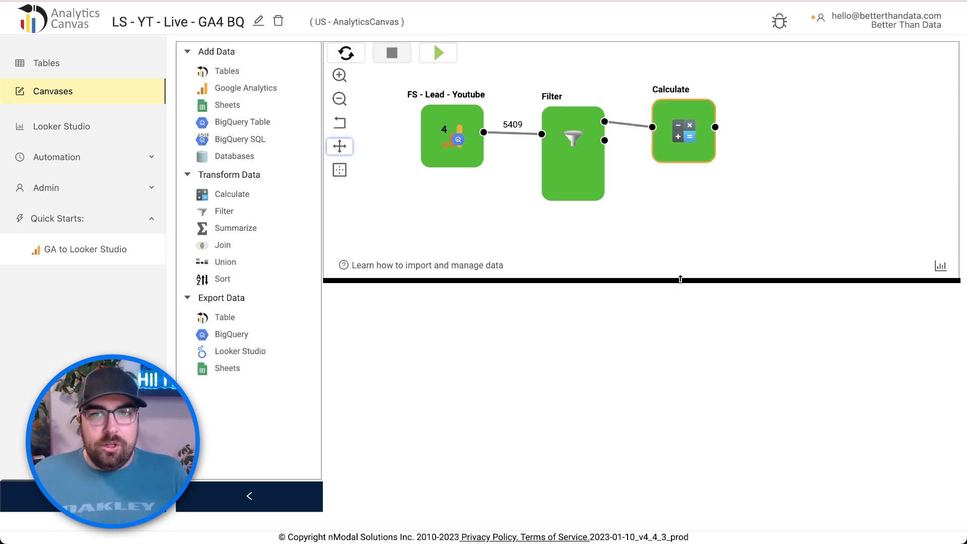
left_click_drag(680, 280, 690, 235)
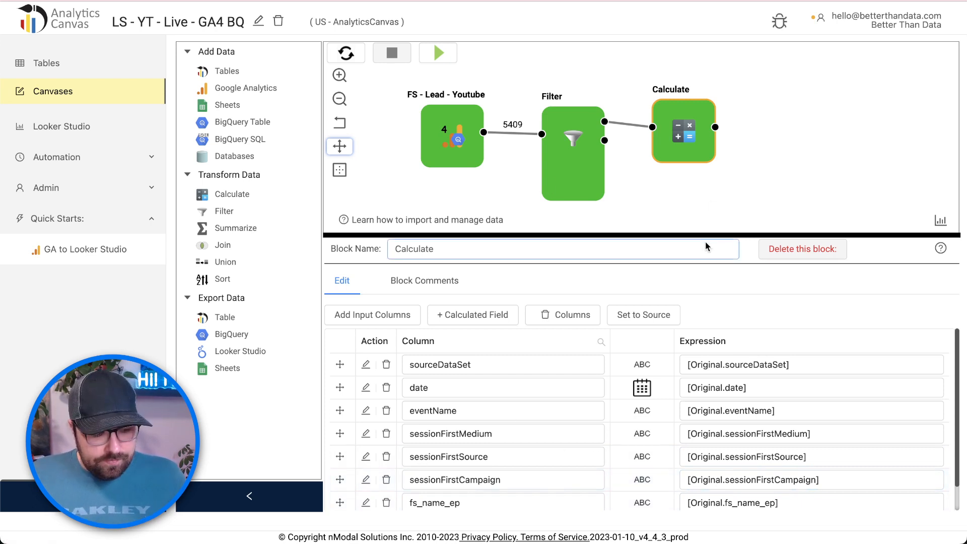
scroll(706, 247, "down", 3)
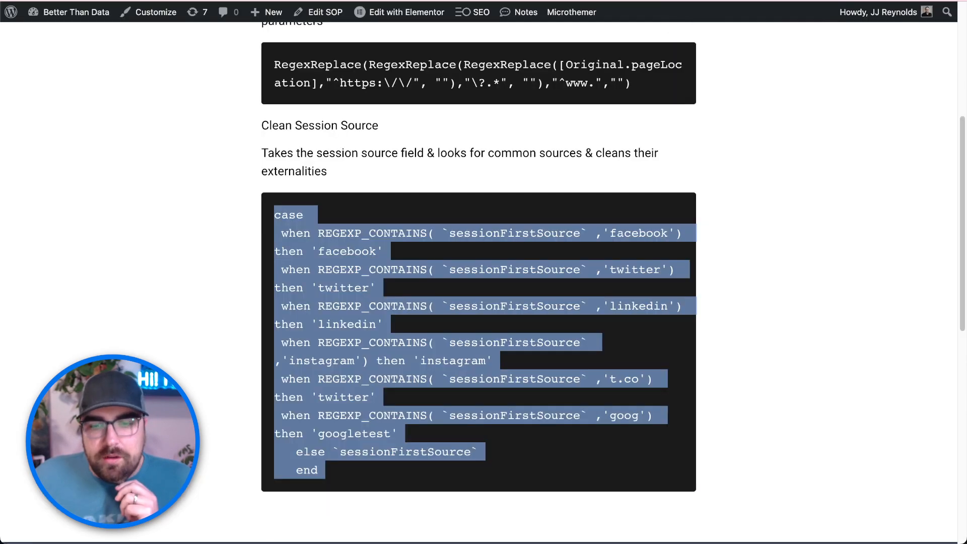
- Select the Clean Session Source CASE code on the Better Than Data page
left_click(429, 359)
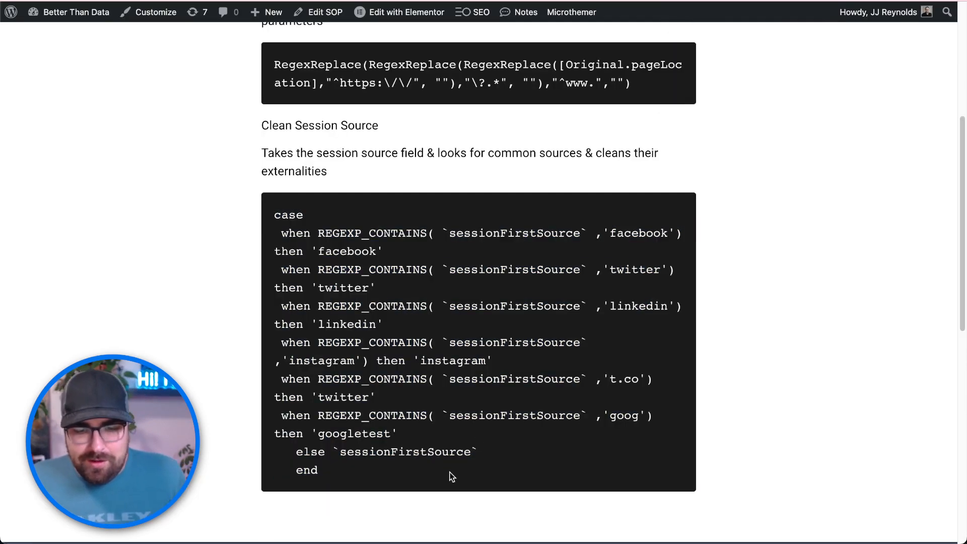
left_click_drag(456, 476, 273, 217)
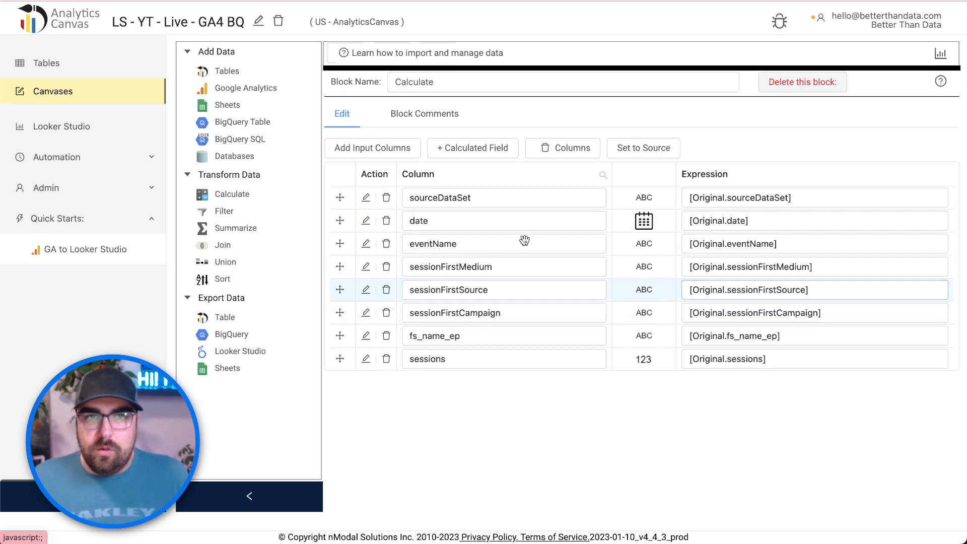
- Create a new calculated field and paste the CASE expression into its Calculation
left_click(463, 150)
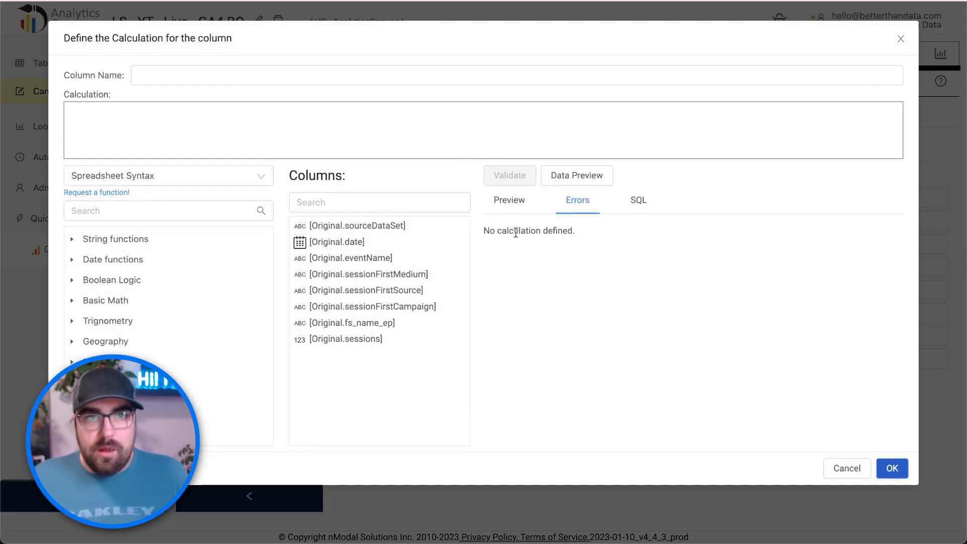
left_click(346, 141)
key("super+v")
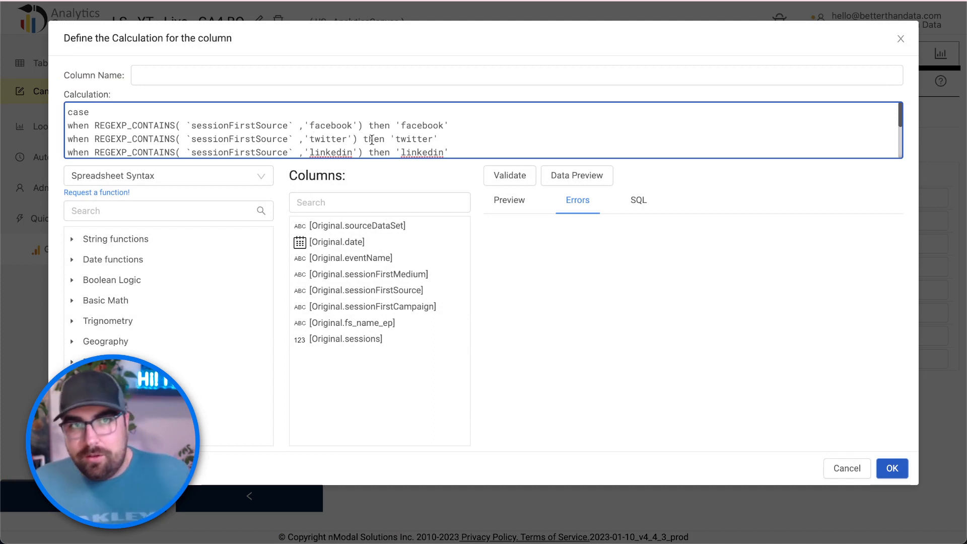
scroll(337, 132, "down", 3)
scroll(349, 134, "down", 3)
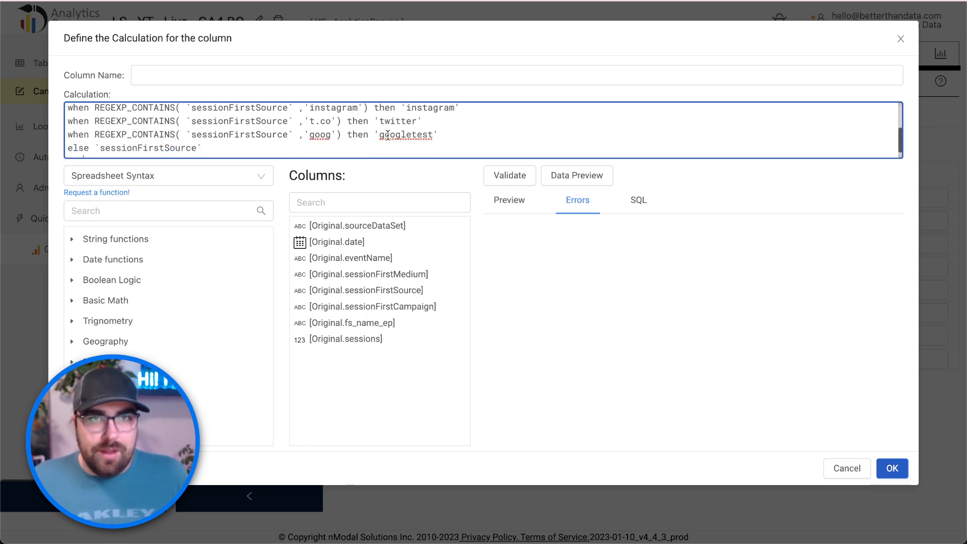
- Change the goog rule to youtube and preview the calculation
left_click_drag(440, 134, 70, 135)
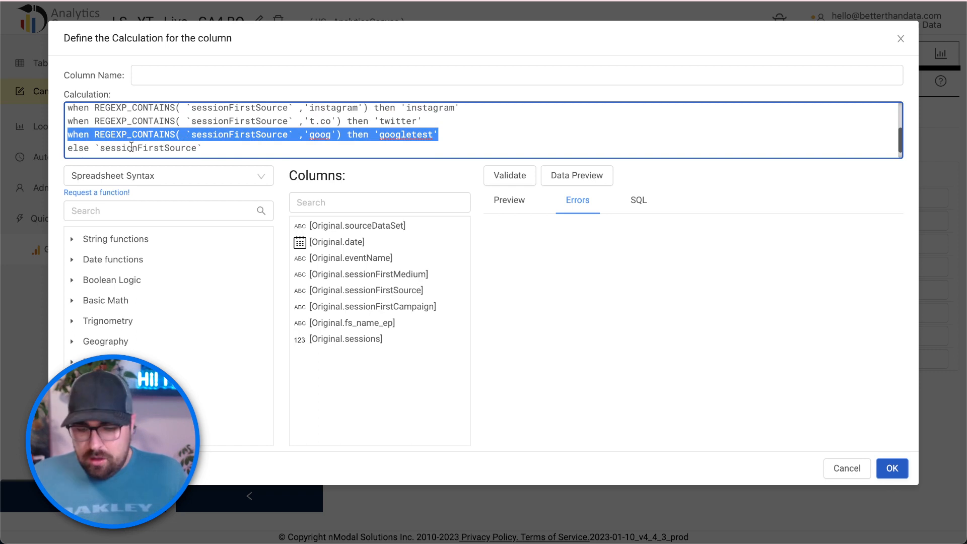
double_click(320, 134)
type("youtub")
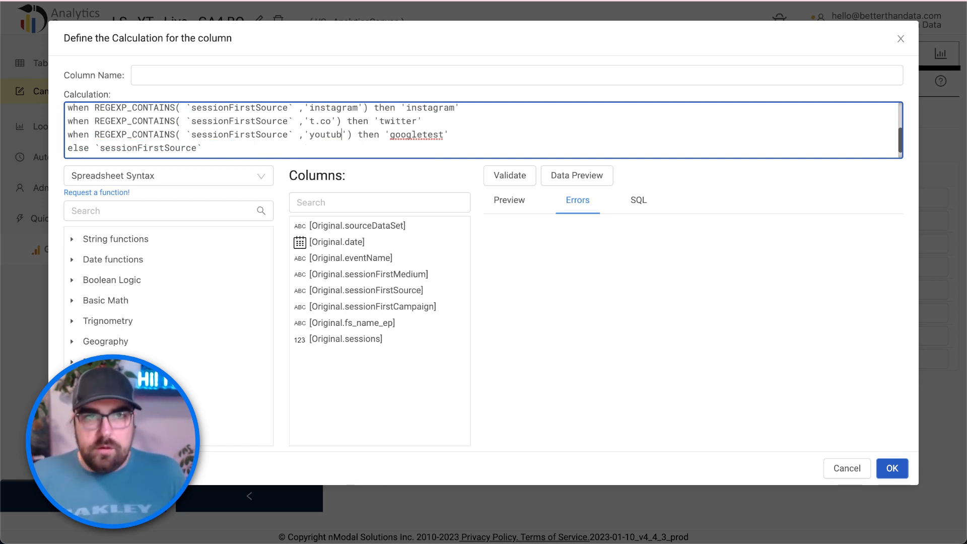
type("e")
double_click(430, 134)
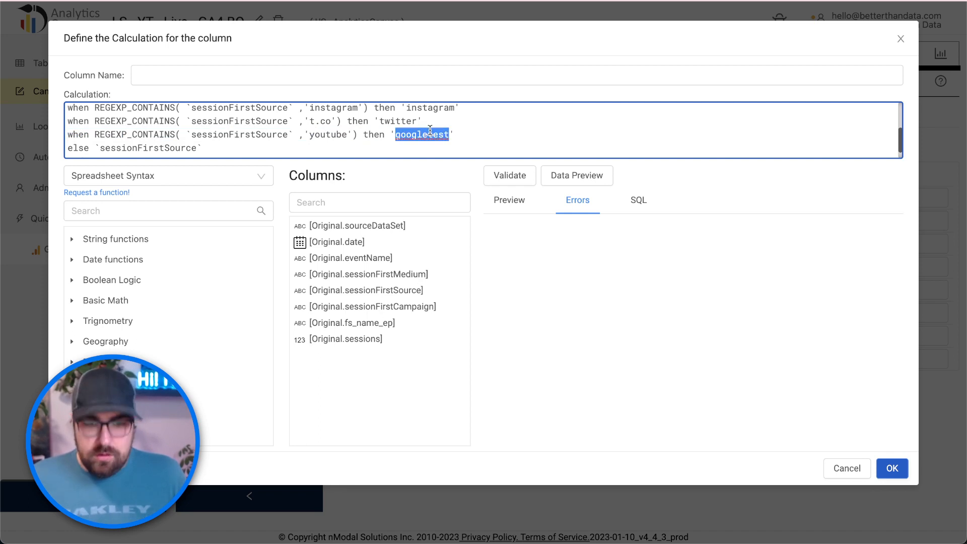
type("youtube")
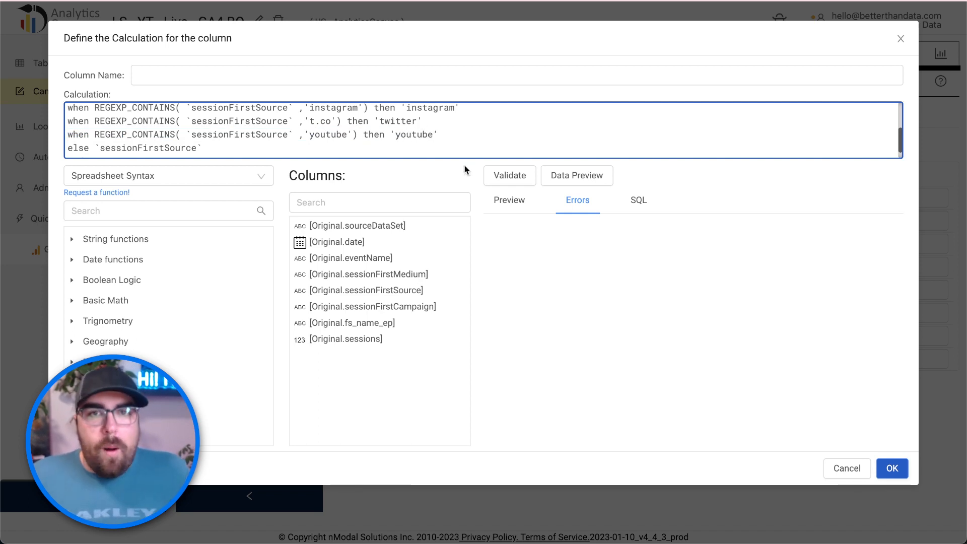
left_click(556, 184)
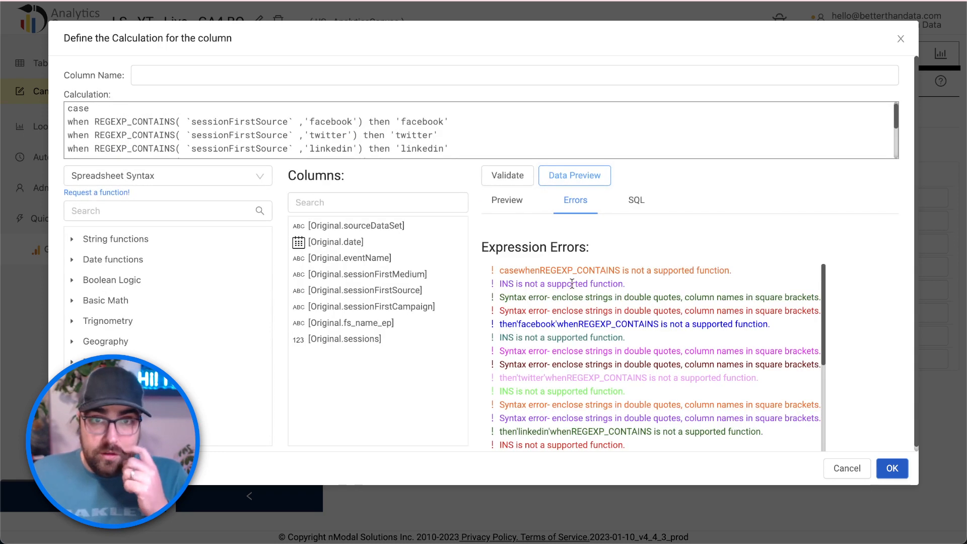
- Copy the expression, switch the calculation syntax to BigQuery Standard SQL, and preview it
left_click(169, 138)
key("ctrl+a")
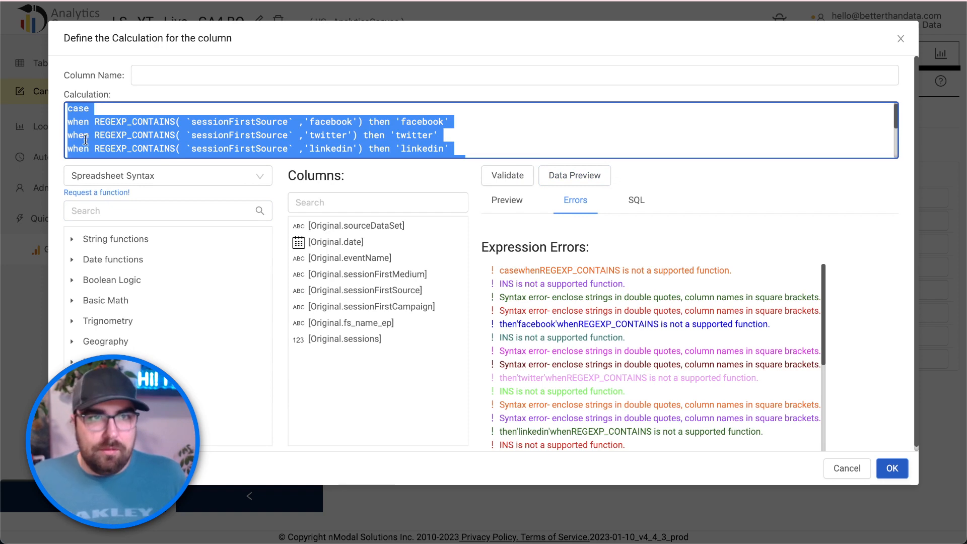
left_click(172, 174)
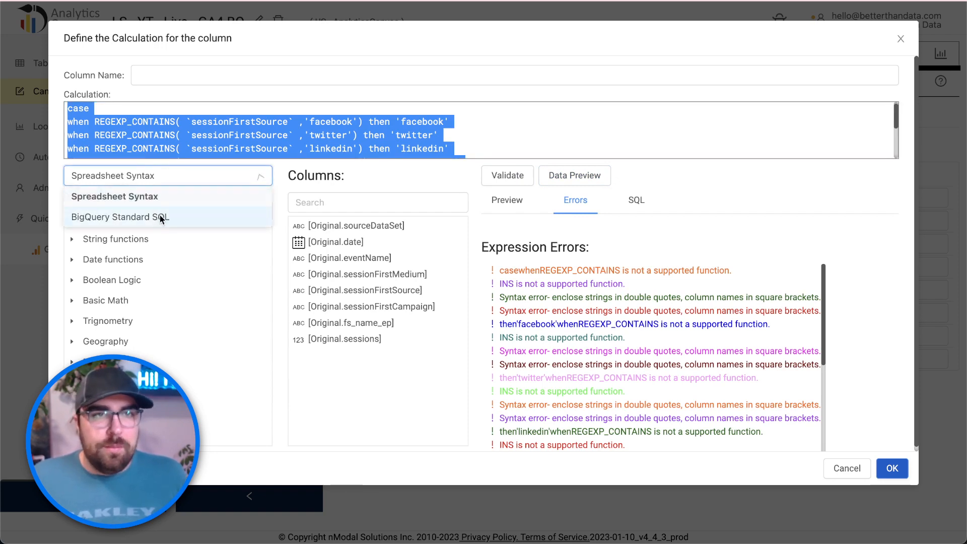
left_click(161, 216)
left_click(579, 145)
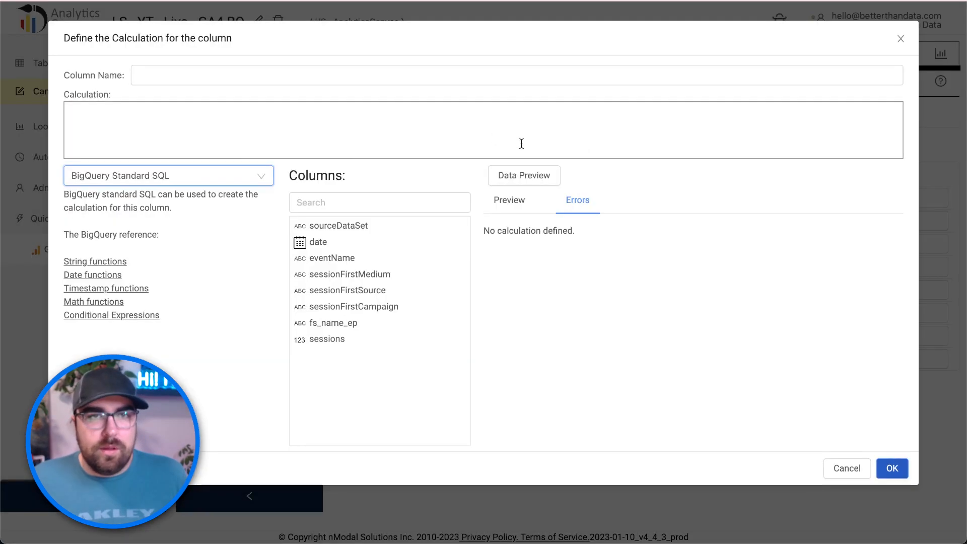
left_click(509, 176)
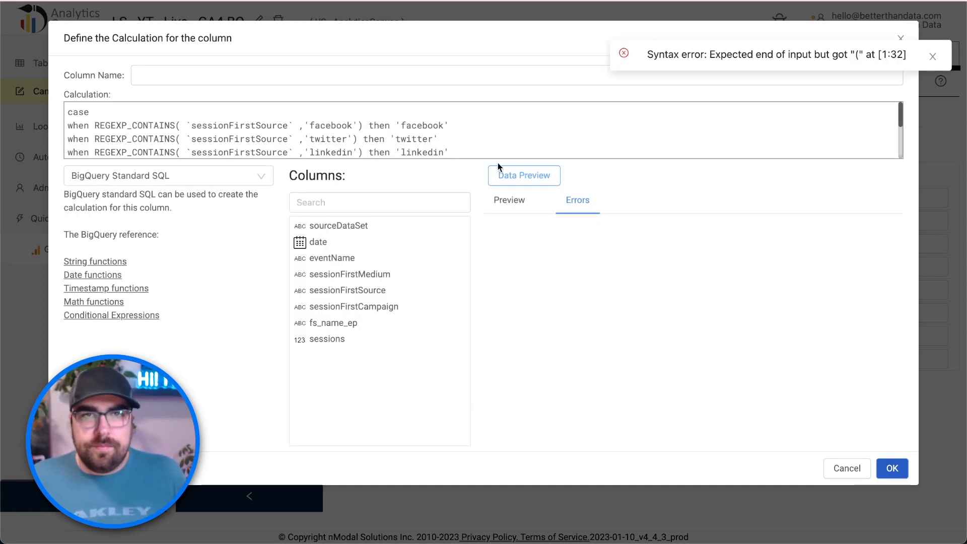
scroll(327, 144, "down", 3)
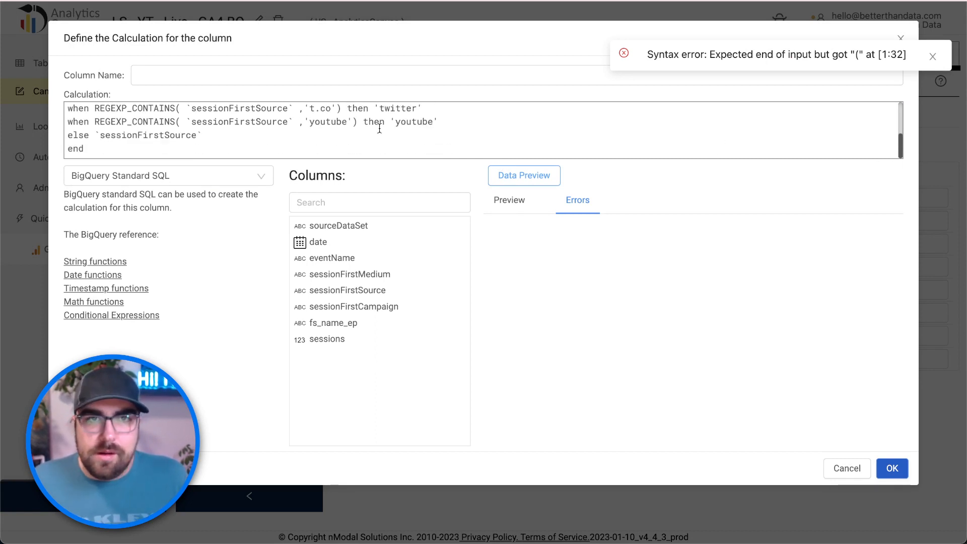
scroll(383, 134, "up", 3)
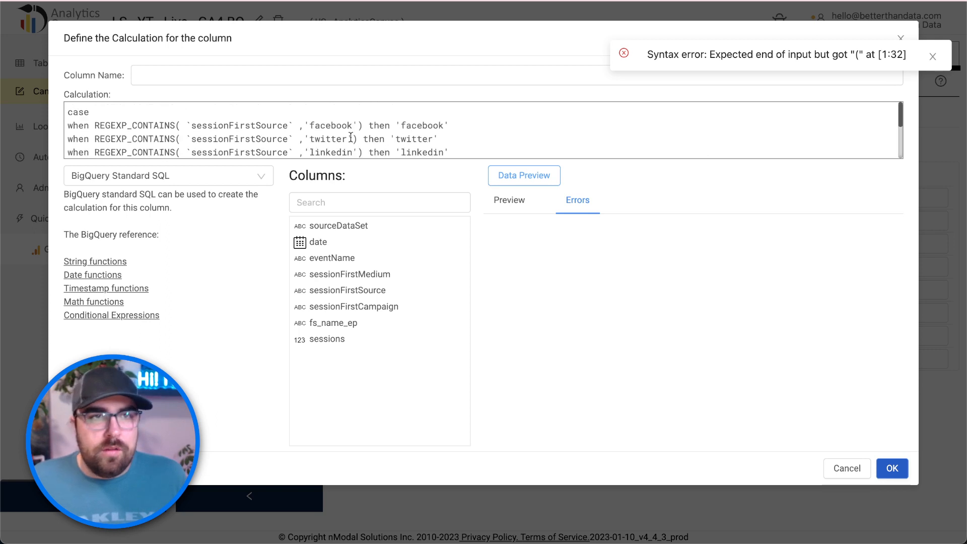
- Remove the stray space before sessionFirstSource in REGEXP_CONTAINS and rerun the data preview
left_click(102, 110)
scroll(218, 133, "down", 1)
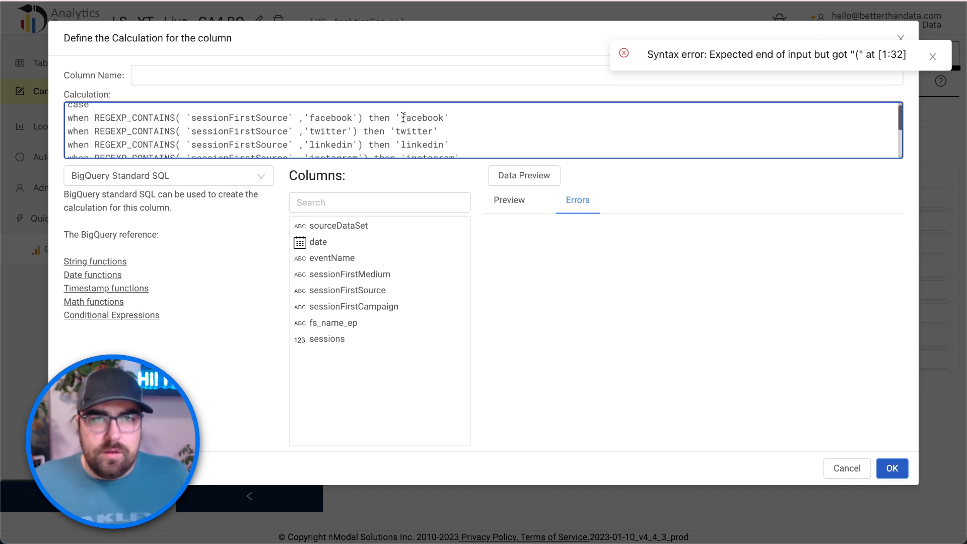
scroll(403, 117, "down", 5)
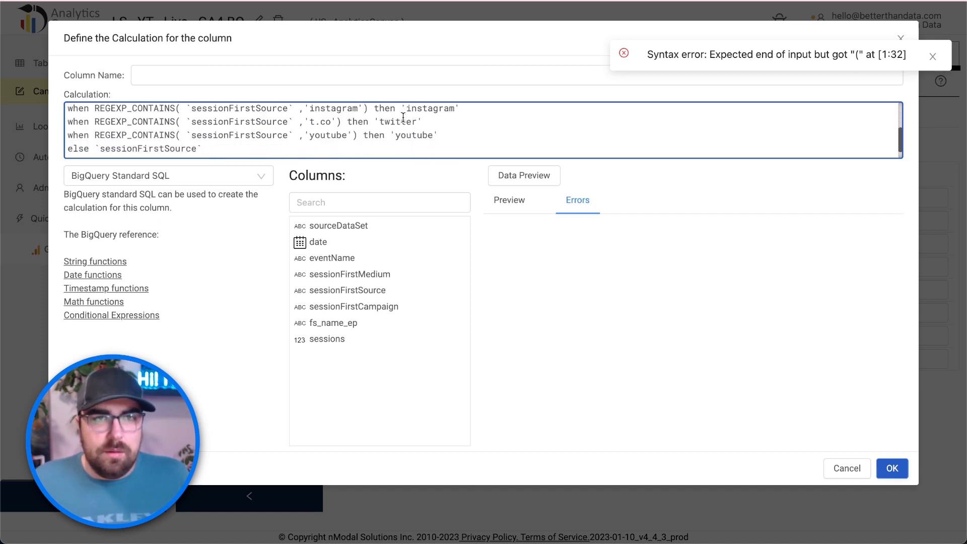
scroll(403, 117, "down", 1)
left_click(222, 134)
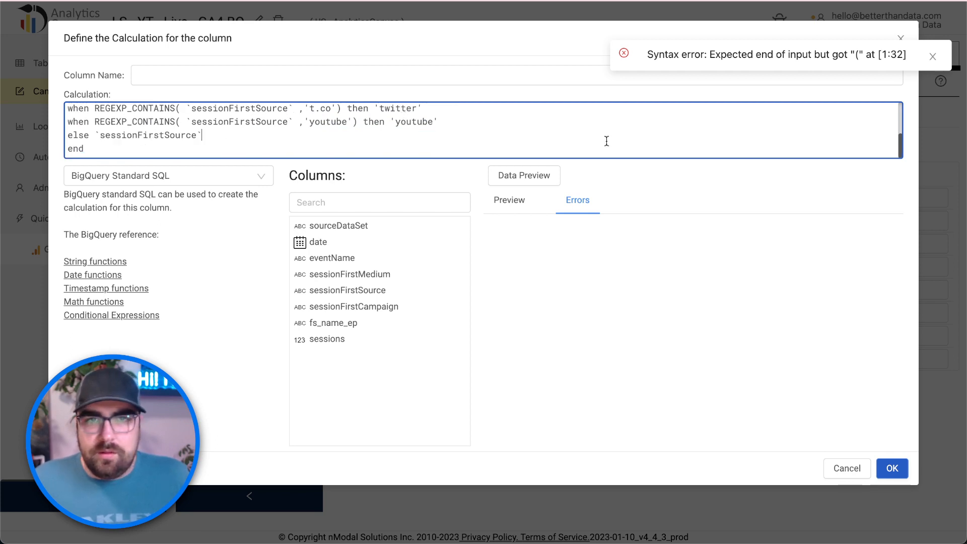
left_click(537, 176)
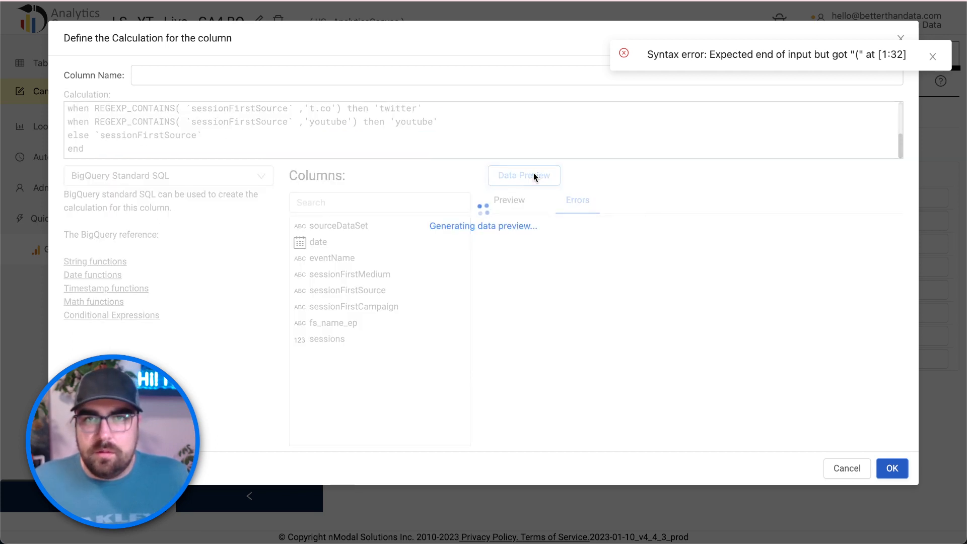
scroll(210, 124, "up", 5)
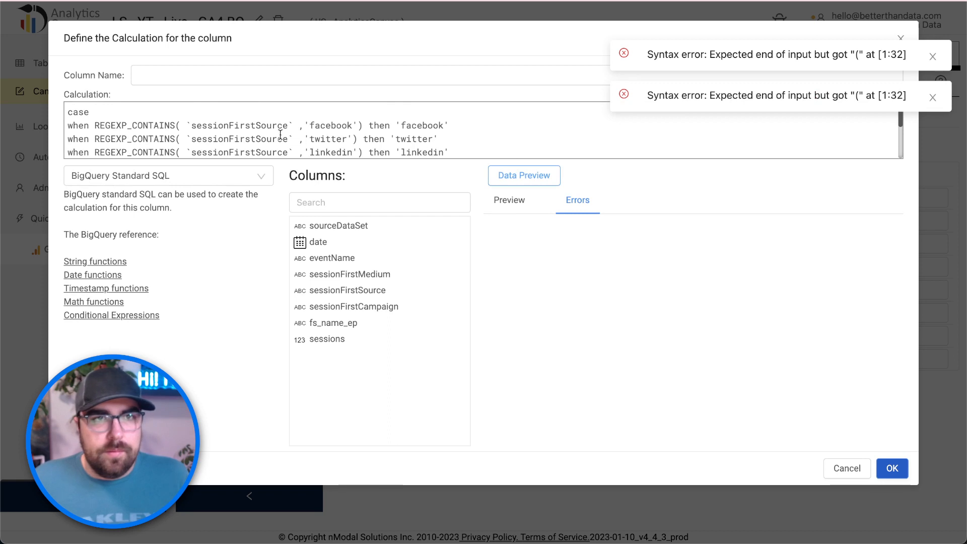
left_click(185, 126)
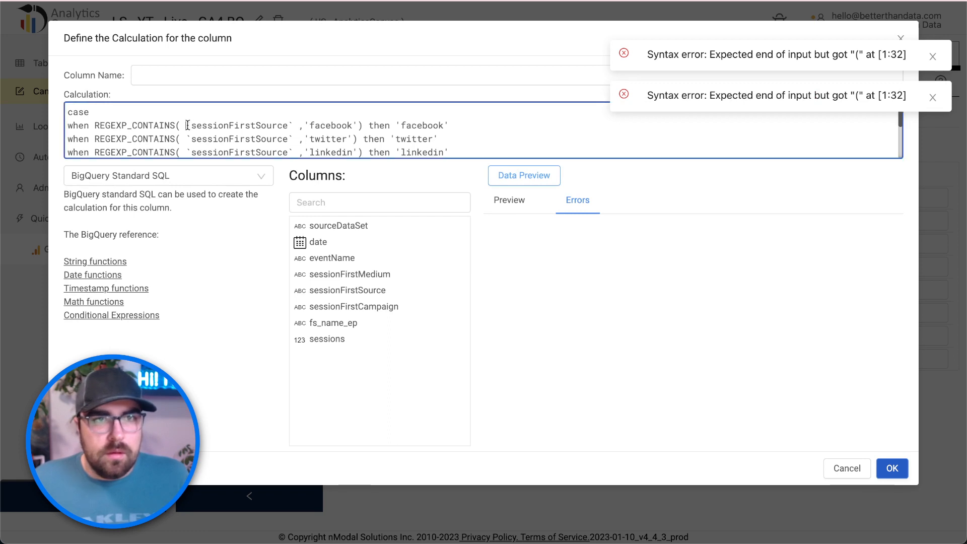
key("BackSpace")
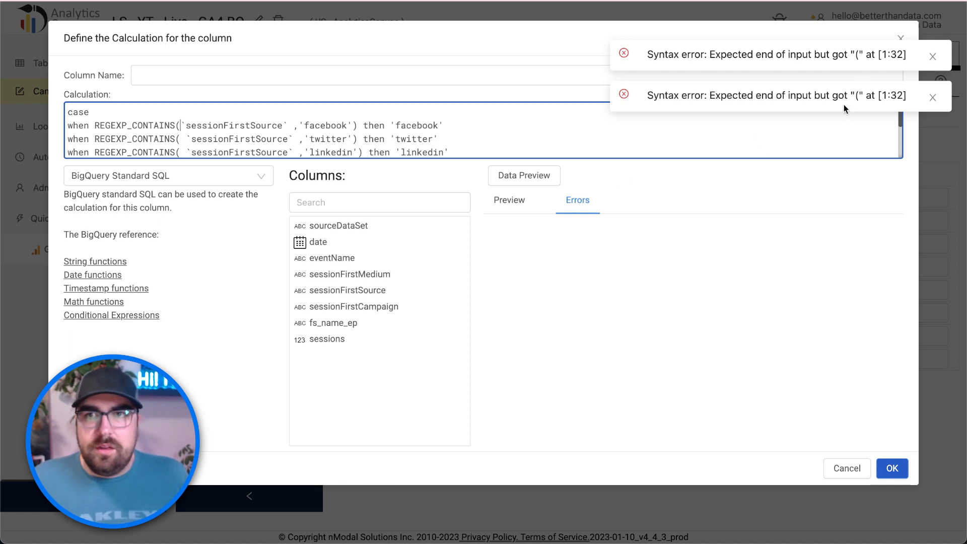
left_click(535, 177)
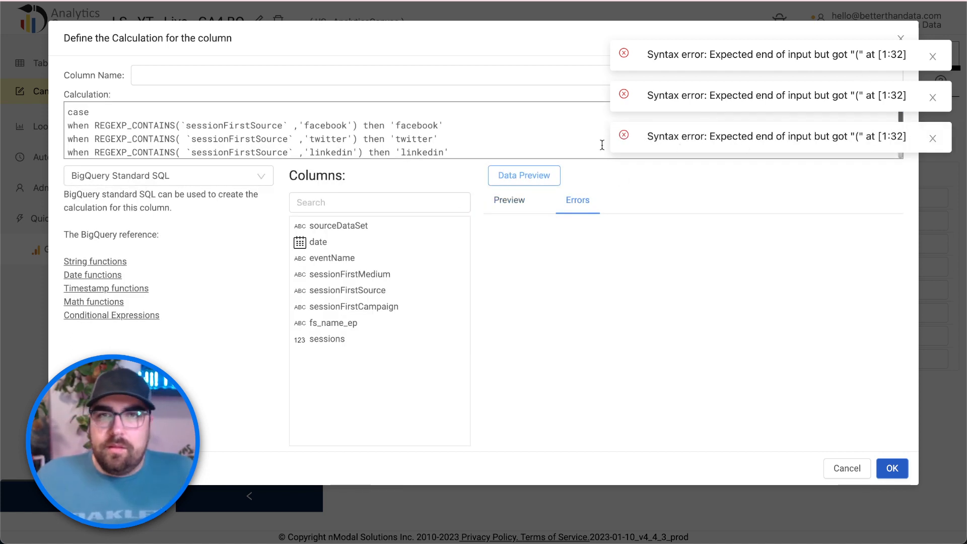
left_click(187, 113)
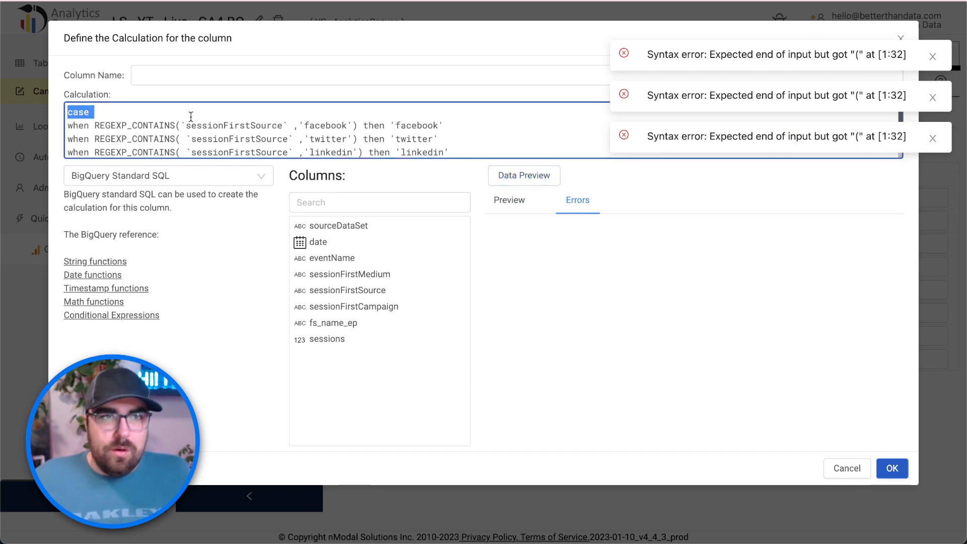
scroll(189, 116, "down", 4)
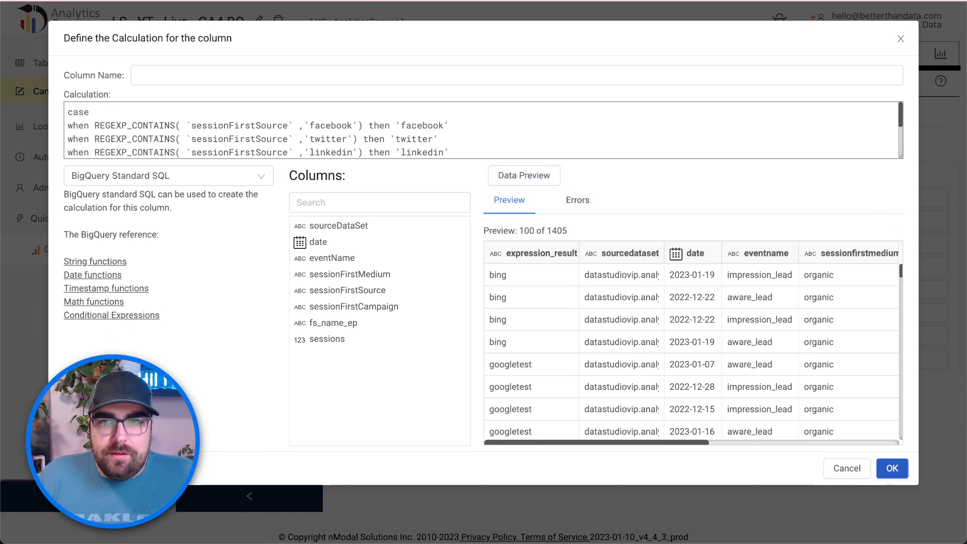
- Replace 'googletest' and 'goog' with 'youtube' in the last CASE rule
scroll(815, 123, "down", 3)
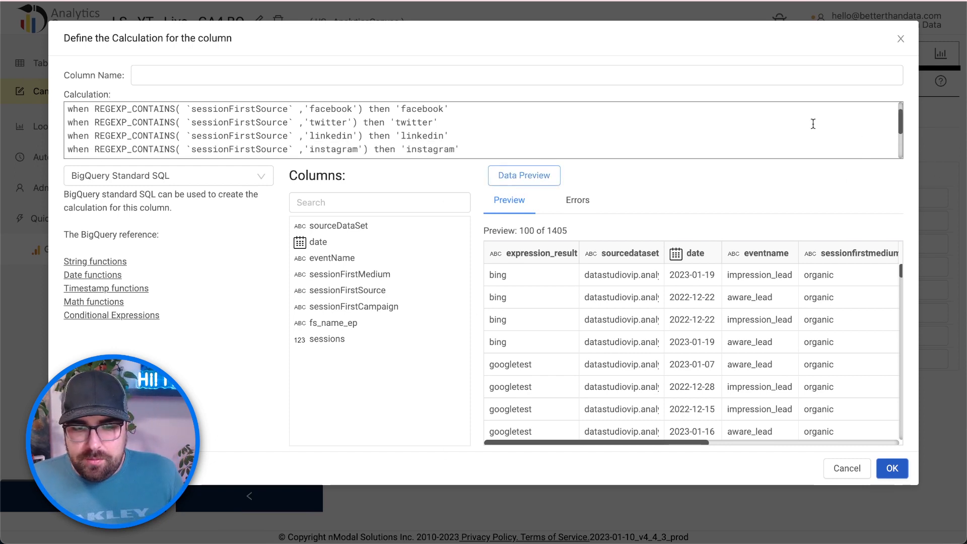
double_click(414, 126)
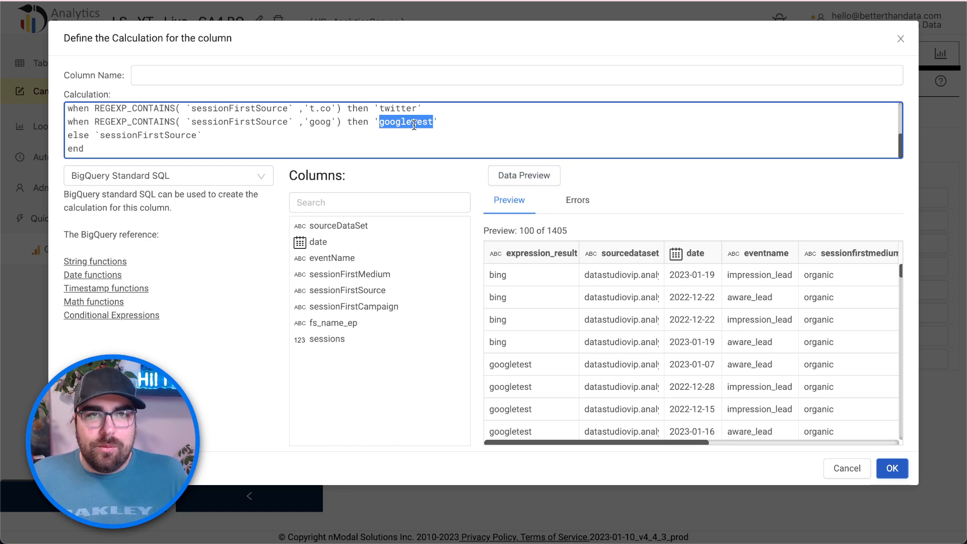
type("youtub")
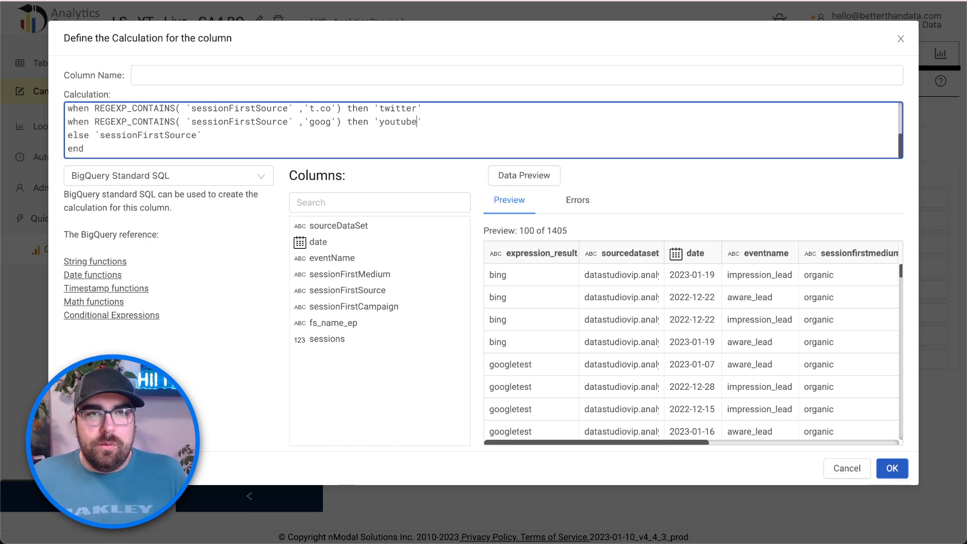
double_click(328, 123)
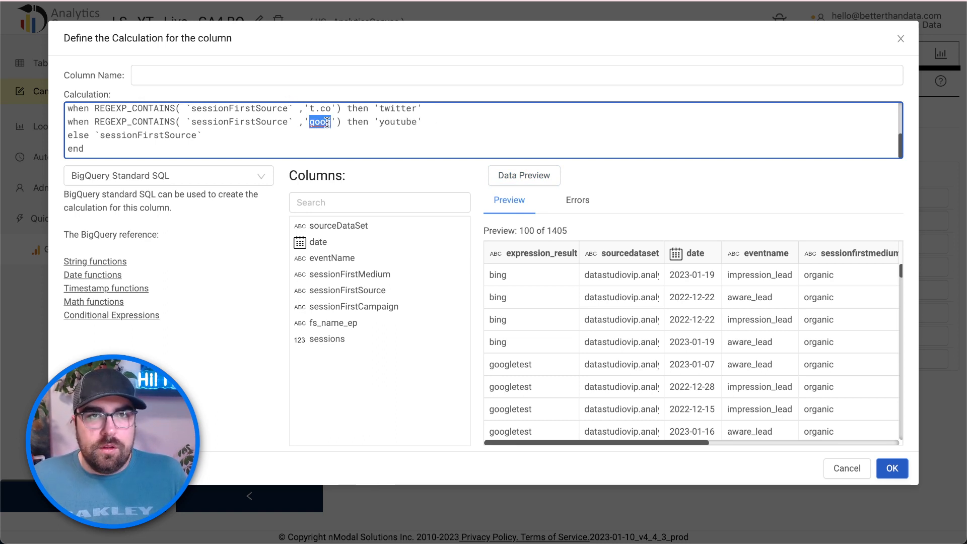
type("youtube")
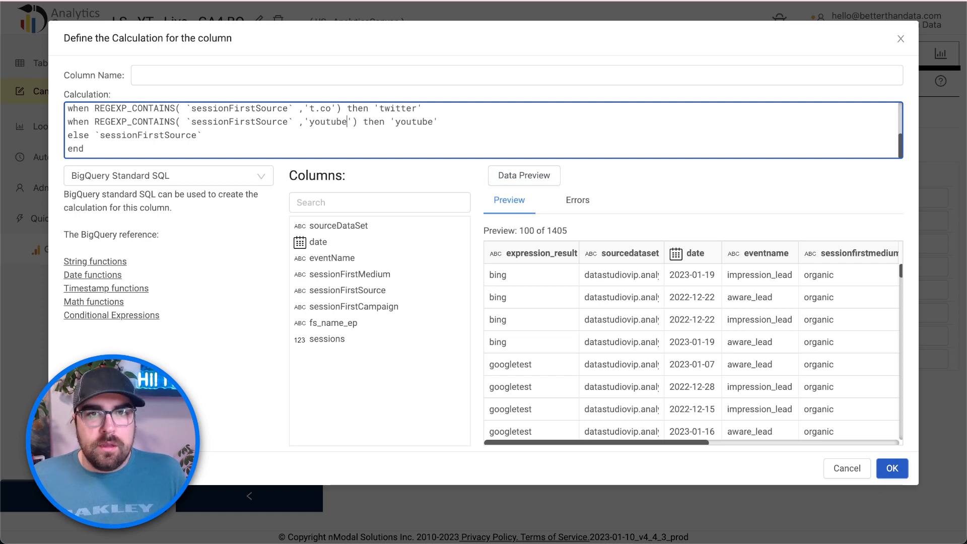
- Preview the calculation and check the youtube results among the 1405 rows
left_click(542, 176)
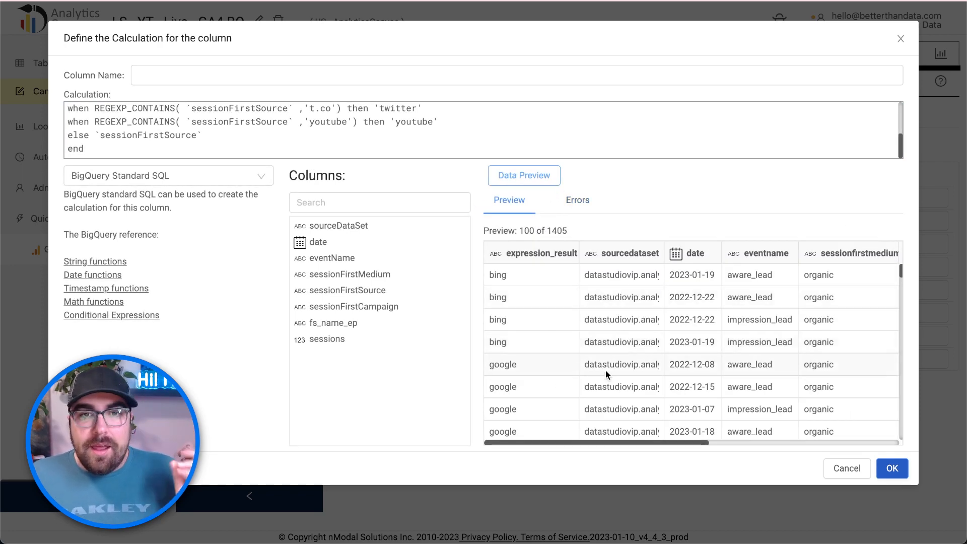
scroll(554, 357, "down", 1)
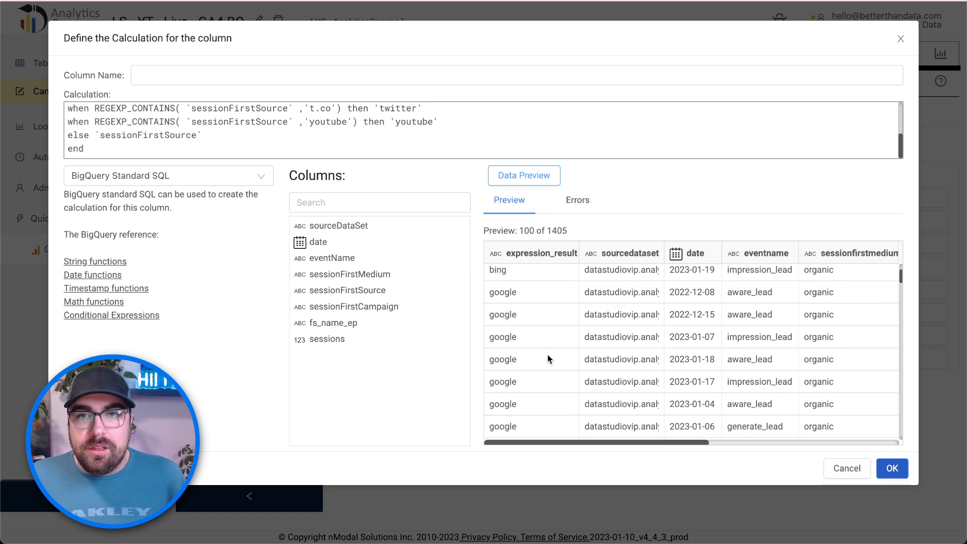
scroll(548, 355, "down", 10)
scroll(548, 355, "down", 15)
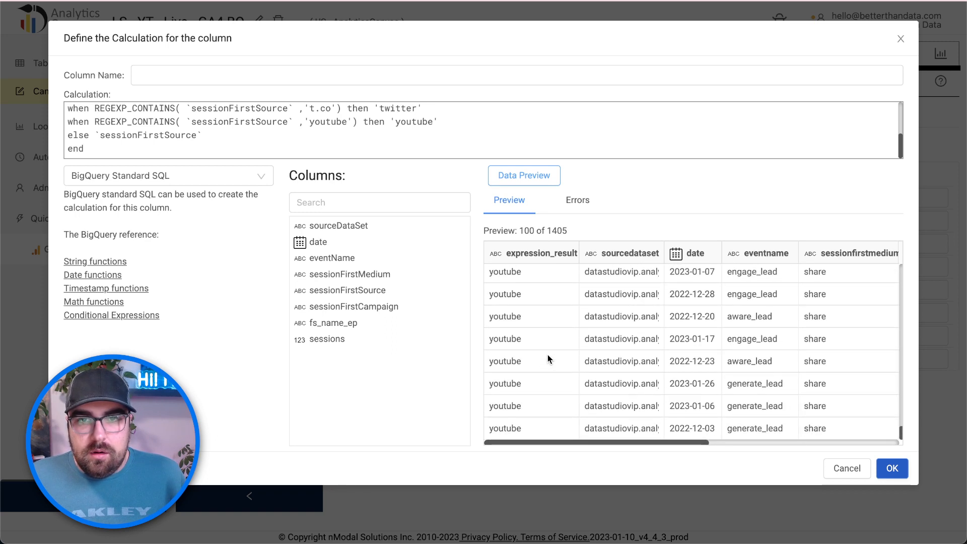
scroll(515, 317, "up", 1)
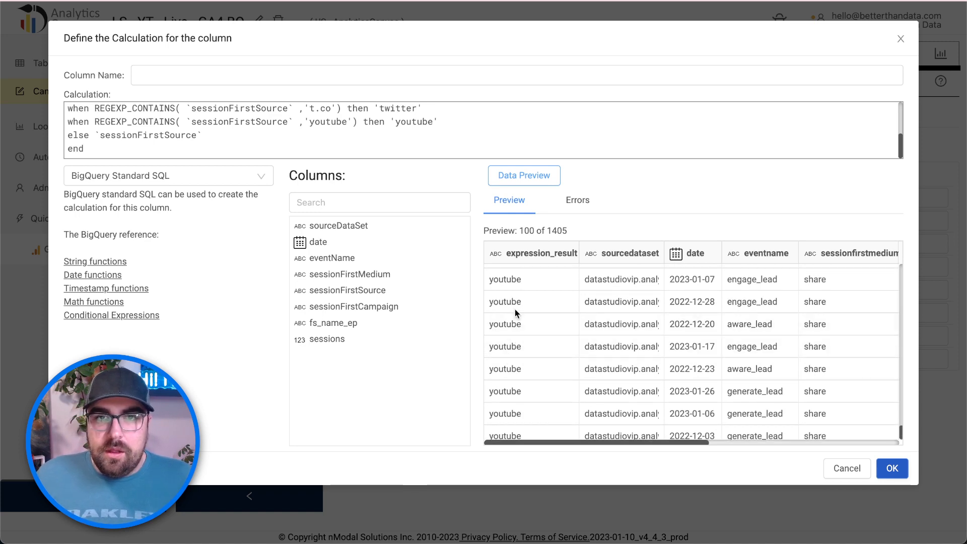
scroll(515, 309, "up", 2)
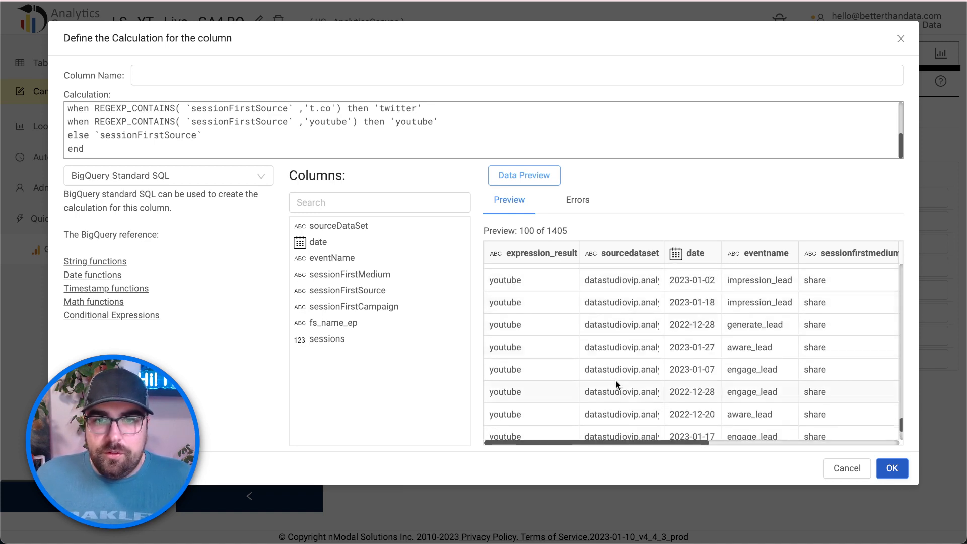
left_click_drag(626, 442, 727, 434)
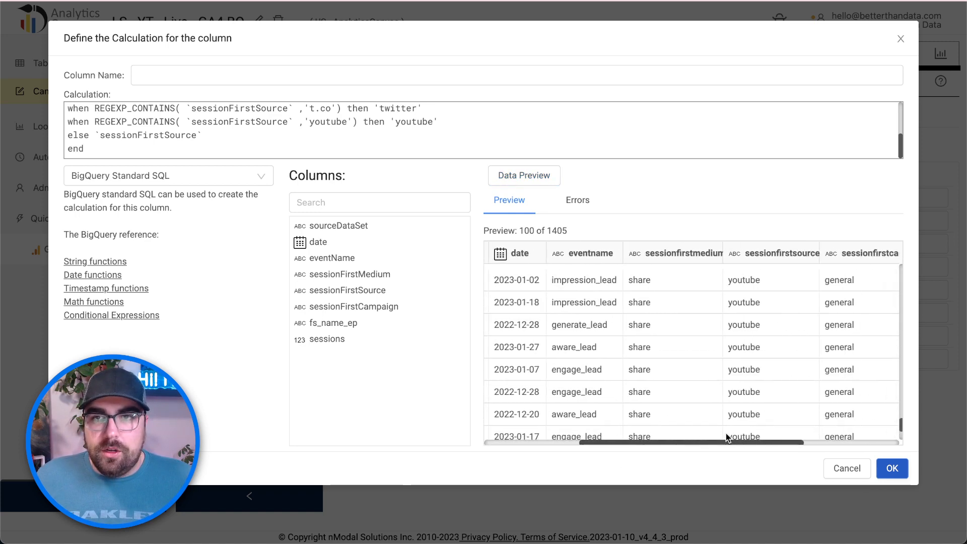
scroll(727, 383, "down", 2)
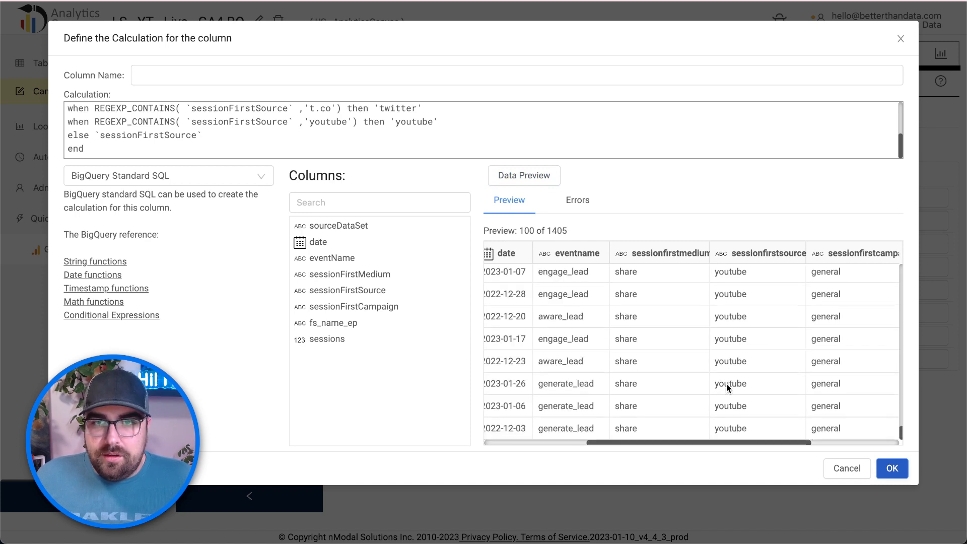
scroll(726, 383, "up", 10)
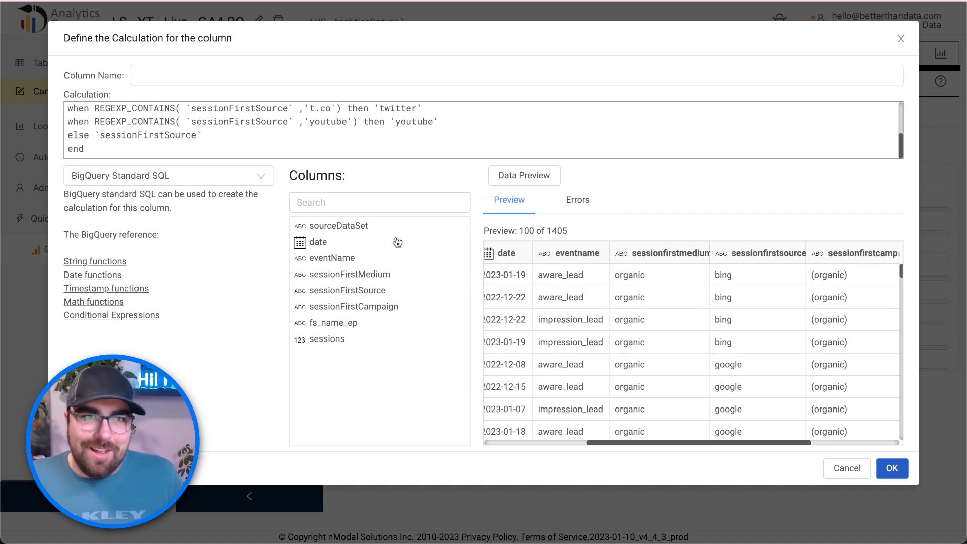
left_click(328, 71)
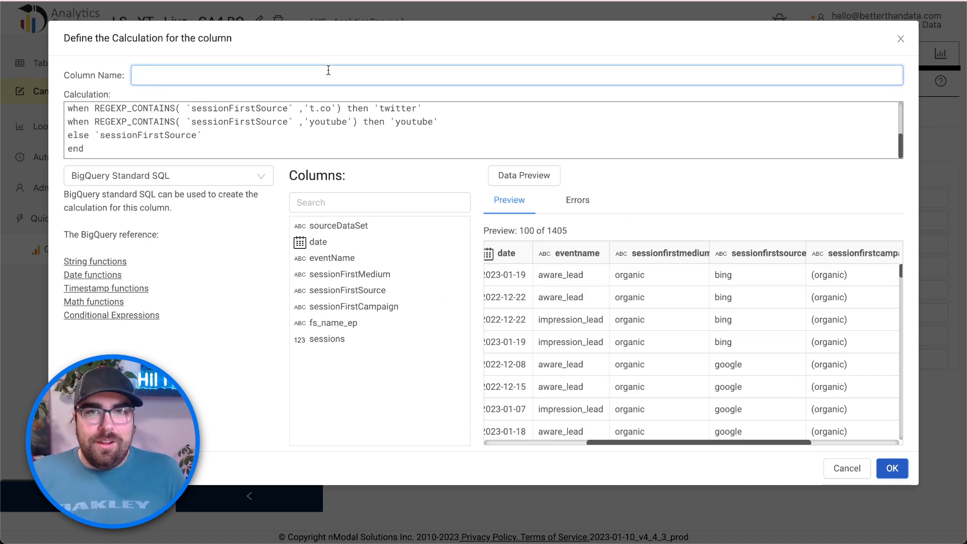
- Name the CASE-expression calculated column session_source_clean and add it to the Calculate block
type("session")
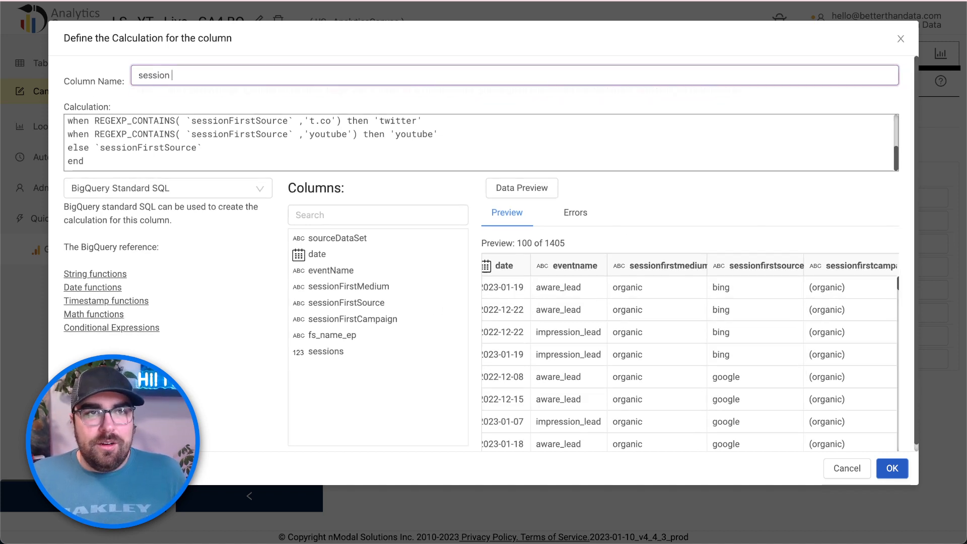
type("_source")
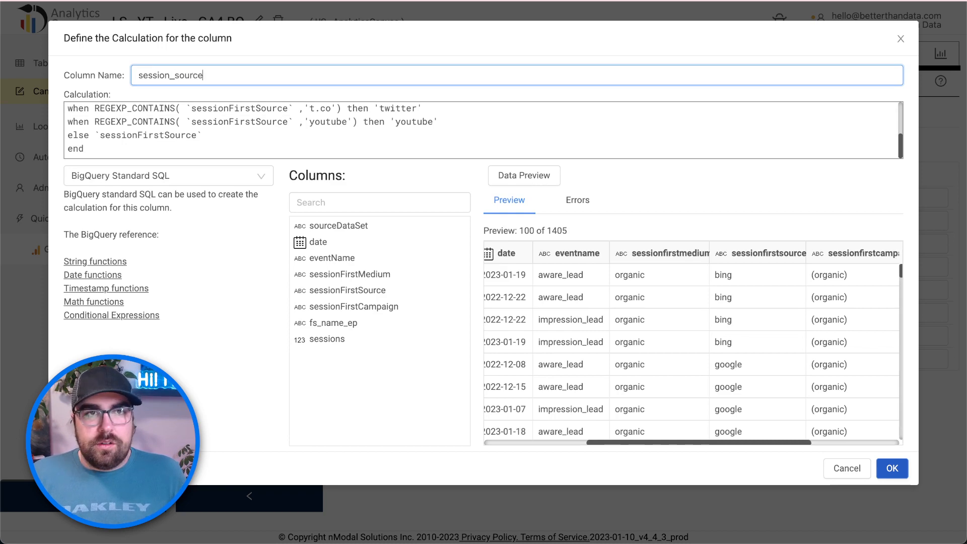
type("_clean")
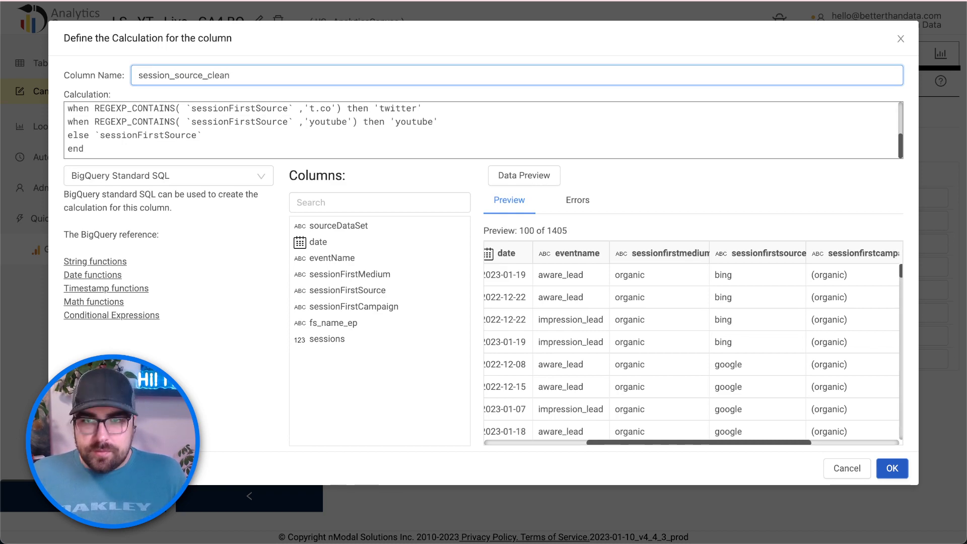
left_click(892, 468)
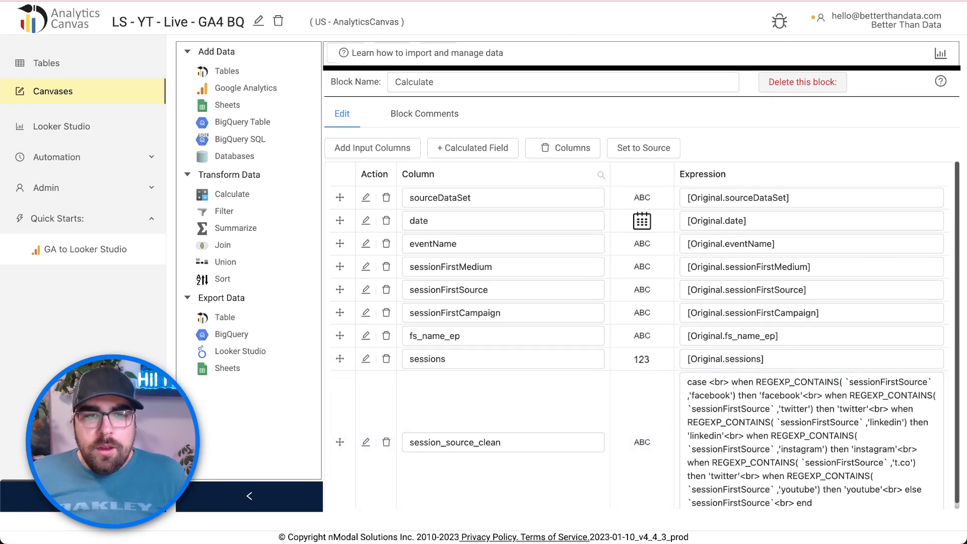
- Add a Looker Studio export block fed by Calculate and start creating a new Looker Studio table
left_click(627, 68)
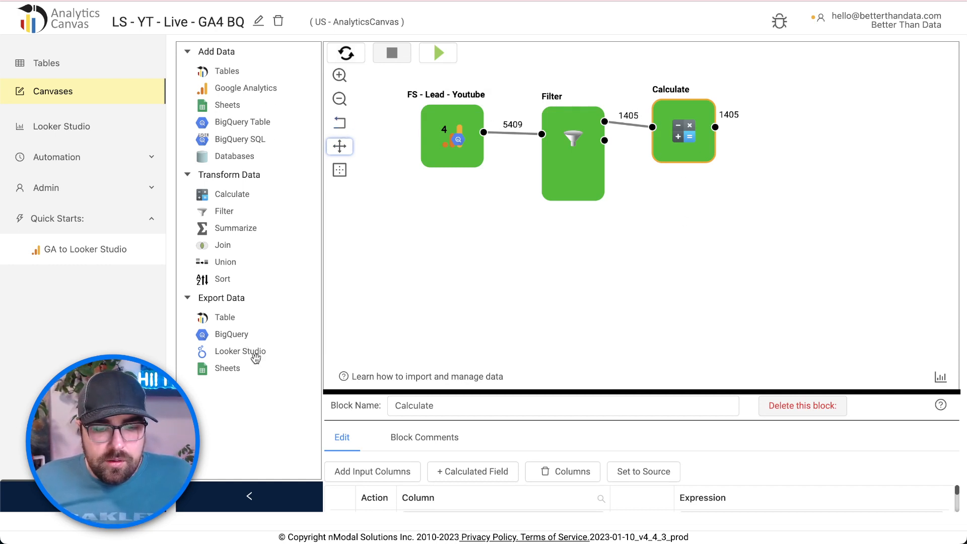
left_click_drag(255, 358, 809, 129)
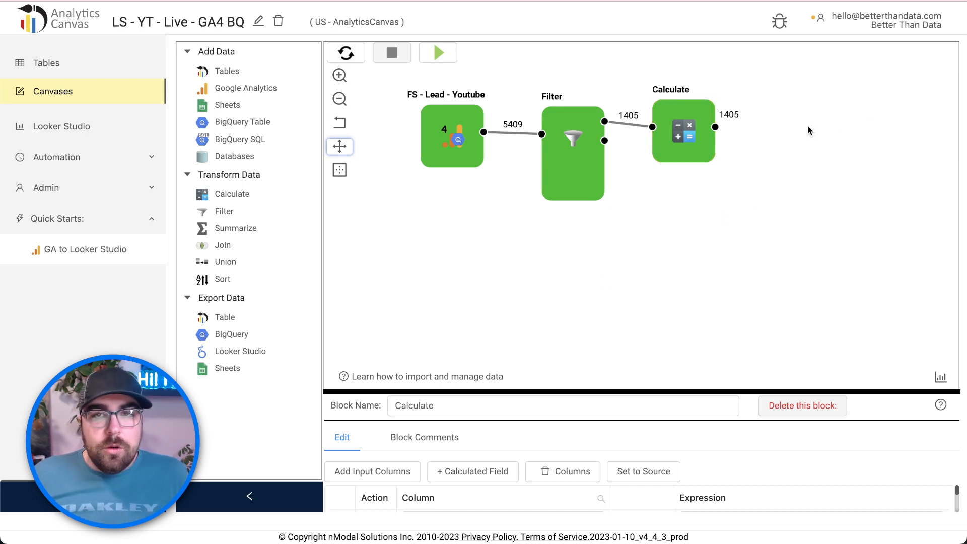
left_click_drag(716, 127, 778, 126)
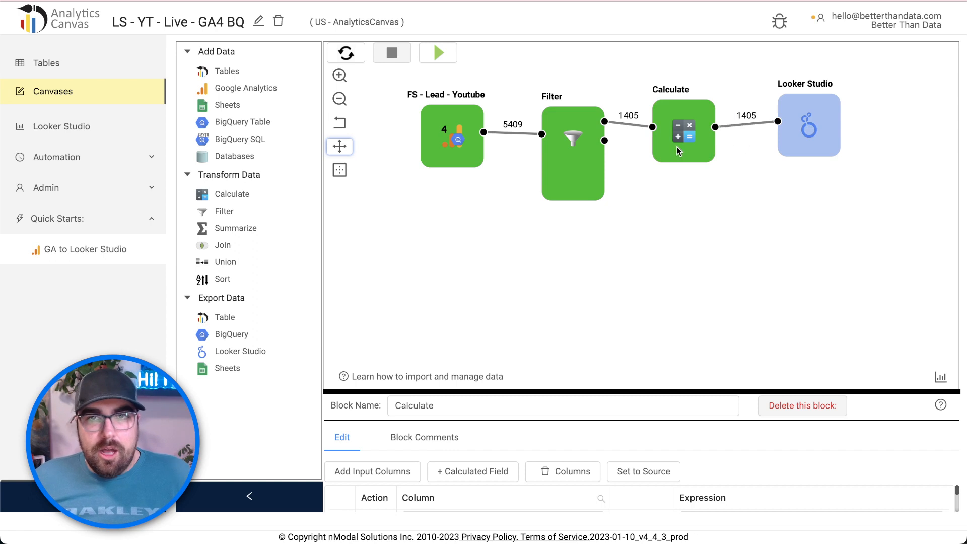
left_click_drag(688, 142, 695, 138)
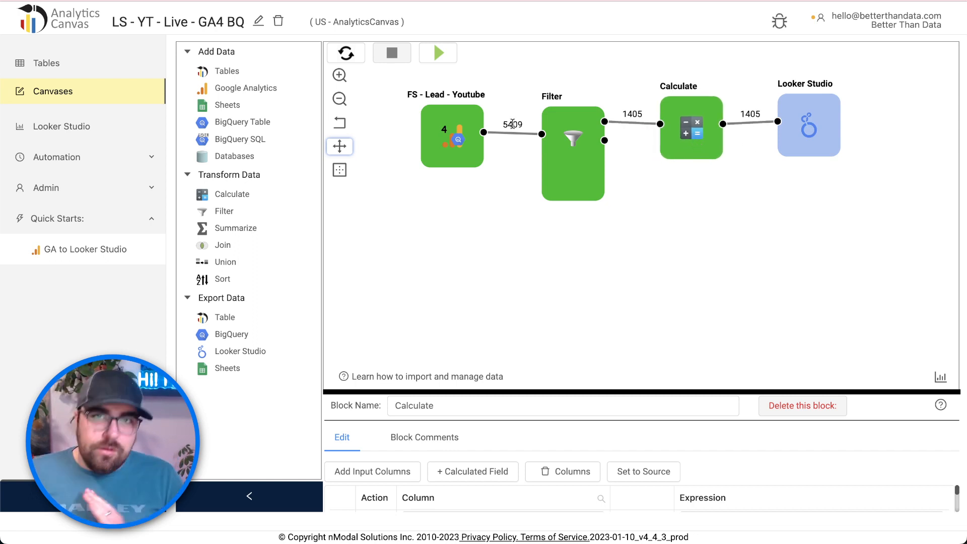
left_click(813, 129)
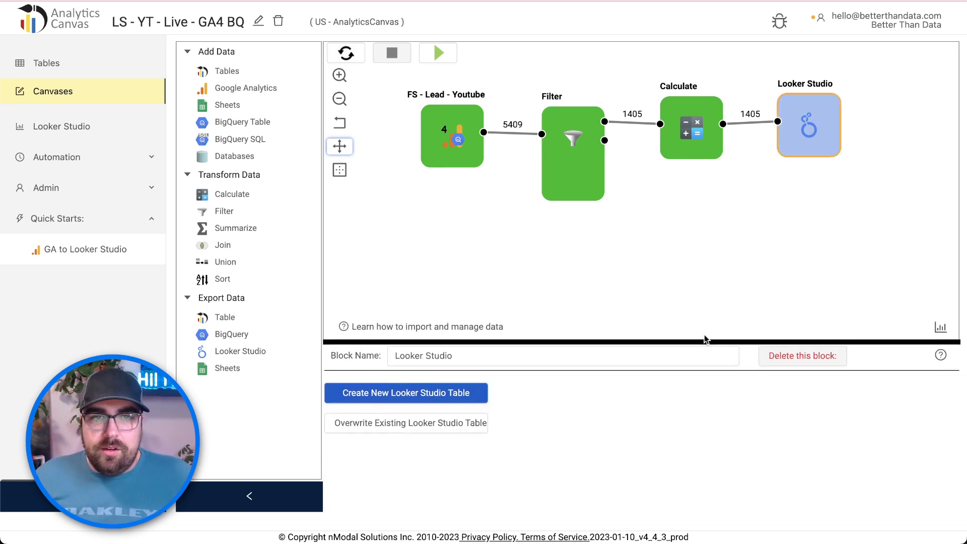
left_click(450, 266)
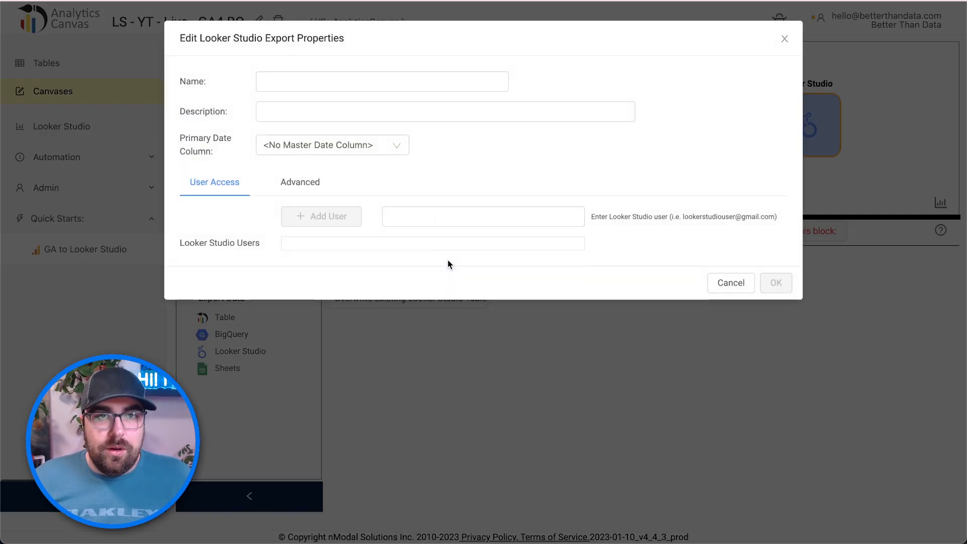
- Name the export 'FS - Lead - YT -', set date as primary date column, and grant a user e-mail access
left_click(295, 84)
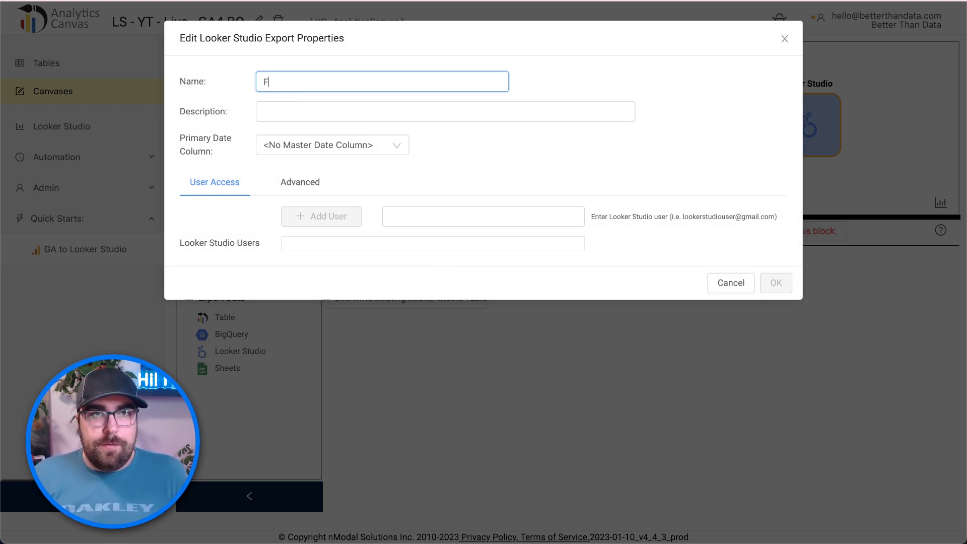
type("Lead - YT -")
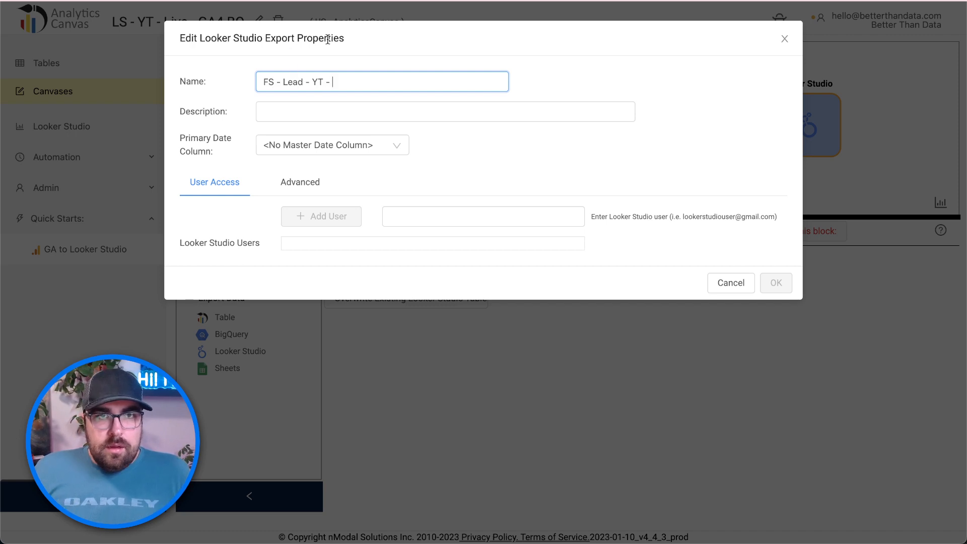
left_click(318, 147)
left_click(313, 190)
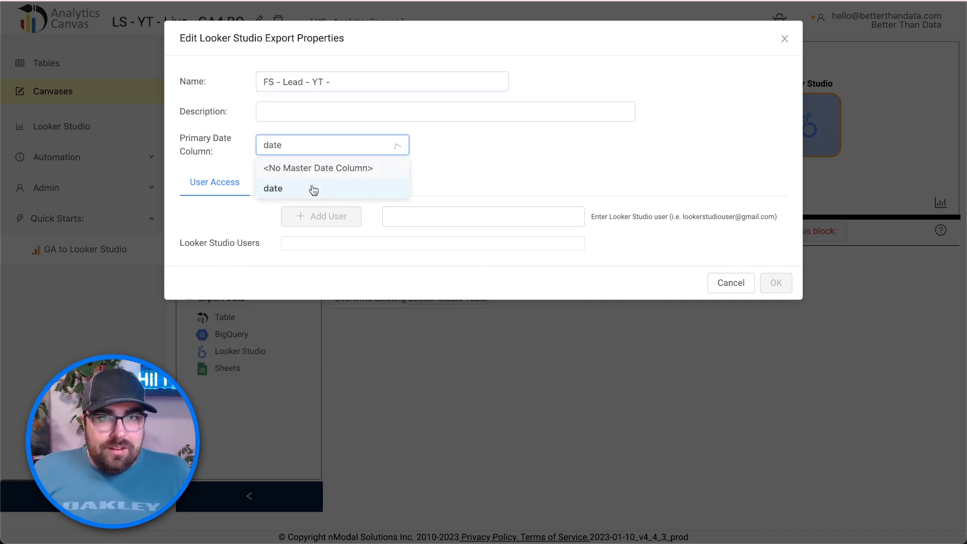
left_click(437, 216)
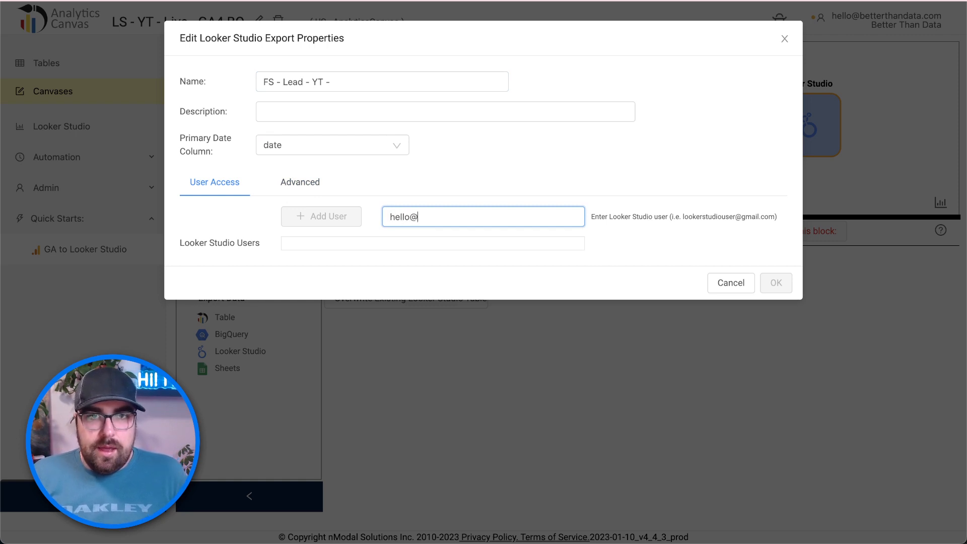
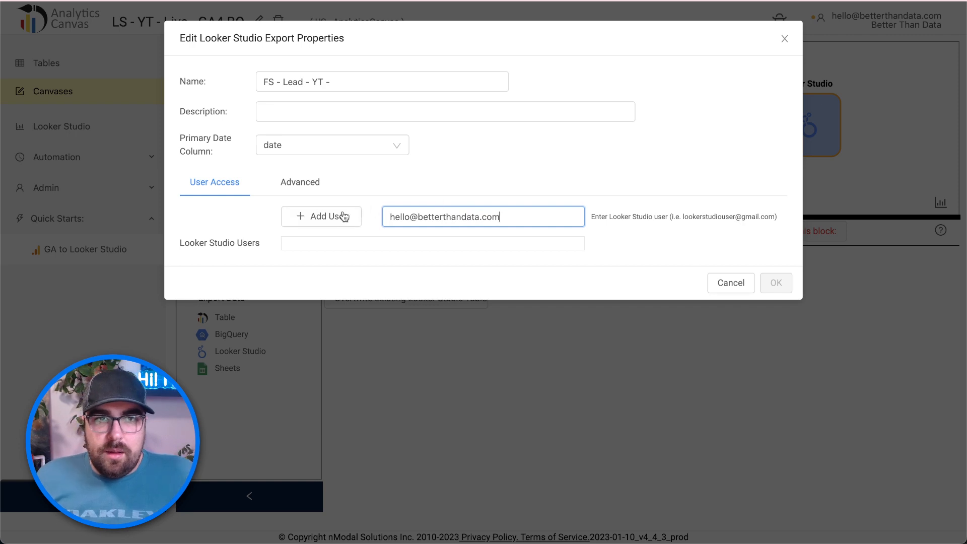
left_click(339, 216)
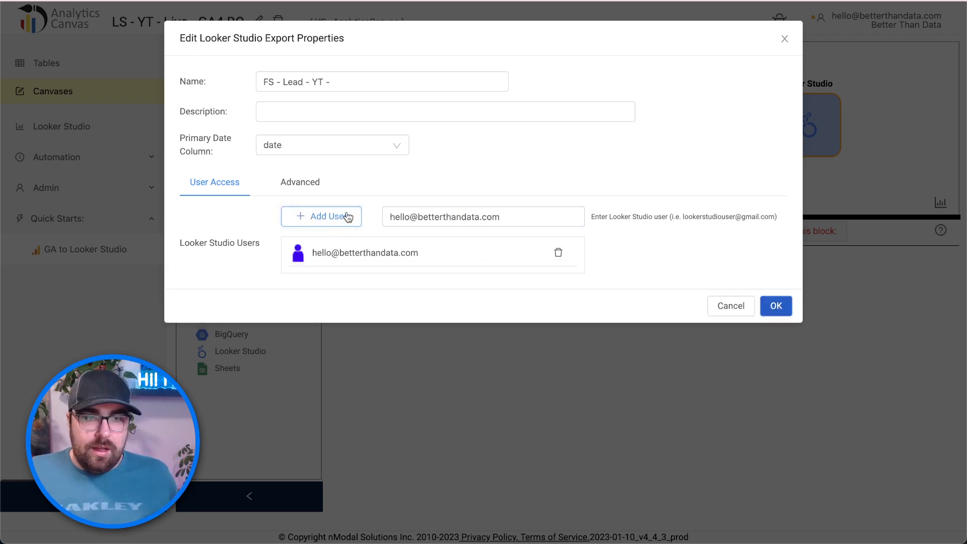
- Enable Dimensional Caching in connector on the Advanced tab and save the export properties
left_click(319, 186)
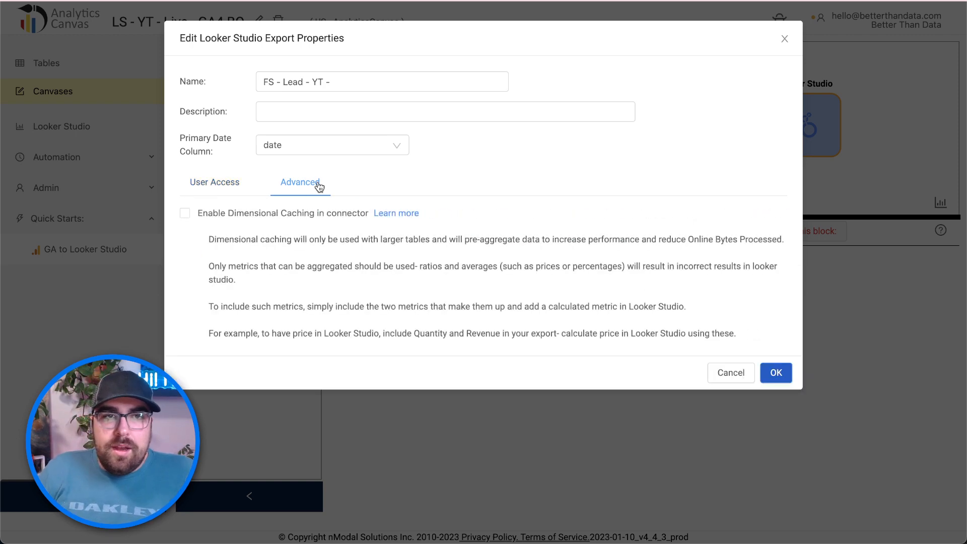
left_click(262, 214)
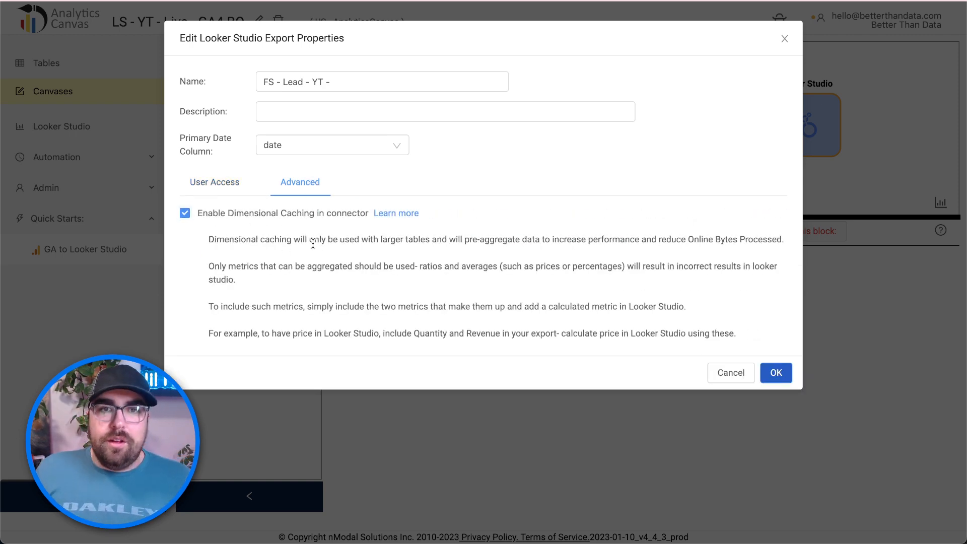
left_click(309, 217)
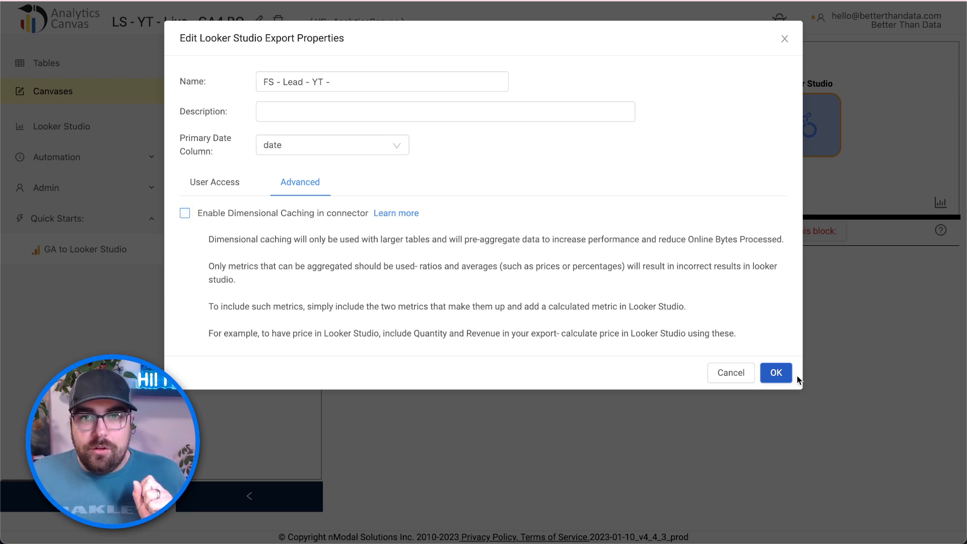
left_click(261, 215)
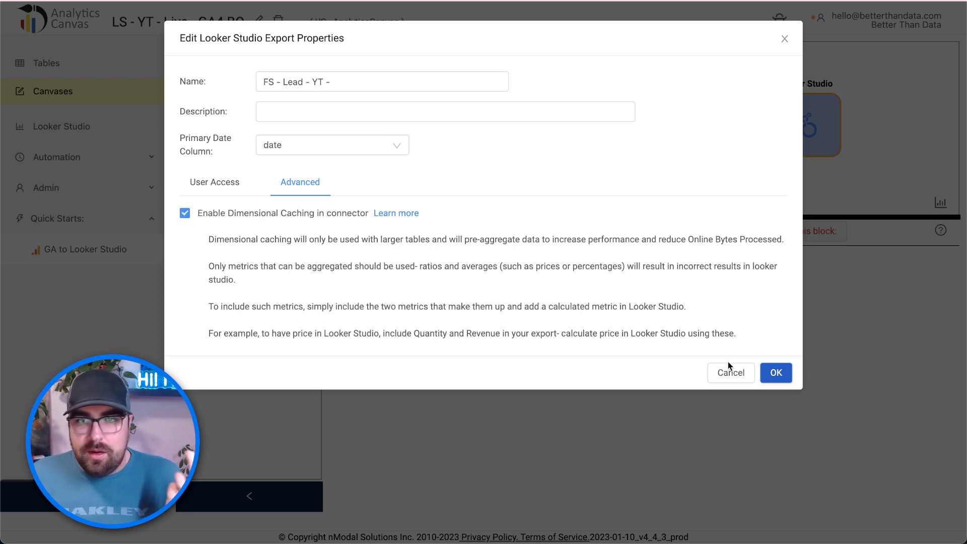
left_click(770, 370)
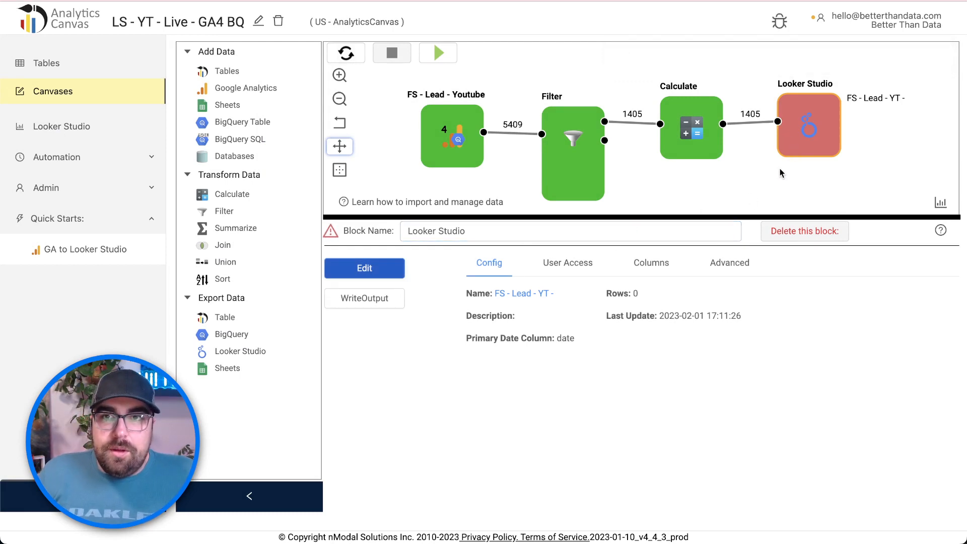
- Review the Looker Studio block's errors, then write its output to Looker Studio
left_click(331, 233)
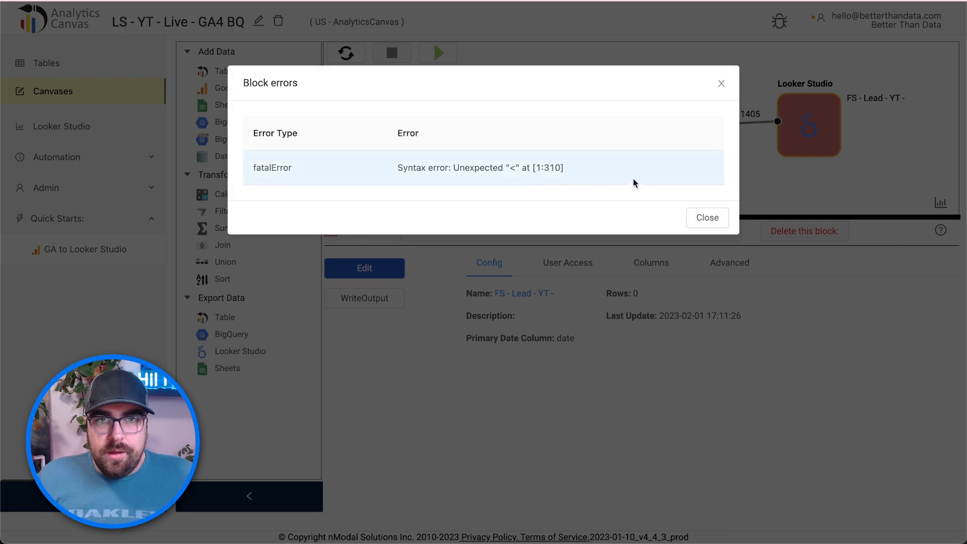
left_click(702, 217)
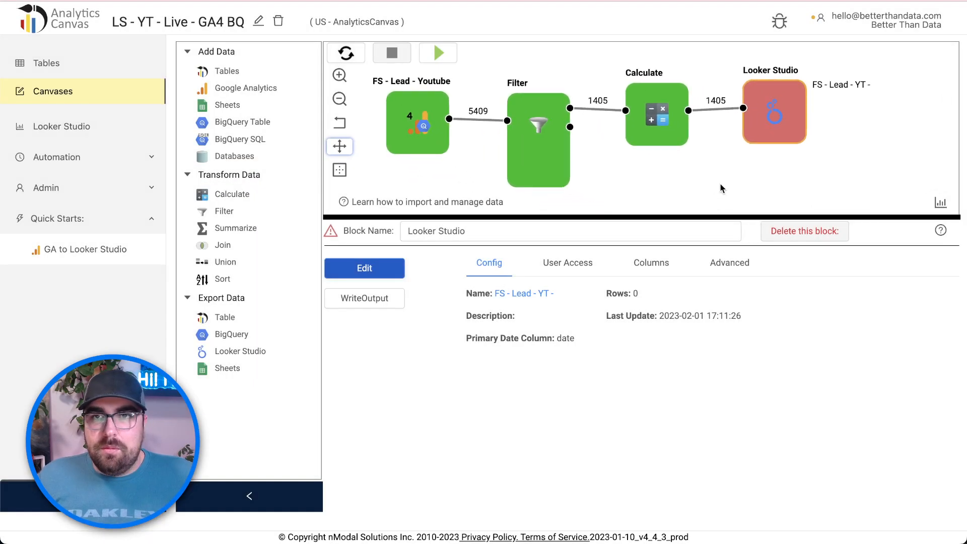
left_click(752, 116)
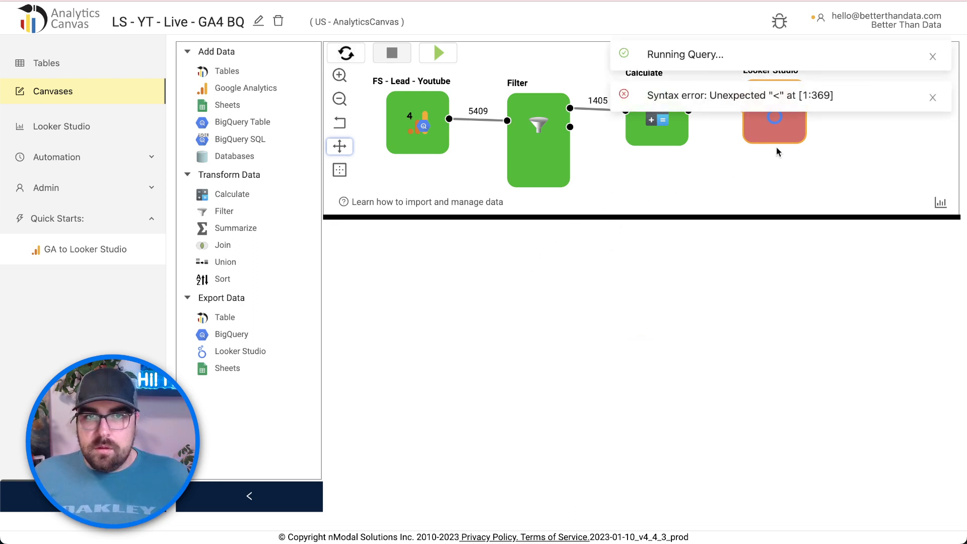
left_click(777, 110)
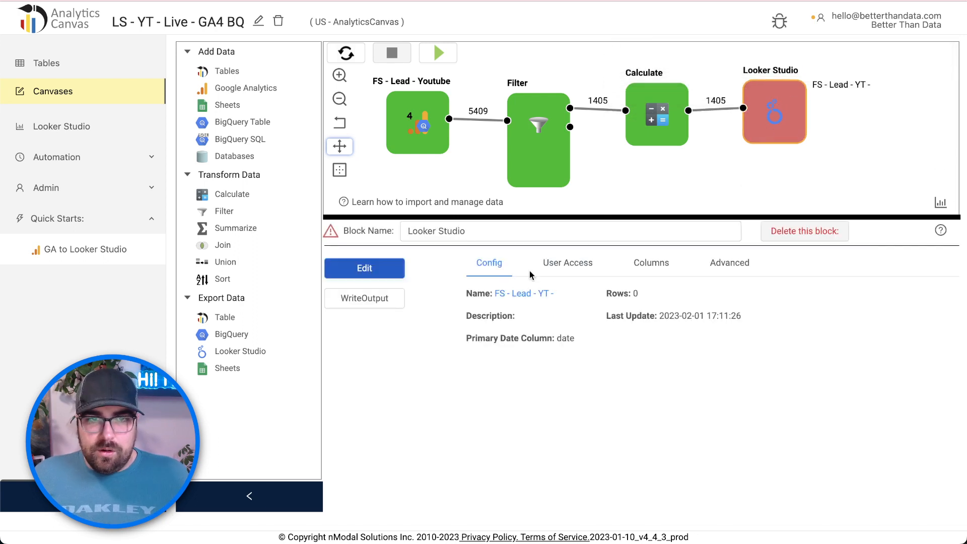
left_click(388, 297)
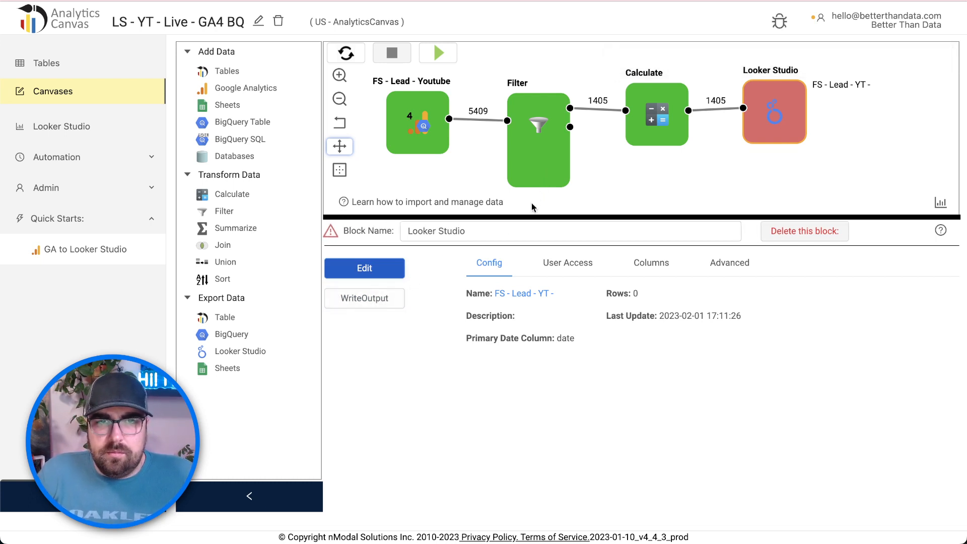
- Widen the block details panel and search the page for 'br'
left_click_drag(527, 215, 428, 196)
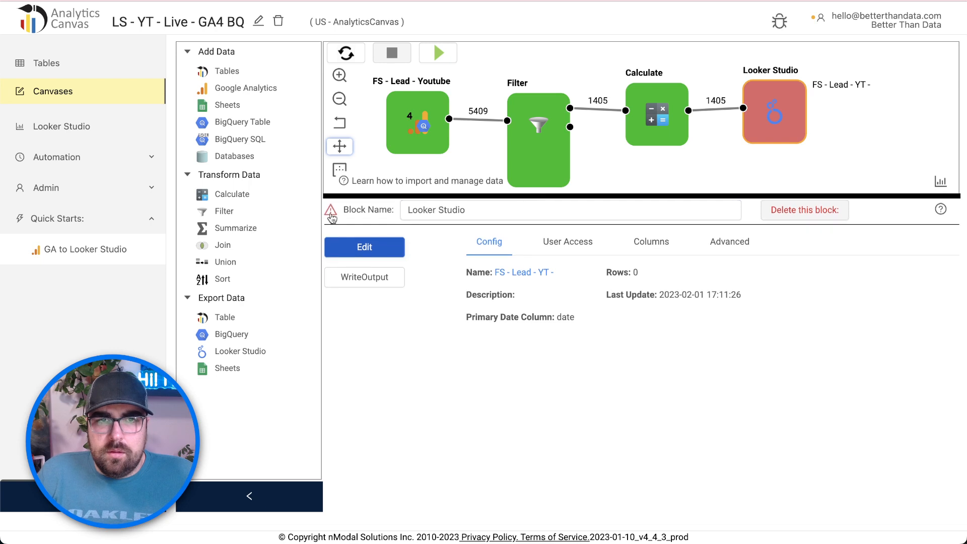
key("ctrl+f")
type("br")
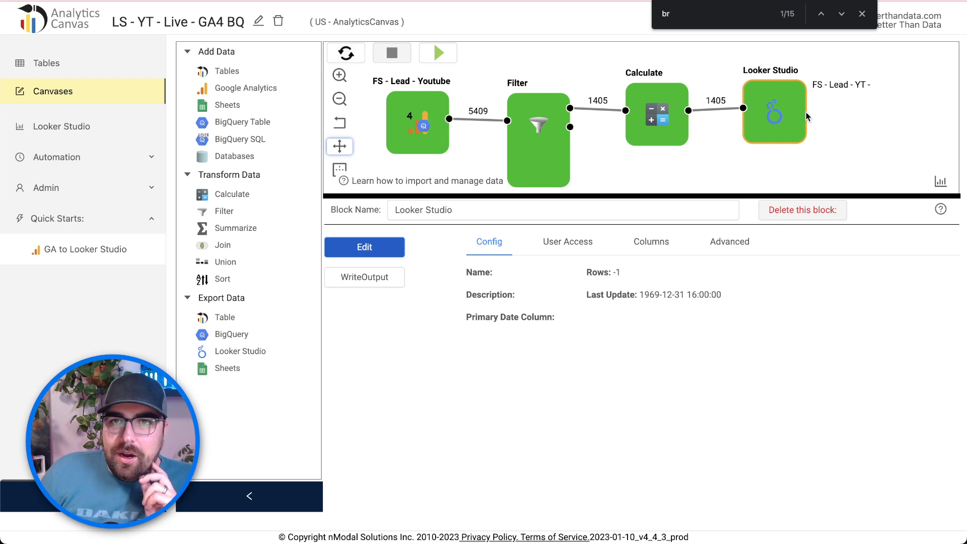
- Run the query feeding the Looker Studio block and open its incoming data preview
left_click(929, 126)
left_click(761, 118)
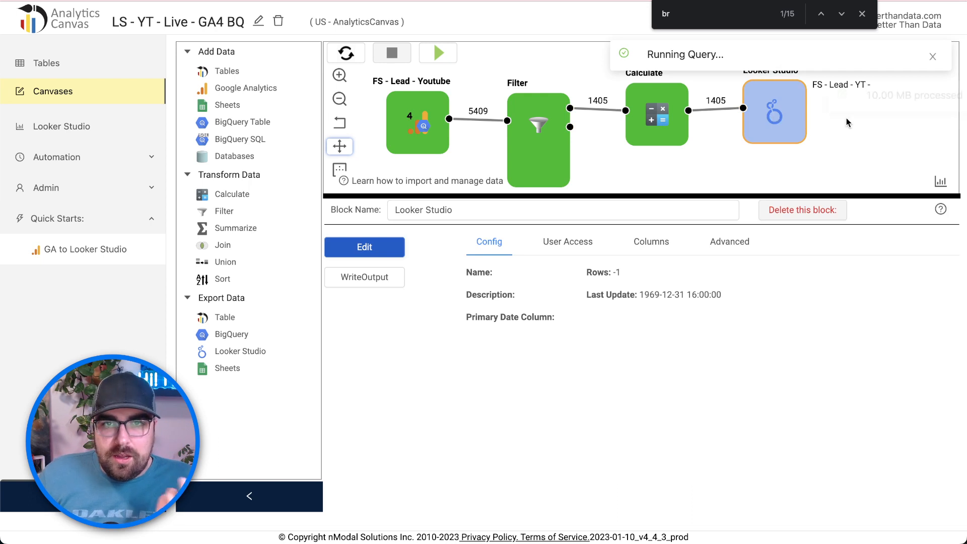
left_click(732, 146)
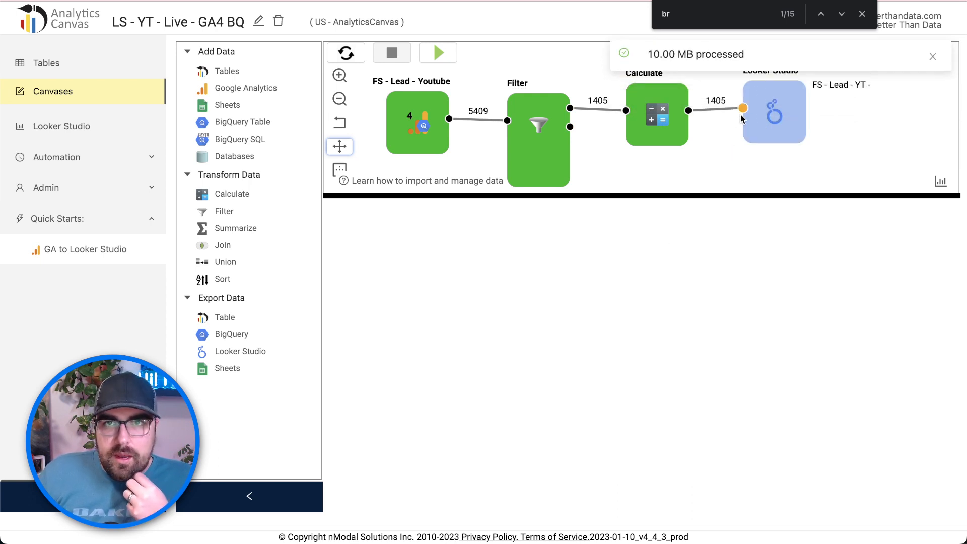
left_click(742, 109)
- Scroll through the 1405 preview rows and columns, then enlarge the canvas area
scroll(724, 347, "down", 2)
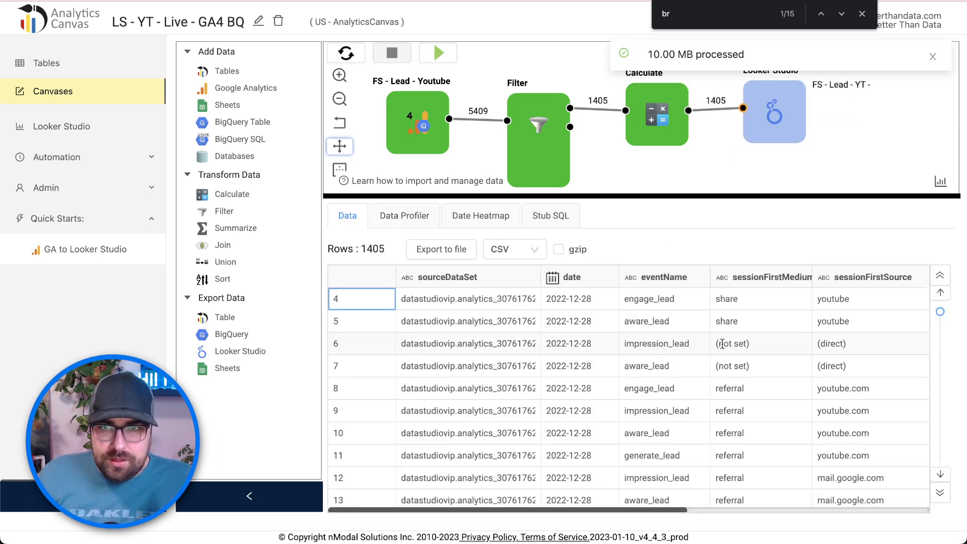
scroll(728, 352, "up", 2)
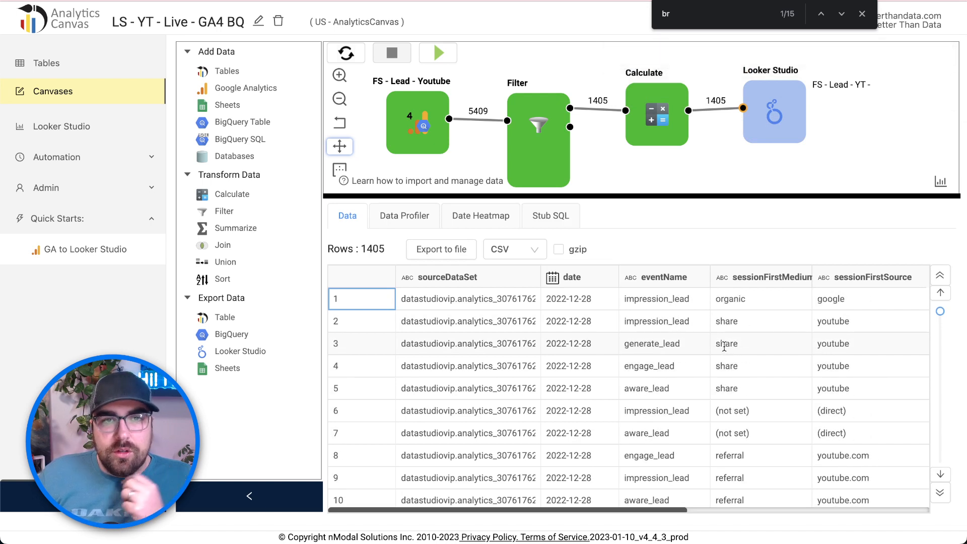
scroll(589, 330, "down", 5)
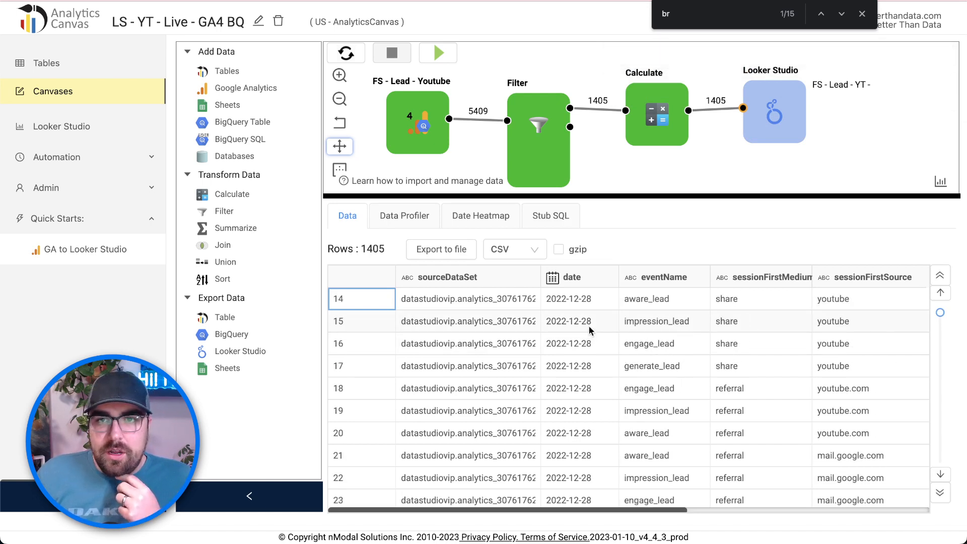
scroll(588, 327, "up", 4)
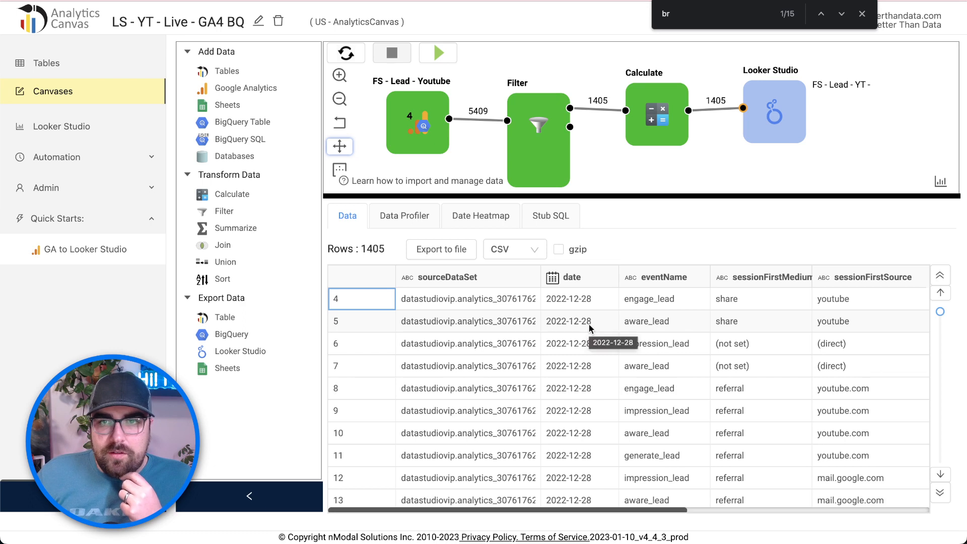
scroll(590, 329, "right", 1)
scroll(589, 327, "right", 5)
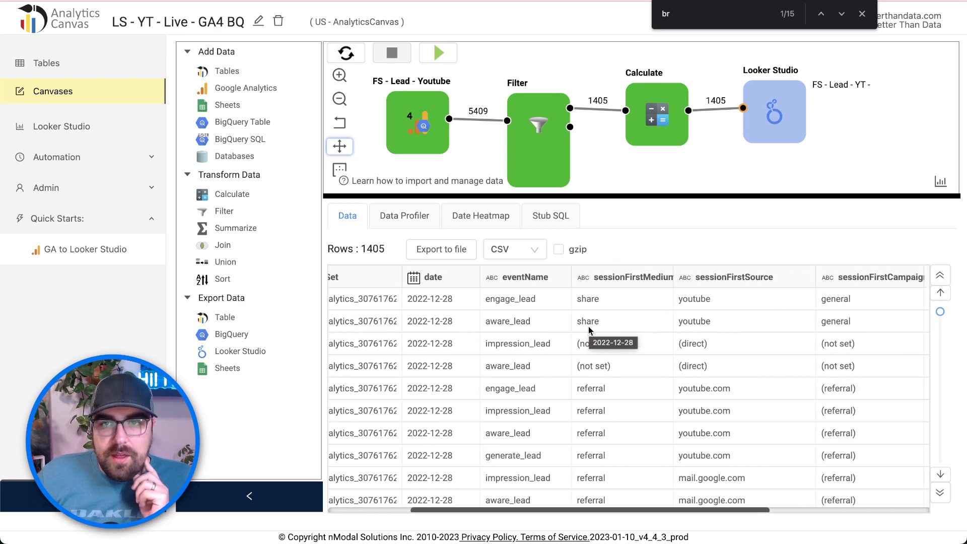
scroll(588, 327, "right", 5)
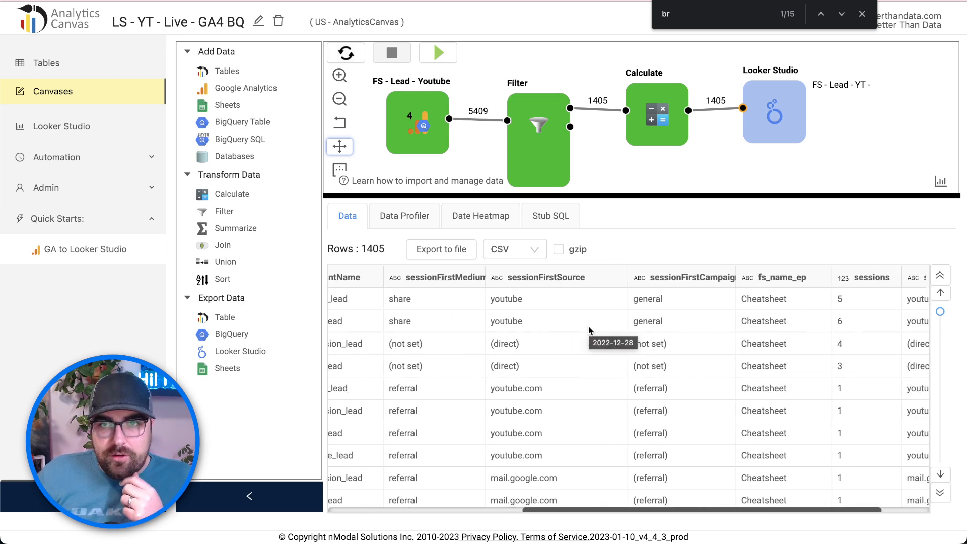
scroll(588, 331, "right", 2)
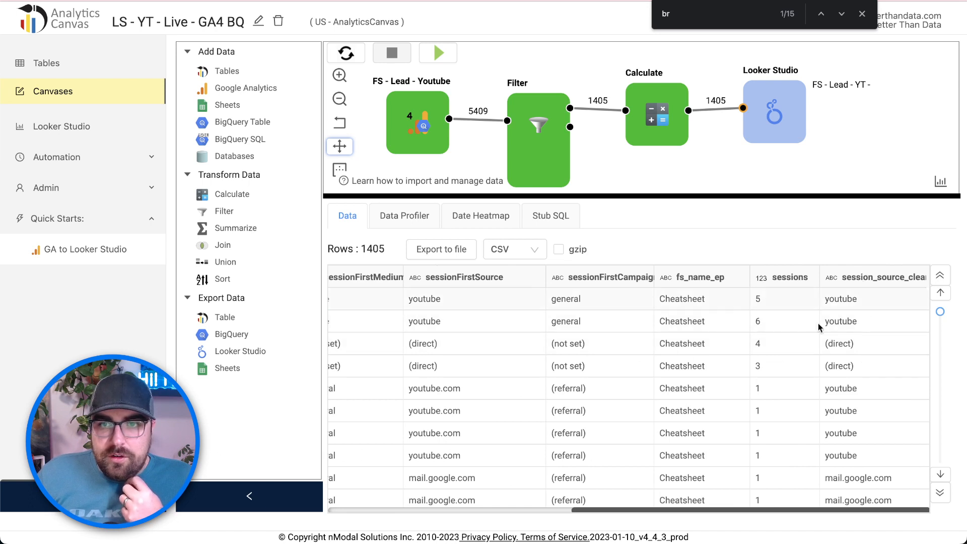
scroll(739, 398, "down", 1)
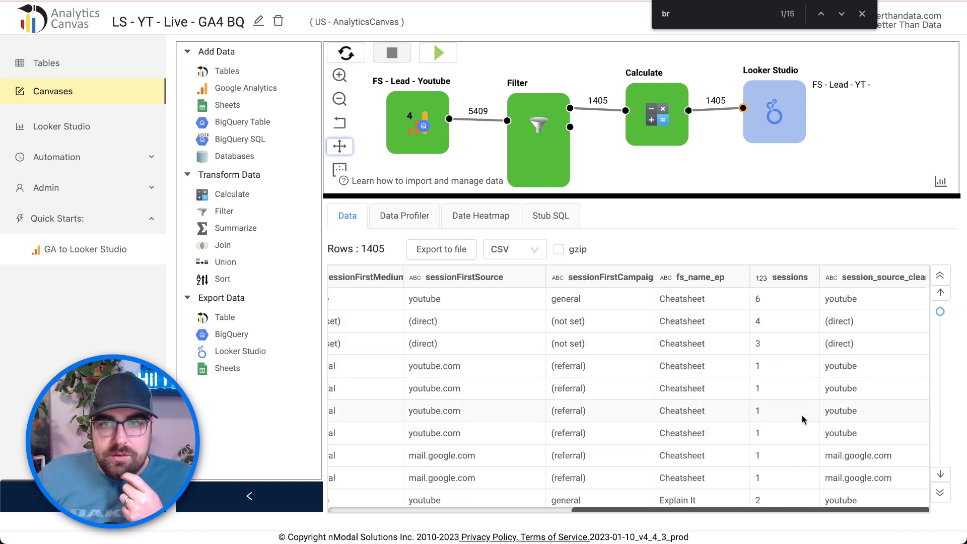
scroll(803, 419, "down", 2)
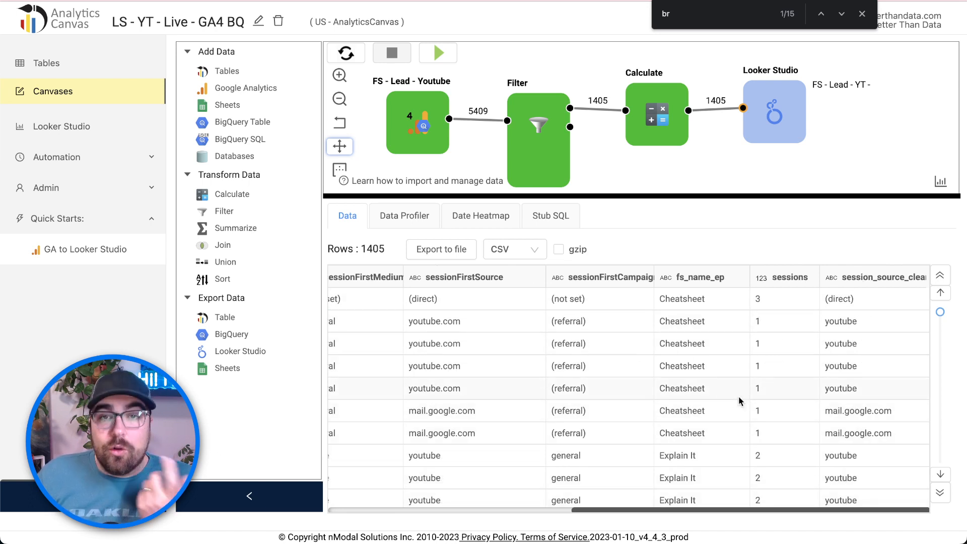
left_click_drag(861, 195, 861, 320)
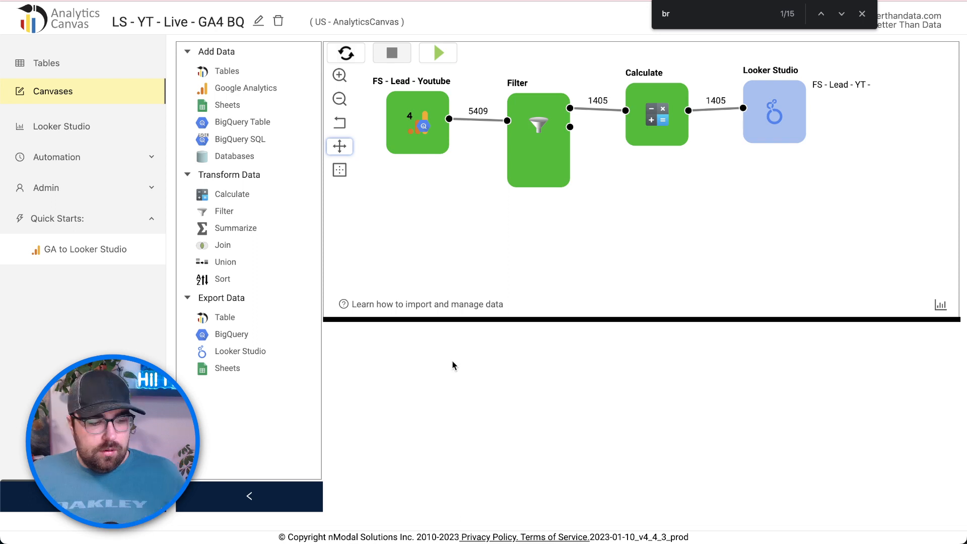
- Delete the sessionFirstSource column from the Calculate block's outputs, then select the Looker Studio block
left_click(648, 110)
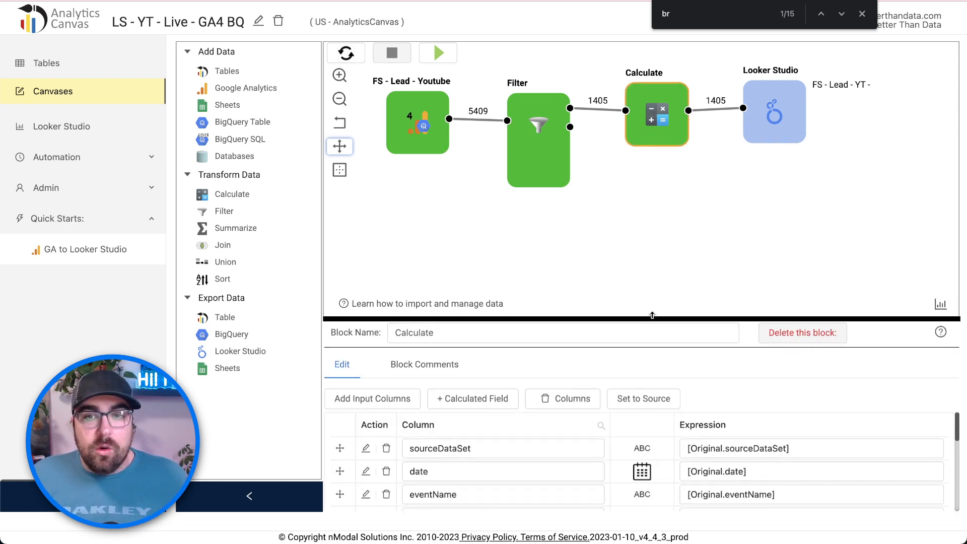
left_click_drag(653, 319, 657, 160)
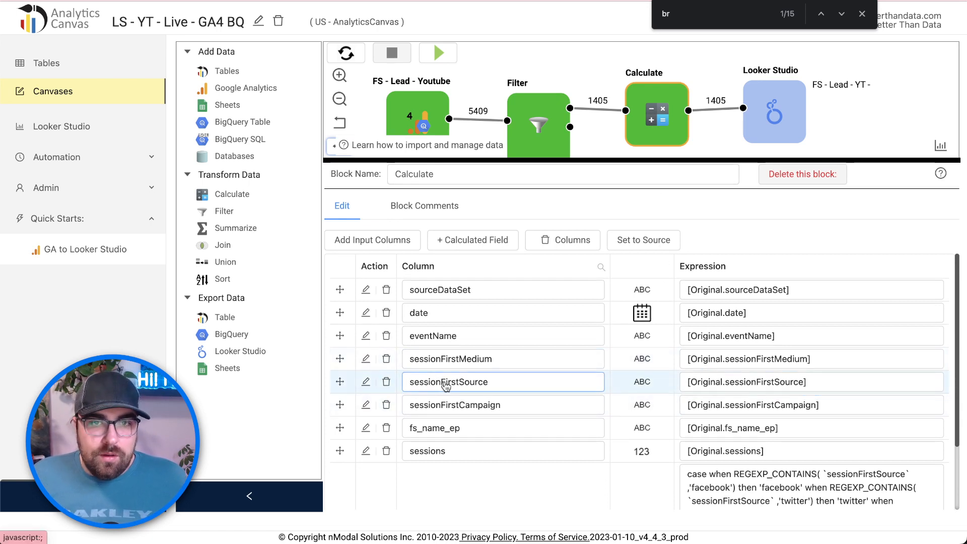
left_click(387, 382)
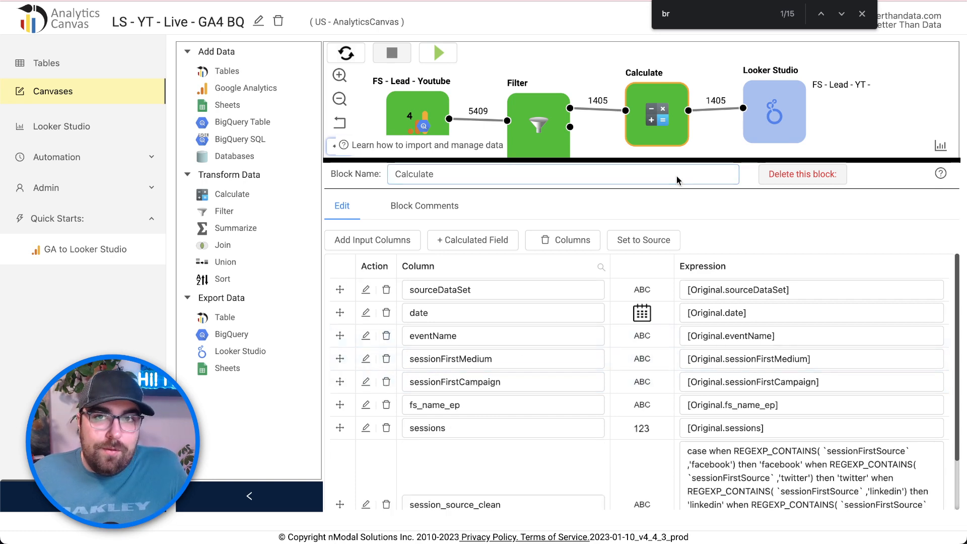
left_click_drag(678, 162, 698, 270)
left_click(781, 135)
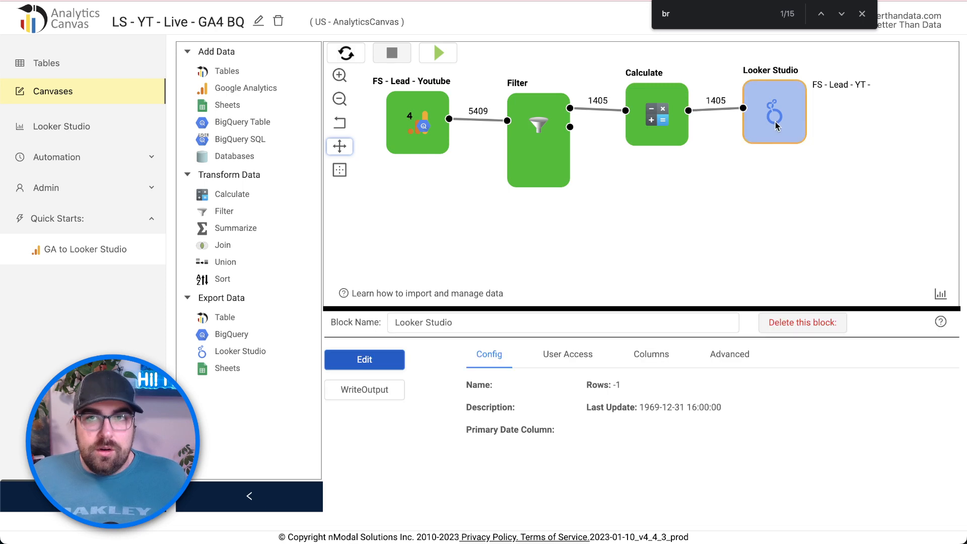
- Retry the Looker Studio write, check its block errors, reload incoming data, and write again
left_click(371, 395)
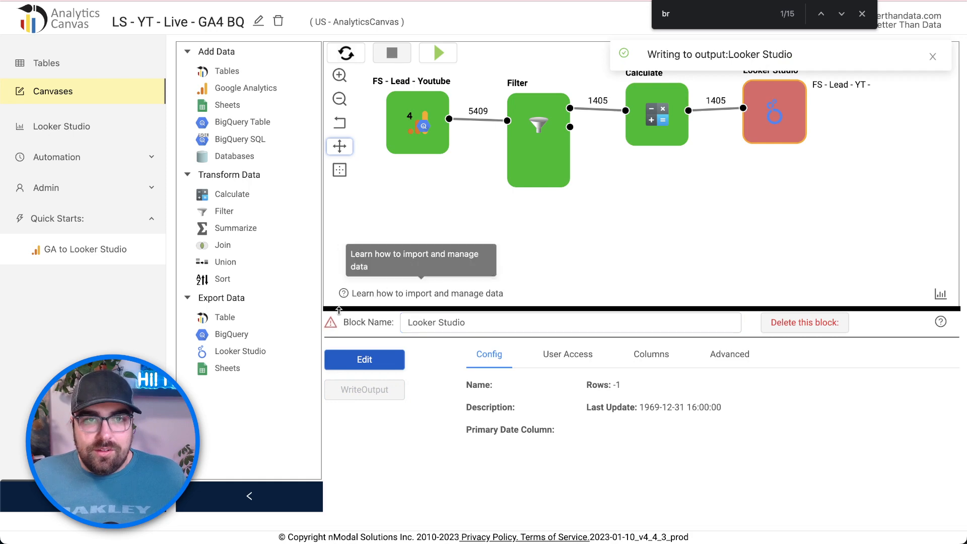
left_click(331, 323)
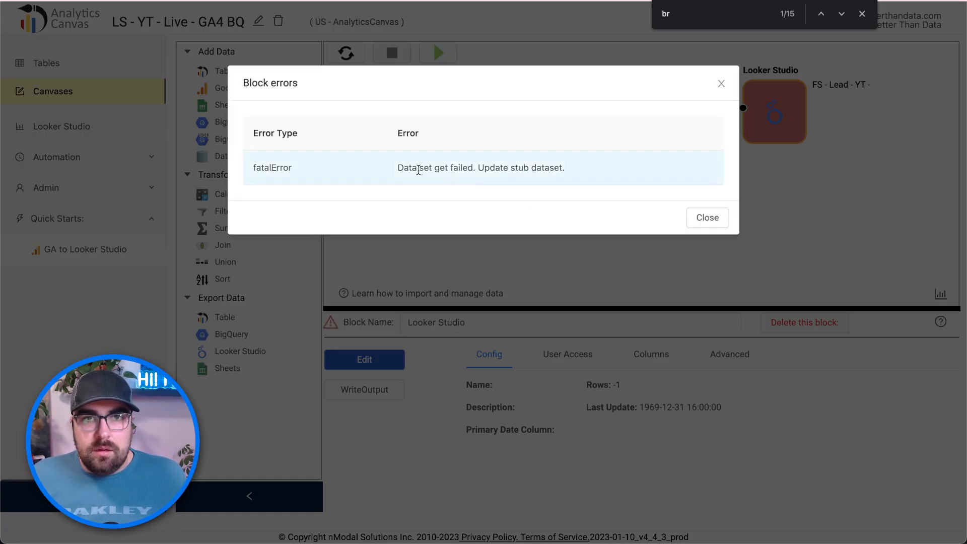
left_click(720, 83)
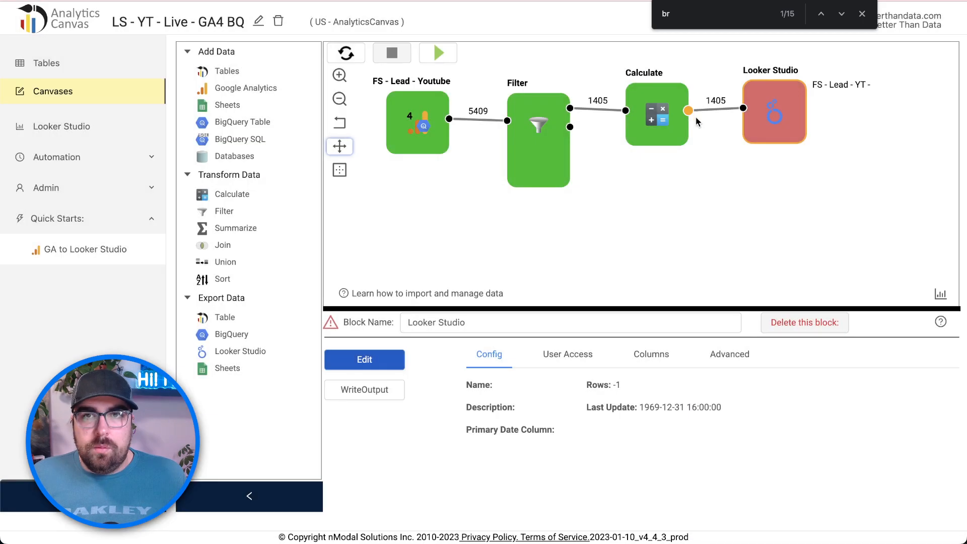
left_click(743, 109)
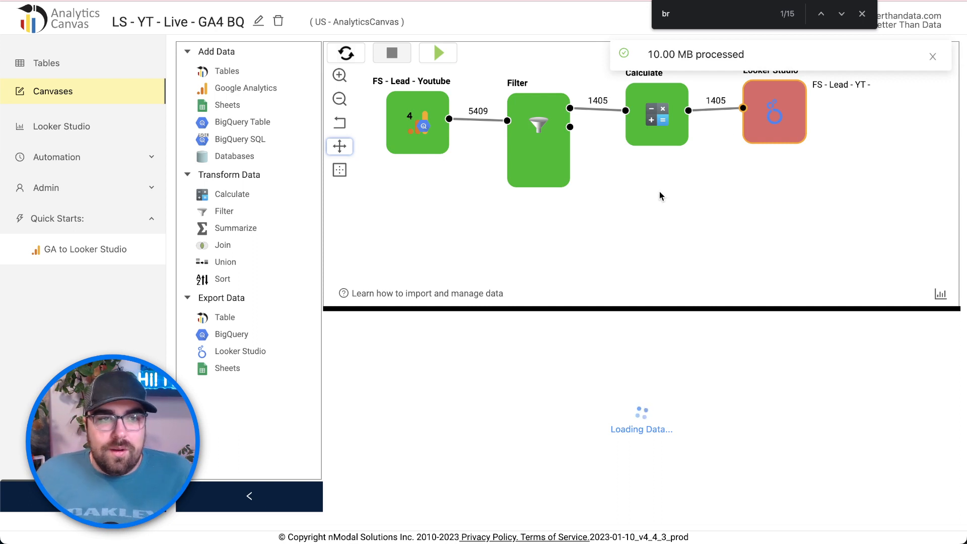
left_click(787, 104)
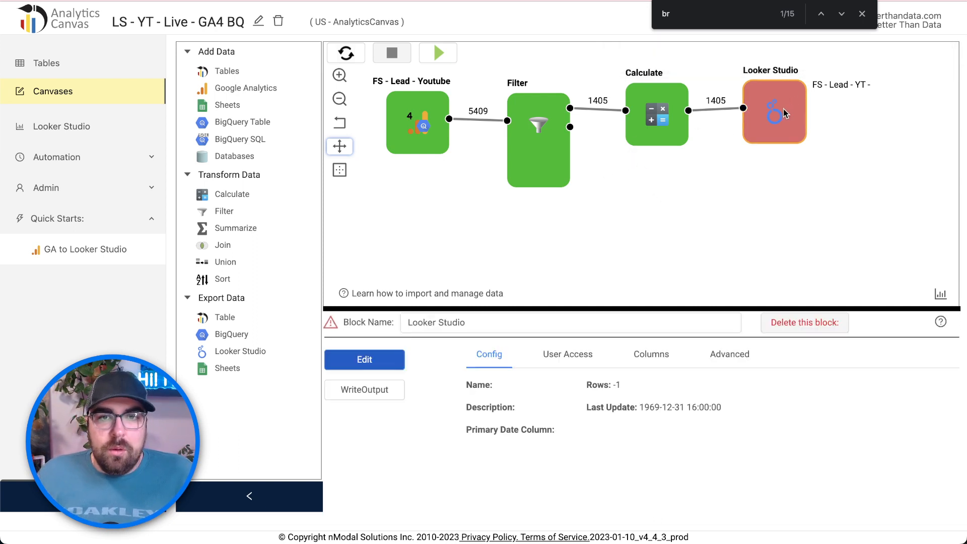
left_click(359, 399)
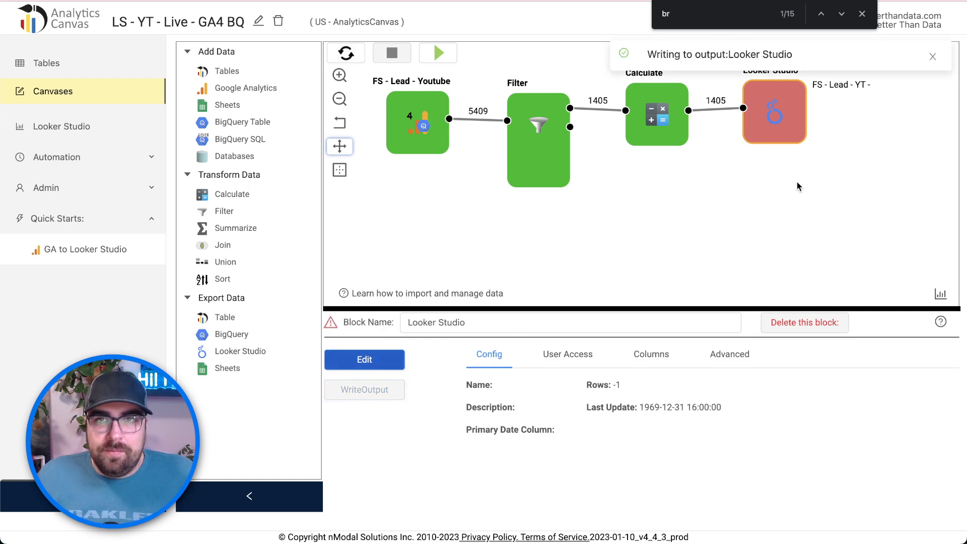
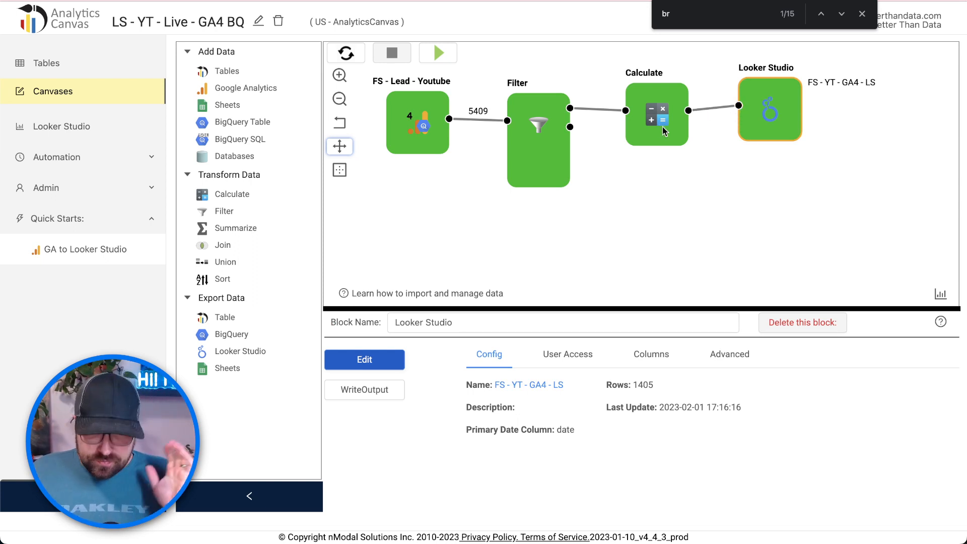
- Level the Looker Studio block's link from Calculate, then go to the Foresight report
left_click_drag(774, 125, 774, 128)
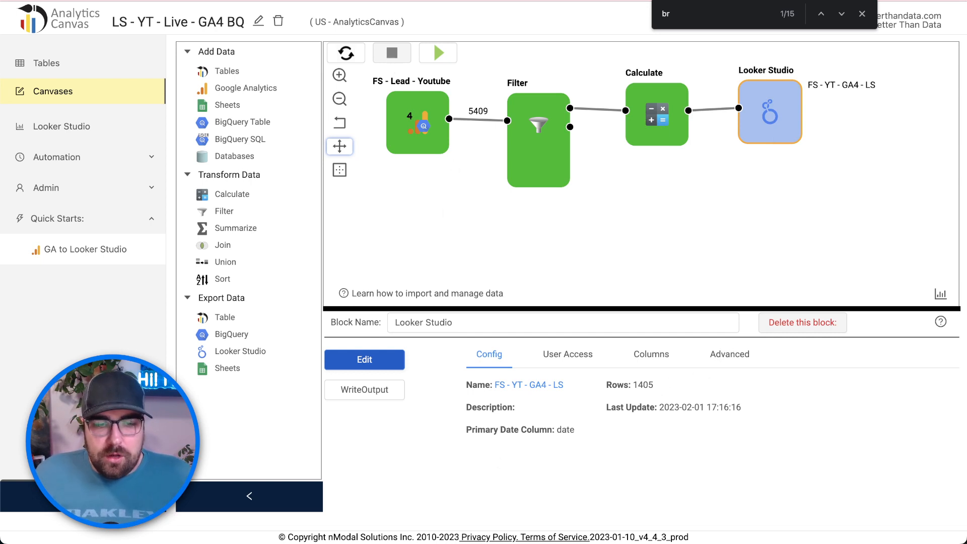
left_click(185, 1)
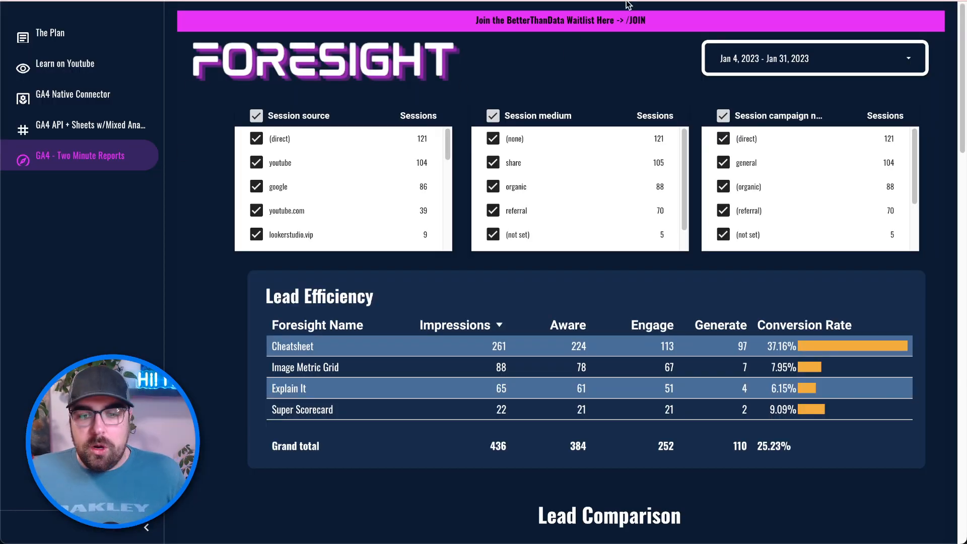
- In edit mode, duplicate the GA4 - Two Minute Reports page from the Report Pages list
mouse_move(674, 18)
left_click(817, 20)
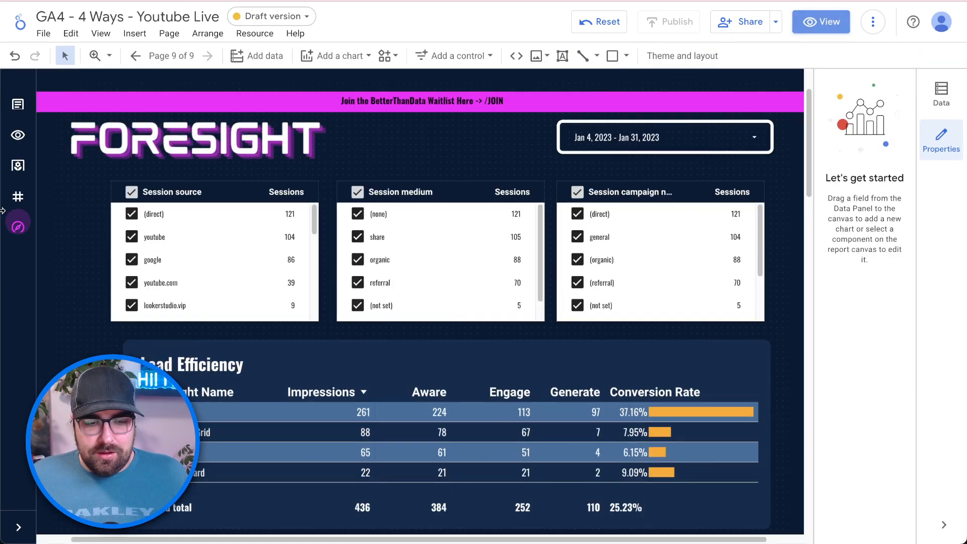
left_click(19, 527)
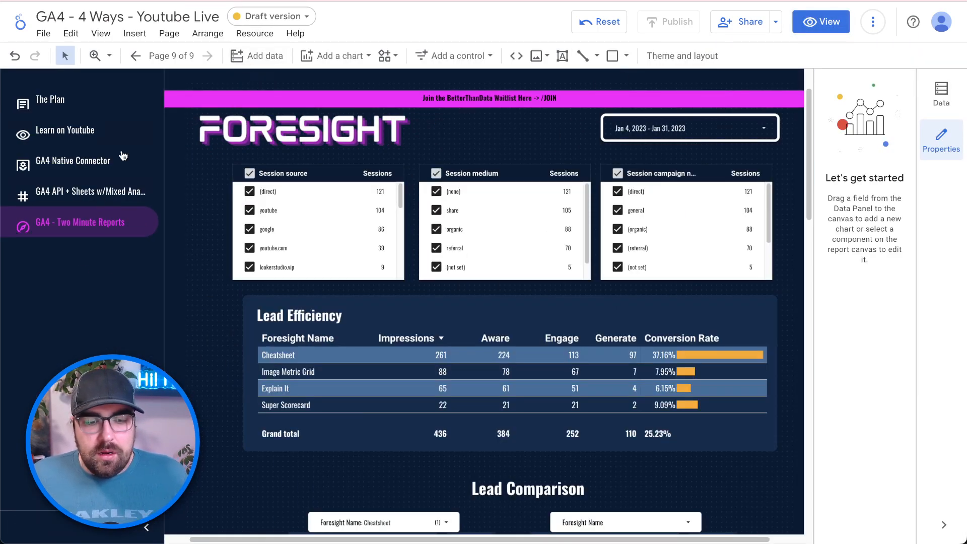
left_click(172, 56)
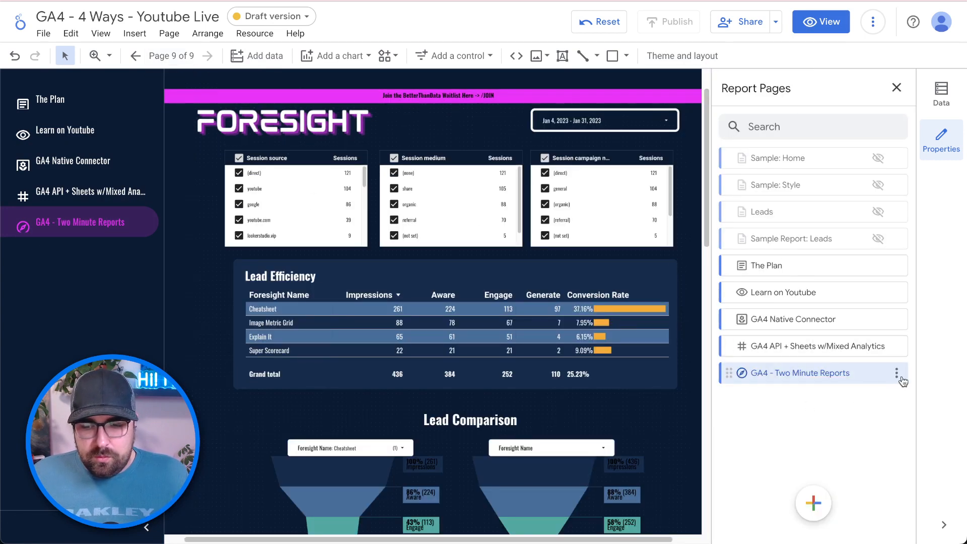
left_click(897, 374)
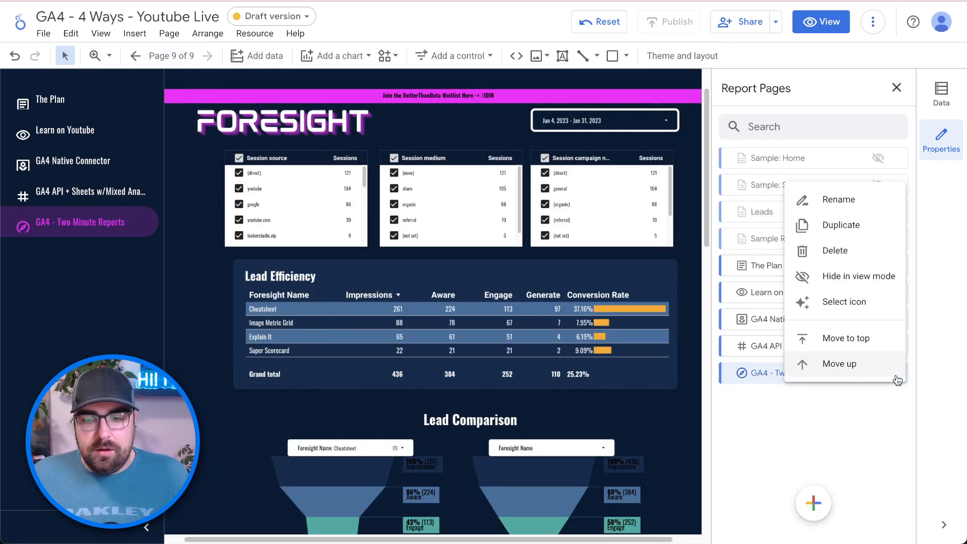
left_click(846, 225)
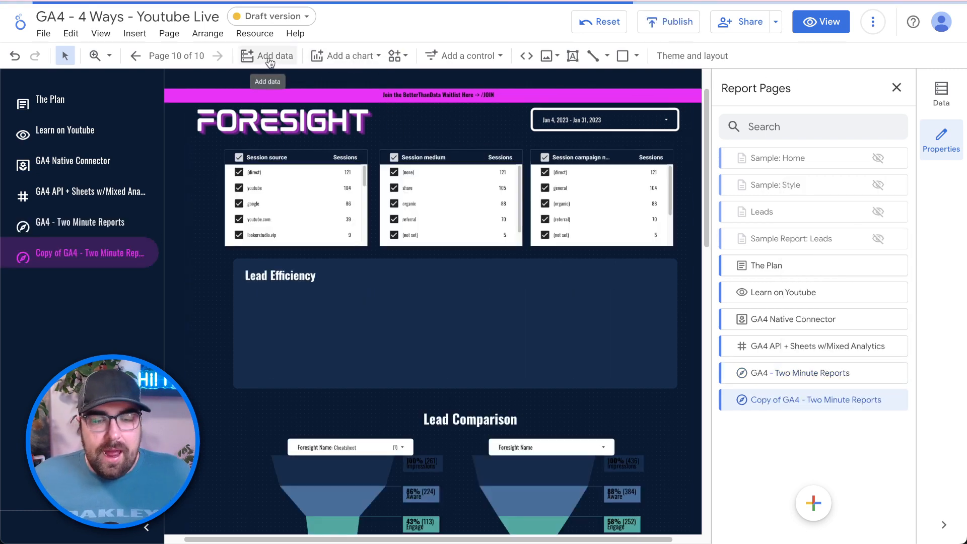
- Add the FS - YT - GA4 - LS data set through the Analytics Canvas connector, found by searching 'analytic'
left_click(269, 56)
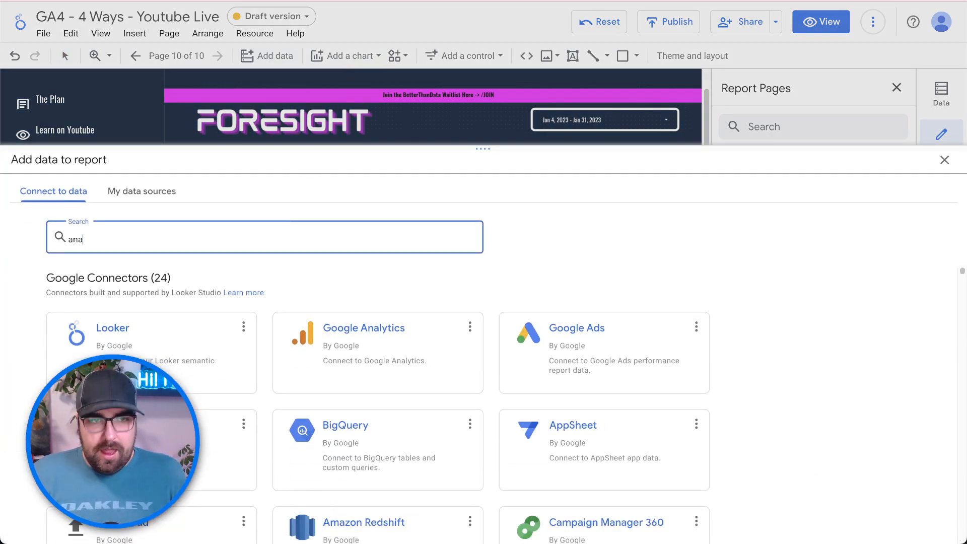
type("analytic")
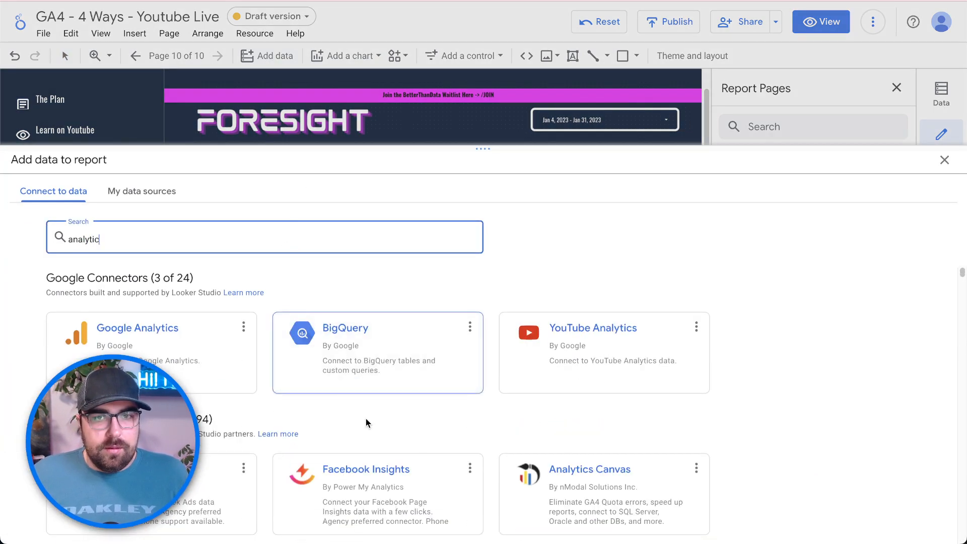
left_click(573, 463)
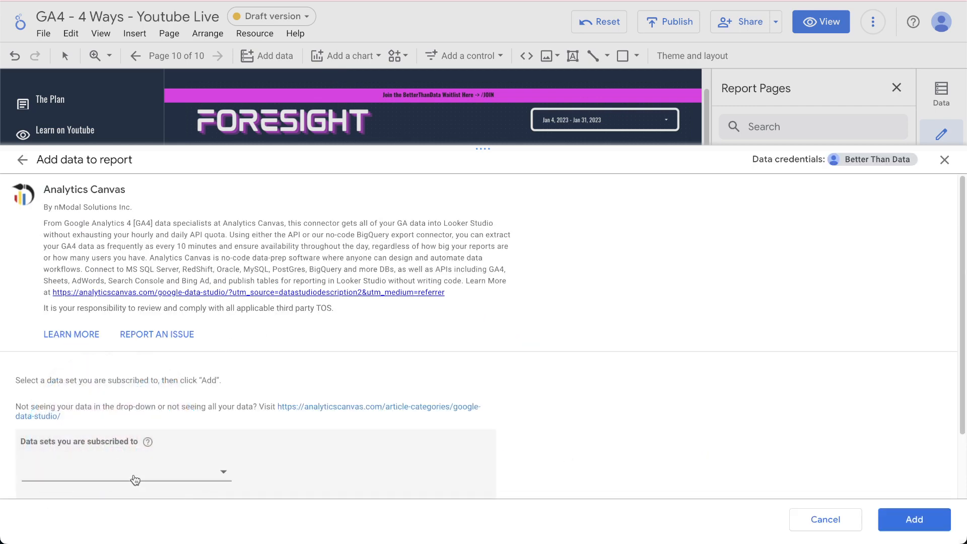
left_click(135, 479)
scroll(124, 437, "down", 1)
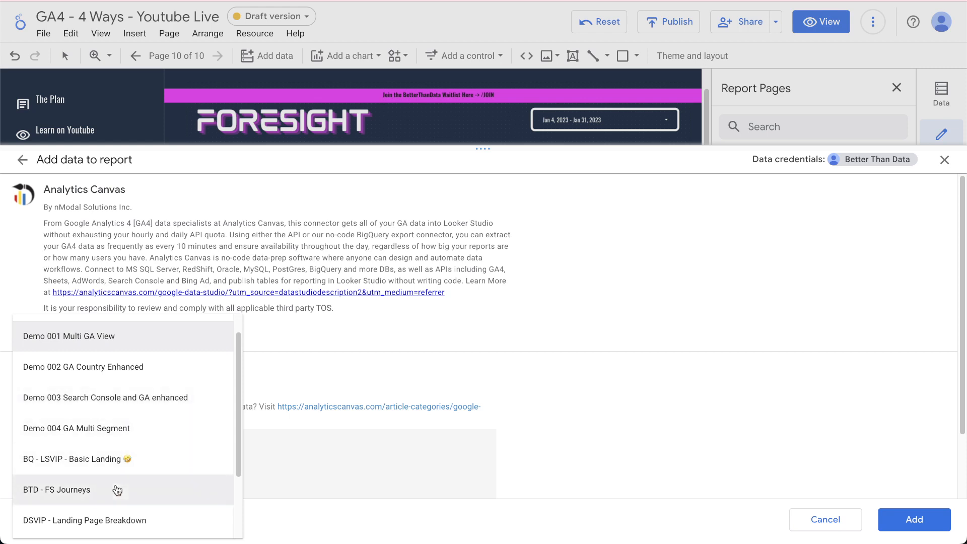
scroll(117, 489, "down", 2)
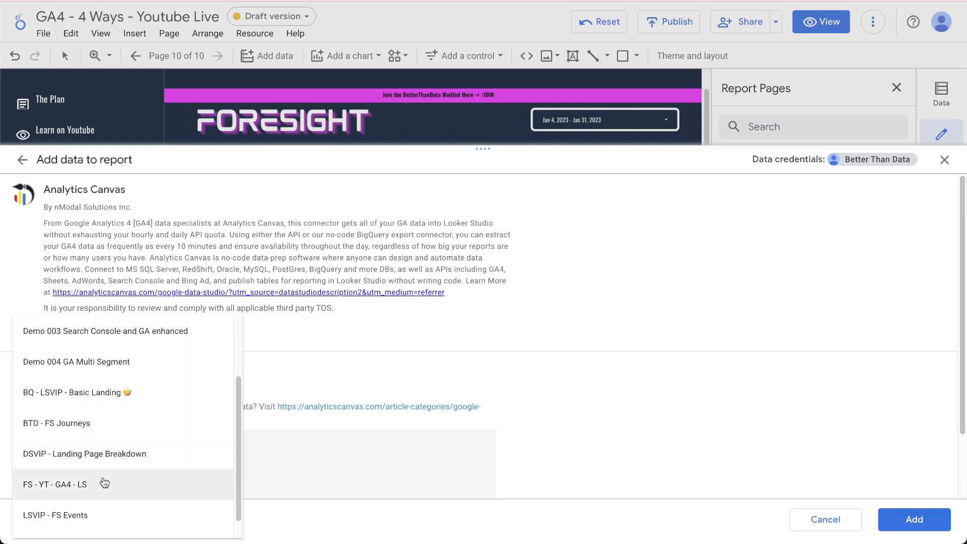
scroll(111, 481, "down", 1)
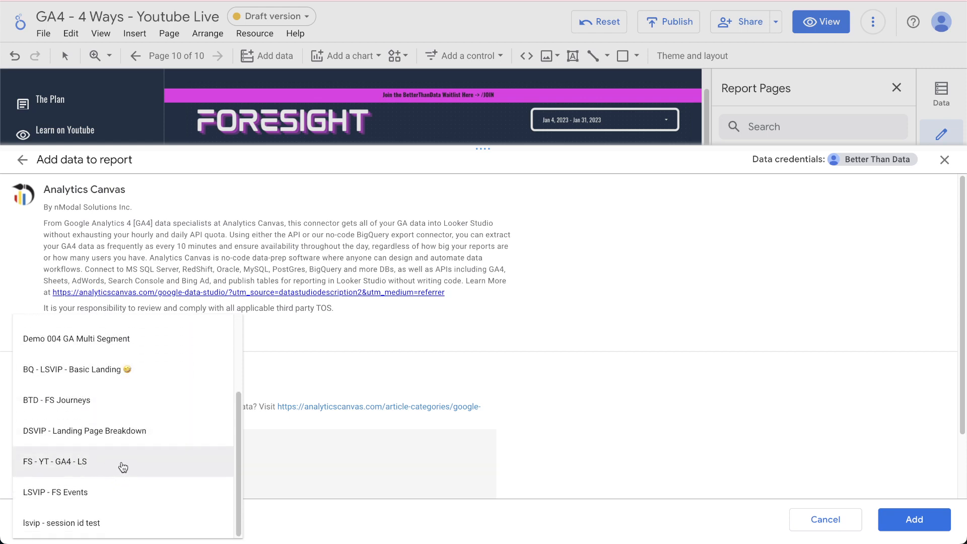
left_click(123, 467)
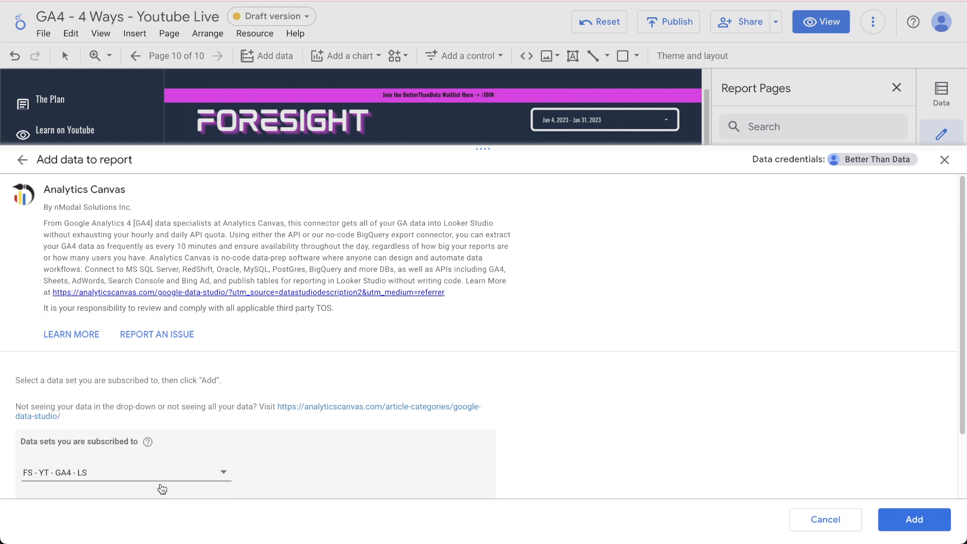
scroll(481, 444, "down", 2)
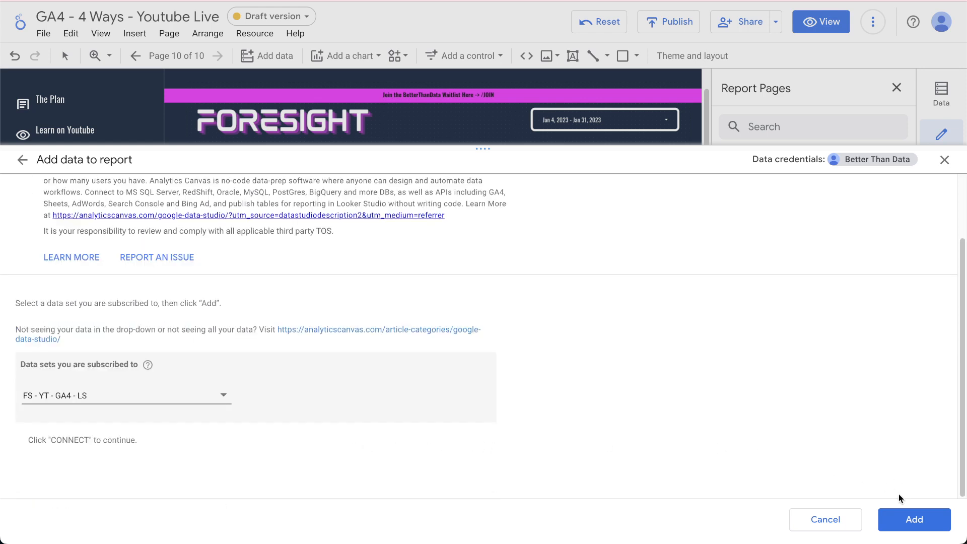
left_click(903, 519)
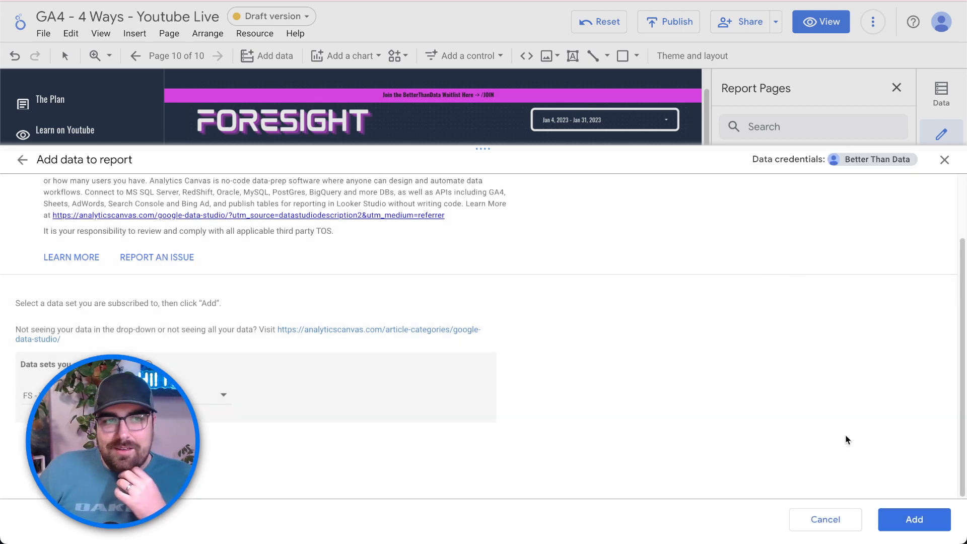
left_click(907, 520)
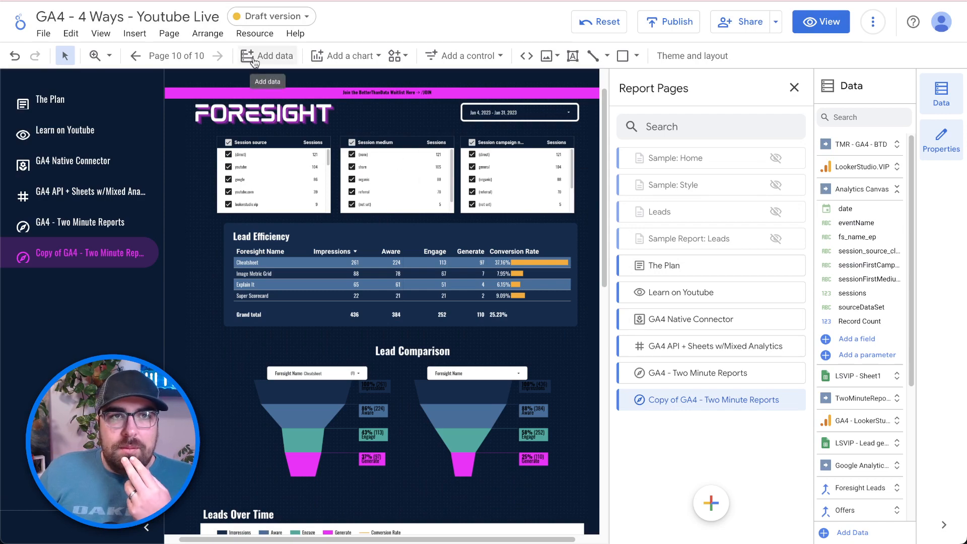
- Under Resource > Manage added data sources, rename the Analytics Canvas source to GA4 - FS - Lead - AC
left_click(252, 34)
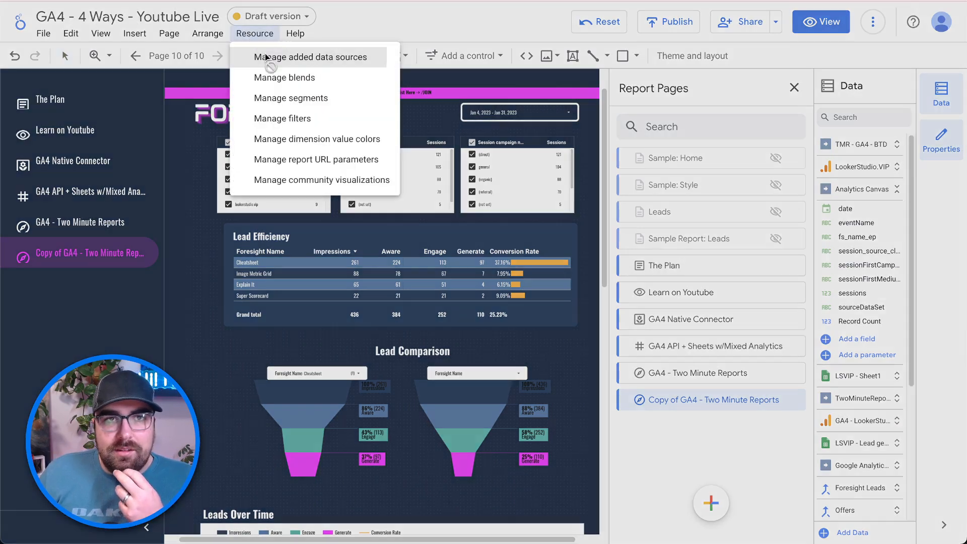
left_click(265, 57)
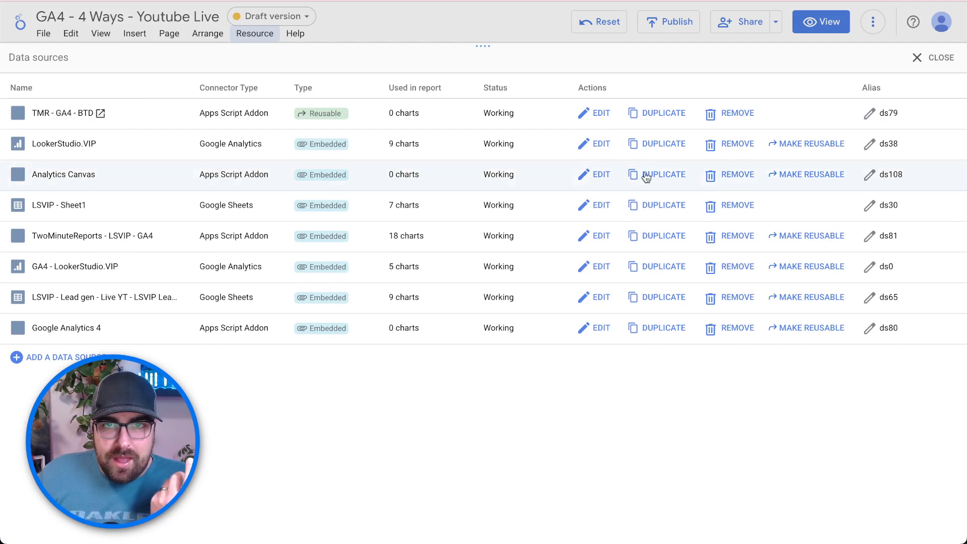
left_click(602, 174)
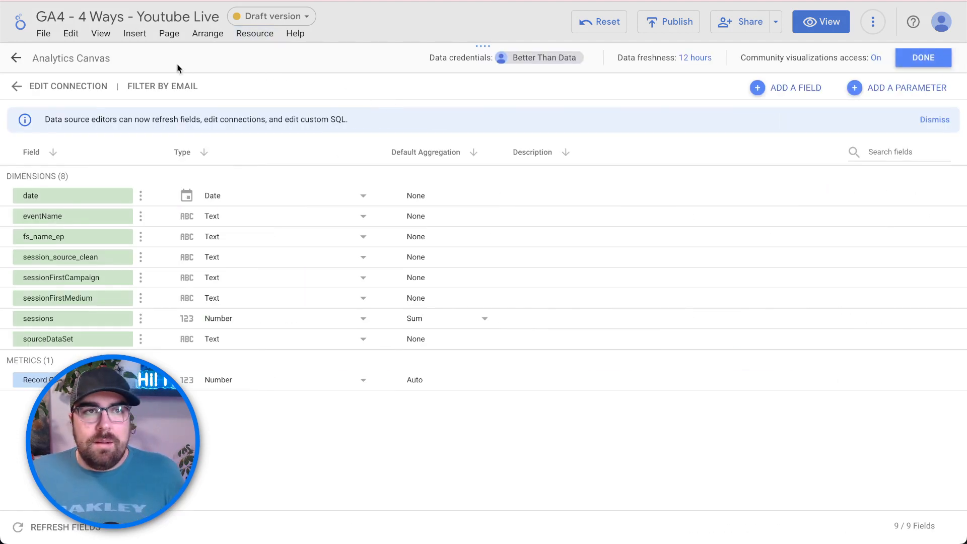
left_click(135, 62)
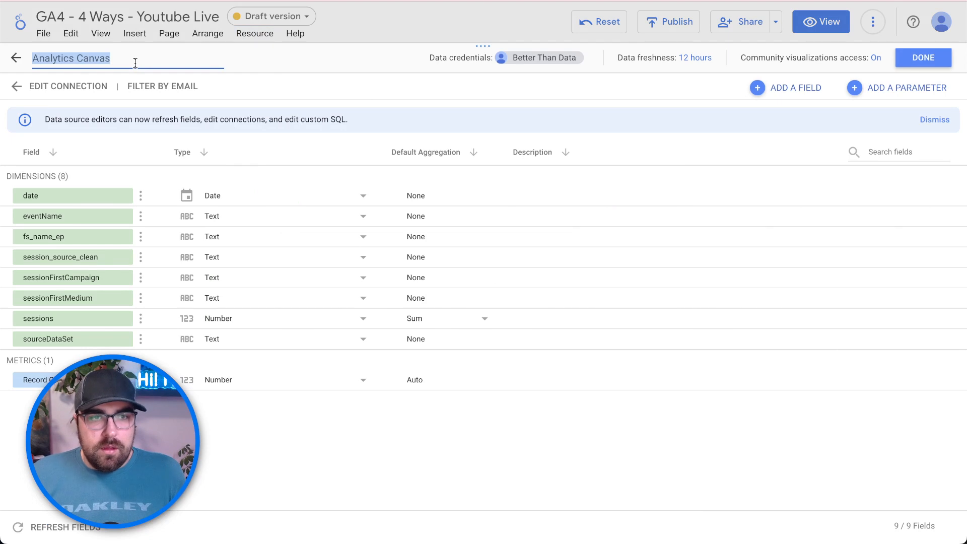
type("GA4 - FS - Lead - AC")
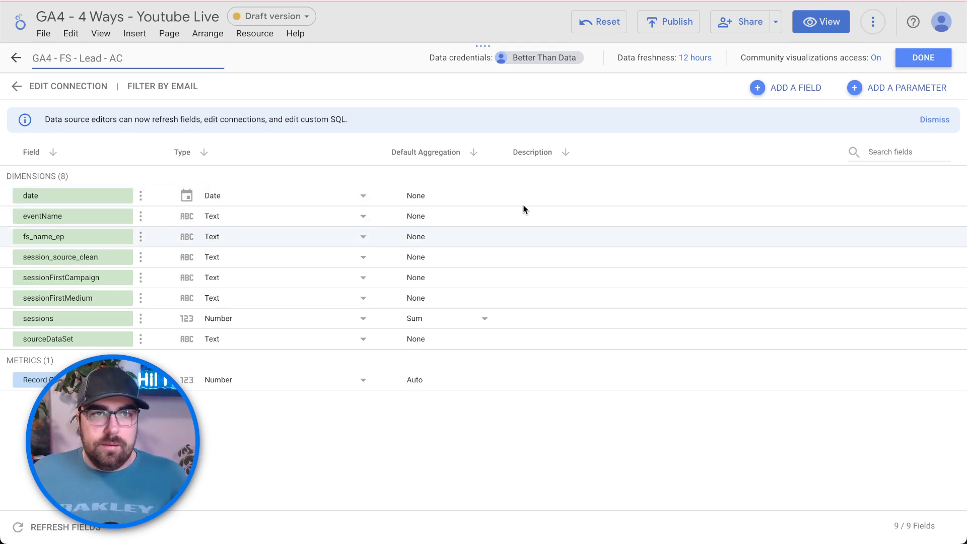
left_click(928, 58)
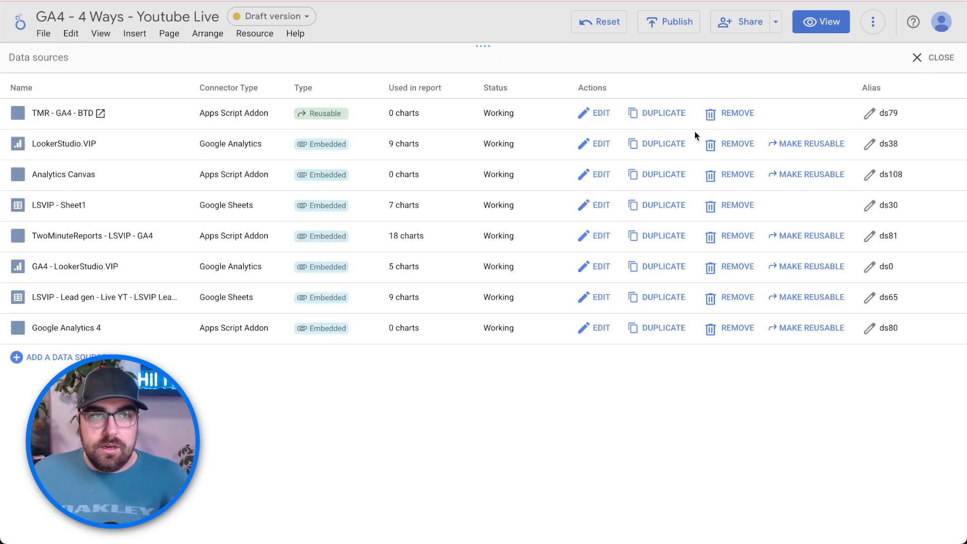
left_click(936, 59)
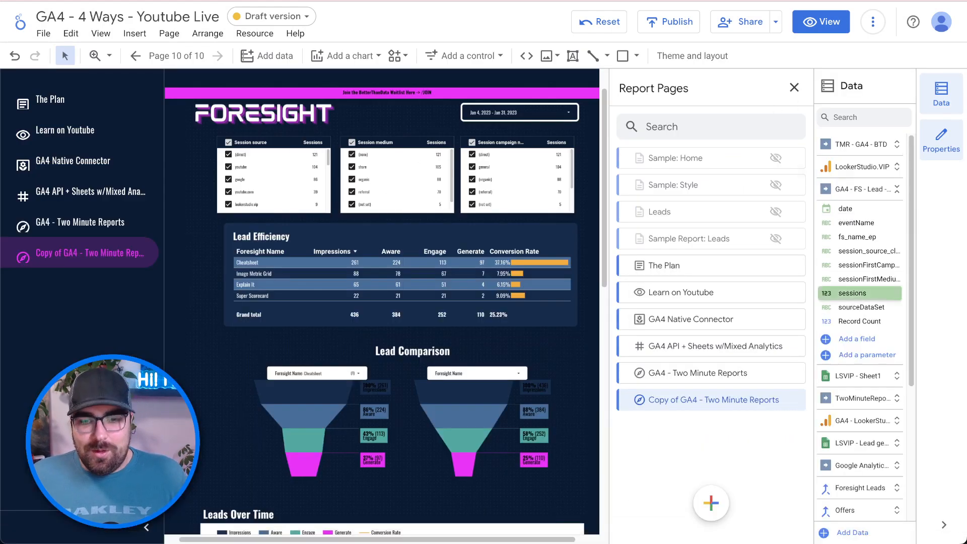
- Select the three session filter controls together and switch their data source to GA4 - FS - Lead - AC
left_click(946, 130)
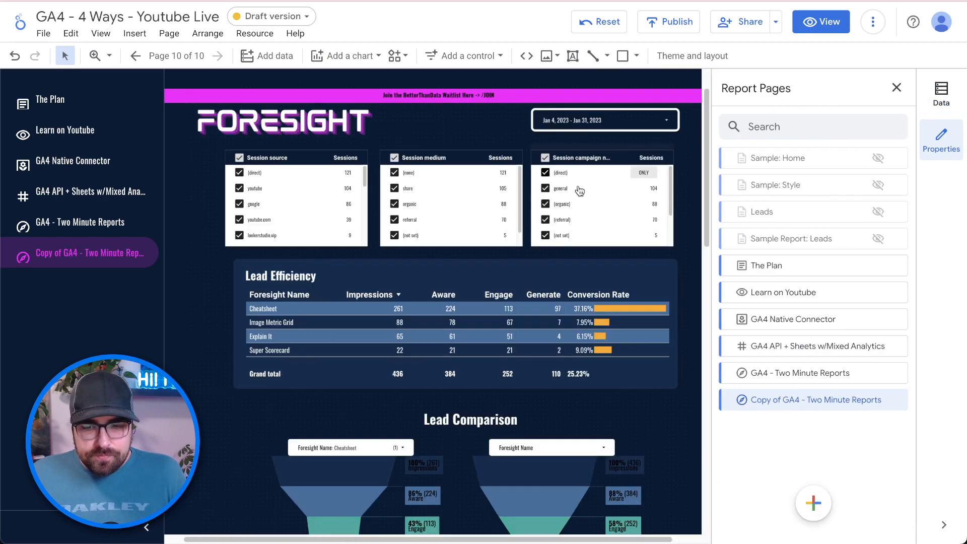
left_click(257, 160)
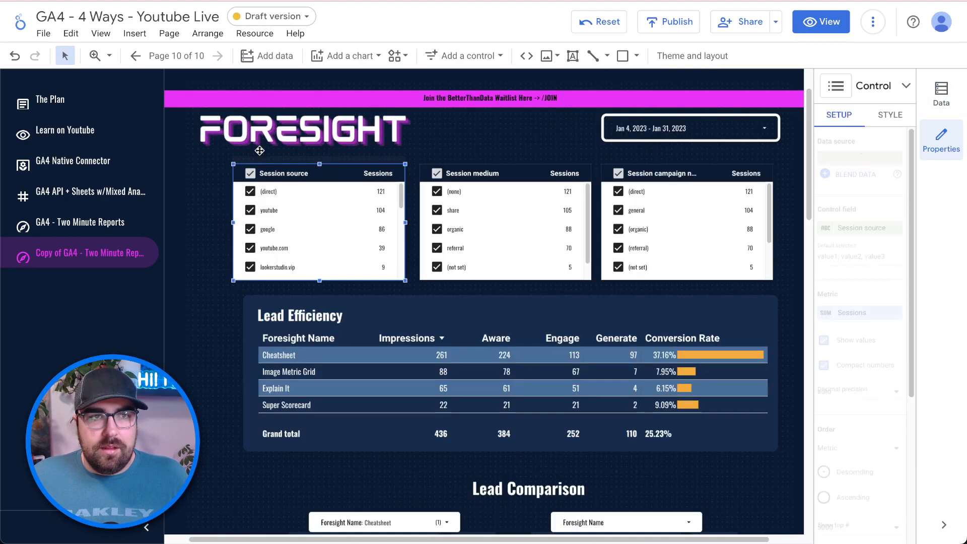
right_click(271, 173)
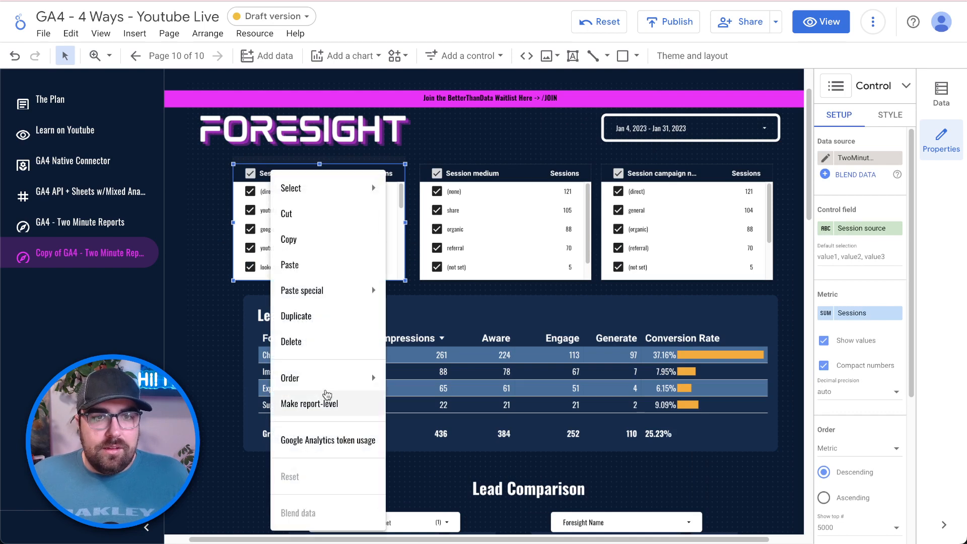
mouse_move(334, 302)
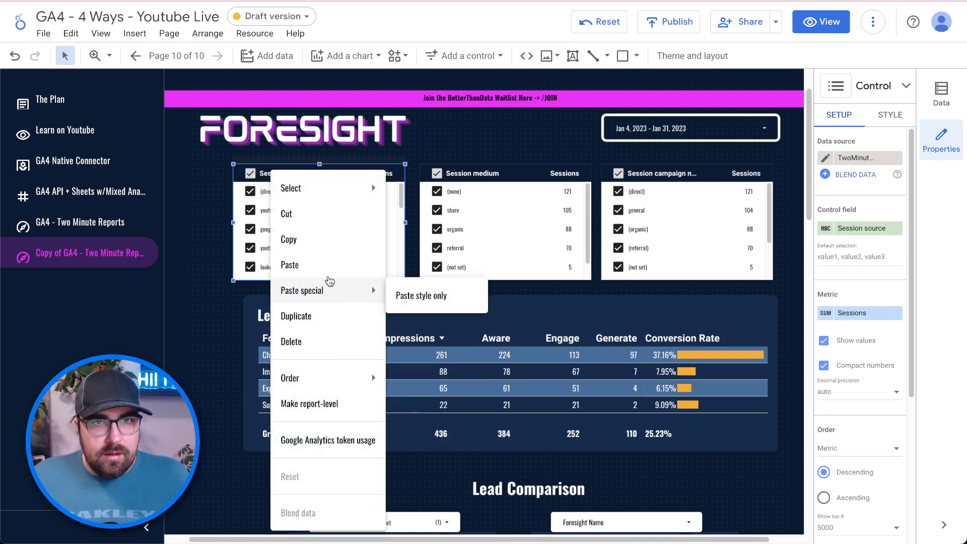
mouse_move(313, 190)
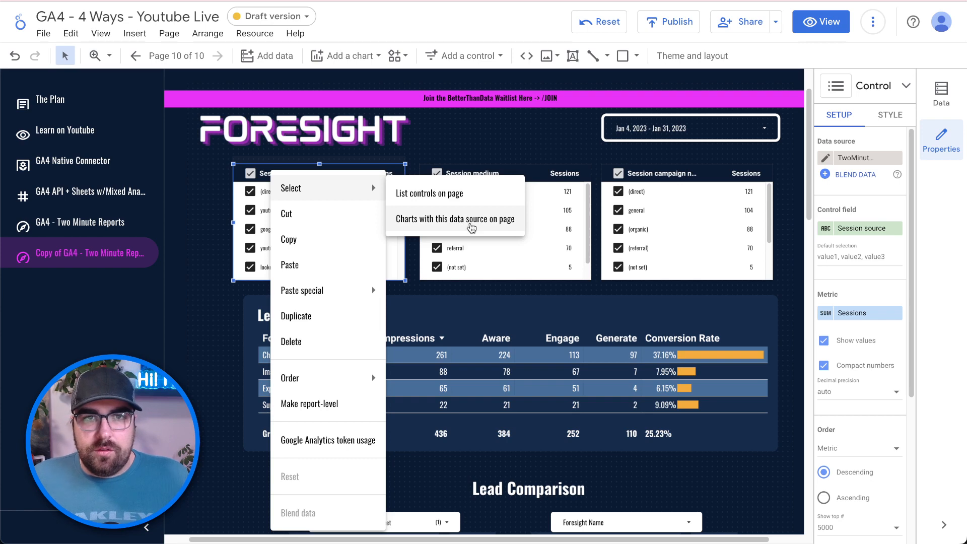
left_click(460, 219)
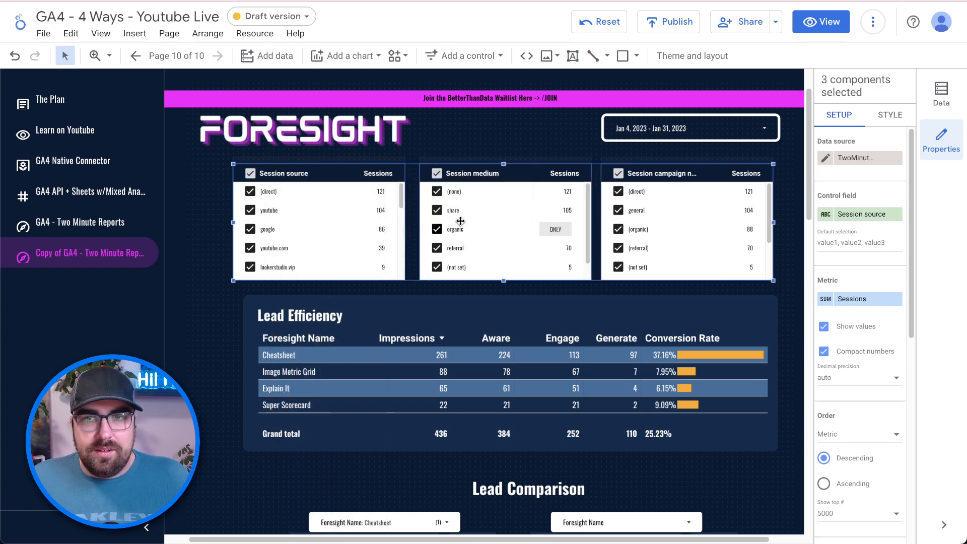
left_click(869, 159)
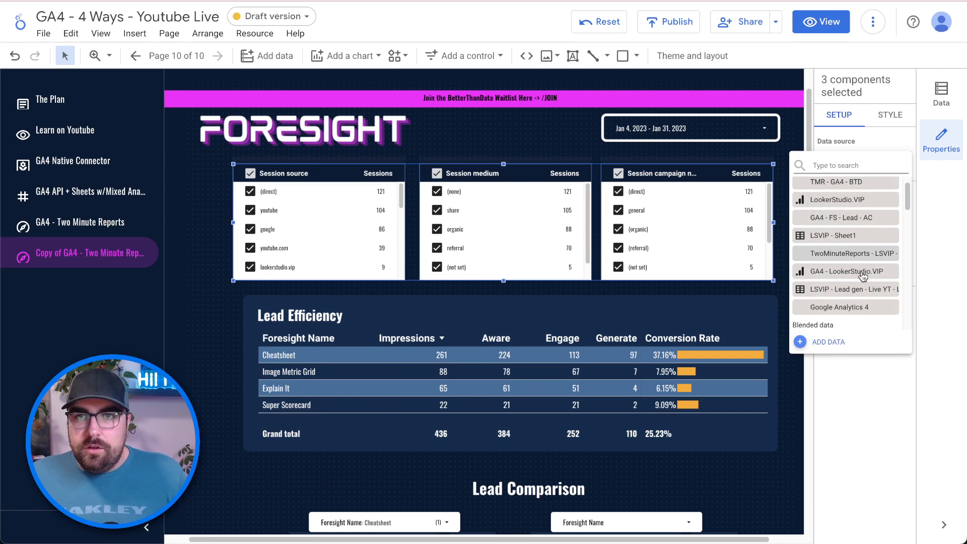
scroll(863, 276, "up", 1)
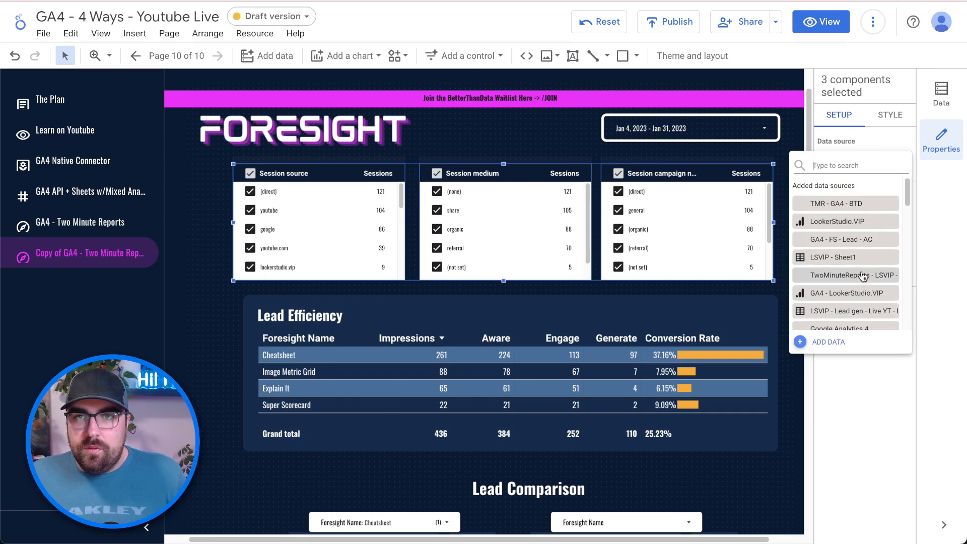
left_click(848, 239)
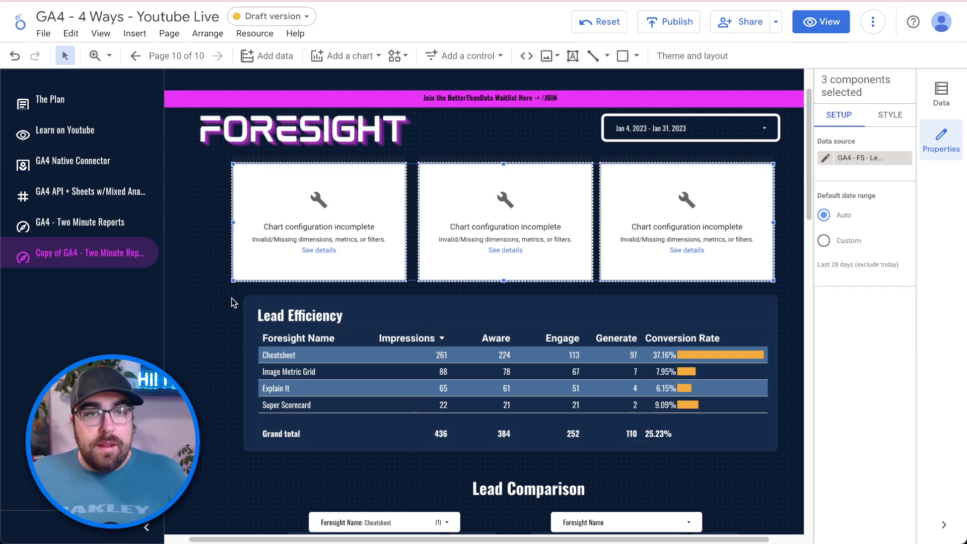
- Delete the leftover Event name filter from each of the three session controls
left_click(286, 215)
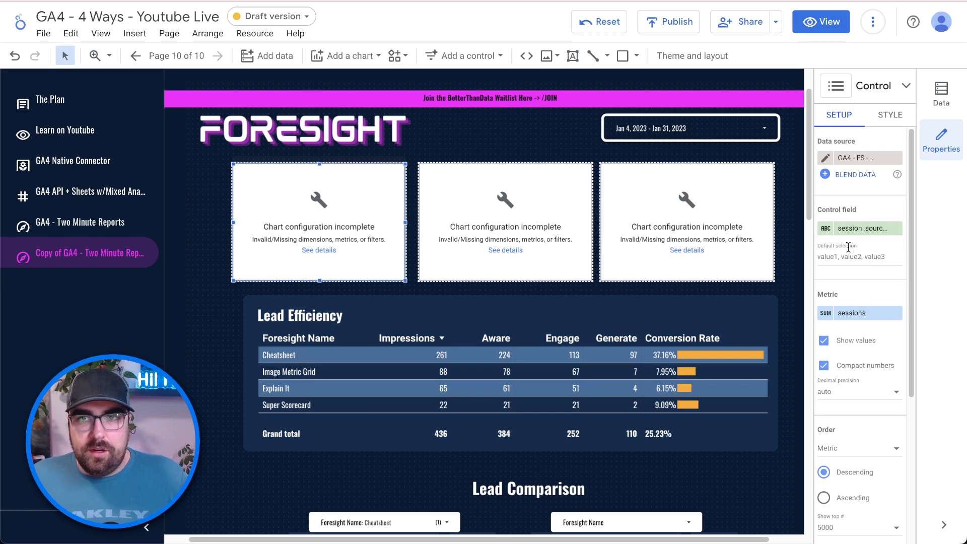
scroll(848, 245, "down", 5)
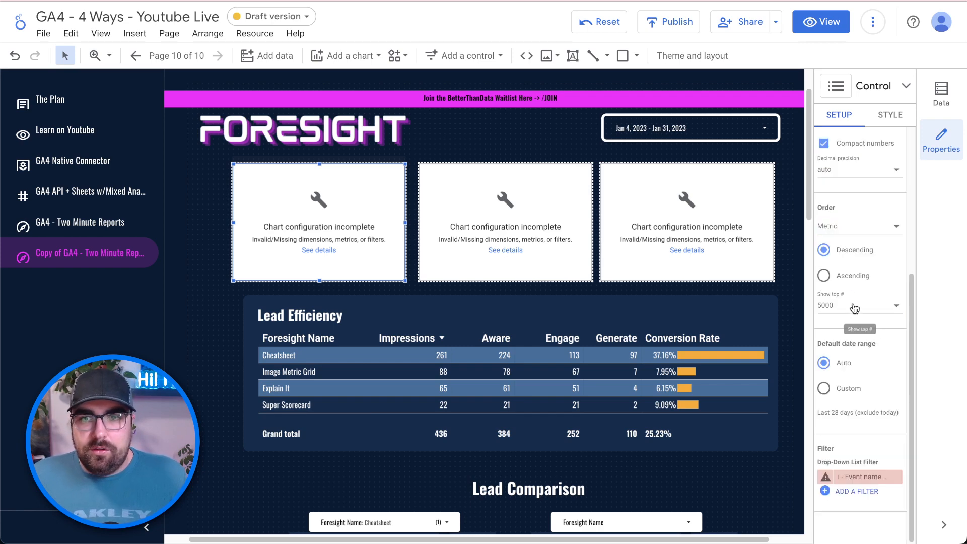
left_click(896, 477)
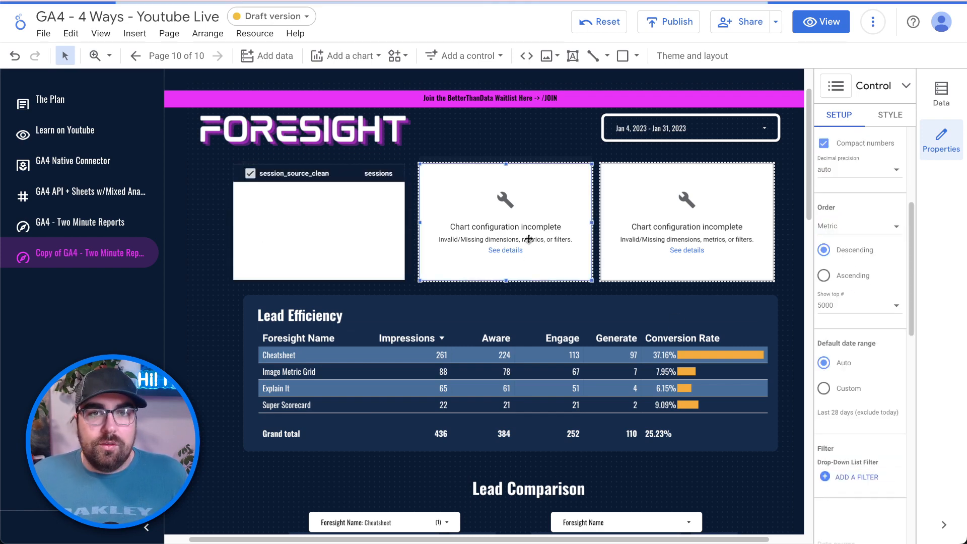
scroll(883, 454, "down", 4)
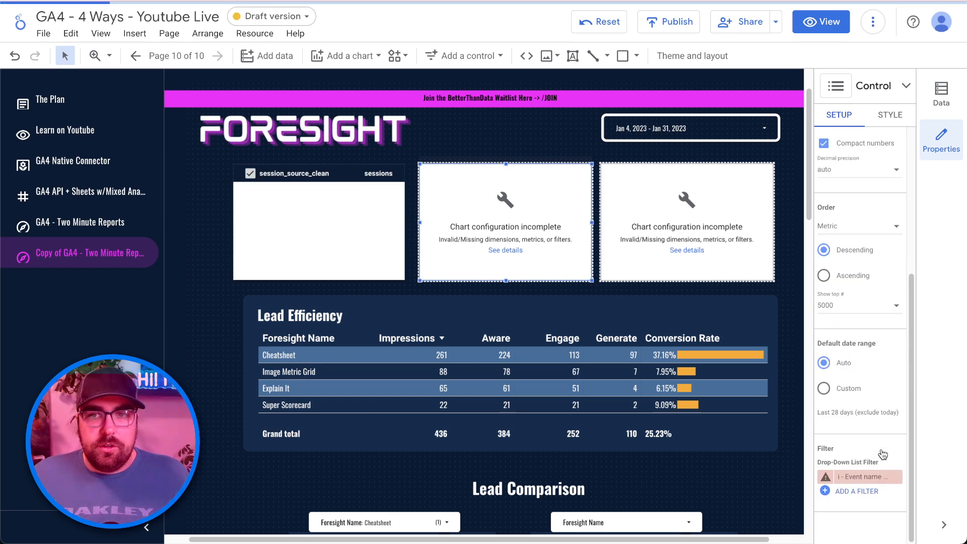
left_click(895, 477)
left_click(717, 255)
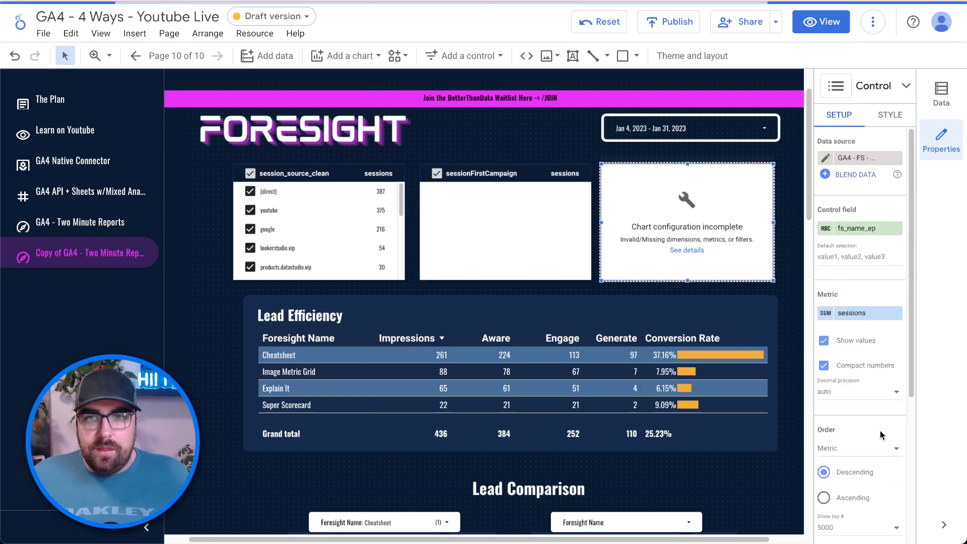
scroll(876, 471, "down", 4)
left_click(896, 477)
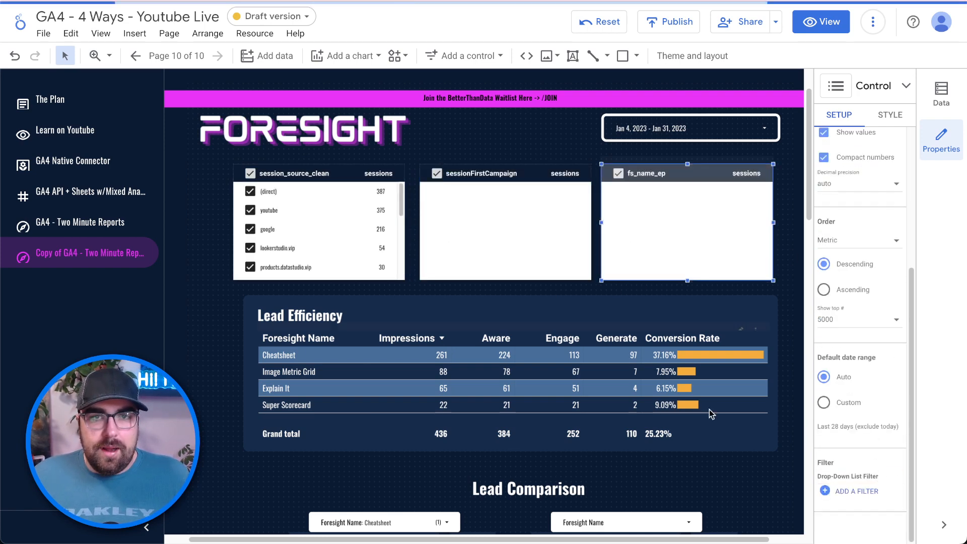
left_click(588, 354)
scroll(534, 335, "down", 10)
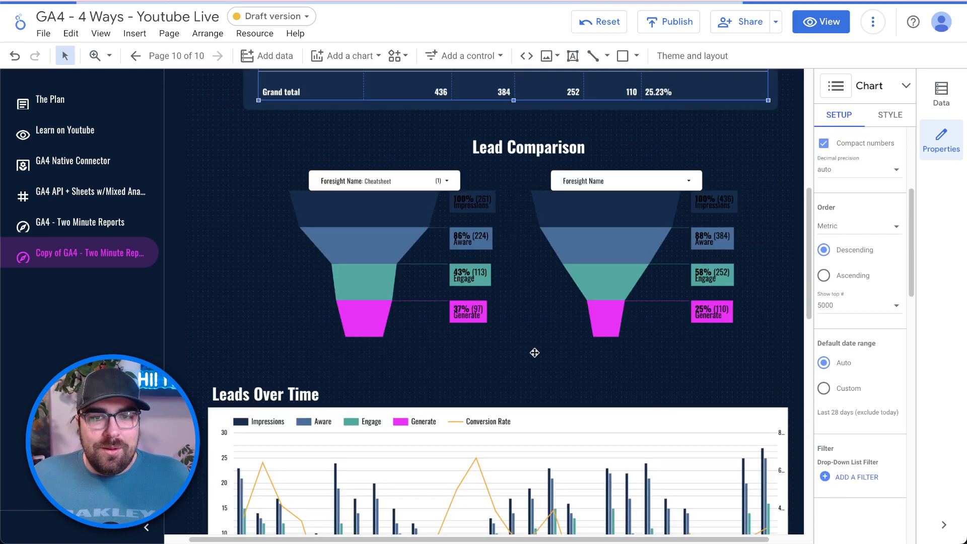
- Select the Lead Efficiency table and open its Data source list in the Setup panel
left_click(456, 274)
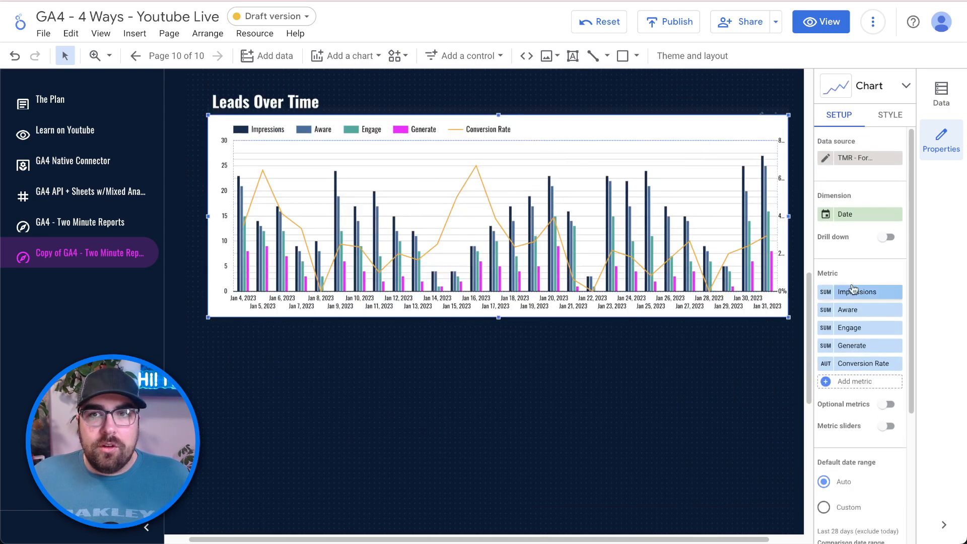
scroll(614, 277, "up", 15)
scroll(582, 313, "down", 4)
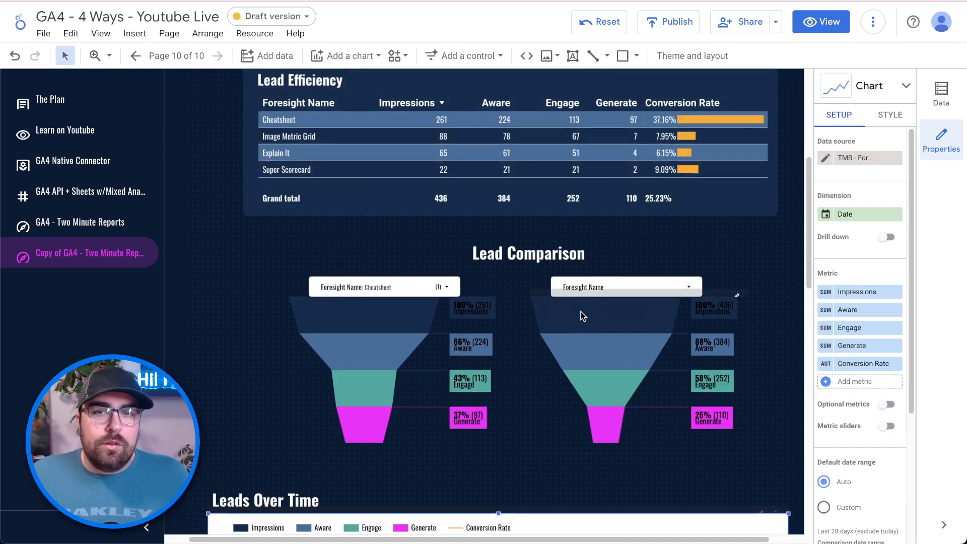
scroll(522, 313, "up", 4)
left_click(521, 312)
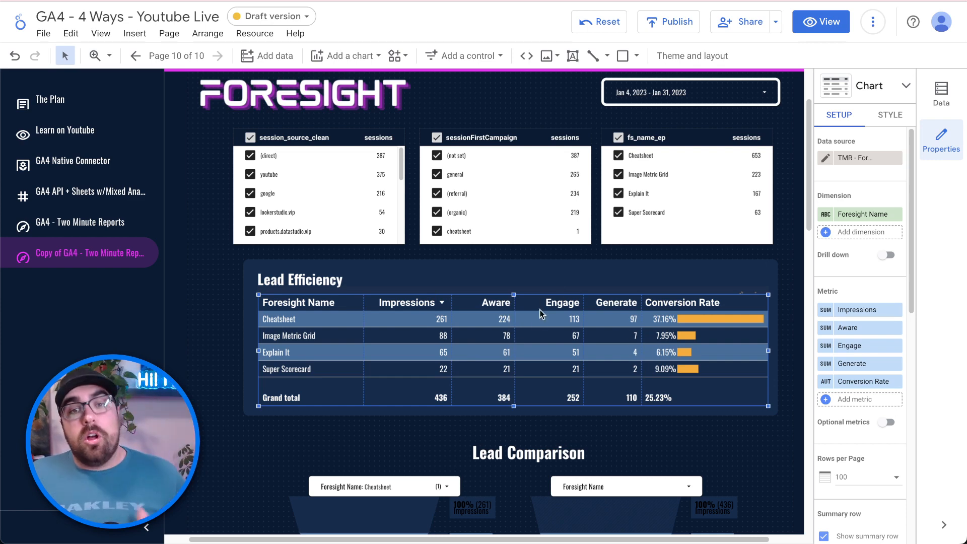
left_click(861, 160)
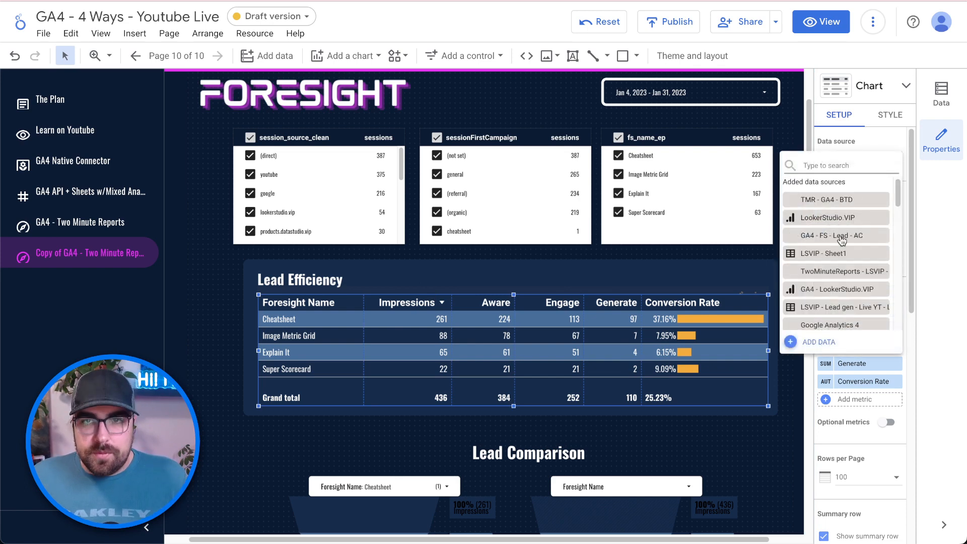
- Set the Lead Efficiency table to GA4 - FS - Lead - AC, with fs_name_ep as its dimension, labelled Foresight Name
left_click(866, 244)
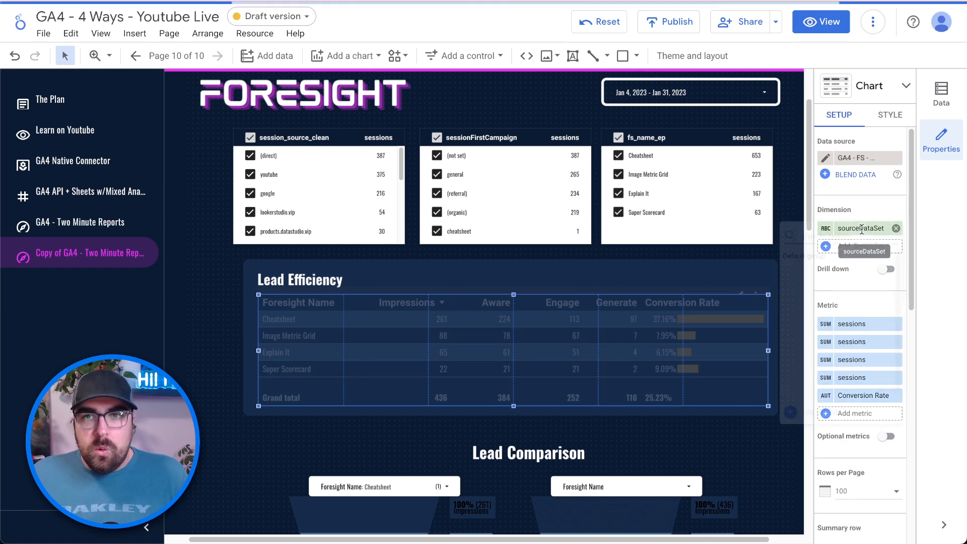
left_click(862, 230)
type("fs")
left_click(847, 271)
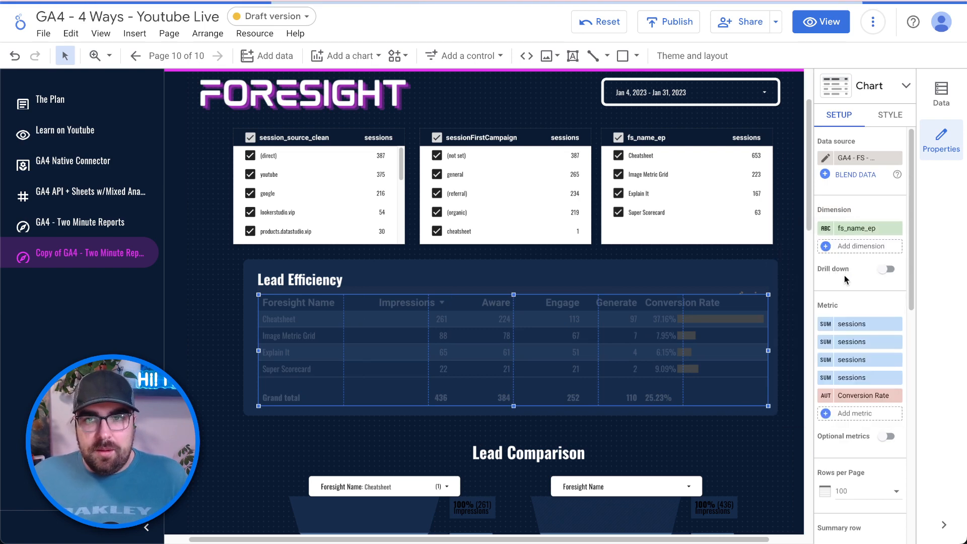
left_click(824, 231)
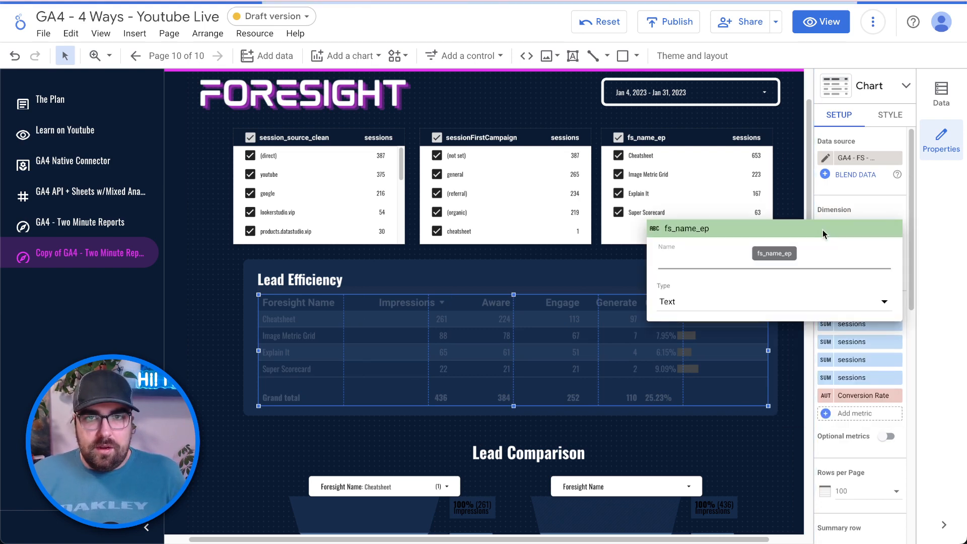
type("Foresight N")
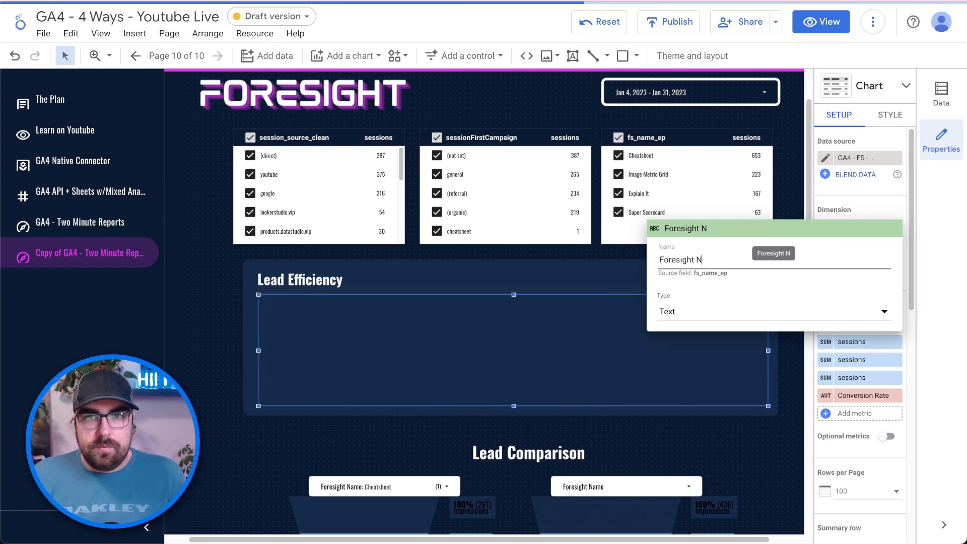
type("ame")
left_click(797, 189)
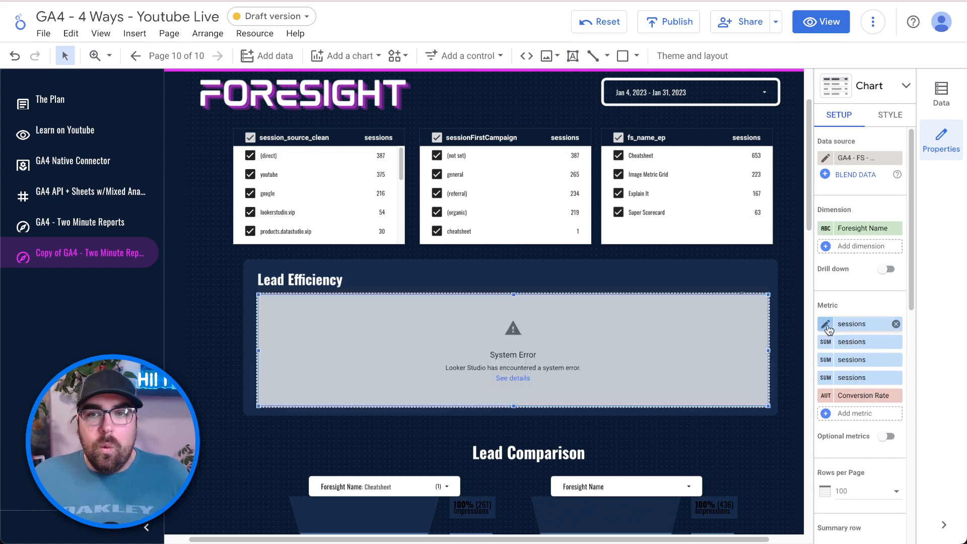
left_click(852, 325)
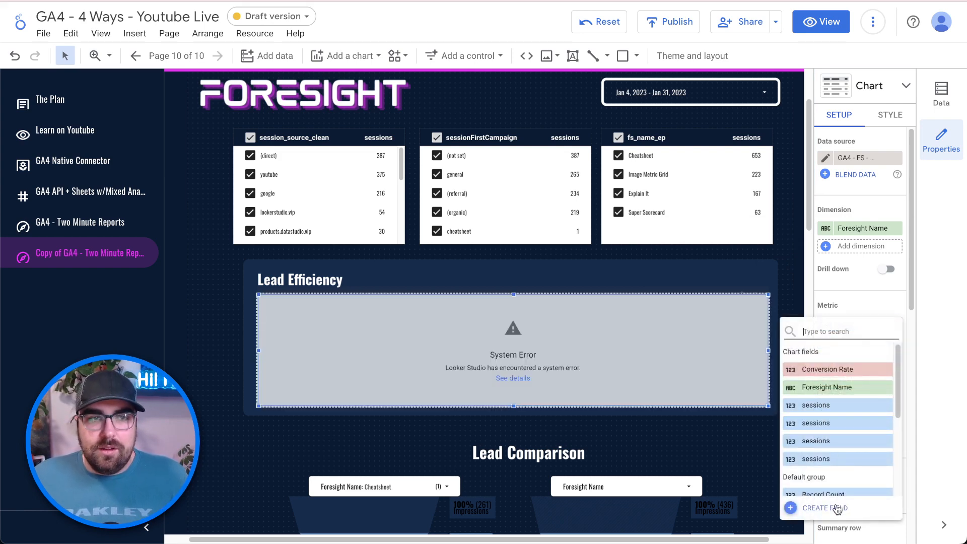
- Start a new calculated metric with an IF function testing the eventName field
left_click(837, 509)
left_click(729, 316)
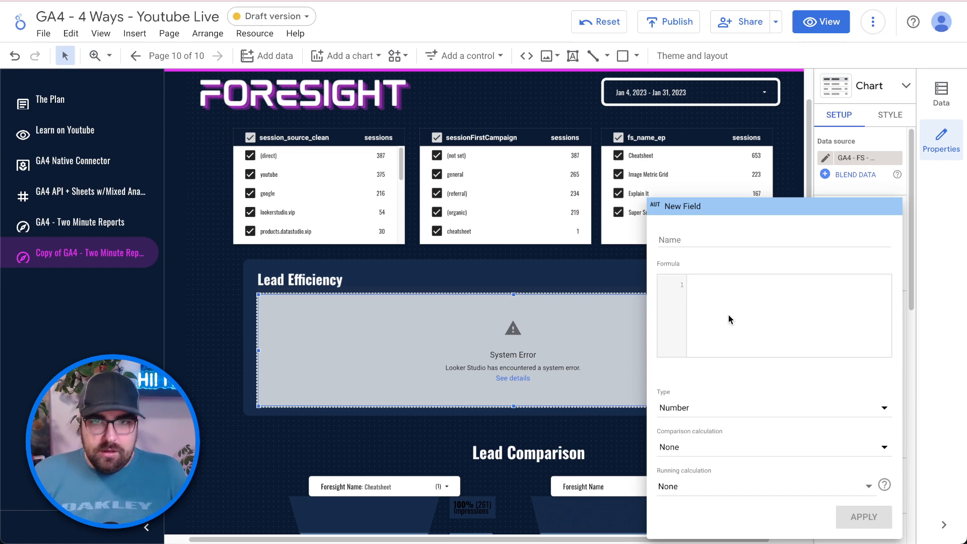
type("if")
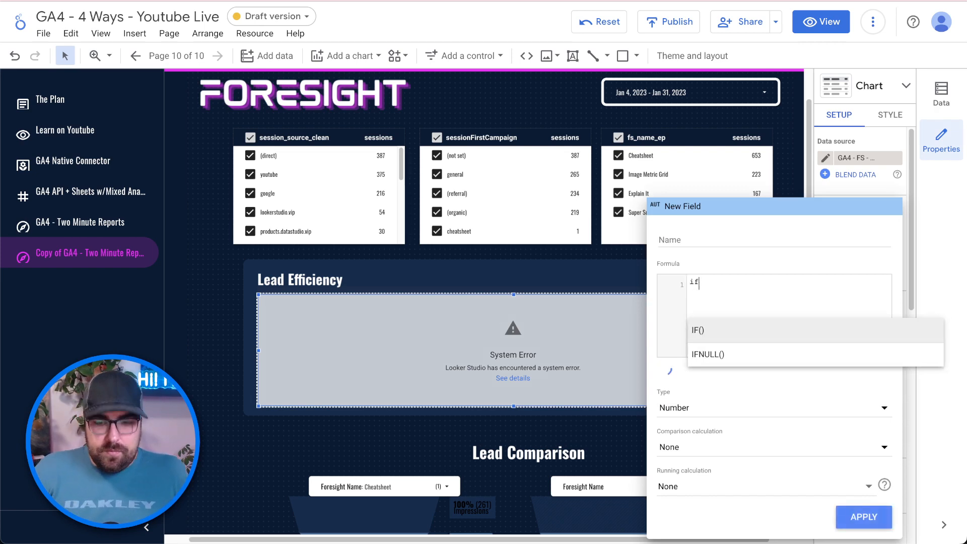
key("Return")
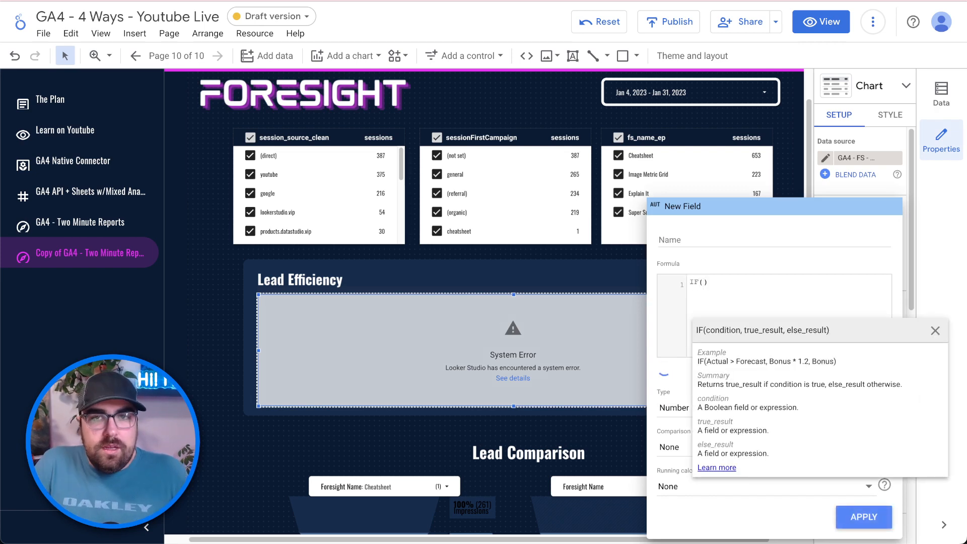
type("e")
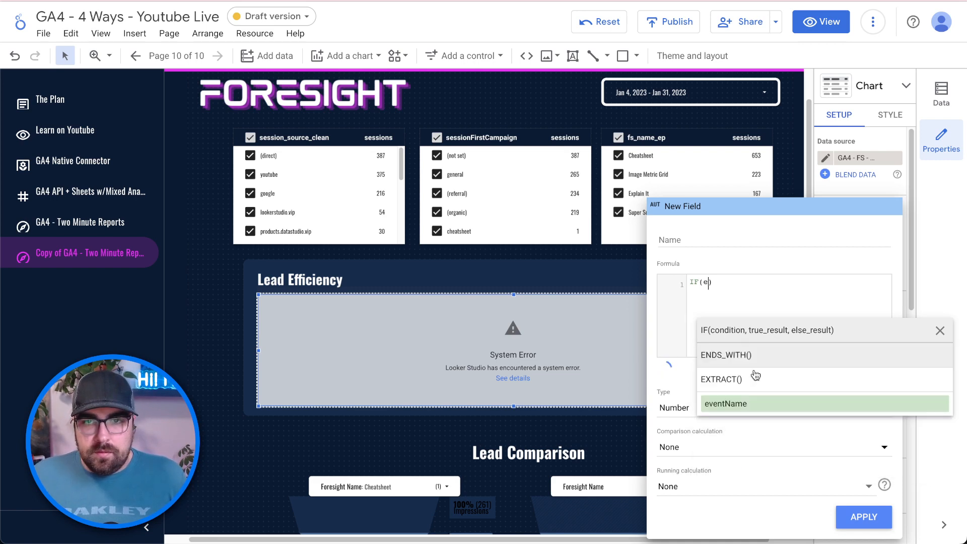
left_click(765, 403)
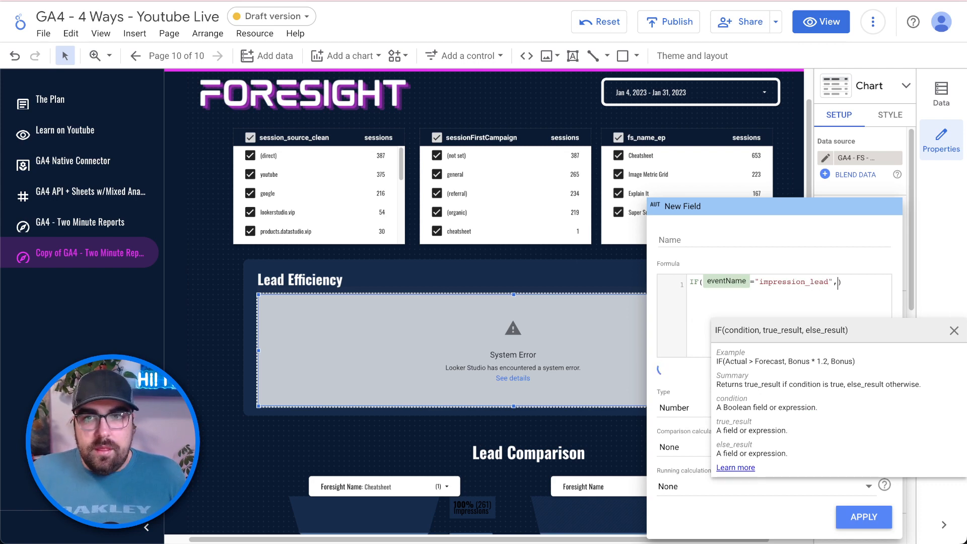
- Complete the formula as IF(eventName="impression_lead", sessions, 0) and apply it
type("sessions")
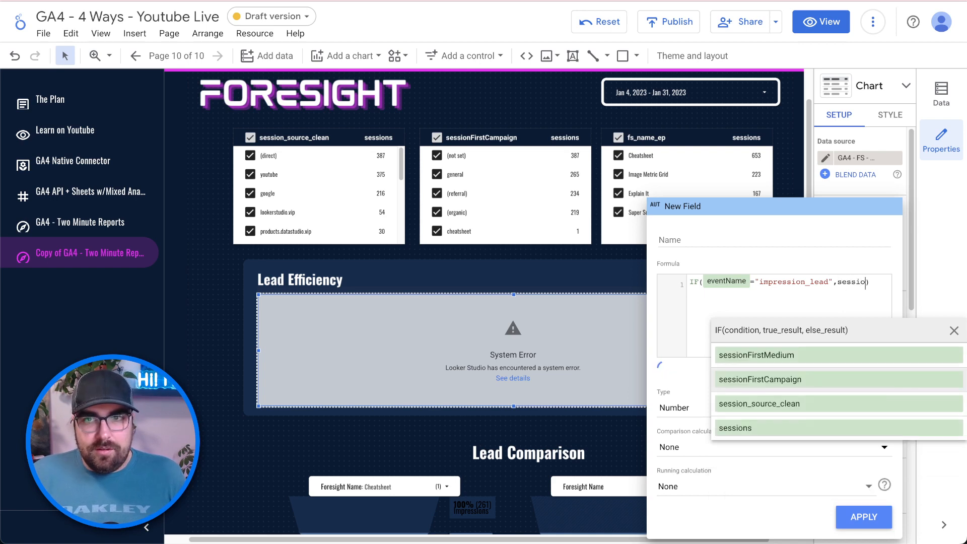
key("Return")
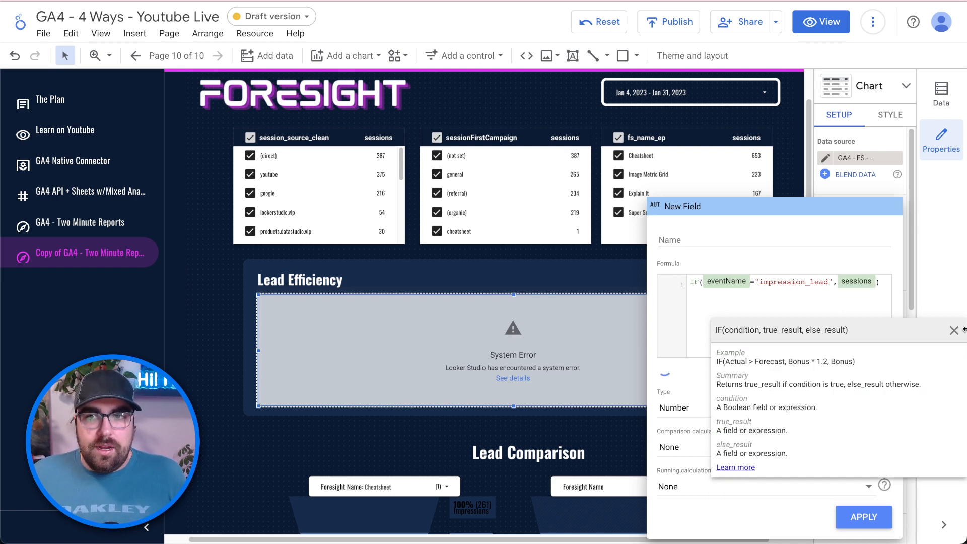
left_click(954, 331)
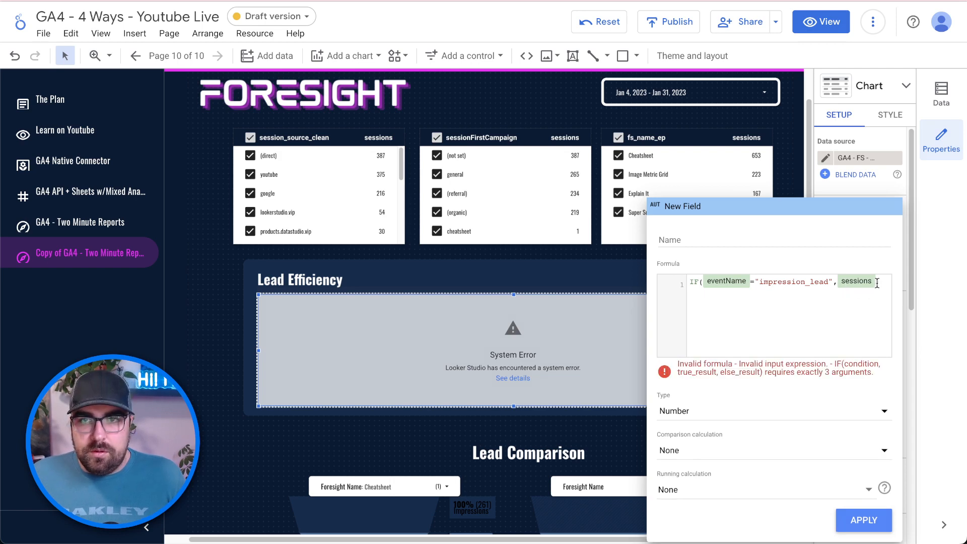
left_click(877, 284)
type(",0")
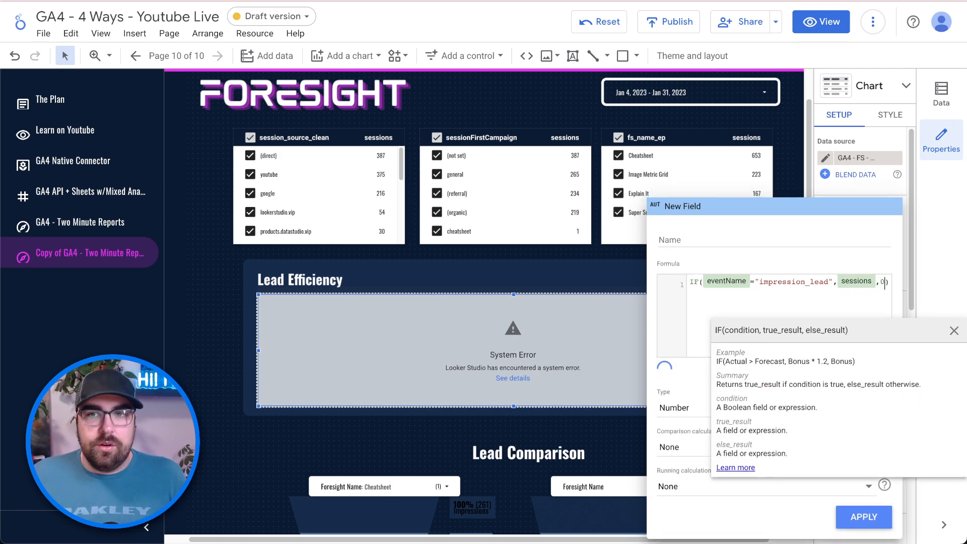
left_click(957, 332)
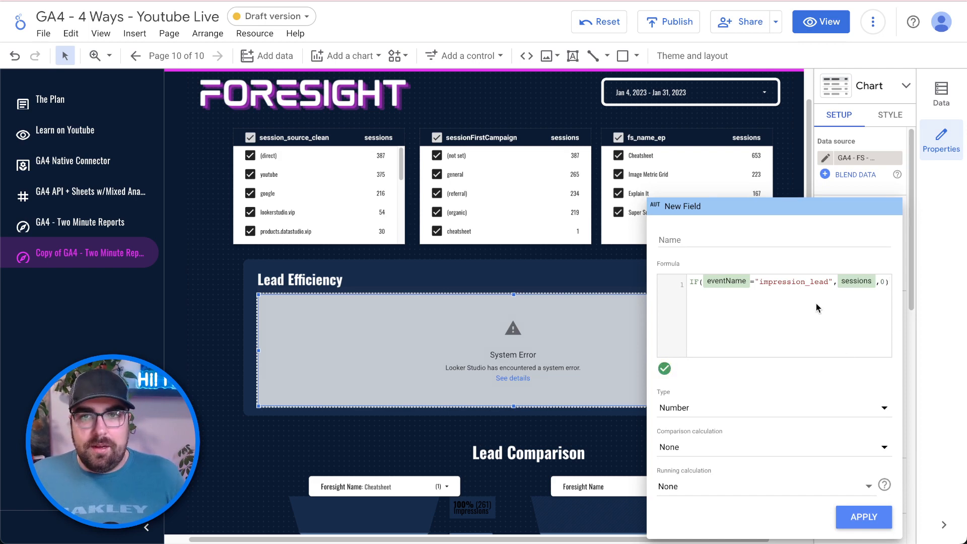
key("ctrl+a")
key("ctrl+c")
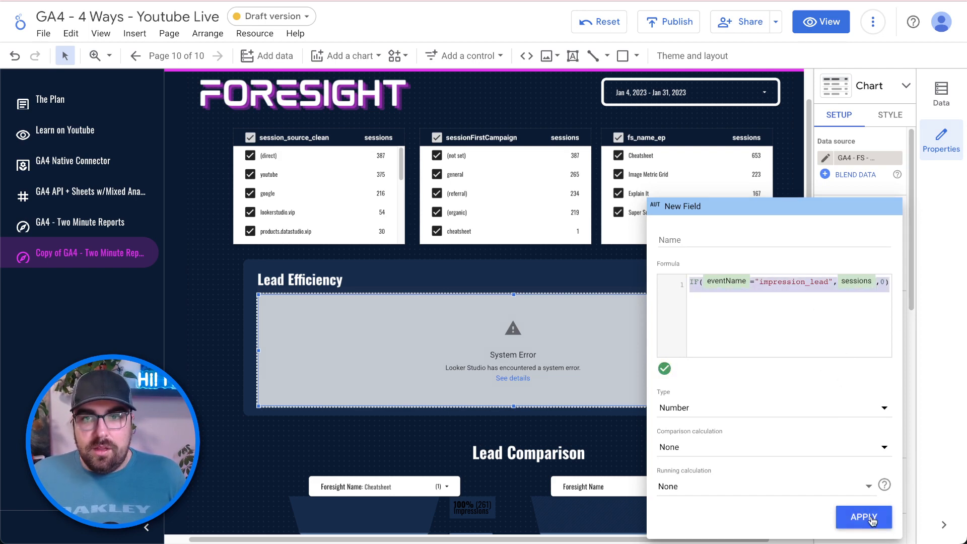
left_click(864, 517)
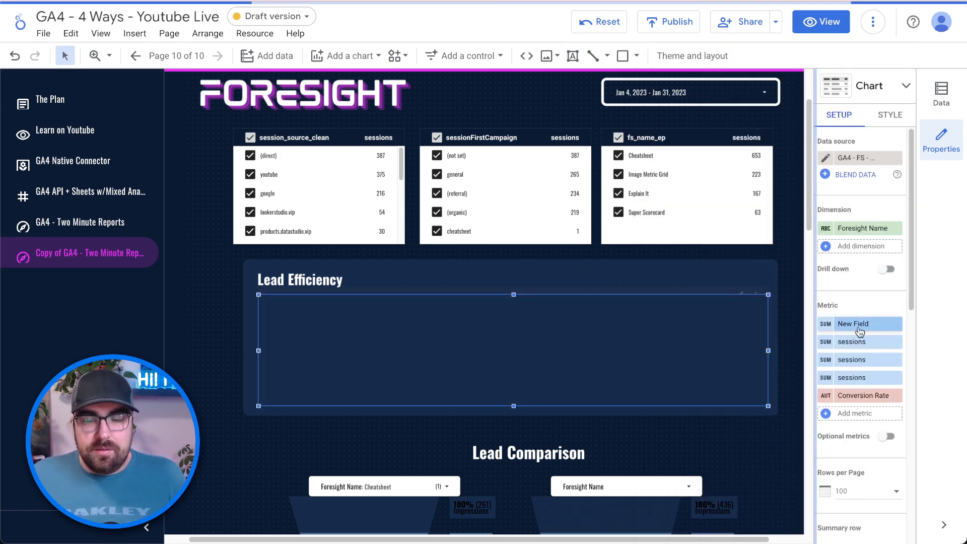
- Rename the calculated metric to Impressions and apply the change
left_click(858, 325)
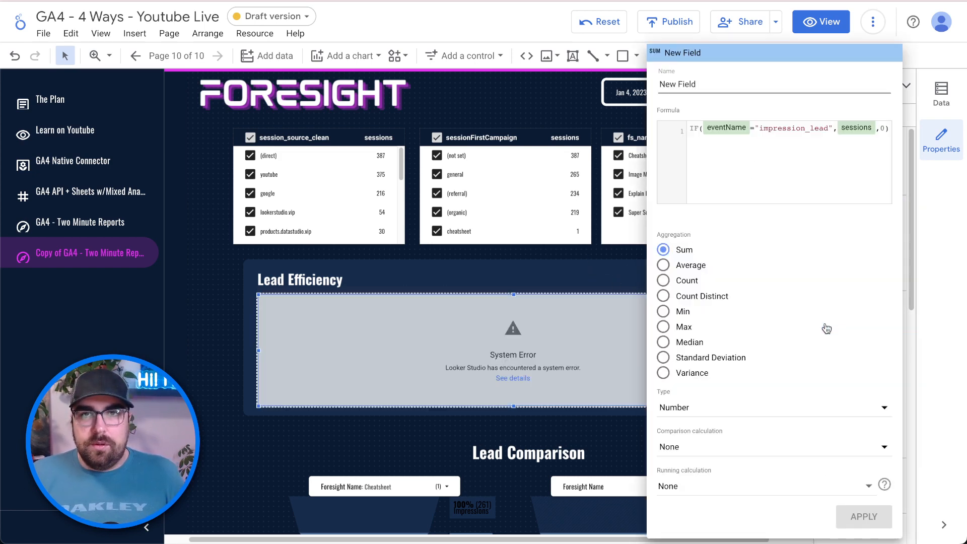
key("ctrl+a")
type("Impr")
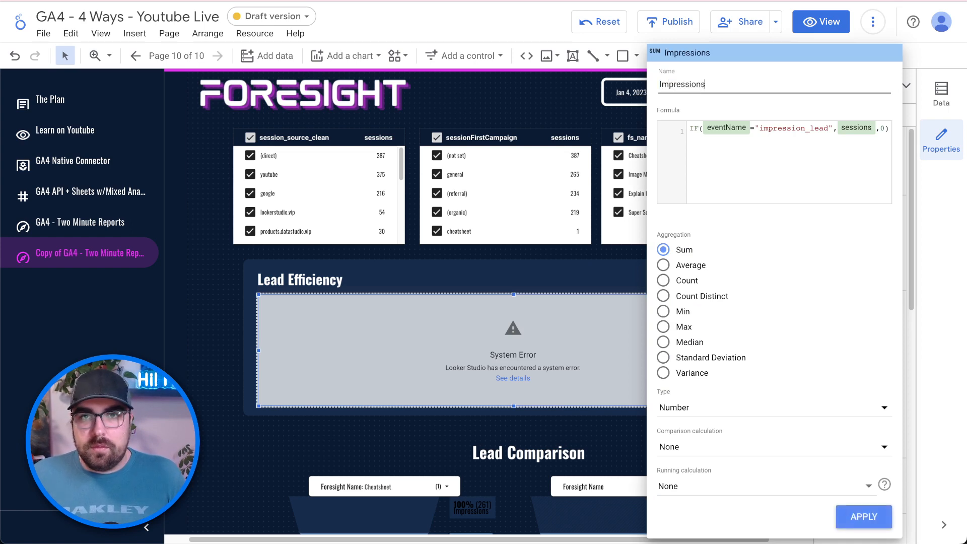
left_click(863, 516)
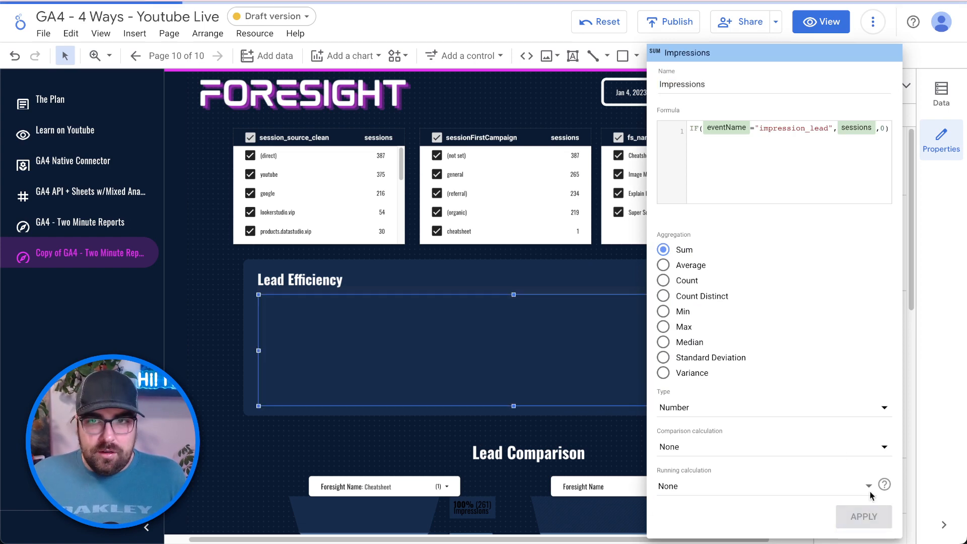
- Remove Conversion Rate from the Lead Efficiency table and open its data source for editing
left_click(612, 258)
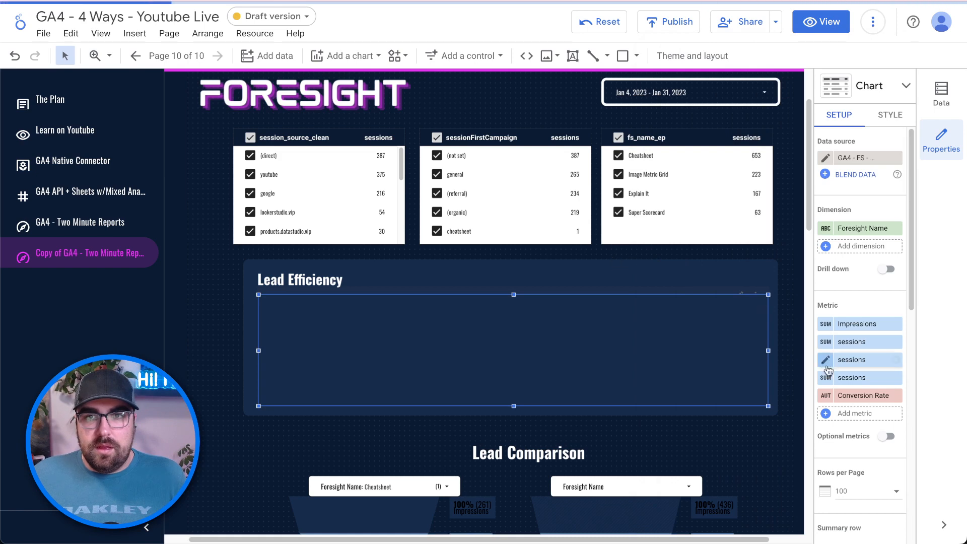
left_click(897, 396)
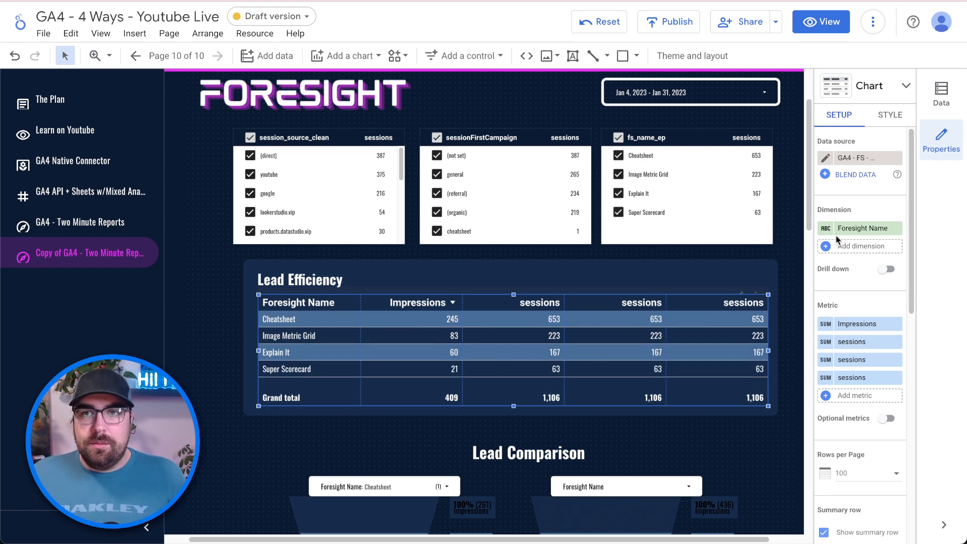
left_click(825, 160)
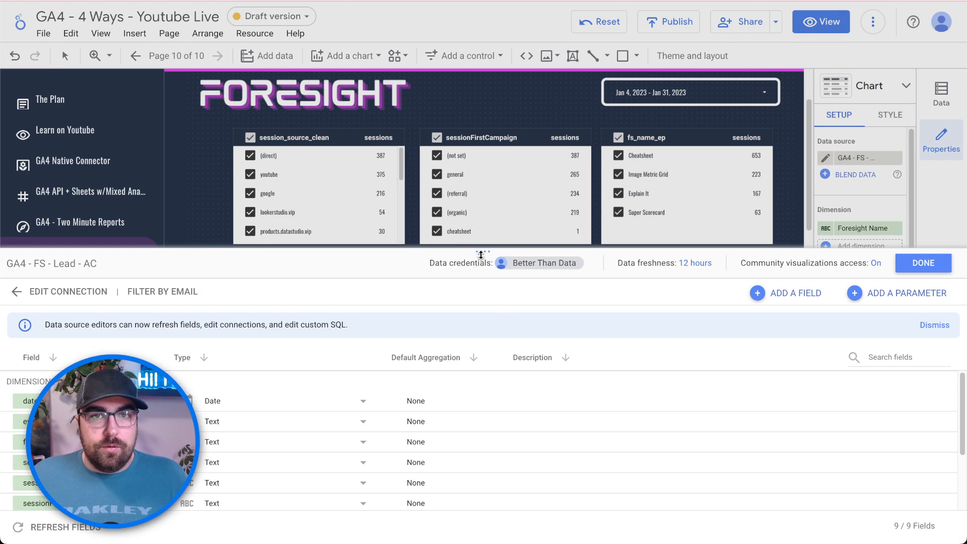
- In the data source editor, save an Impression field with the pasted impression_lead formula
left_click_drag(482, 254, 482, 135)
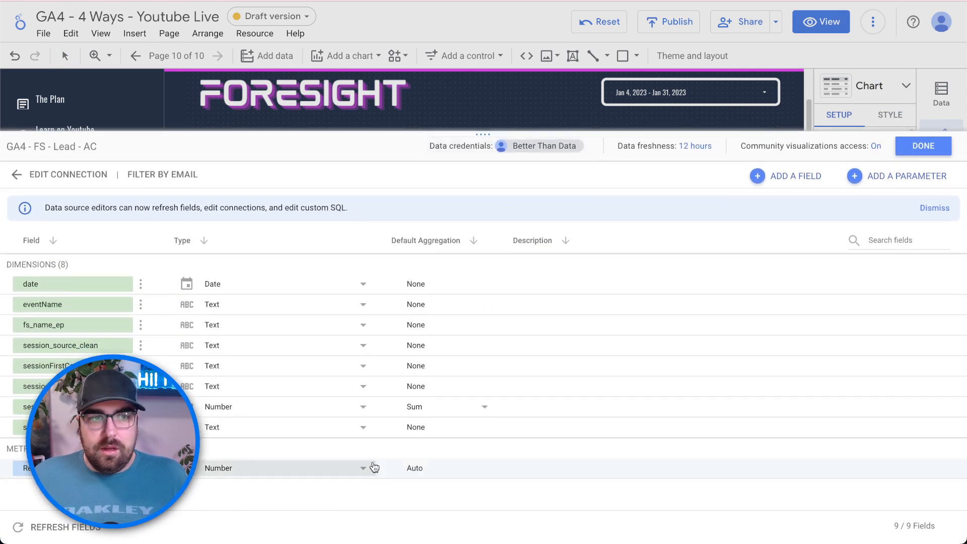
left_click(792, 179)
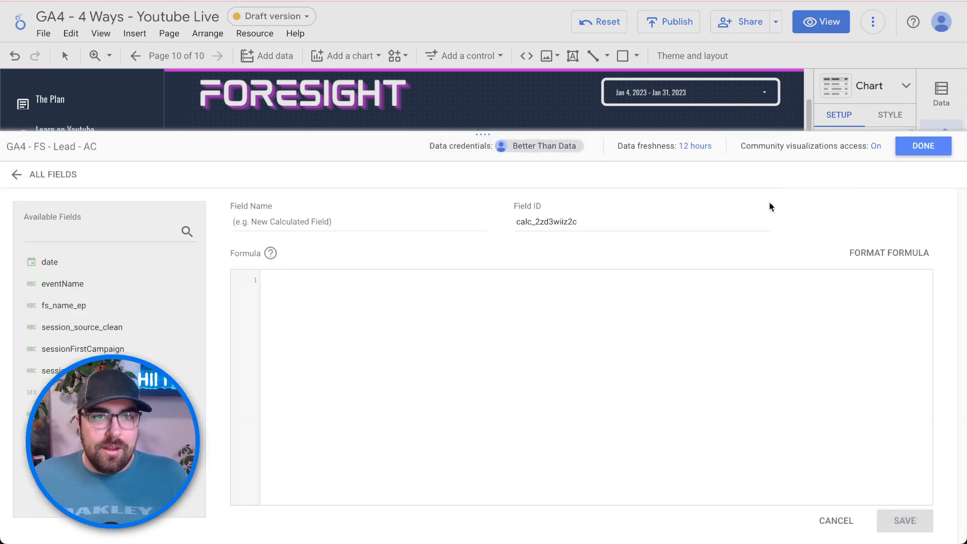
key("ctrl+v")
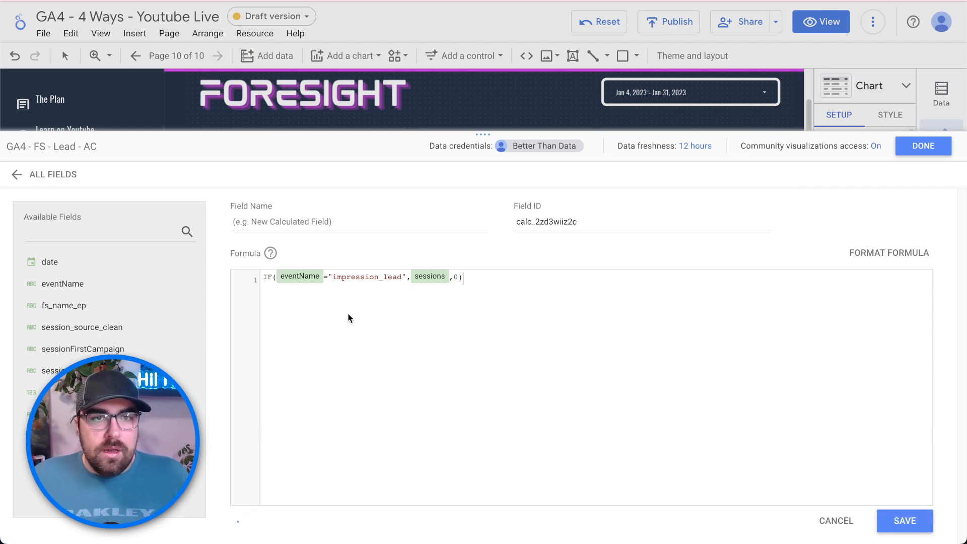
left_click(410, 220)
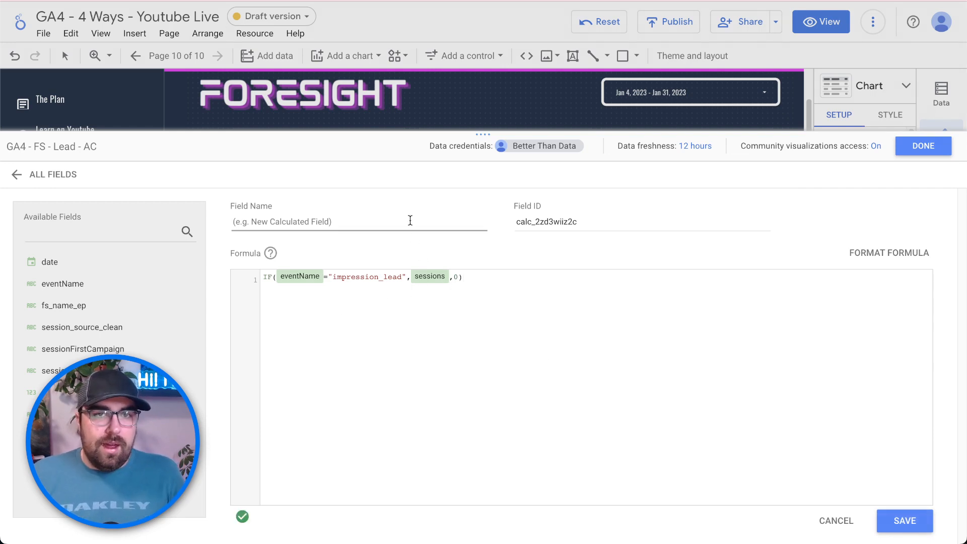
type("Impression")
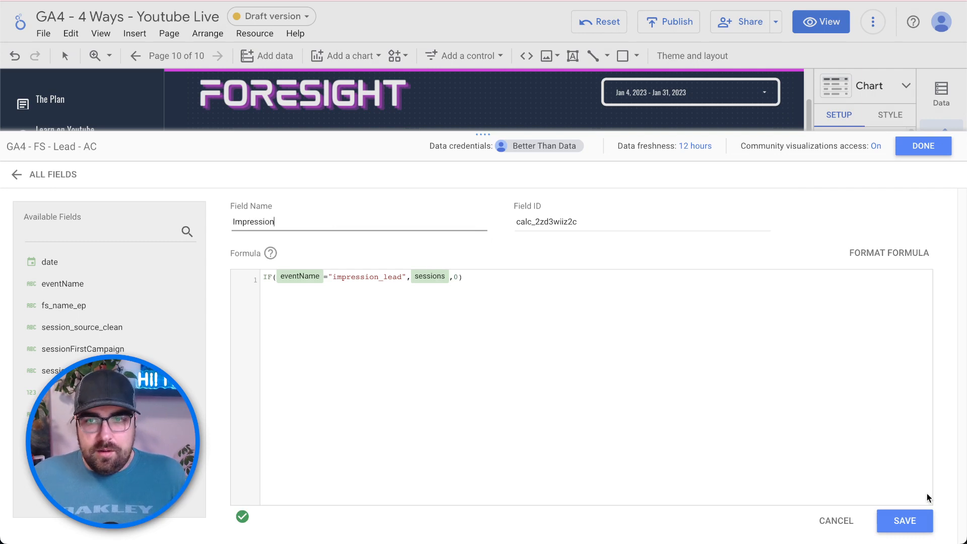
left_click(917, 519)
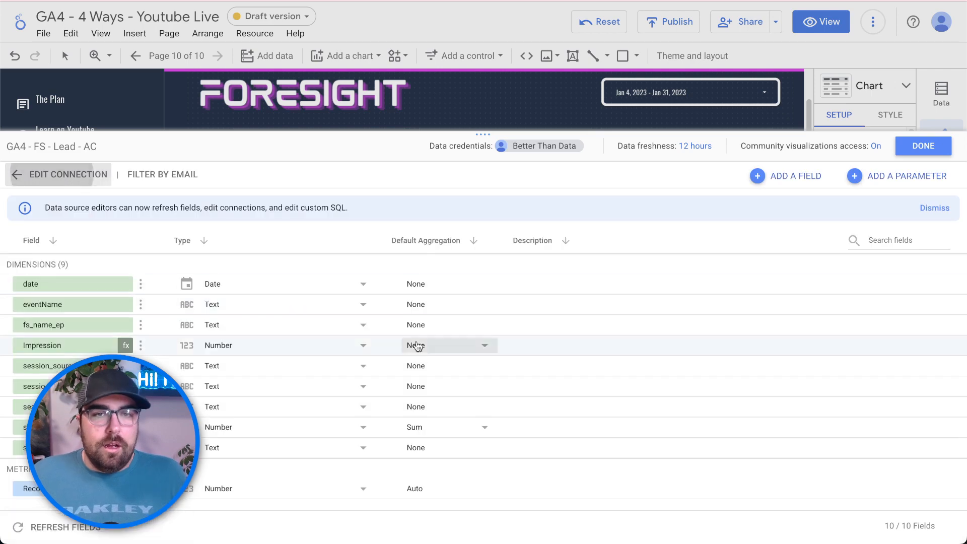
- Add an Aware calculated field, with the pasted formula's event changed to aware_lead
left_click(802, 182)
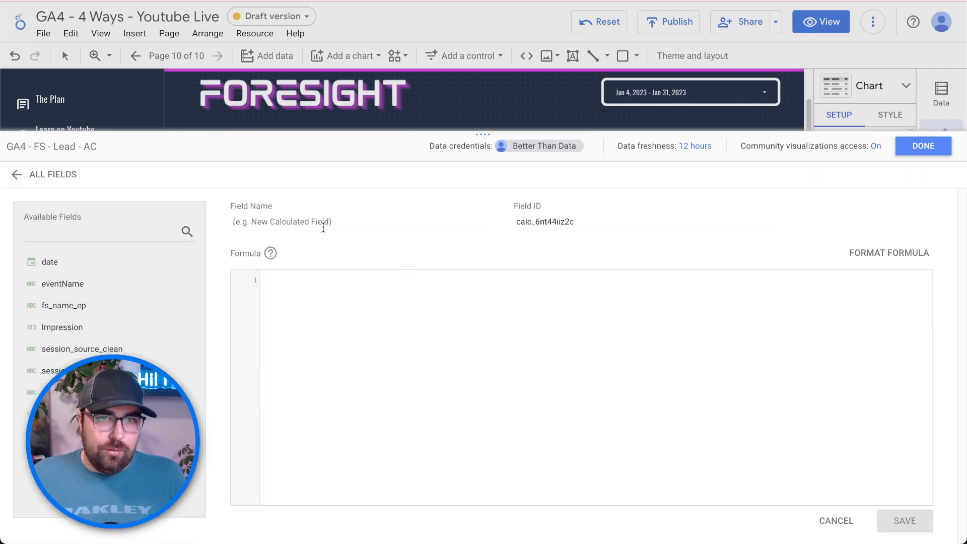
left_click(323, 227)
type("Aware")
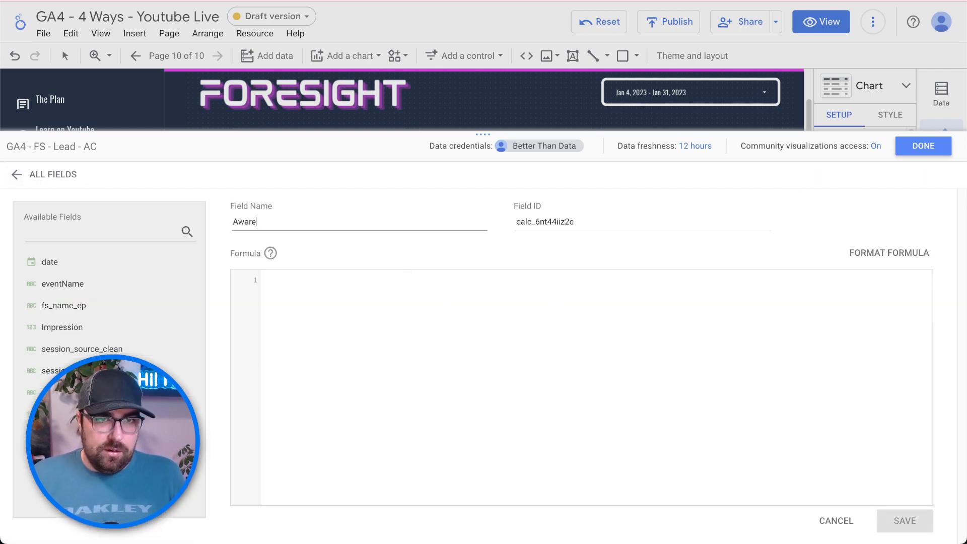
left_click(322, 269)
key("ctrl+v")
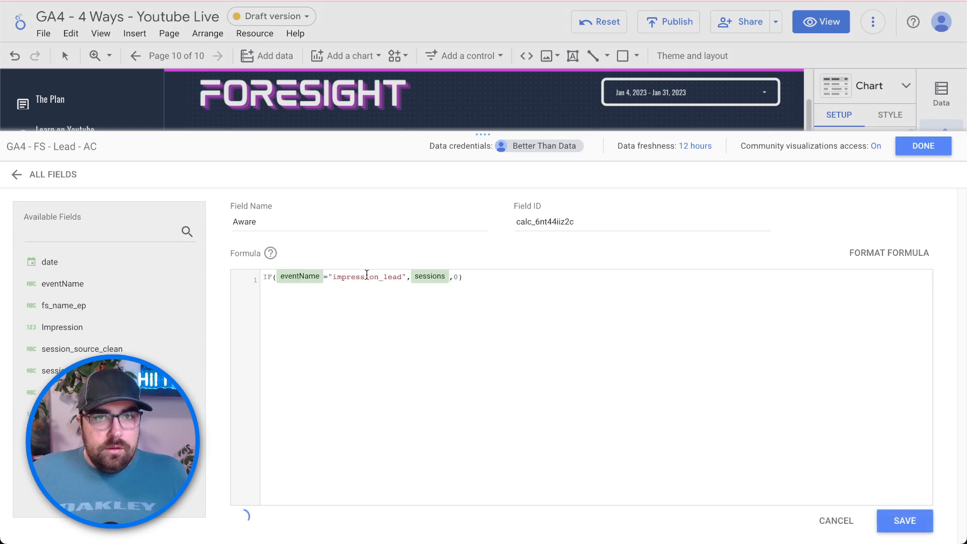
left_click(377, 277)
key("BackSpace")
key("BackSpace")
key("BackSpace")
key("BackSpace")
key("BackSpace")
key("BackSpace")
key("BackSpace")
key("BackSpace")
key("BackSpace")
key("BackSpace")
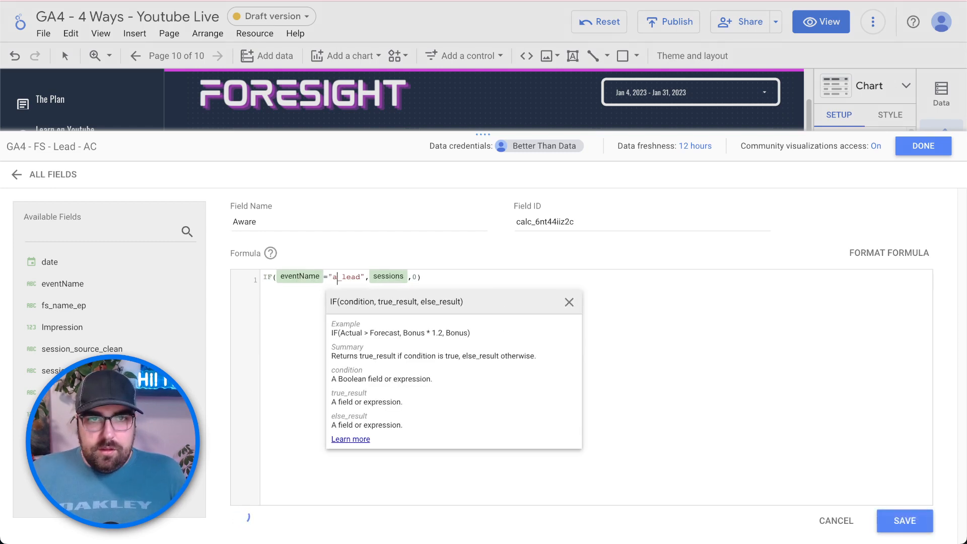
type("aware")
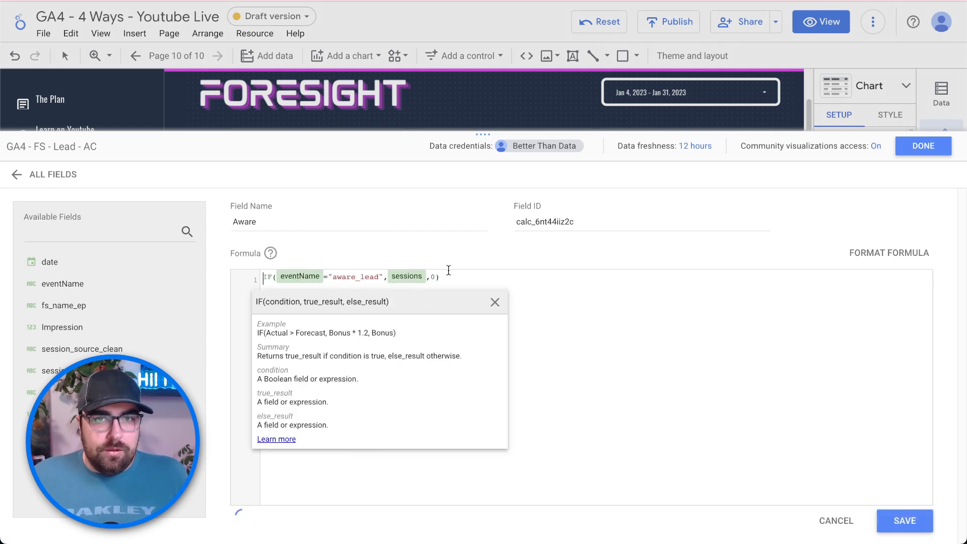
left_click(453, 277)
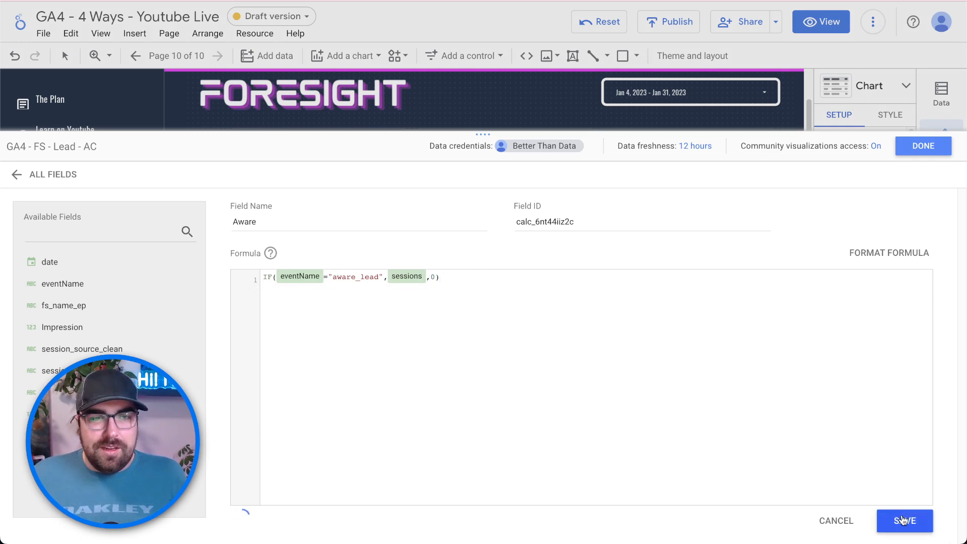
left_click(903, 520)
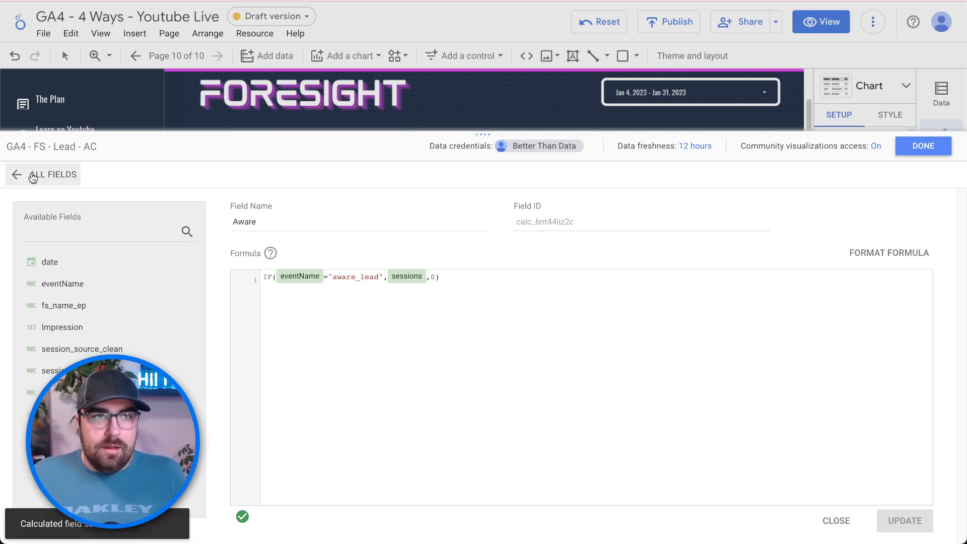
- Add an Engage calculated field, with the formula's event changed to engage_lead
left_click(26, 175)
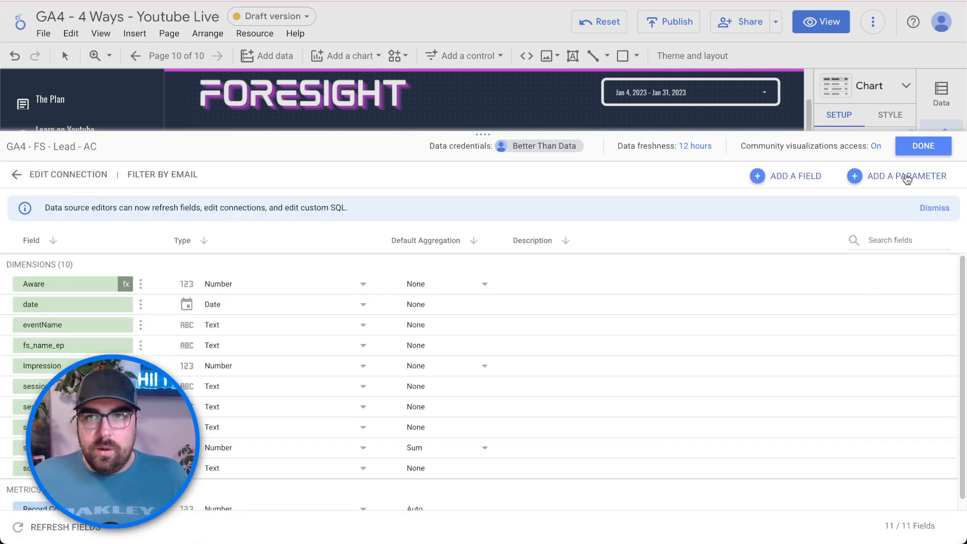
left_click(795, 184)
type("IF(eventName=\"impression_lead\",sessions,0)")
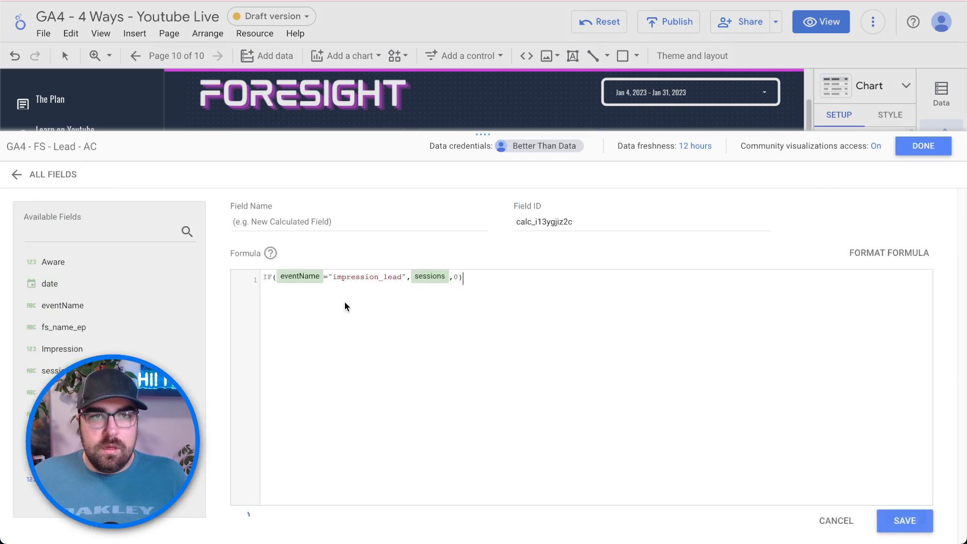
left_click(377, 278)
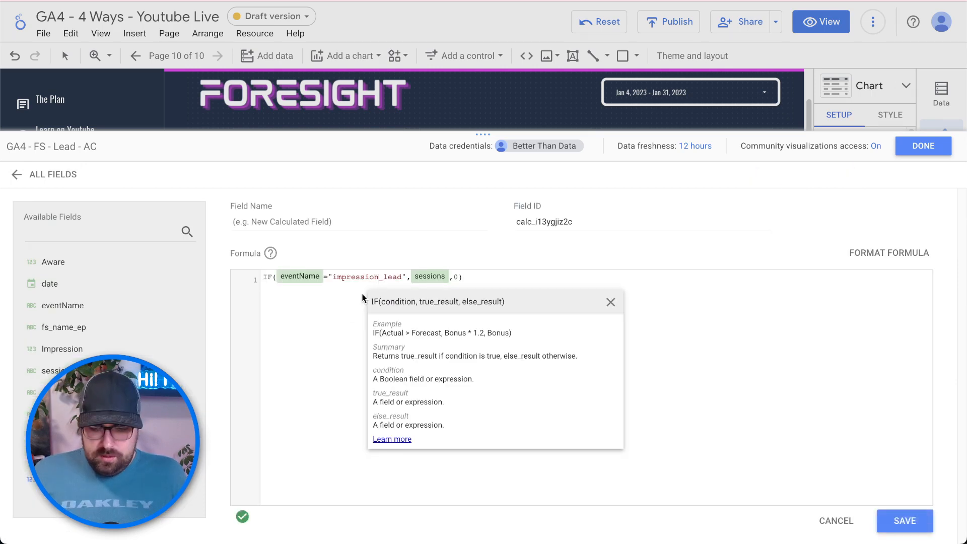
key("BackSpace")
key("BackSpace")
key("BackSpace")
key("BackSpace")
key("BackSpace")
key("BackSpace")
key("BackSpace")
key("BackSpace")
key("BackSpace")
key("BackSpace")
type("engage")
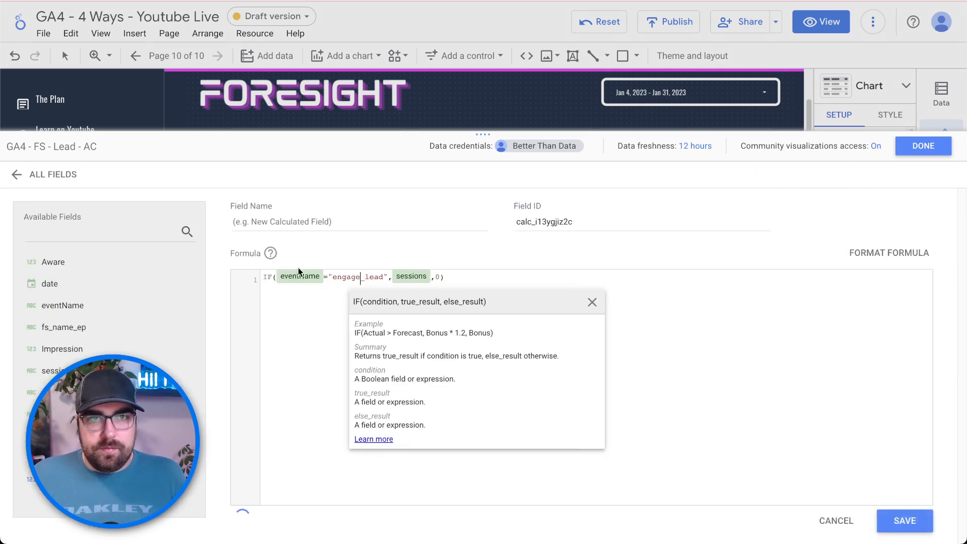
left_click(299, 217)
type("Engage")
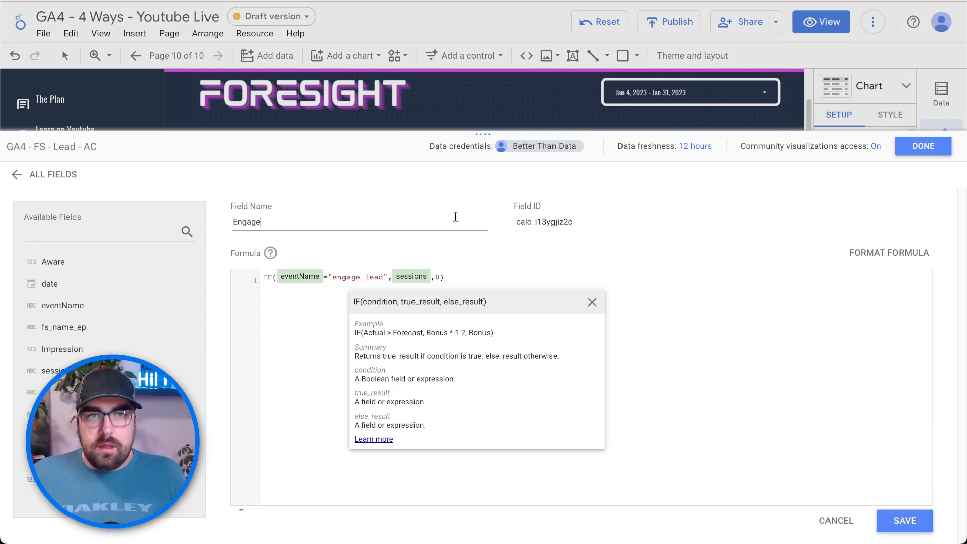
left_click(901, 520)
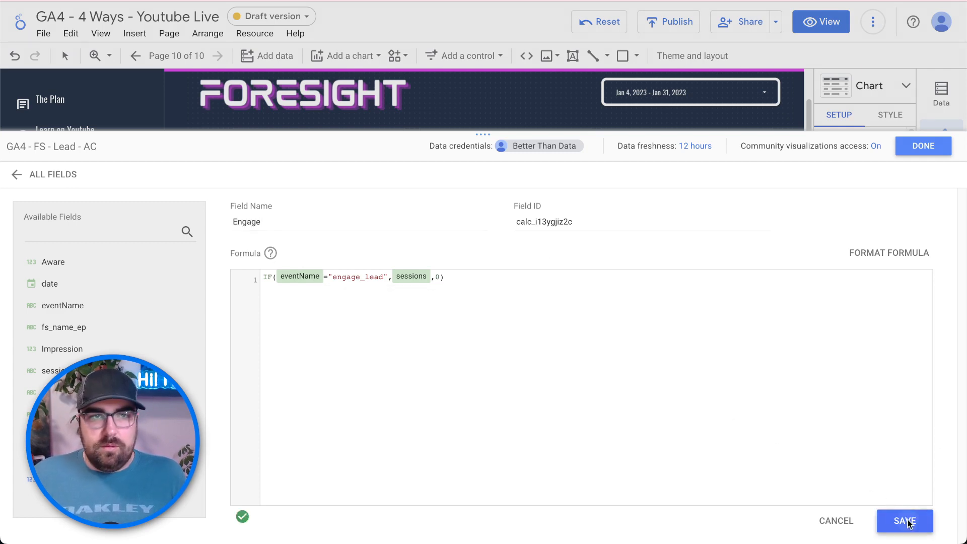
- Add a Generate field, IF(eventName="generate_lead", sessions, 0), and close the editor
left_click(69, 174)
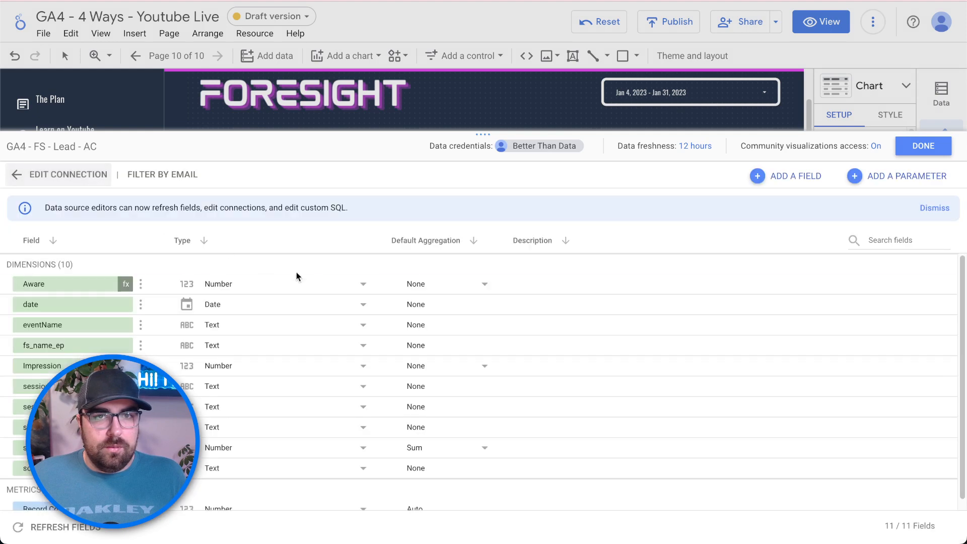
left_click(783, 179)
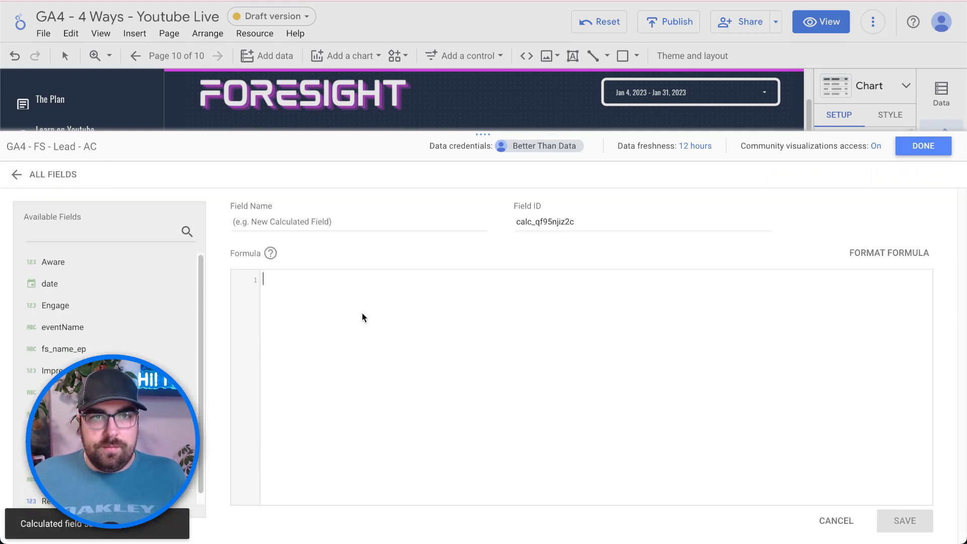
type("IF(eventName=\"impression_lead\",sessions,0)")
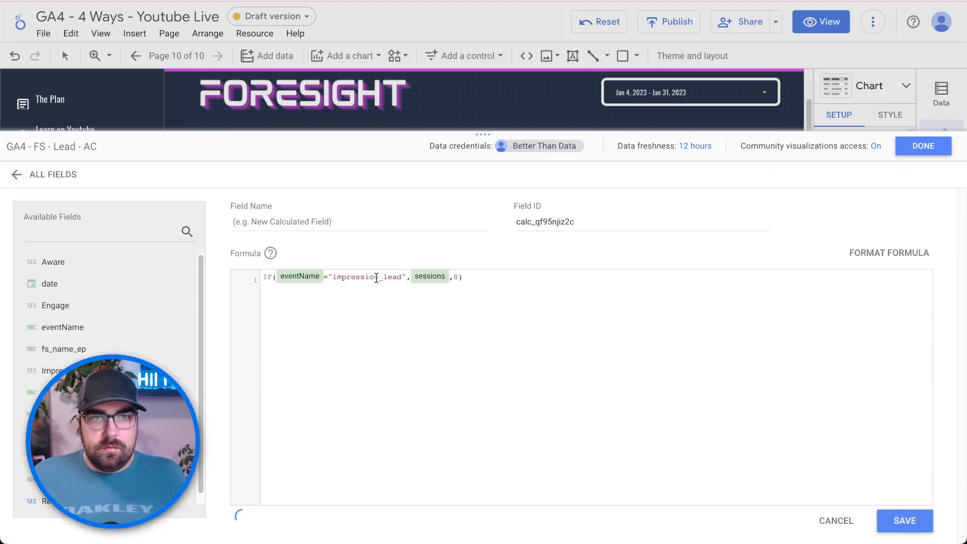
left_click(378, 278)
key("BackSpace")
key("BackSpace")
key("BackSpace")
key("BackSpace")
key("BackSpace")
key("BackSpace")
key("BackSpace")
key("BackSpace")
key("BackSpace")
key("BackSpace")
type("generate")
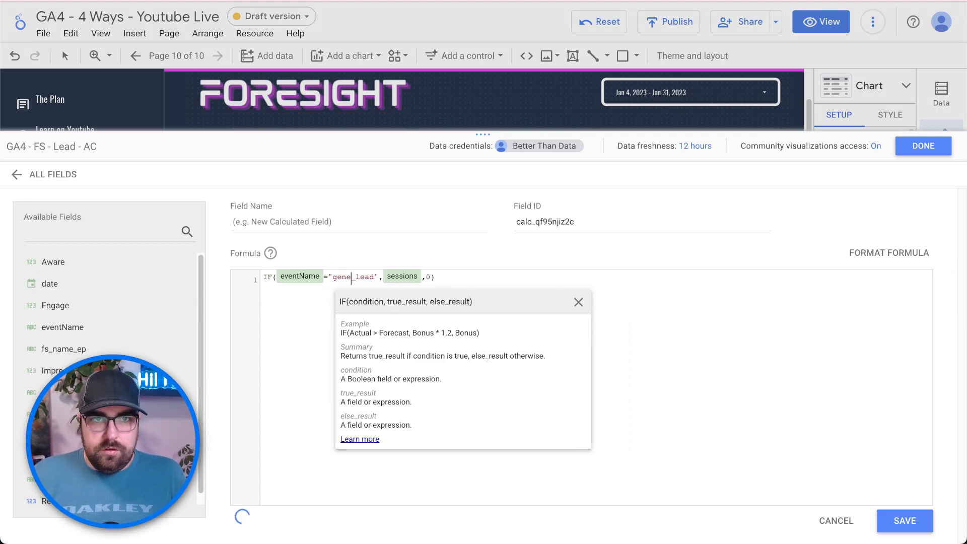
left_click(388, 228)
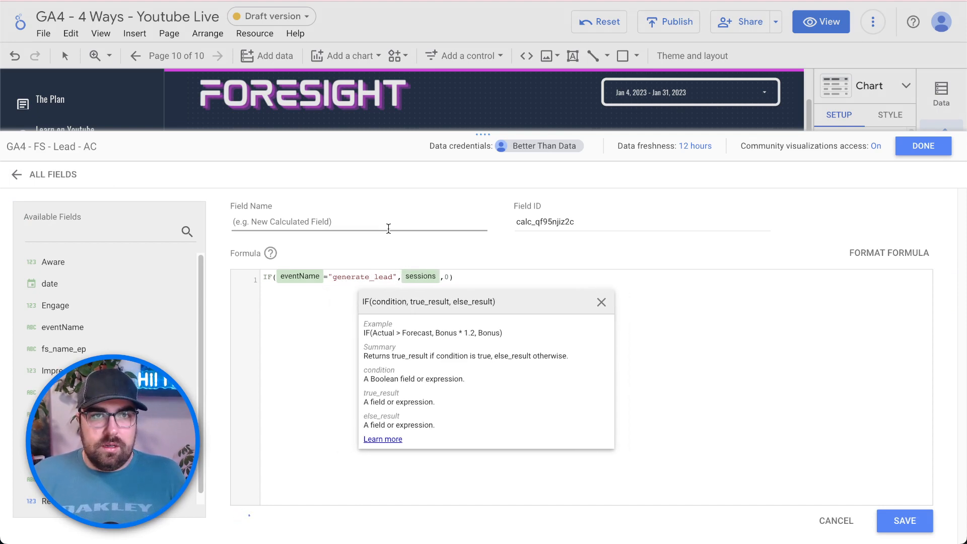
type("Gener")
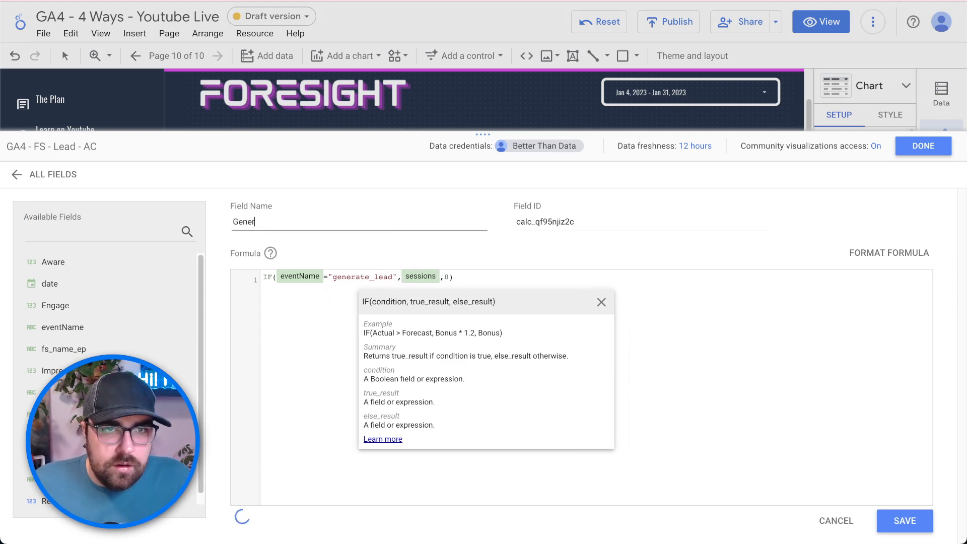
type("ate")
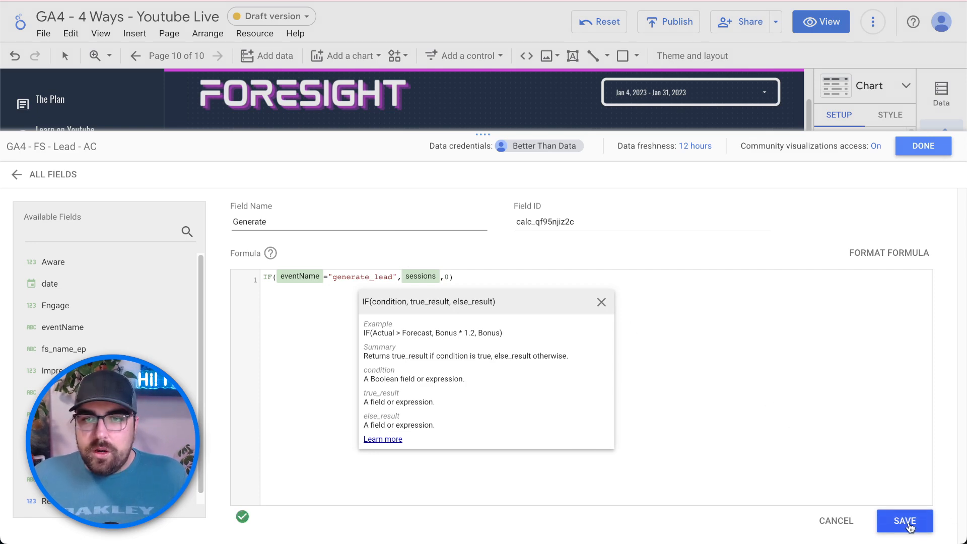
left_click(908, 524)
left_click(901, 150)
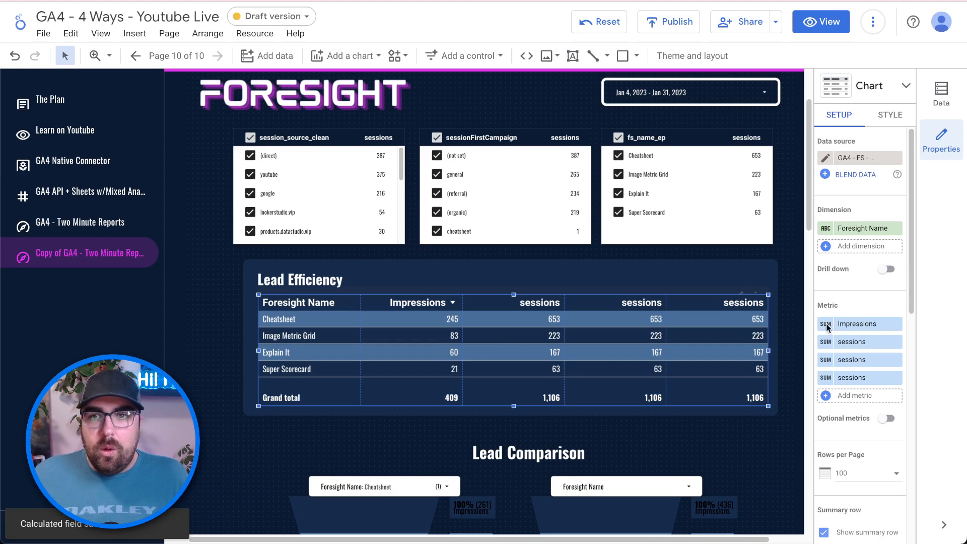
- Replace the table's three repeated sessions metrics with Aware, Engage and Generate
left_click(856, 341)
type("aware")
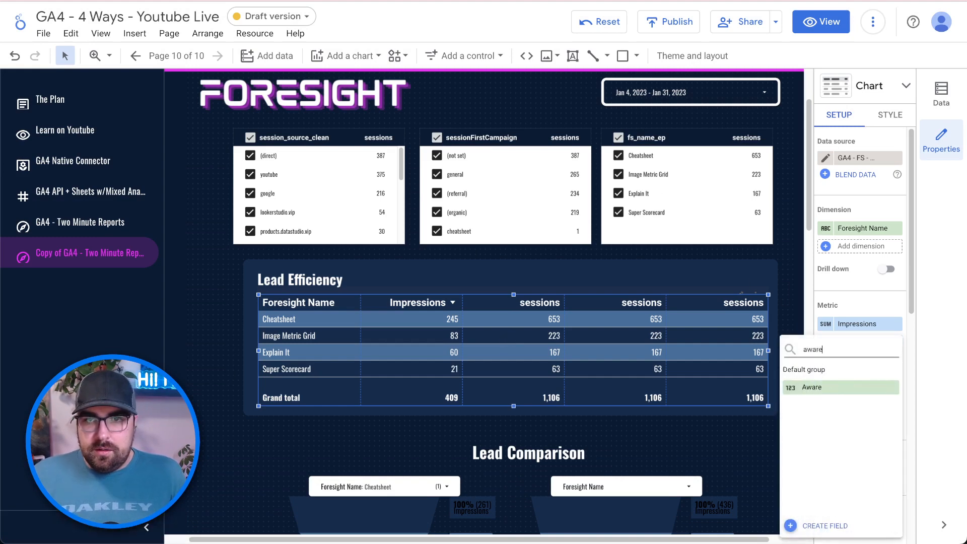
left_click(847, 388)
left_click(855, 364)
type("e")
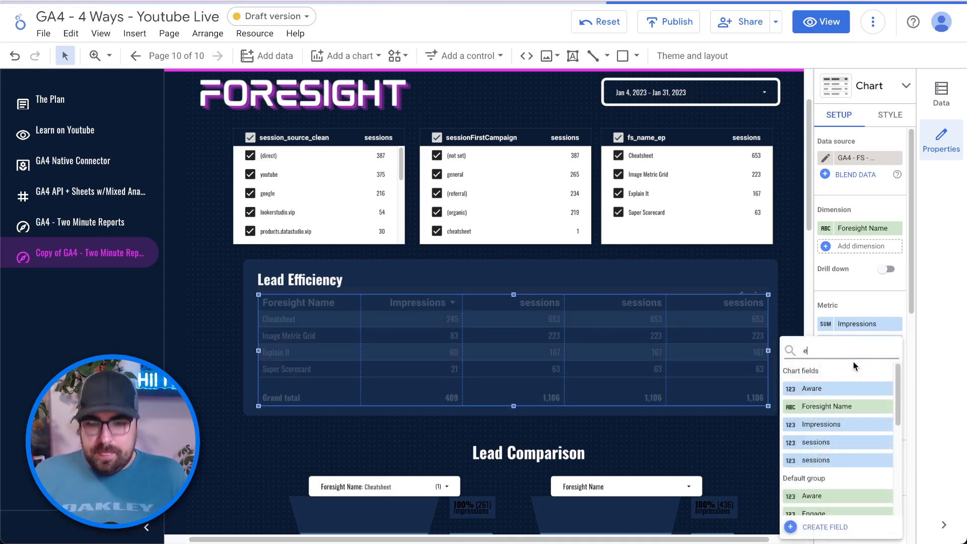
type("ngage")
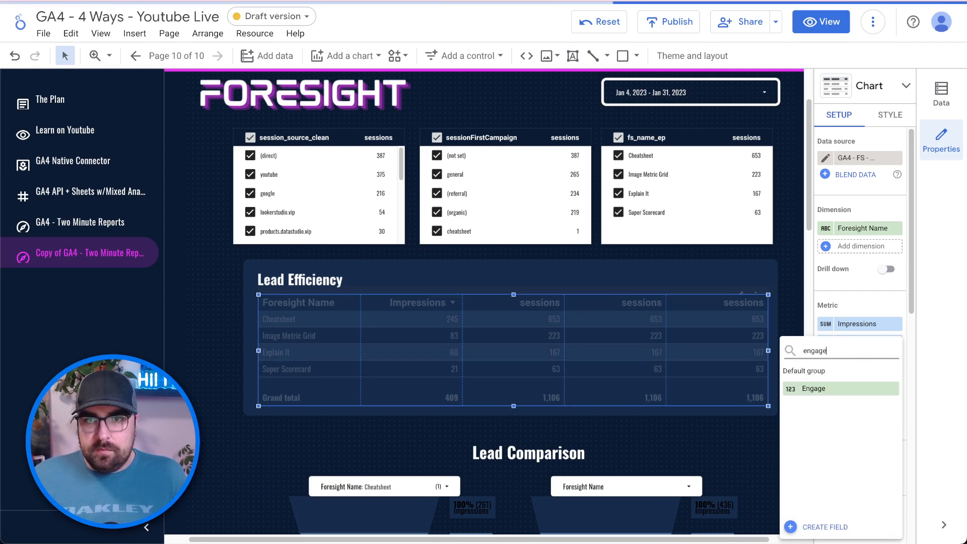
left_click(816, 388)
left_click(837, 378)
type("ge")
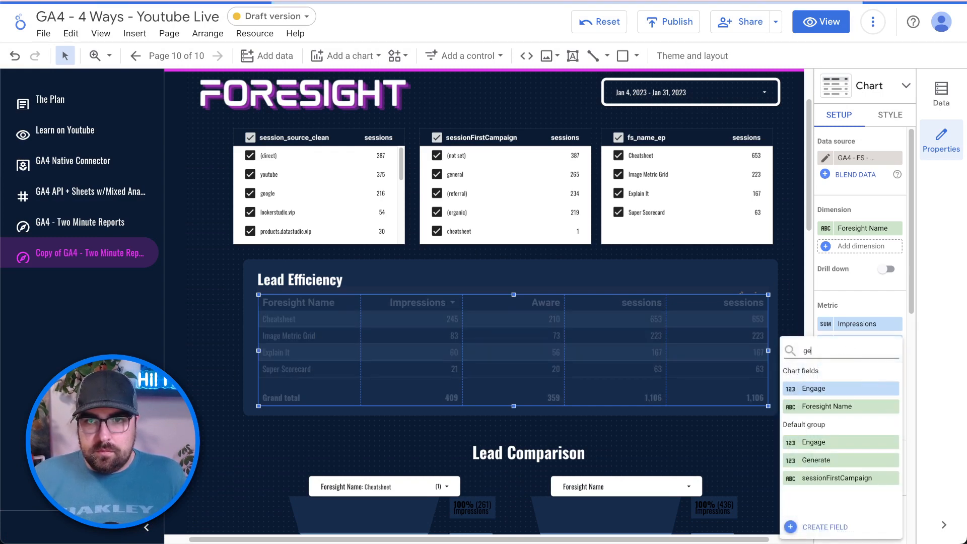
type("n")
left_click(871, 390)
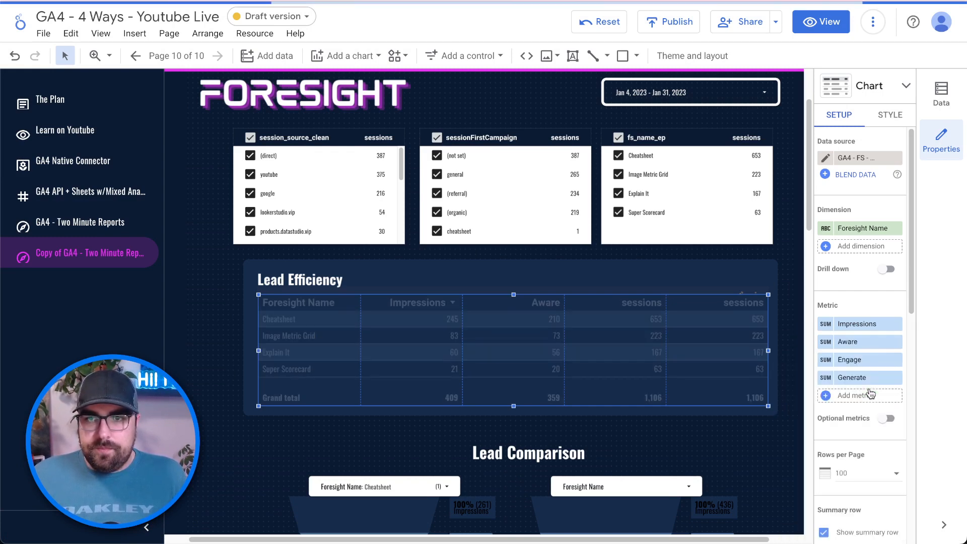
- Check the updated Lead Efficiency table totals, then reselect it and scroll its settings
left_click(793, 263)
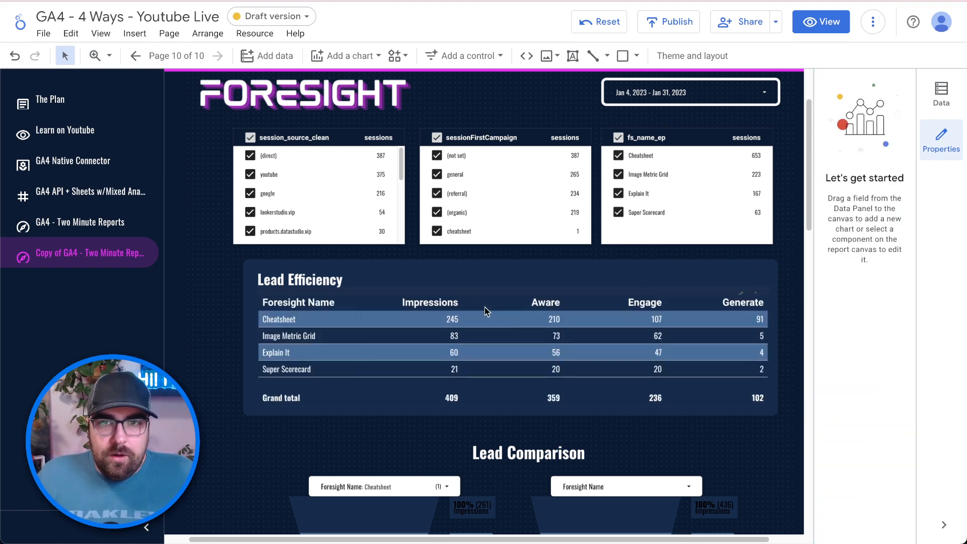
scroll(700, 328, "down", 1)
left_click(673, 335)
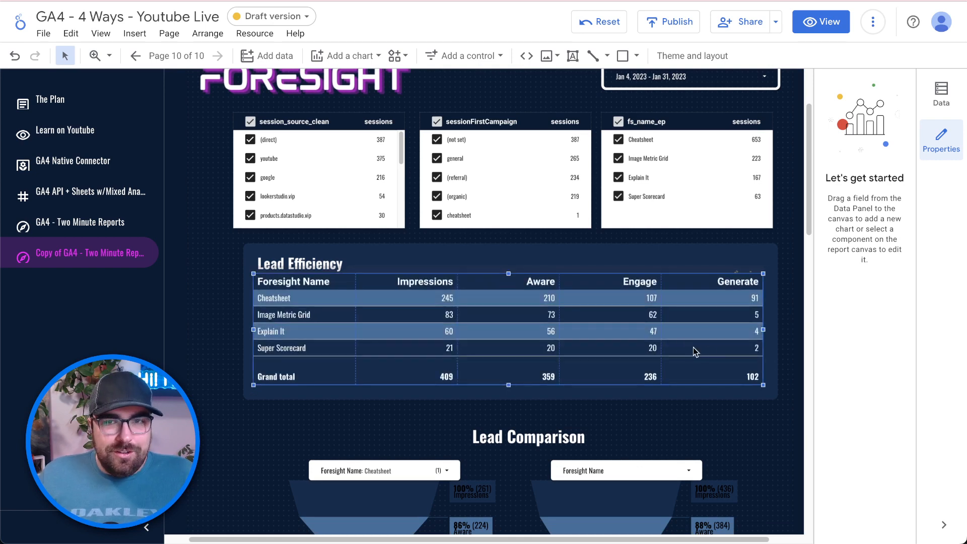
scroll(765, 356, "down", 1)
scroll(771, 393, "down", 2)
scroll(670, 460, "down", 5)
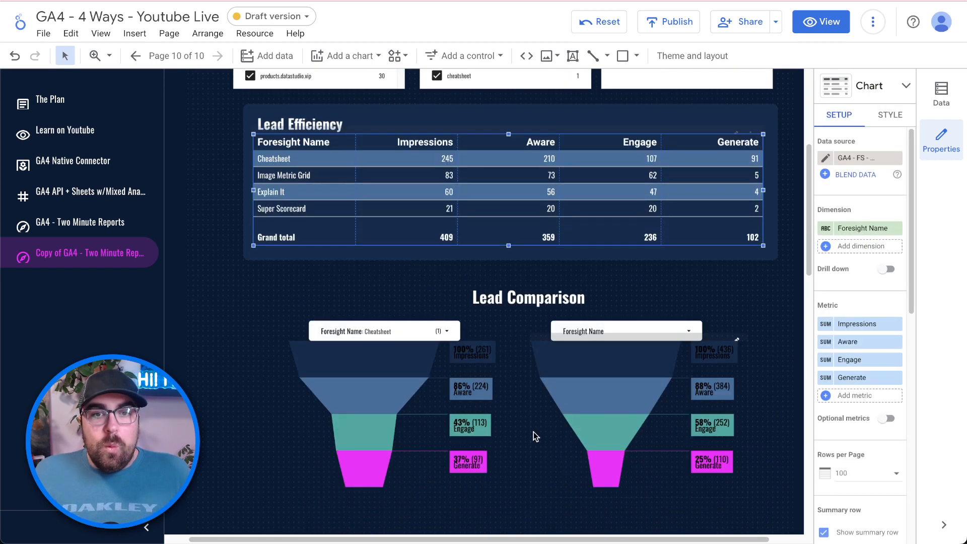
- Select the left and right Lead Comparison funnel groups to find their components
left_click(453, 404)
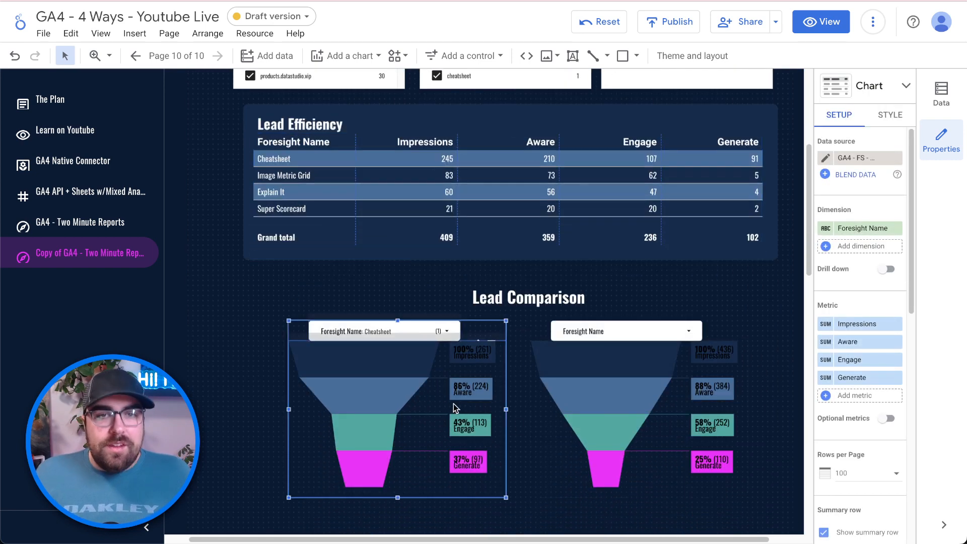
left_click(487, 332)
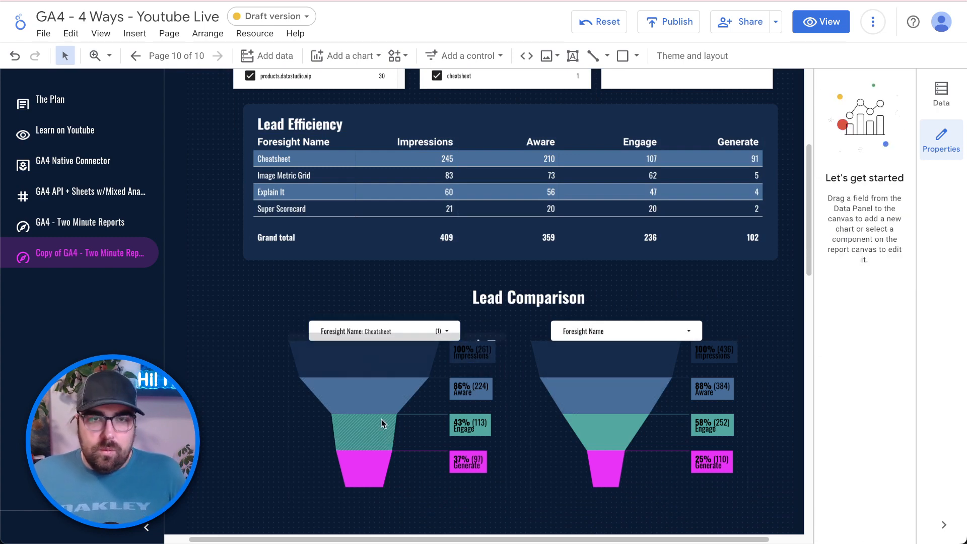
left_click(360, 324)
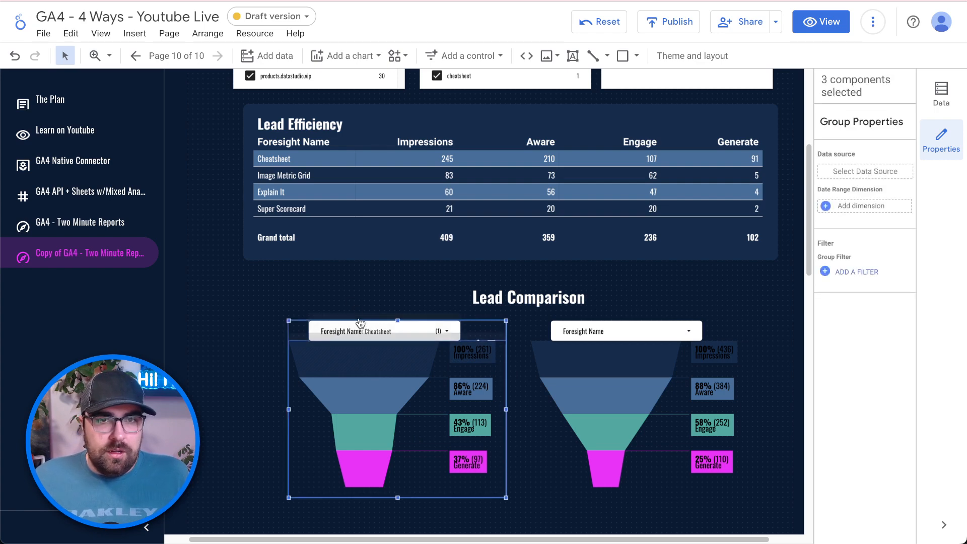
left_click(360, 324)
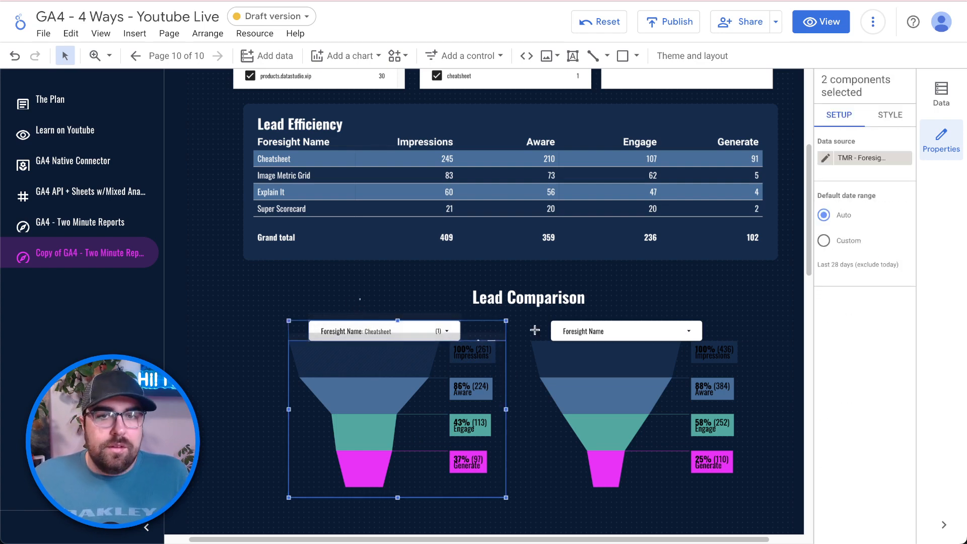
left_click(652, 358)
key("ctrl+f")
type("br")
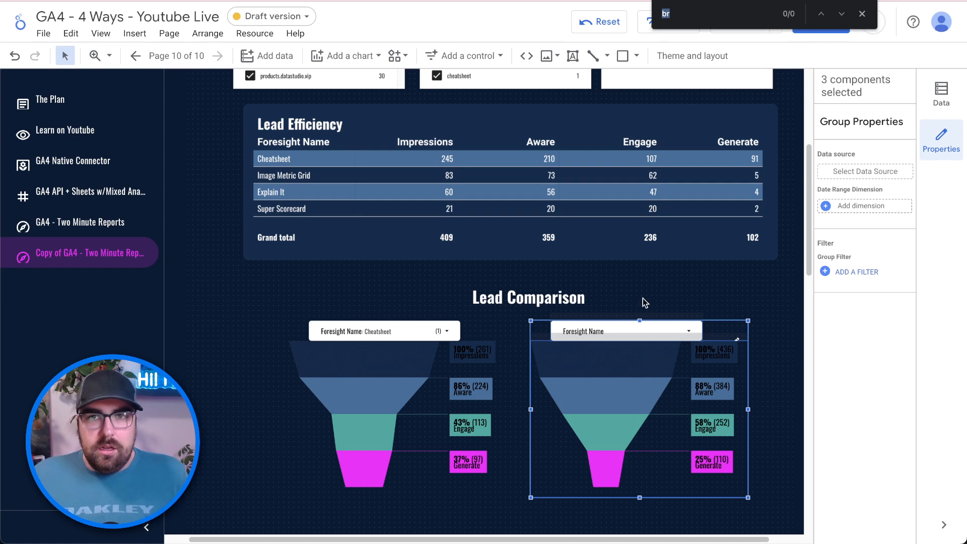
left_click(674, 291)
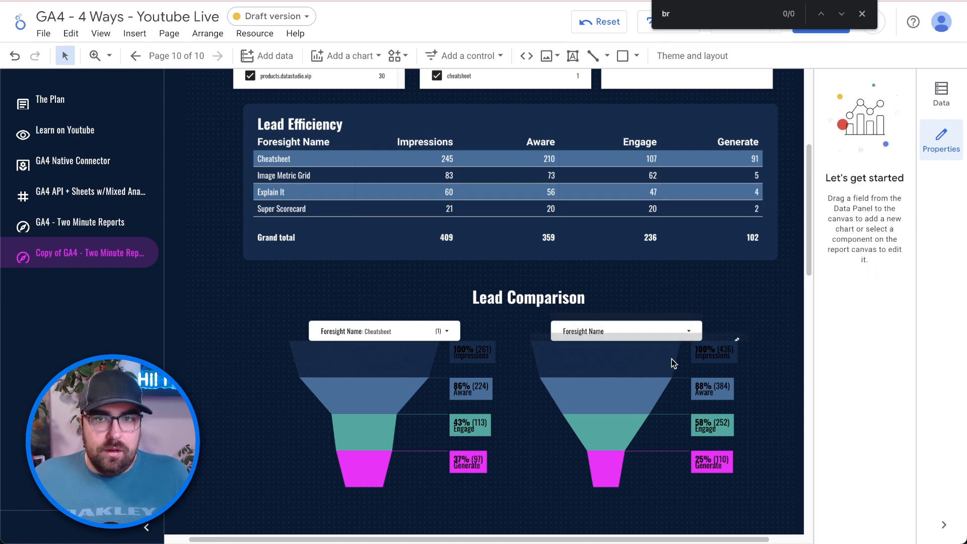
left_click(671, 322)
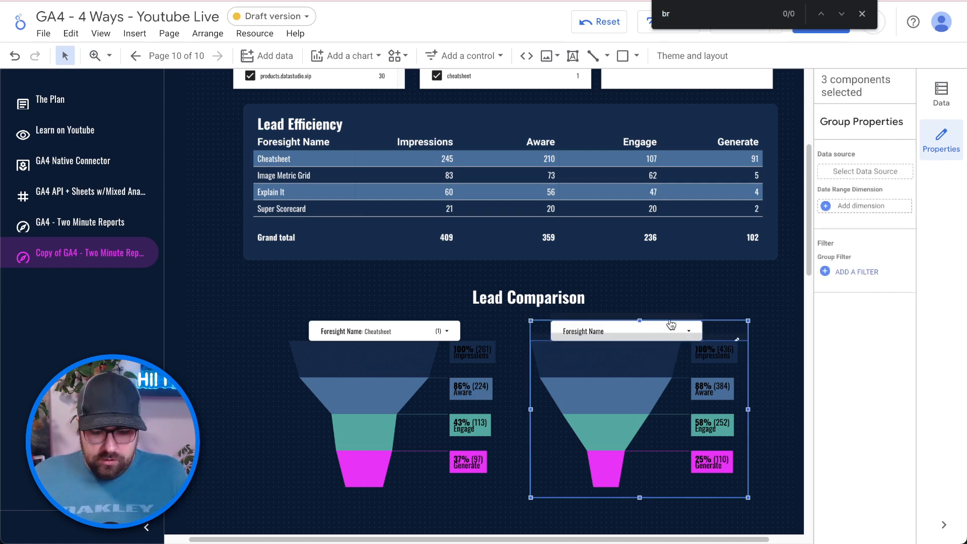
- Ungroup the right funnel's components and select the left funnel chart by itself
key("ctrl+shift+g")
left_click(671, 310)
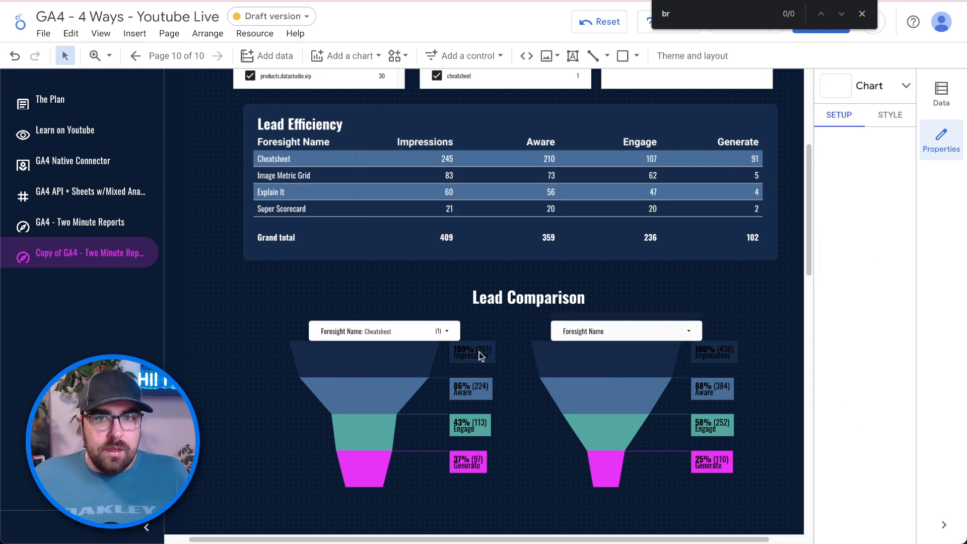
left_click(446, 370)
right_click(446, 371)
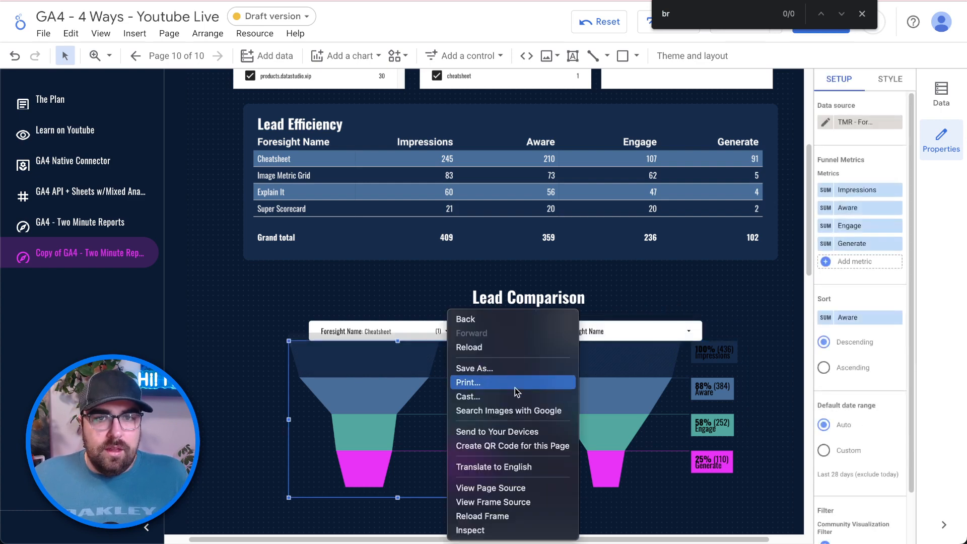
left_click(434, 347)
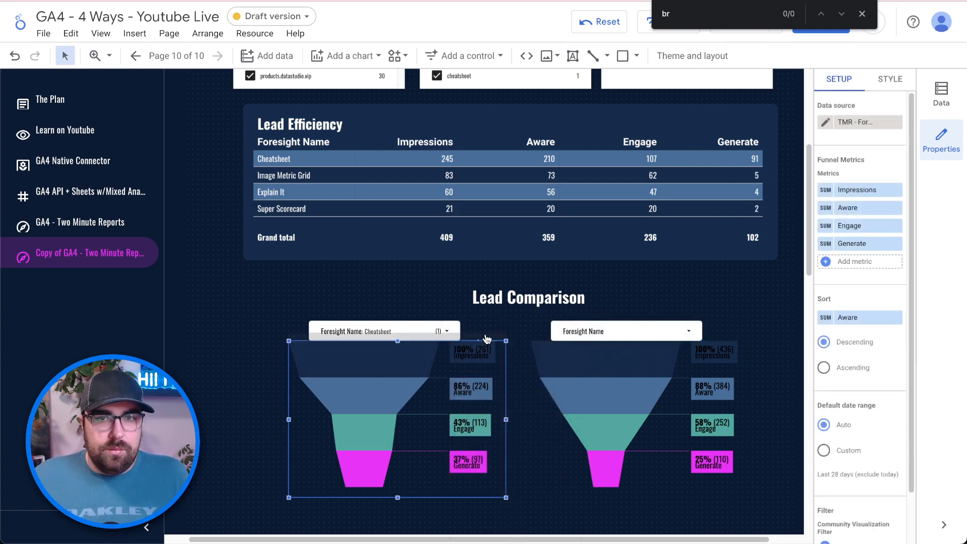
left_click(484, 272)
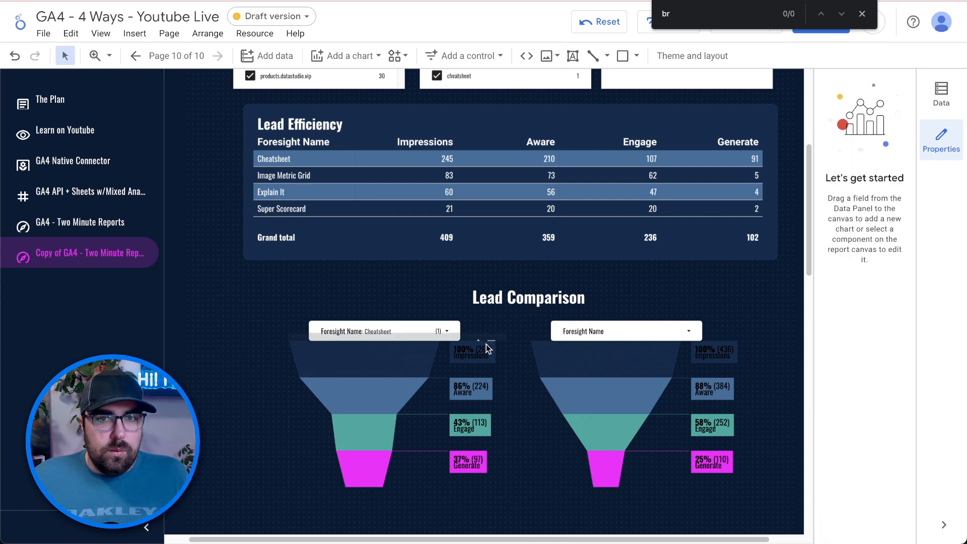
left_click(486, 344)
right_click(485, 341)
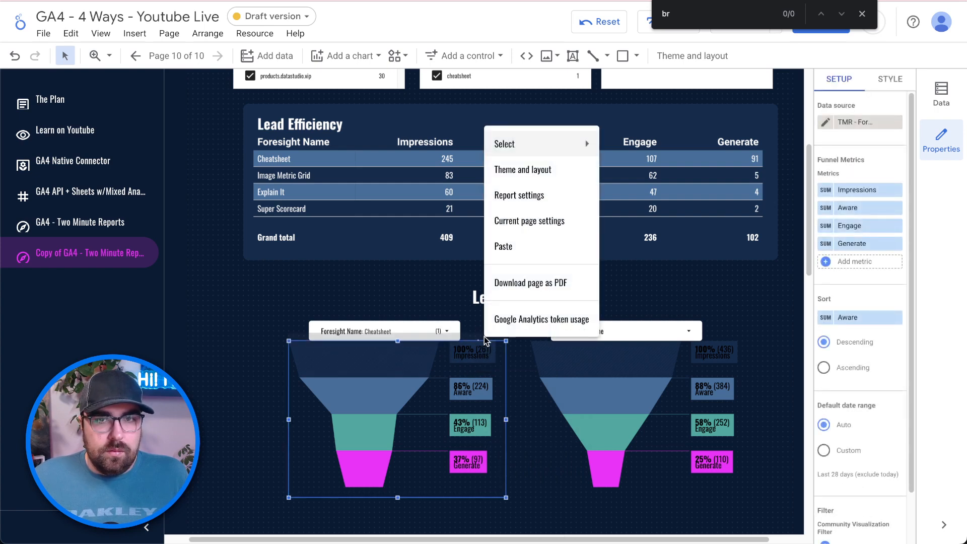
left_click(399, 483)
right_click(403, 400)
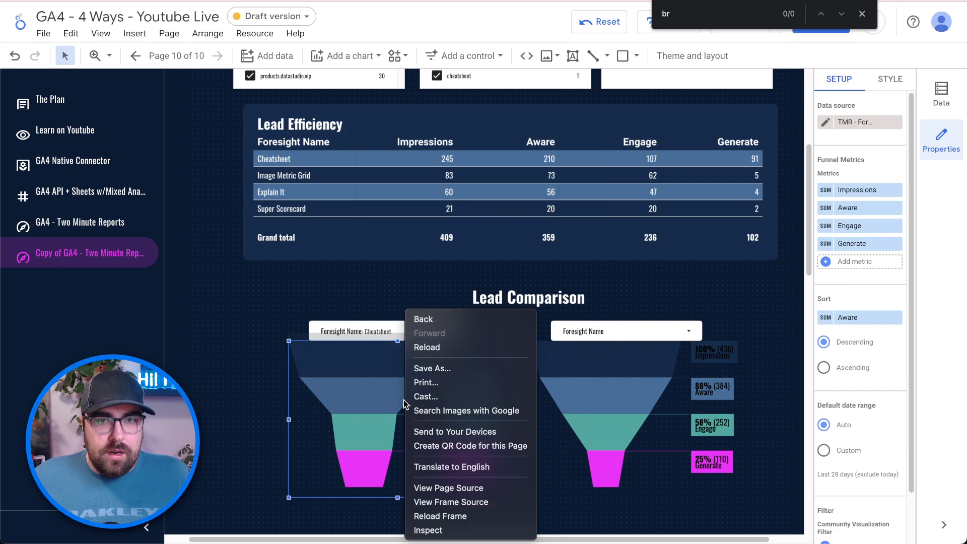
left_click(337, 347)
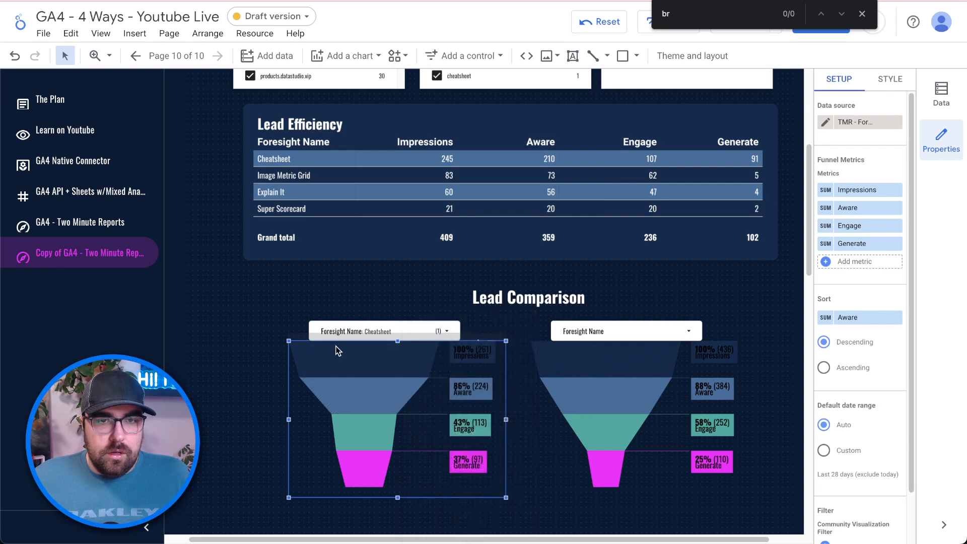
- Switch the left funnel to GA4 - FS - Lead - AC and select all charts using that source
left_click(875, 124)
scroll(857, 176, "up", 5)
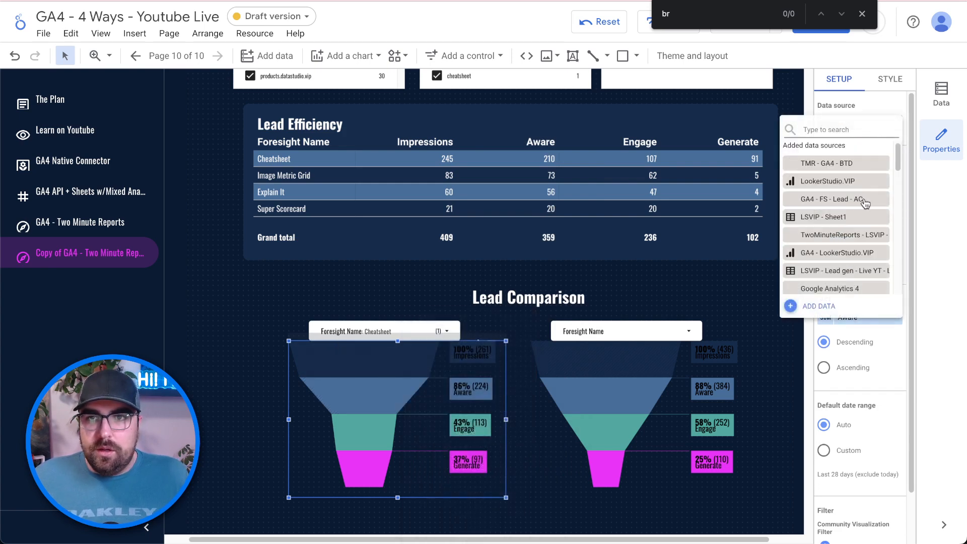
left_click(865, 203)
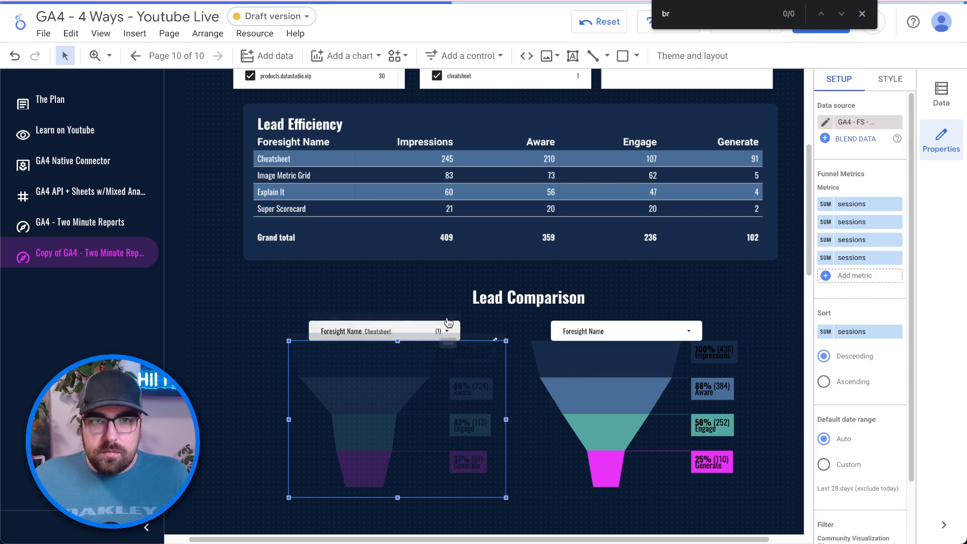
right_click(449, 322)
mouse_move(537, 3)
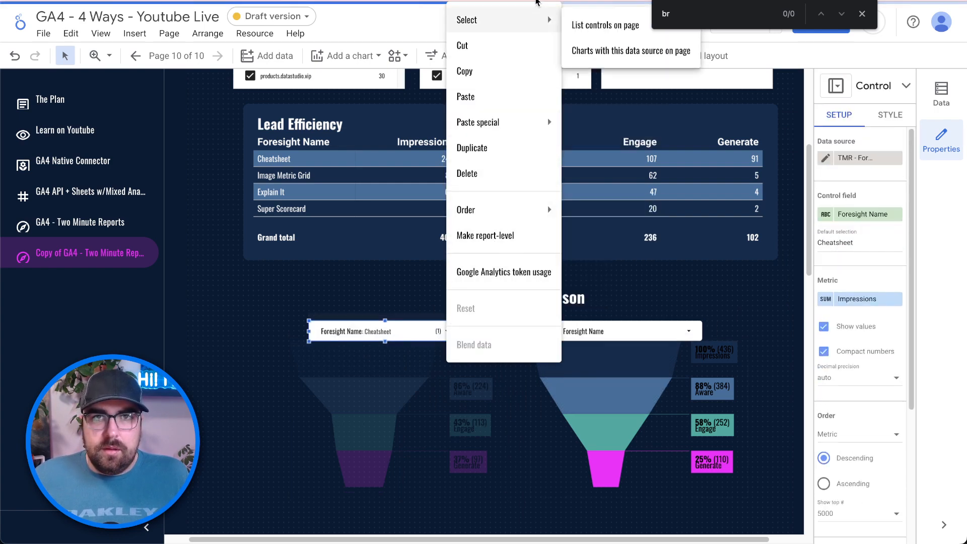
left_click(631, 50)
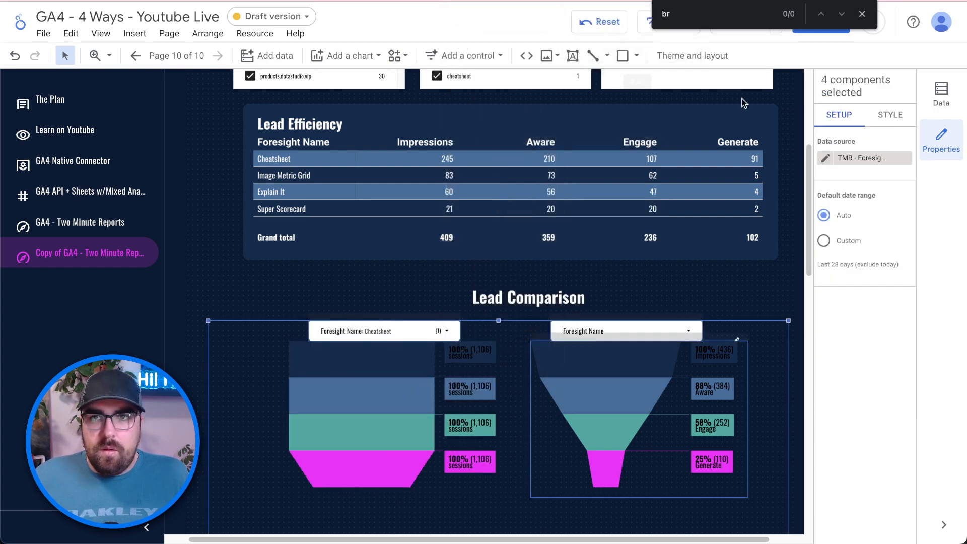
left_click(863, 159)
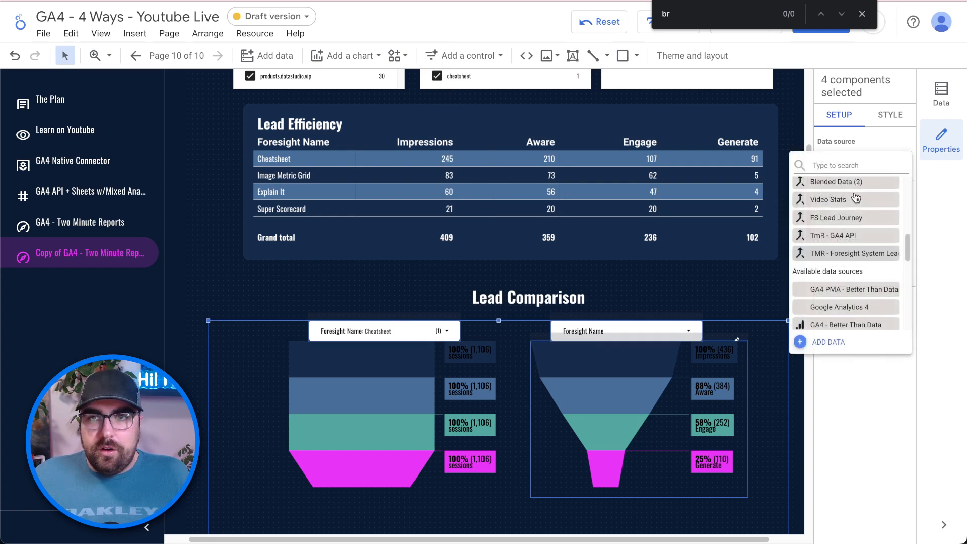
- Apply GA4 - FS - Lead - AC to the selected charts and set the left funnel's first stages to Impression and Aware
left_click(868, 240)
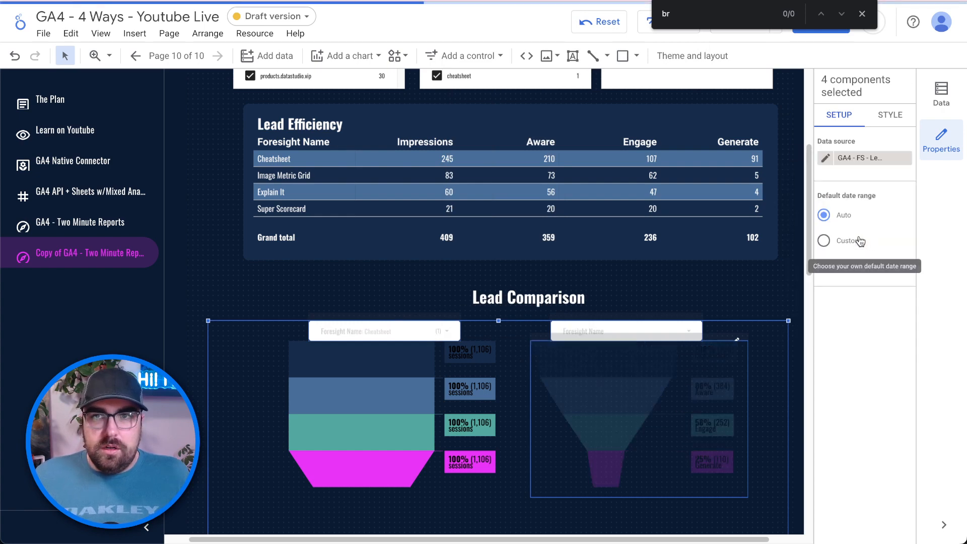
left_click(465, 411)
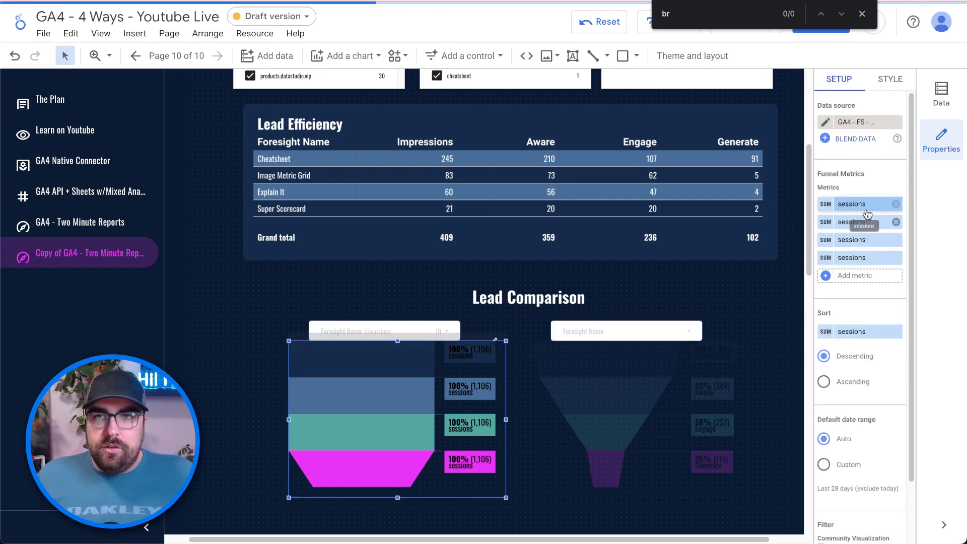
left_click(863, 205)
type("impres")
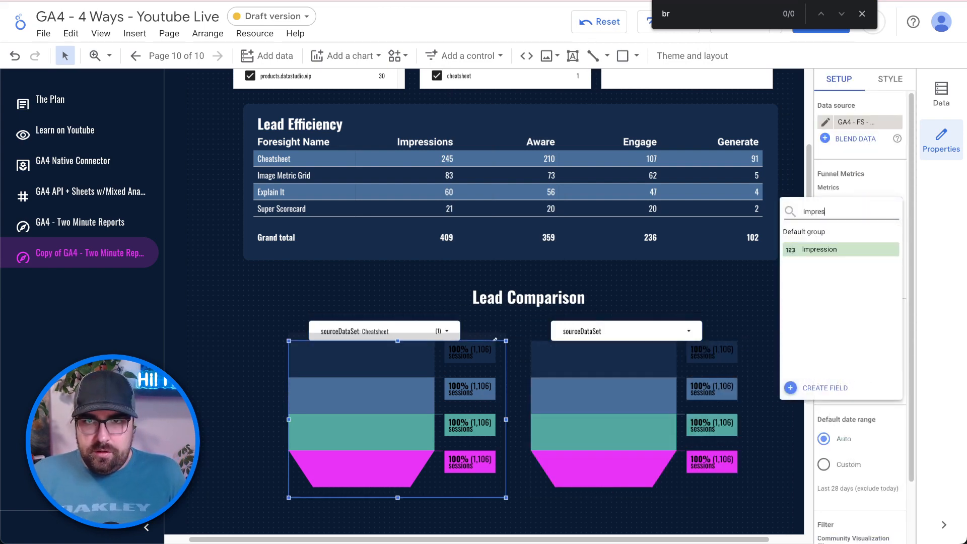
left_click(859, 250)
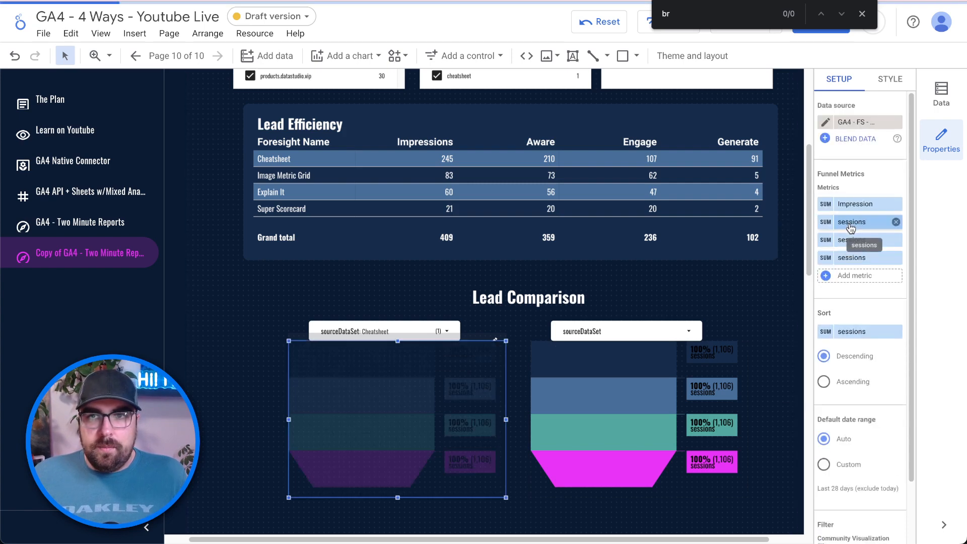
left_click(851, 223)
type("aware")
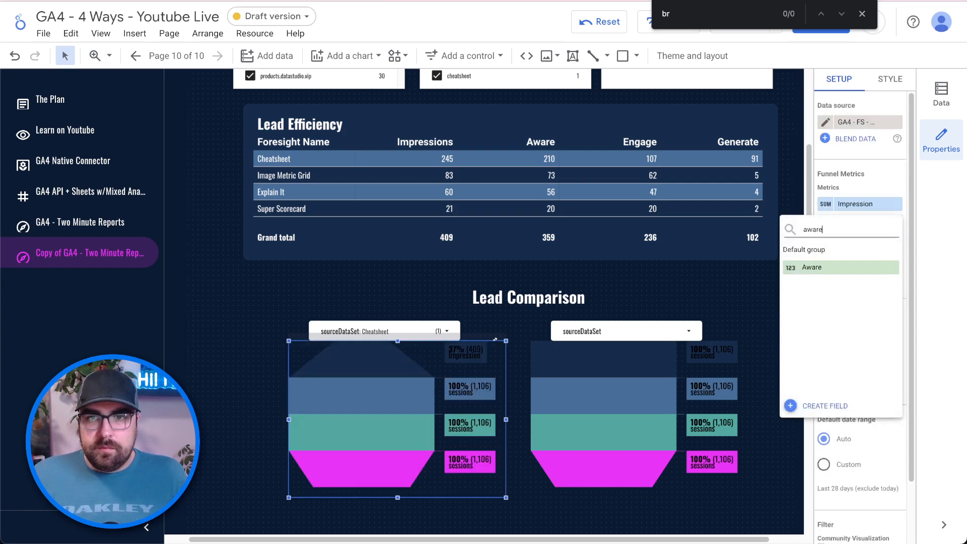
left_click(852, 267)
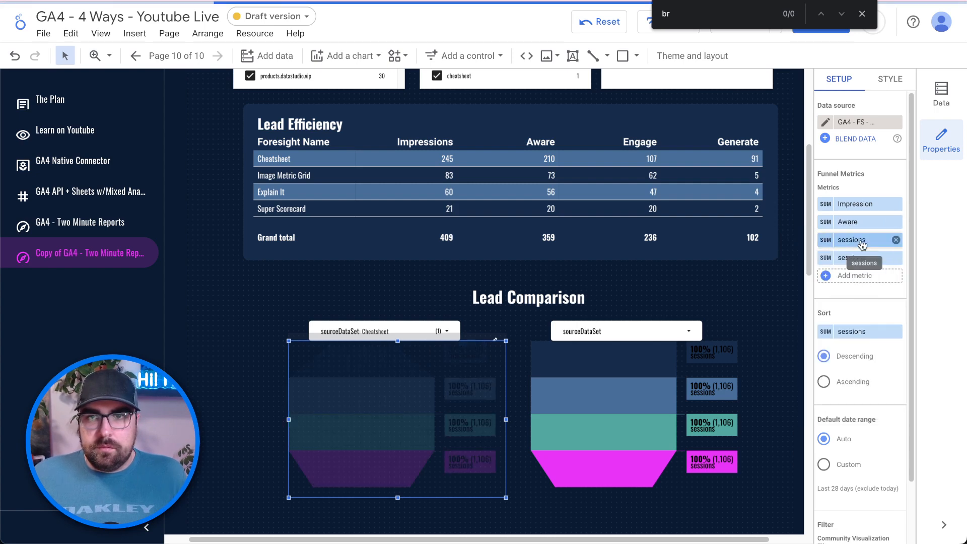
- Set the left funnel's third and fourth stages to Engage and Generate
left_click(851, 240)
type("engage")
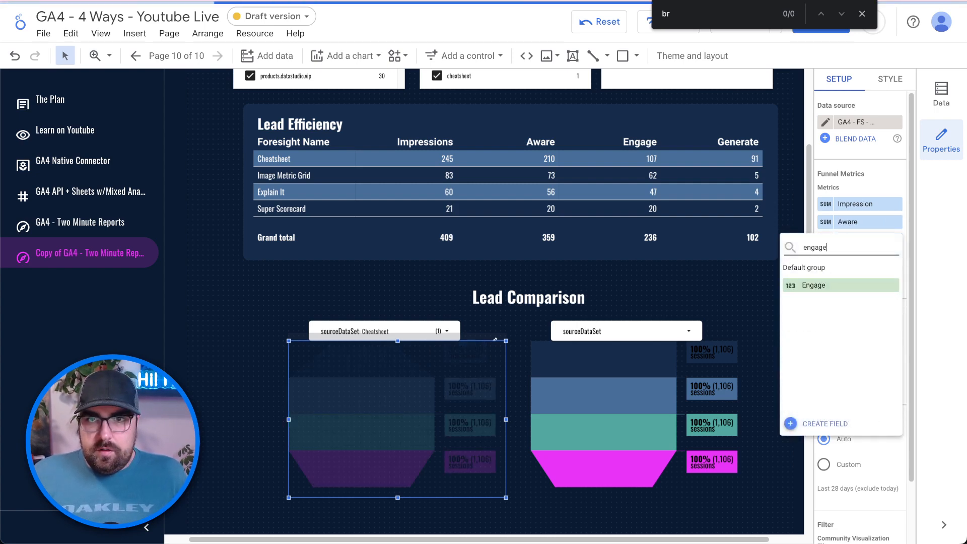
left_click(849, 283)
left_click(852, 258)
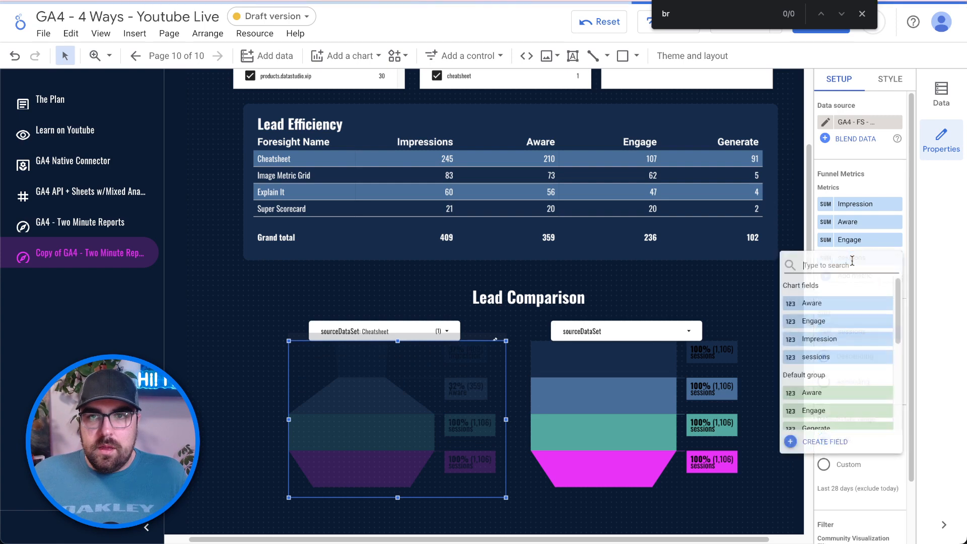
type("ge")
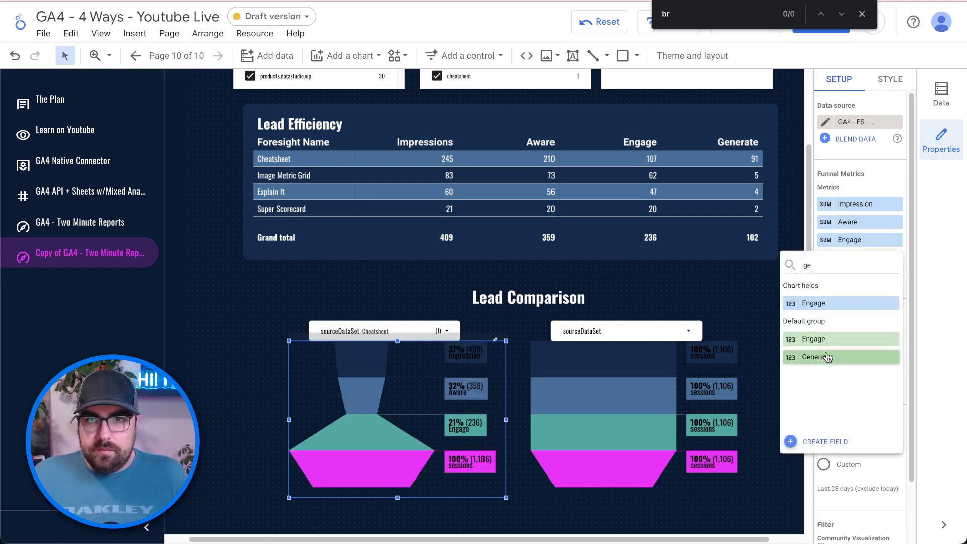
left_click(826, 356)
- Compare against the right funnel, correct the left funnel's second stage to Aware, then select the right funnel
left_click(689, 420)
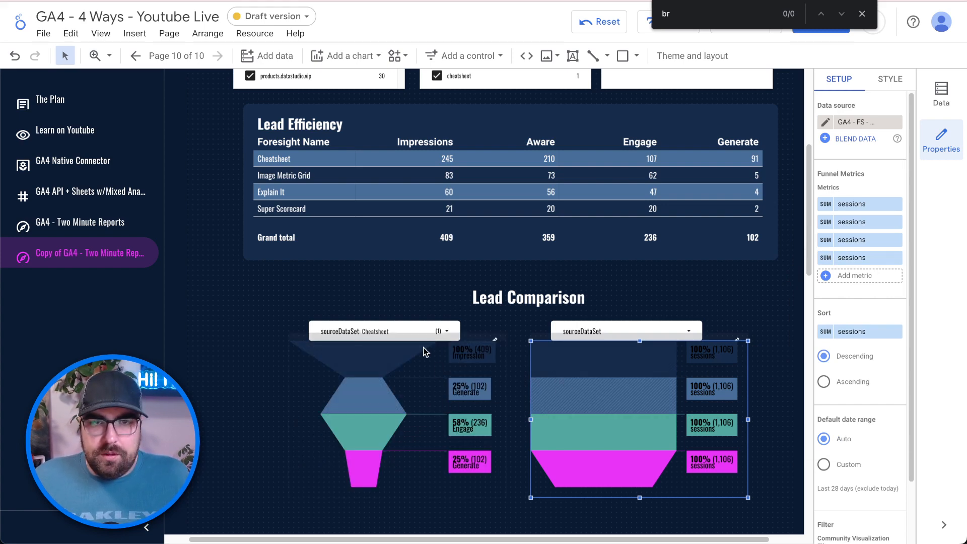
left_click(475, 338)
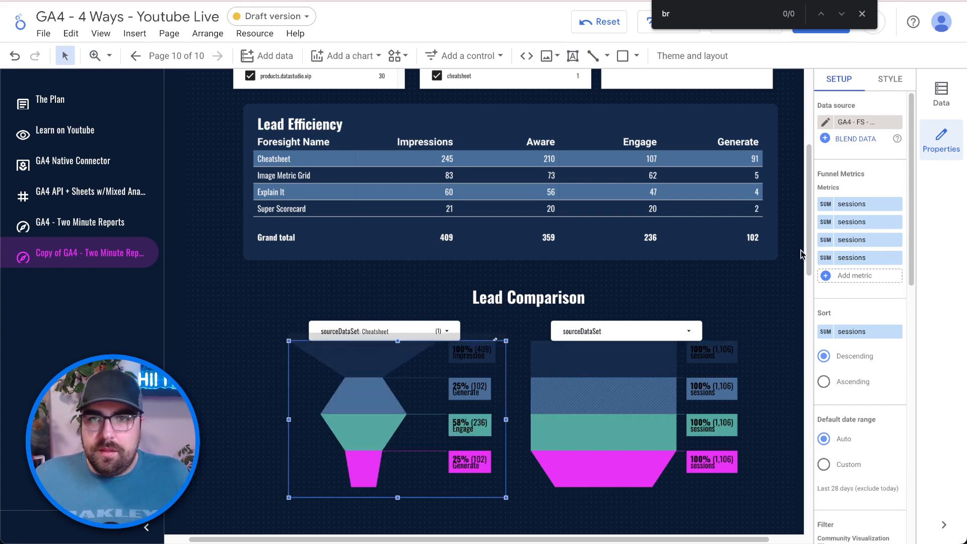
left_click(876, 222)
type("awa")
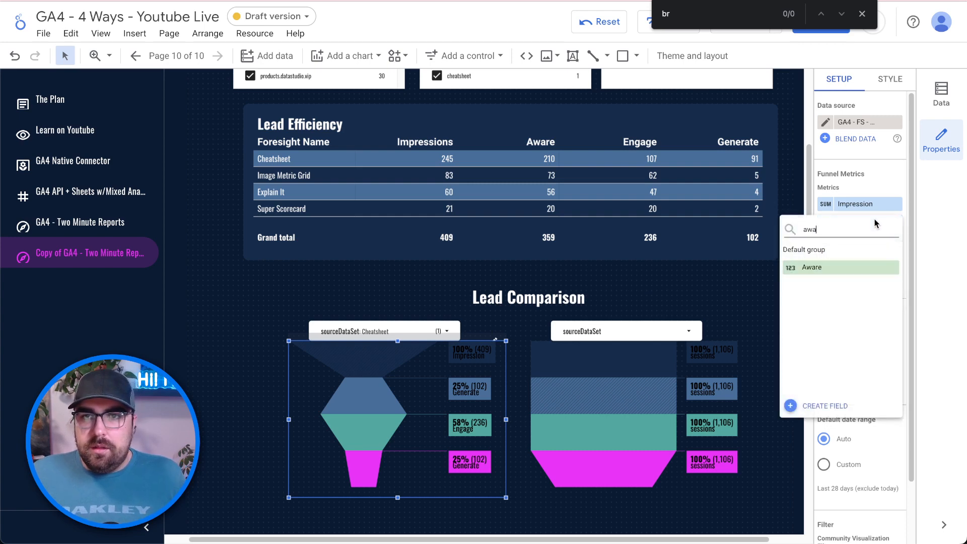
type("re")
left_click(845, 267)
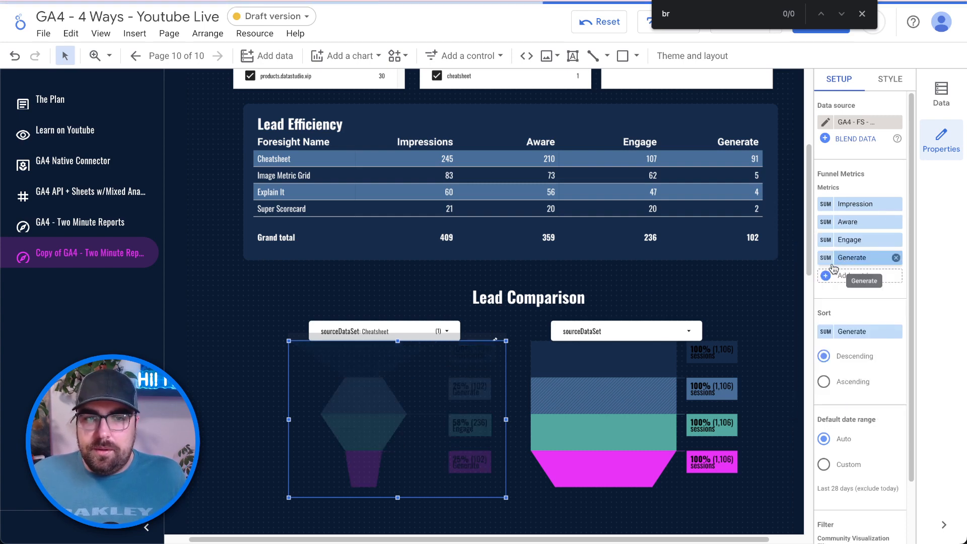
left_click(590, 371)
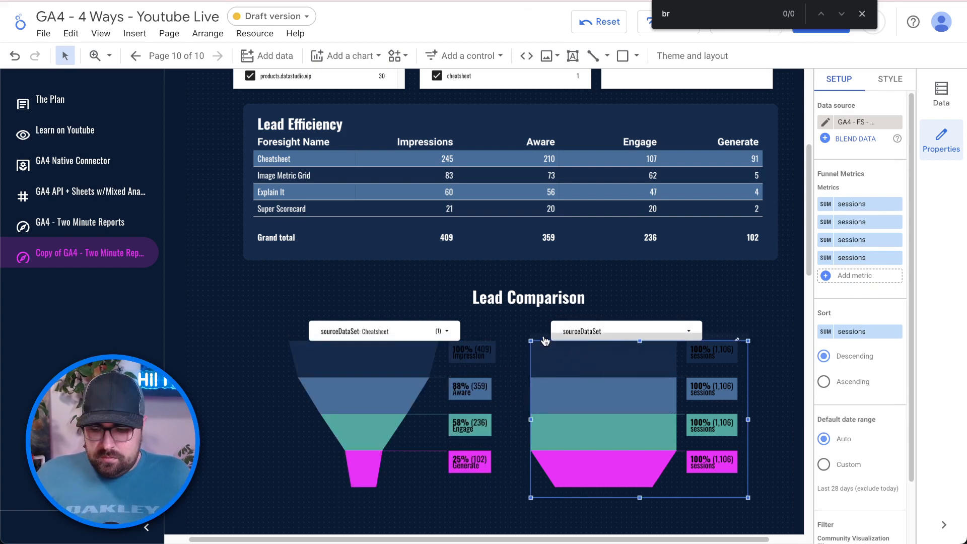
- Delete the right funnel and drag the duplicated Impression-to-Generate funnel under the second dropdown
key("Delete")
left_click(447, 396)
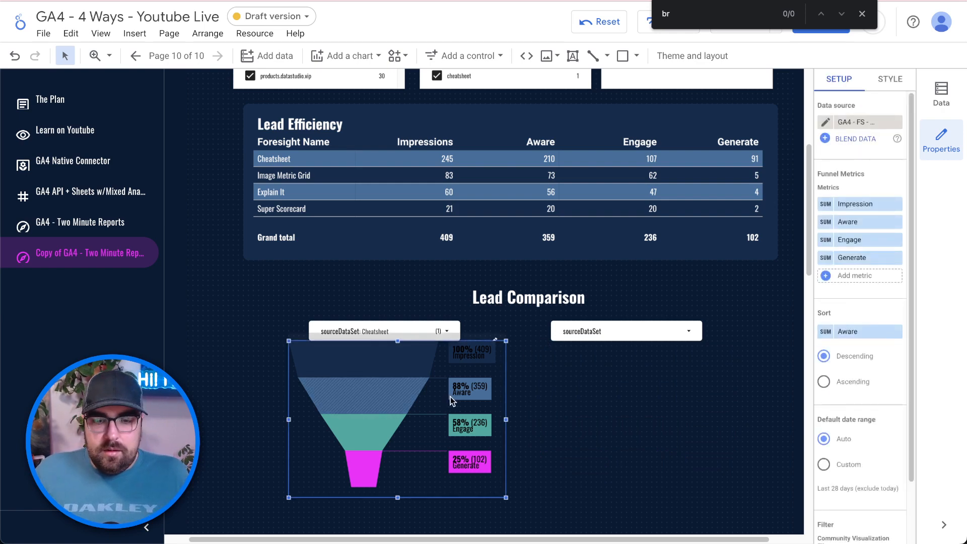
scroll(478, 342, "down", 3)
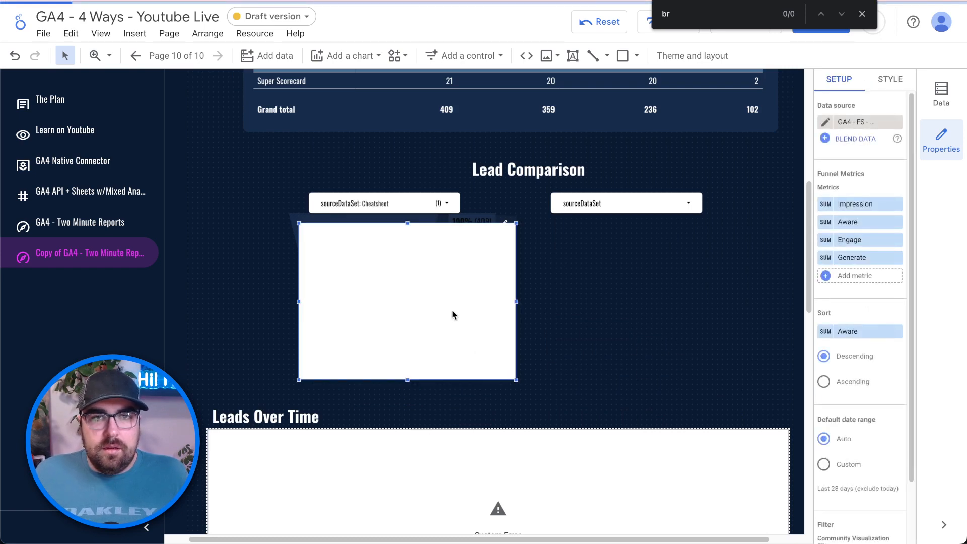
left_click(636, 322)
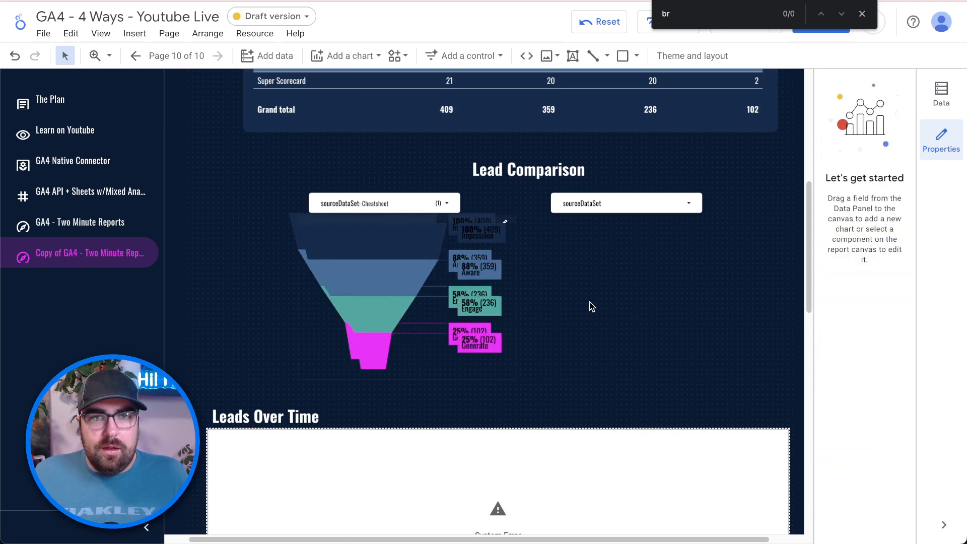
left_click(494, 235)
left_click_drag(494, 235, 696, 216)
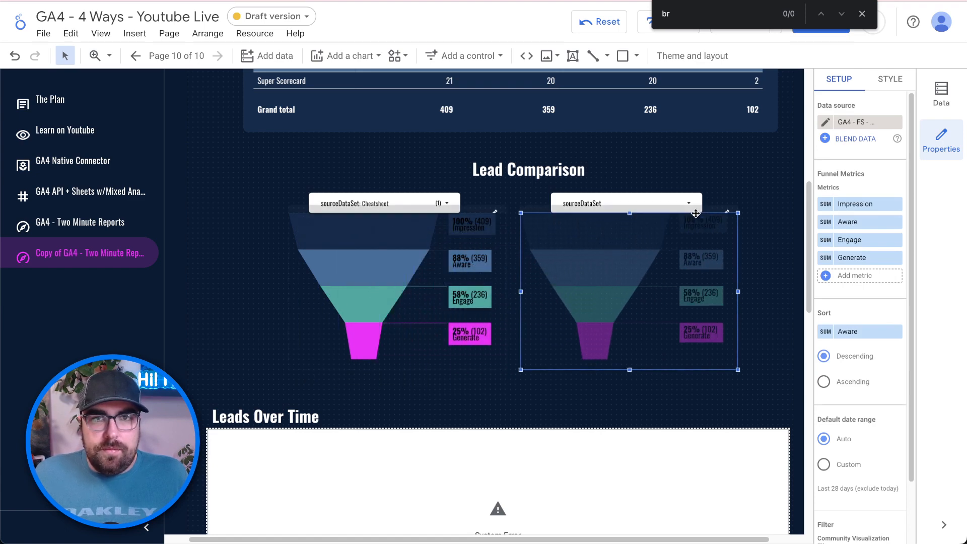
- Change the right dropdown filter's control field to fs_name_ep
left_click(690, 193)
right_click(690, 192)
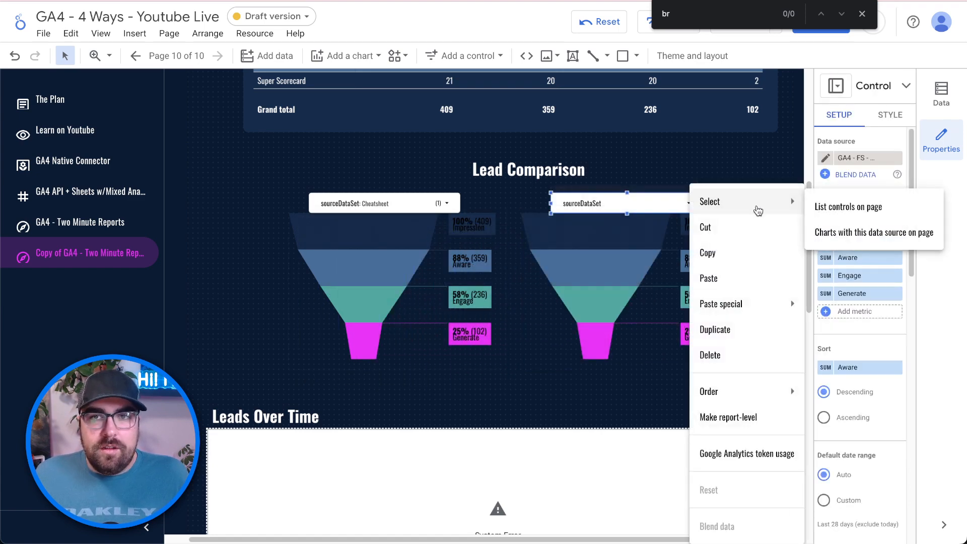
key("Escape")
left_click(835, 229)
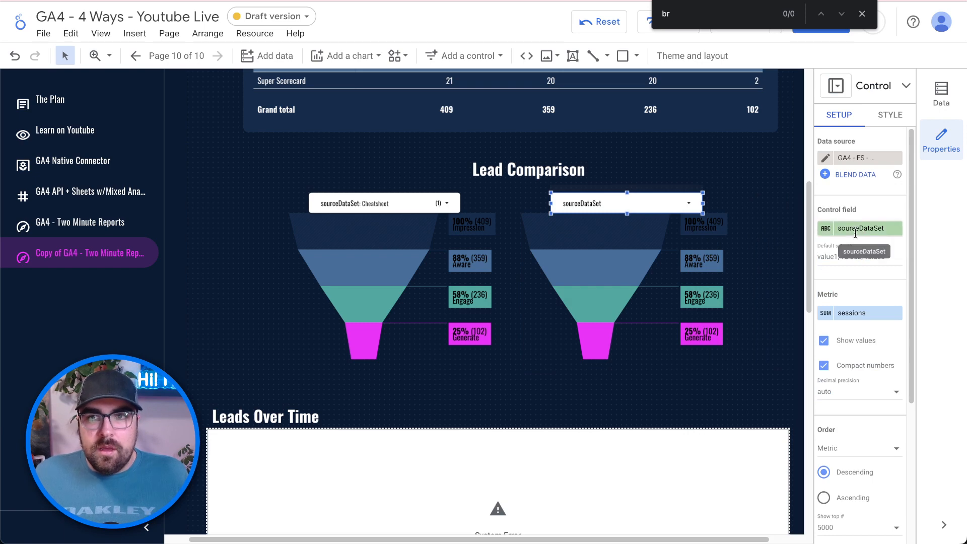
type("fs")
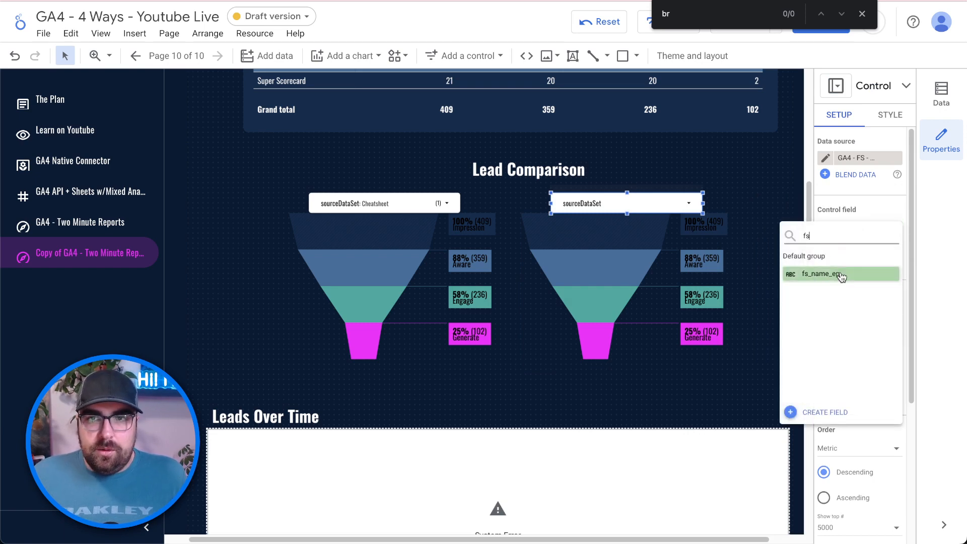
left_click(836, 273)
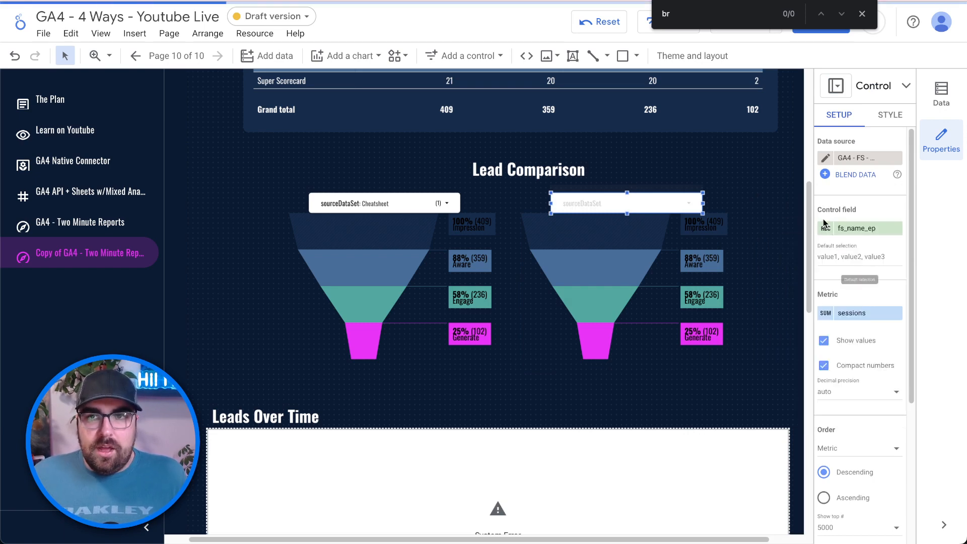
- Change the left dropdown filter's control field to fs_name_ep as well
left_click(367, 196)
left_click(440, 199)
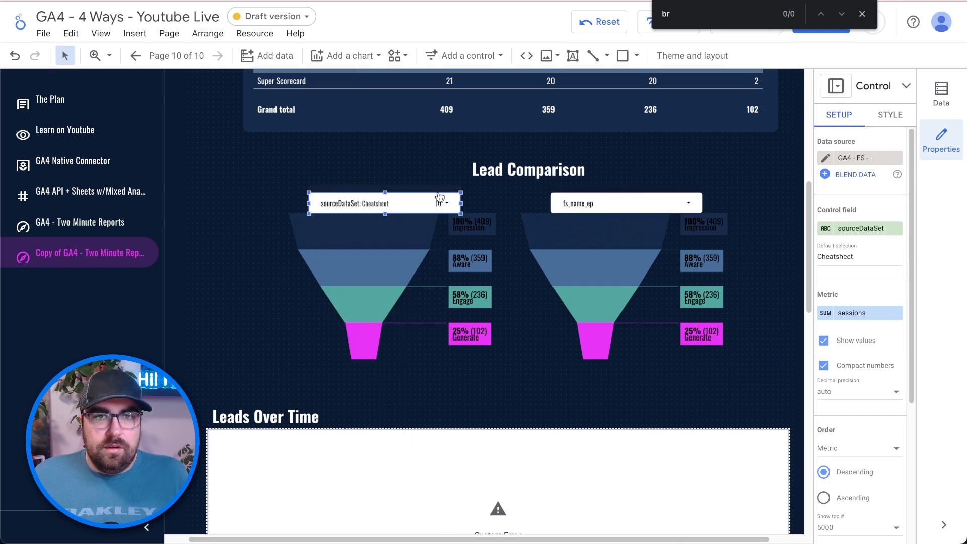
left_click(822, 227)
type("fs")
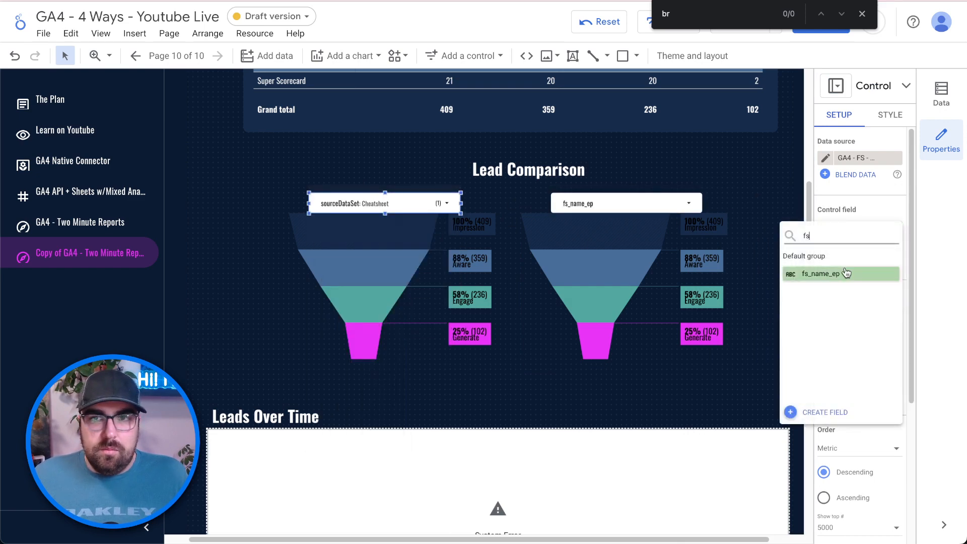
left_click(846, 273)
scroll(671, 386, "down", 1)
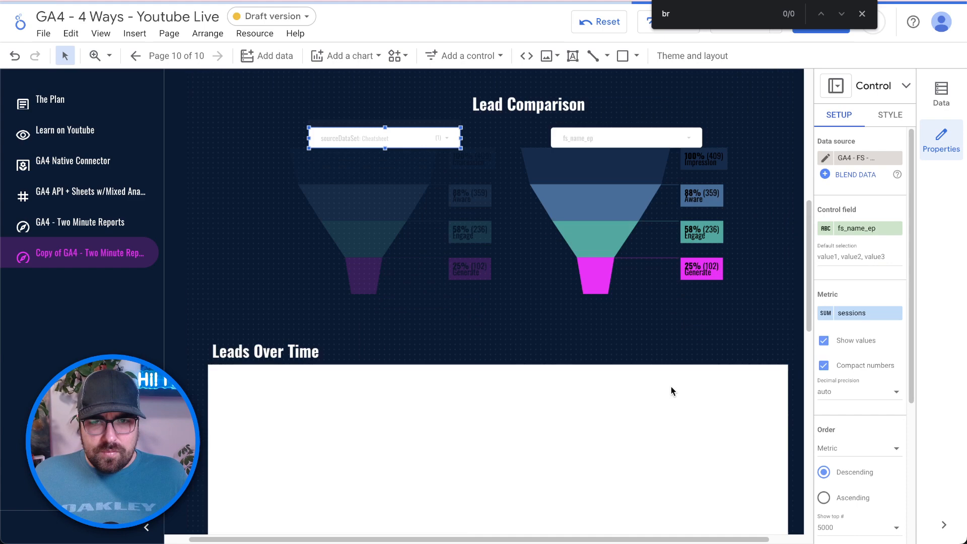
left_click(634, 416)
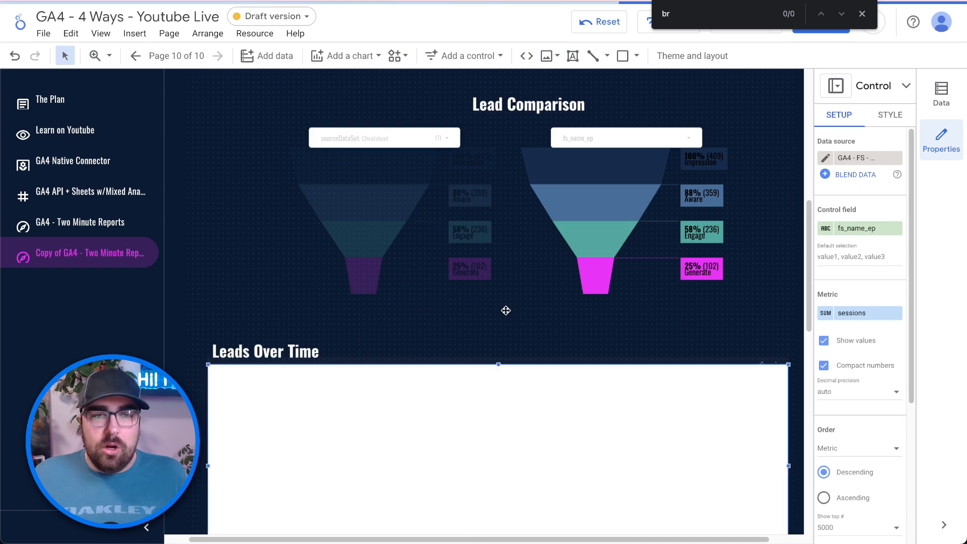
scroll(505, 310, "down", 4)
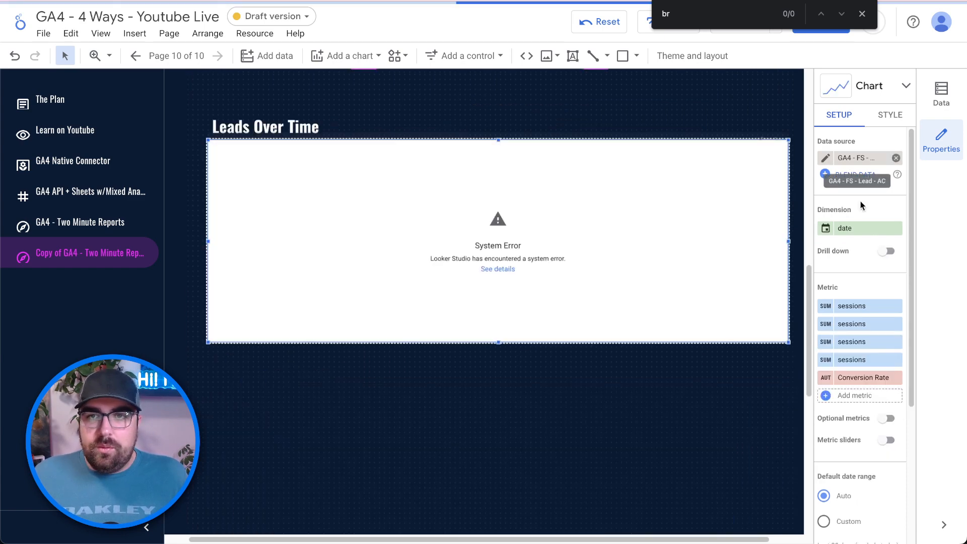
- Set the Leads Over Time chart's first two metrics to Impression and Aware
left_click(862, 306)
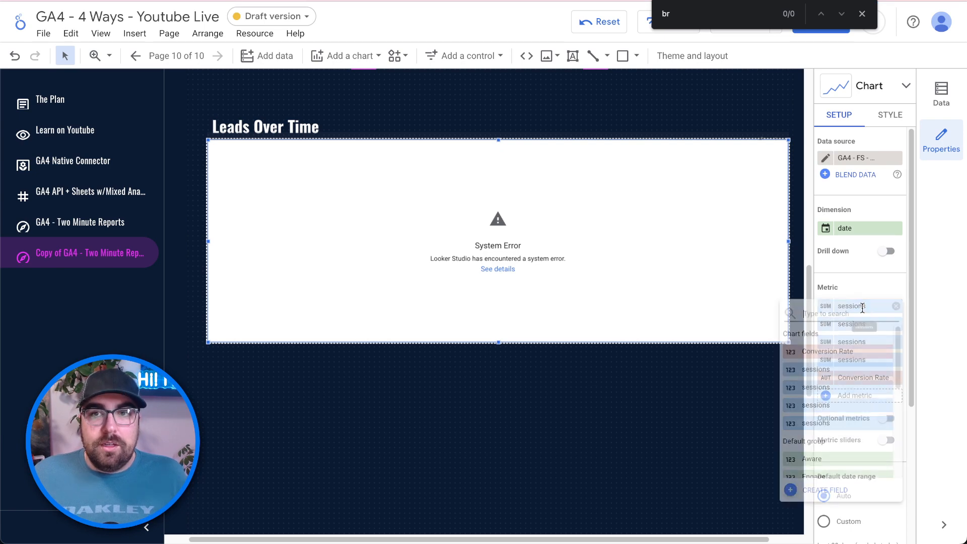
type("impre")
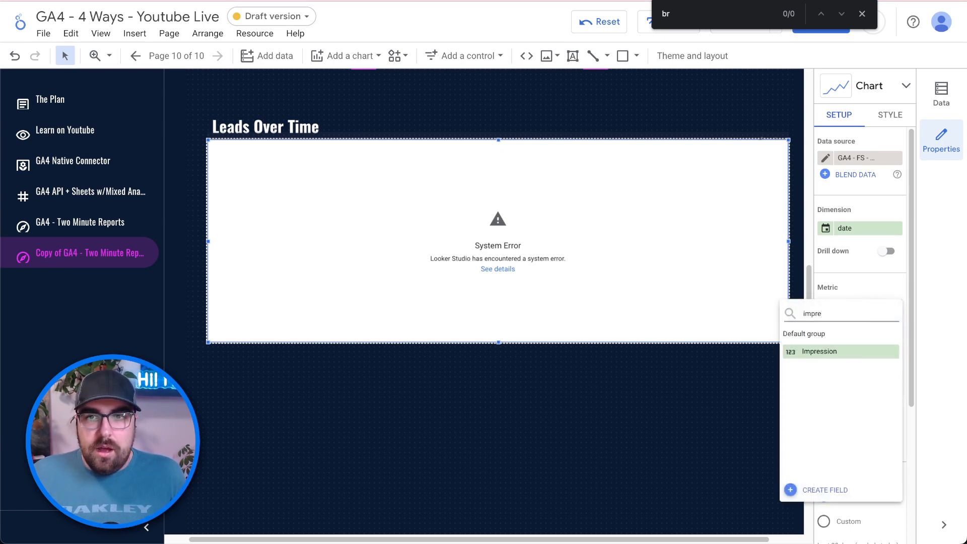
left_click(860, 352)
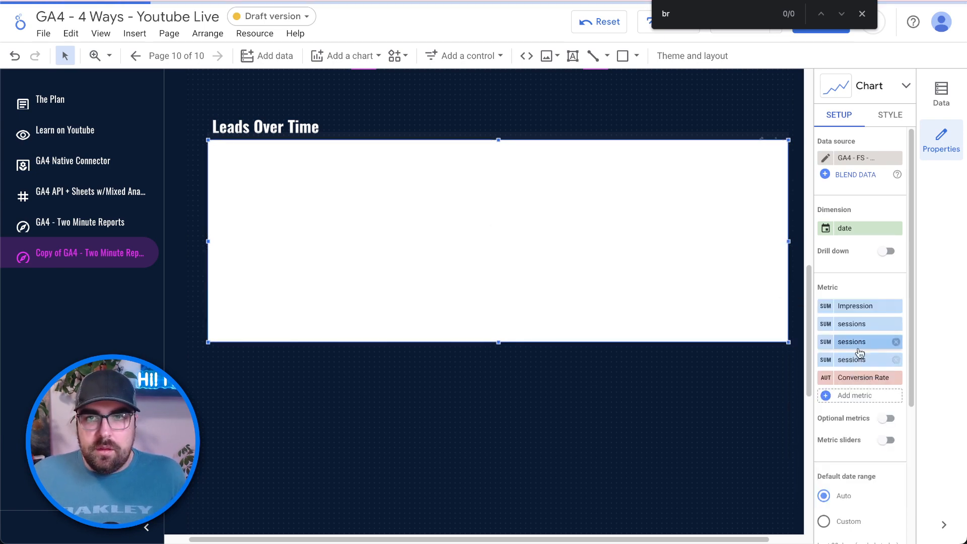
left_click(859, 324)
type("aware")
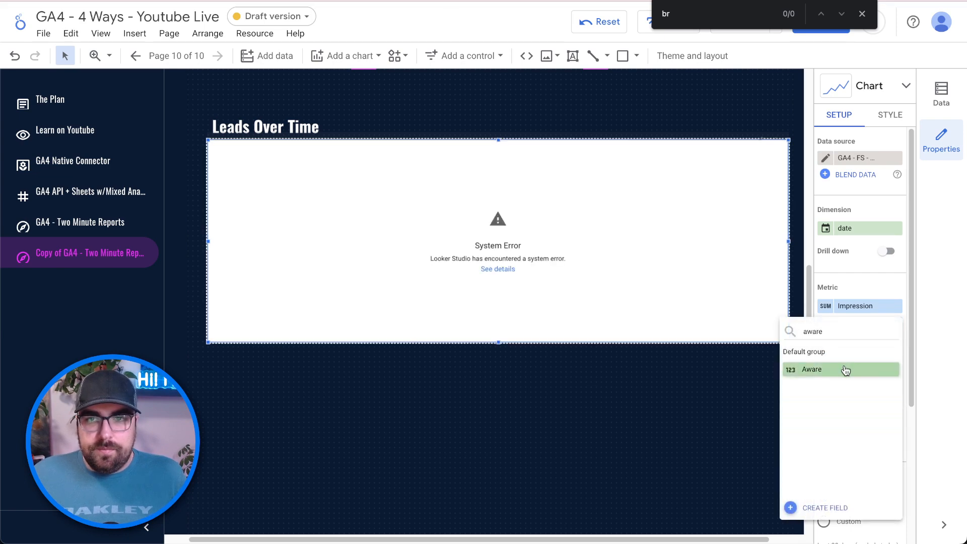
left_click(846, 369)
- Add Engage as the third metric and replace sessions with Generate
left_click(852, 341)
type("enga")
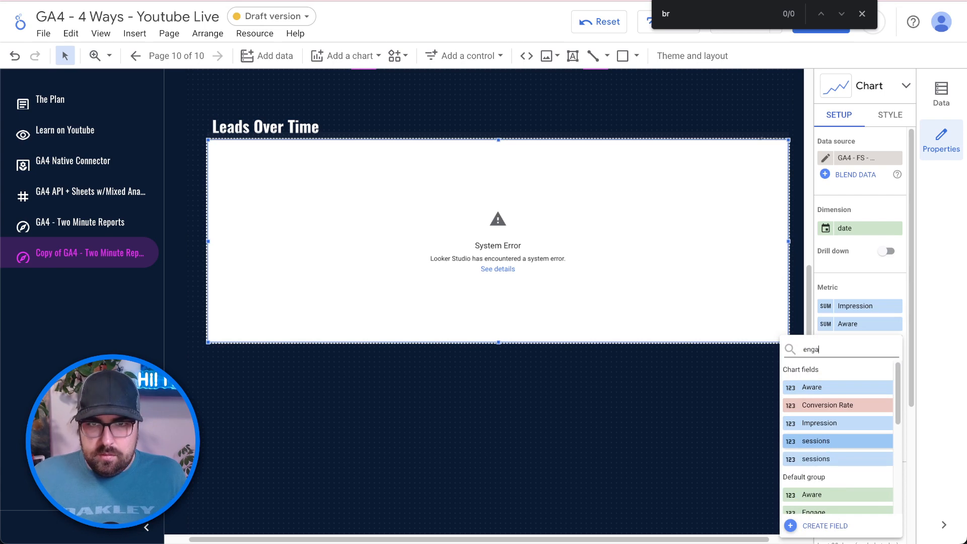
left_click(840, 387)
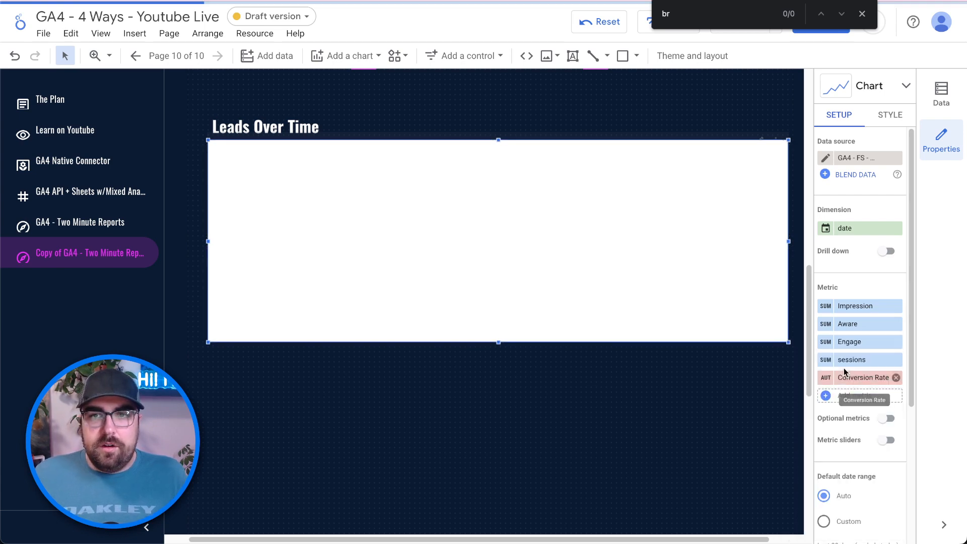
left_click(840, 367)
type("gener")
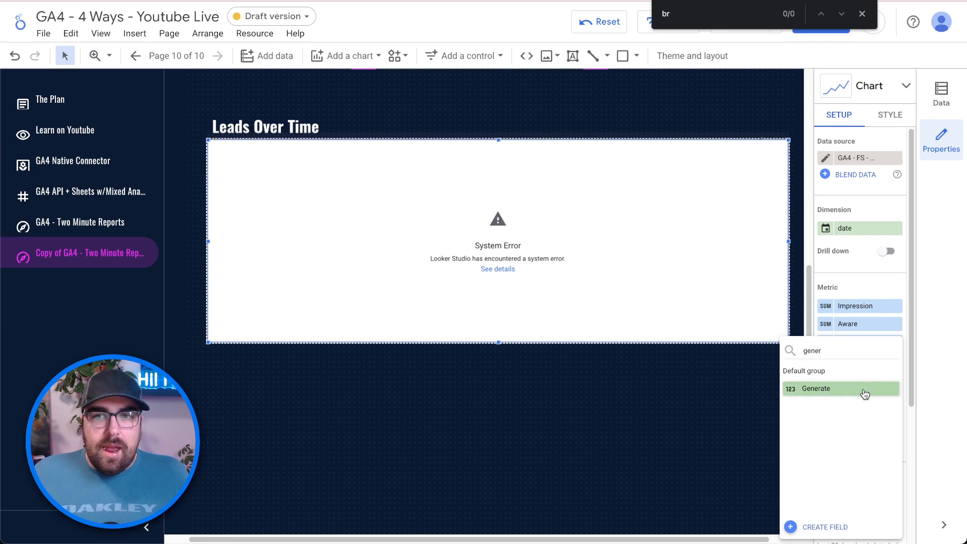
left_click(864, 390)
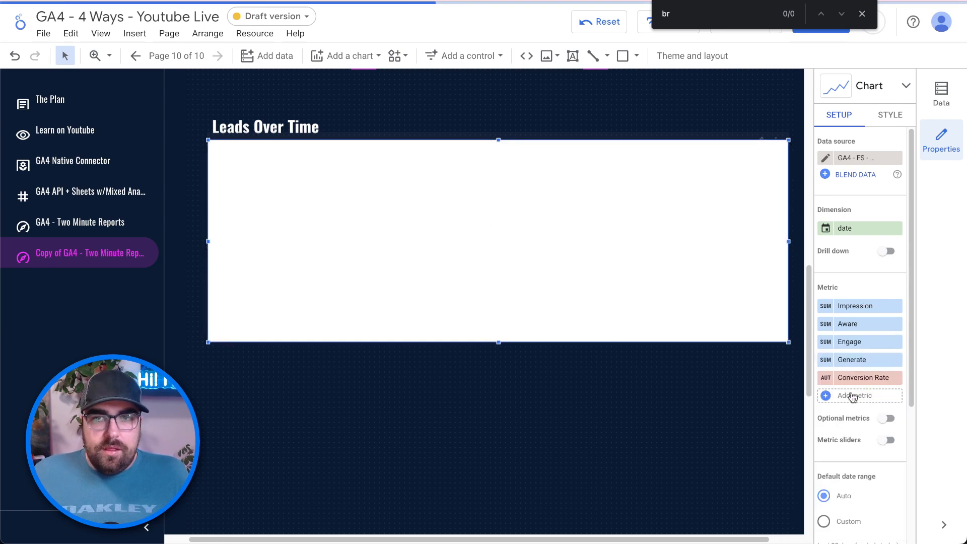
left_click(827, 379)
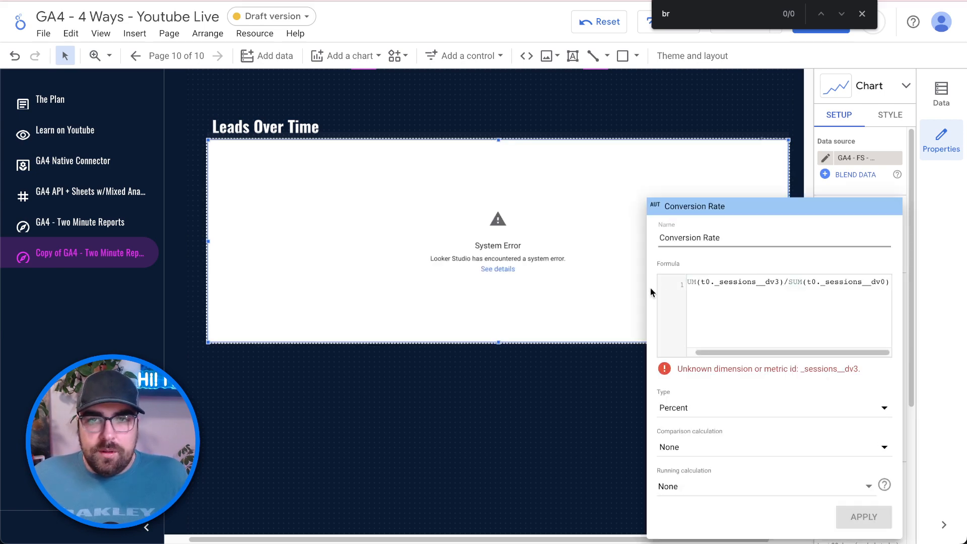
- Rewrite the Conversion Rate formula as SUM(Generate)/SUM(Impression) and apply it
left_click_drag(781, 282, 702, 279)
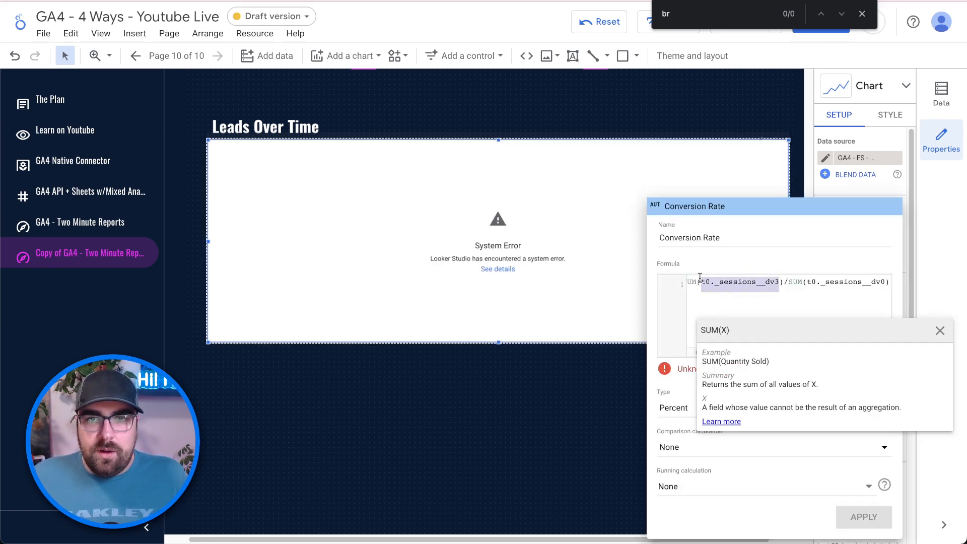
type("gen")
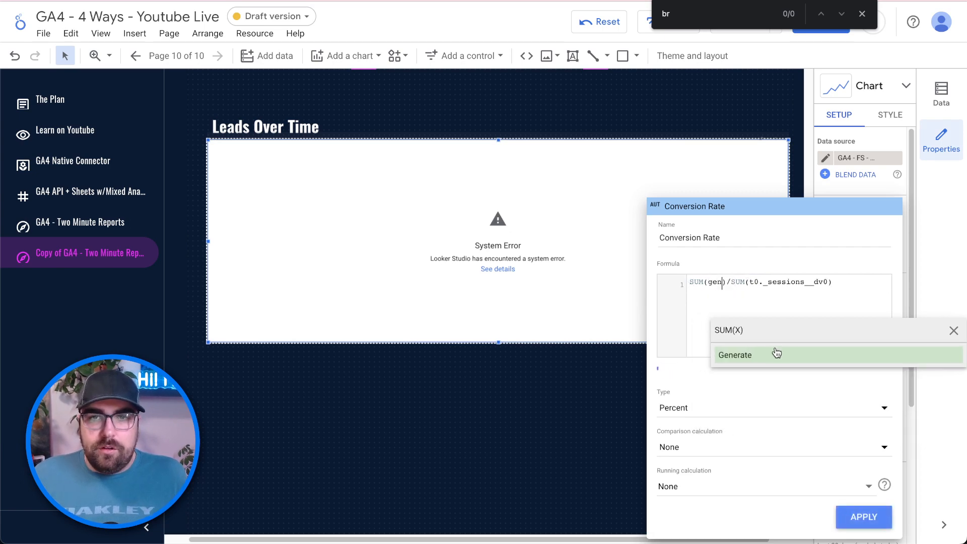
left_click(777, 353)
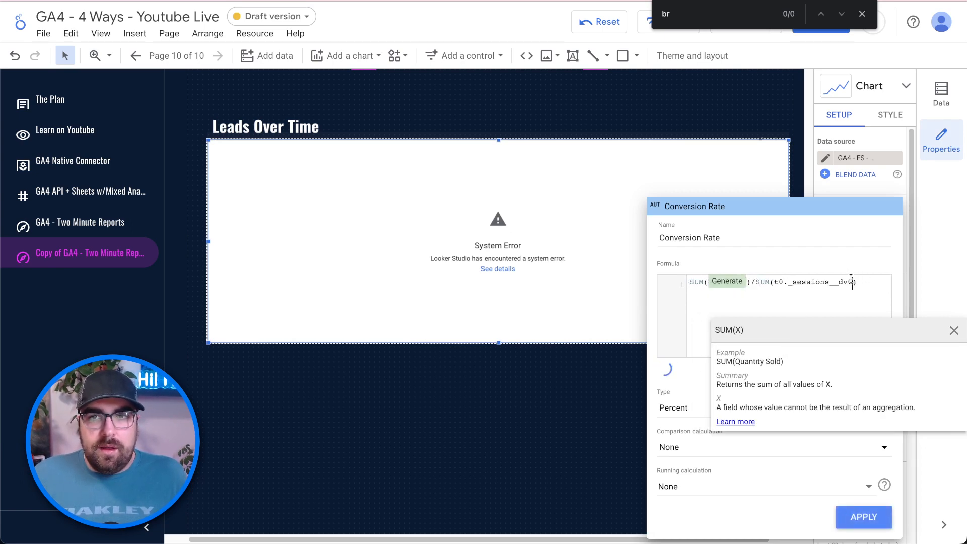
left_click_drag(851, 280, 775, 280)
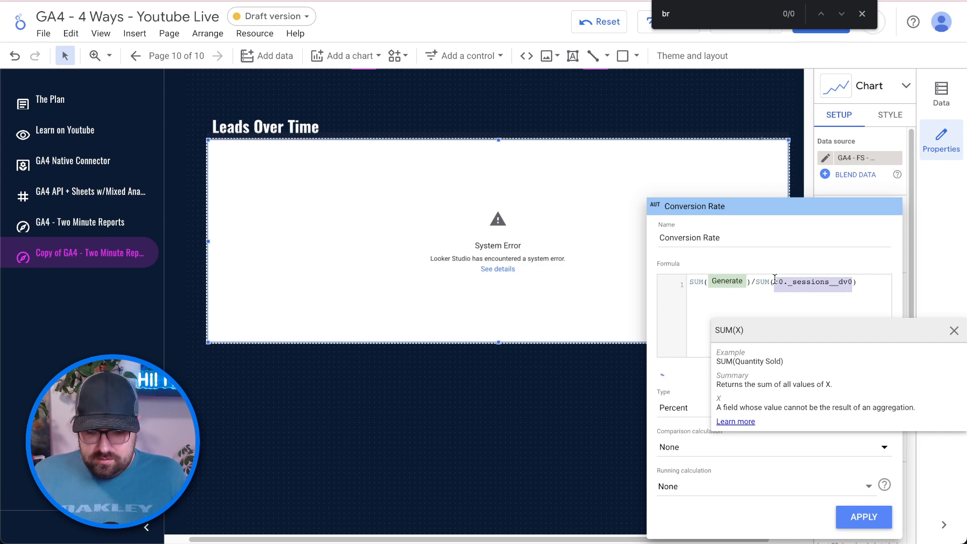
type("impressions")
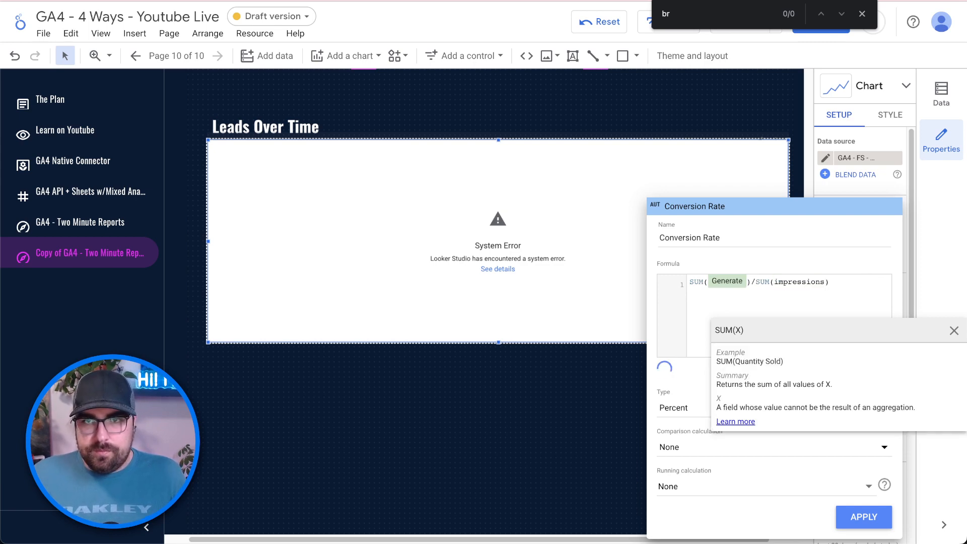
left_click(851, 280)
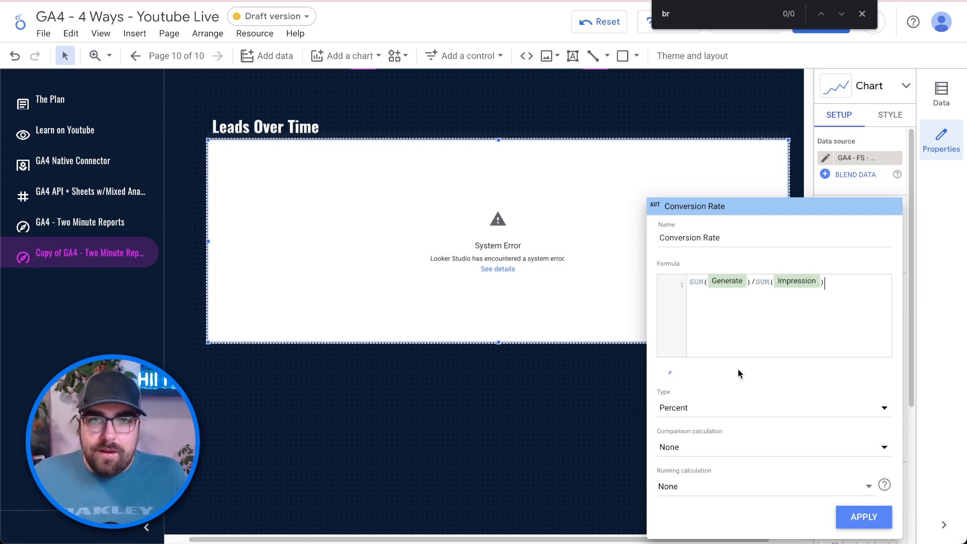
left_click(867, 517)
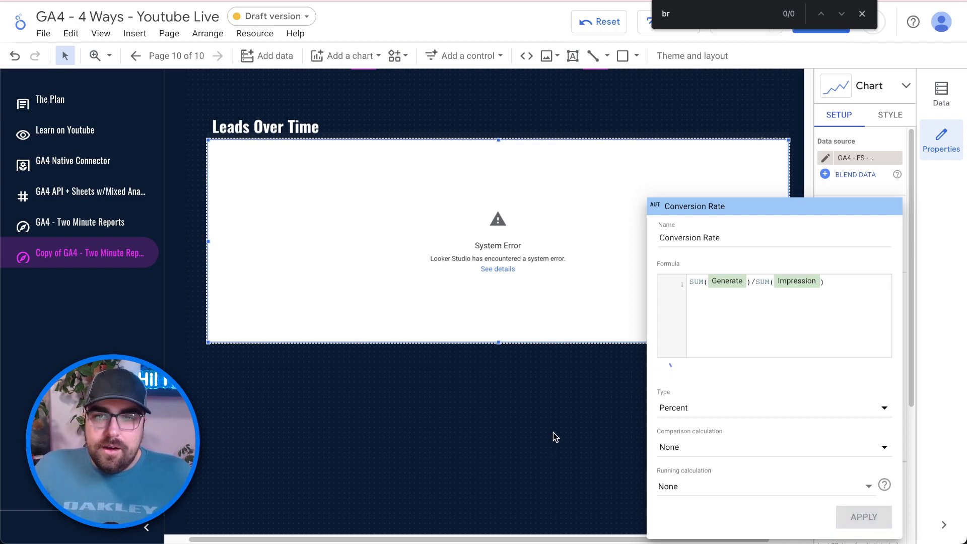
- Set the session_source_clean and sessionFirstCampaign filter controls' metric to Impression
scroll(558, 430, "up", 10)
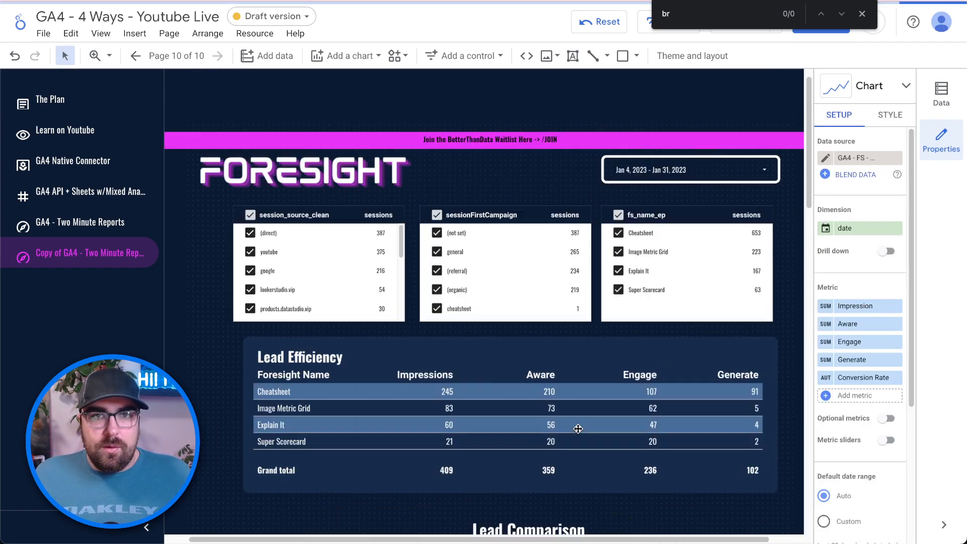
scroll(579, 429, "down", 3)
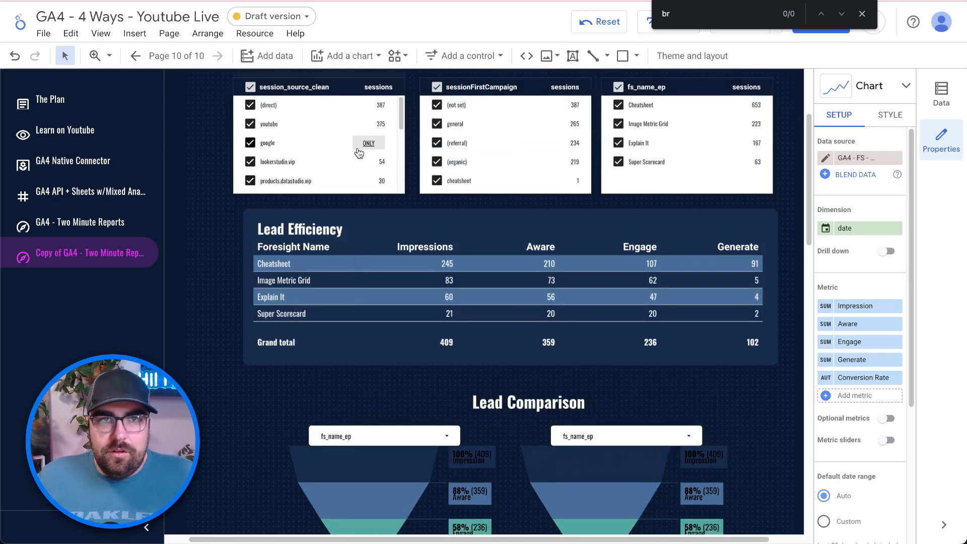
left_click(322, 84)
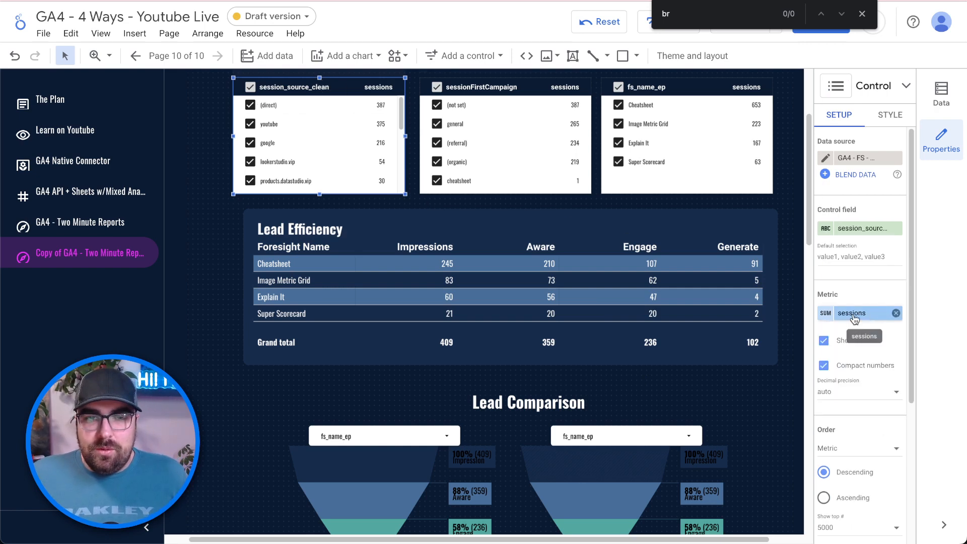
left_click(855, 319)
type("imp")
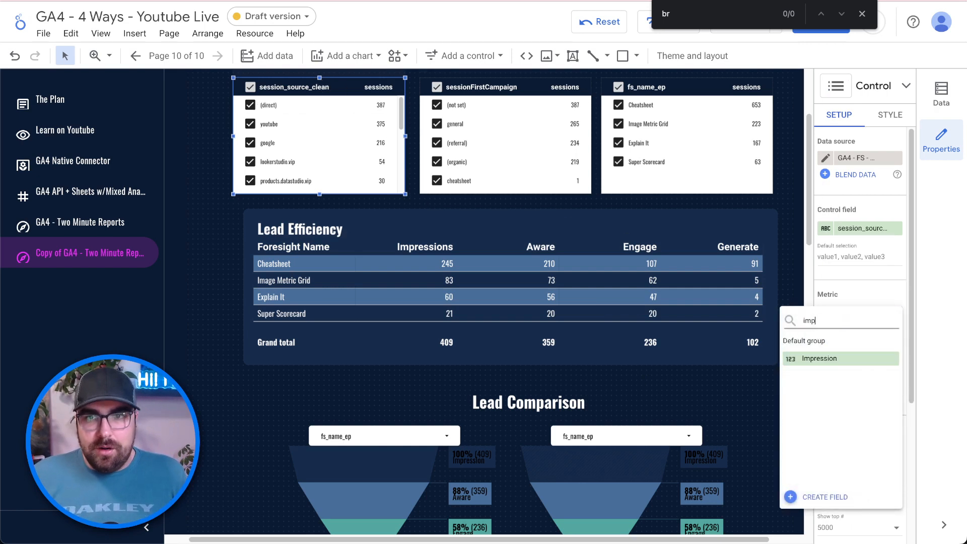
left_click(856, 358)
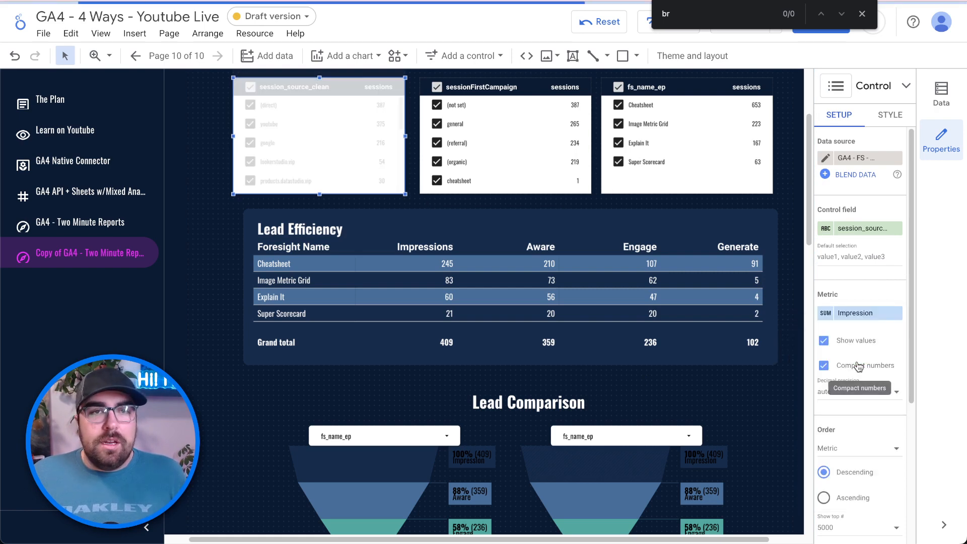
left_click(522, 147)
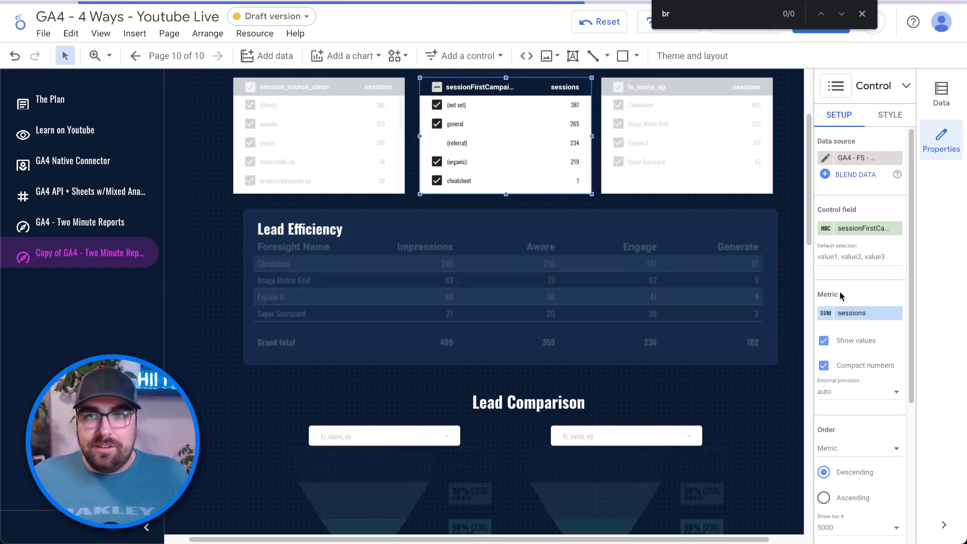
left_click(855, 313)
type("impres")
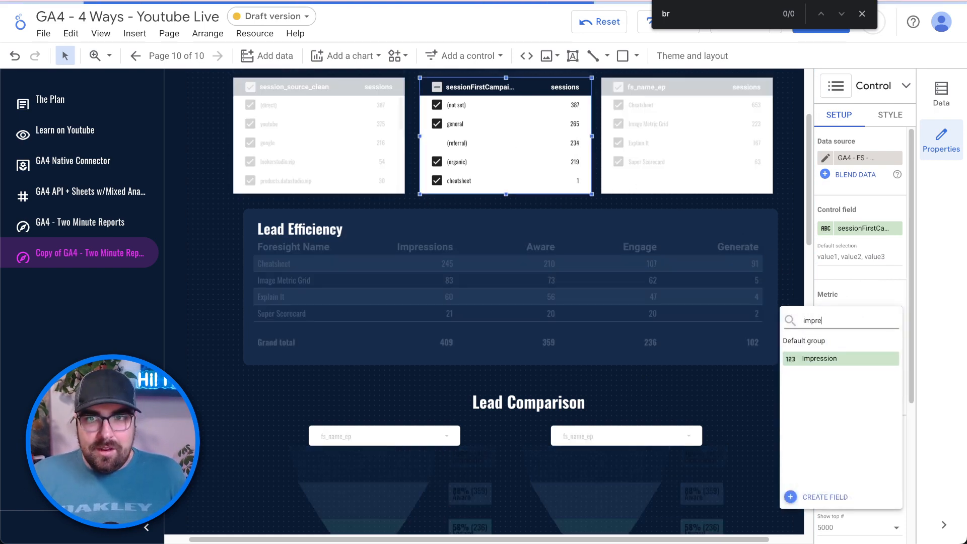
left_click(874, 357)
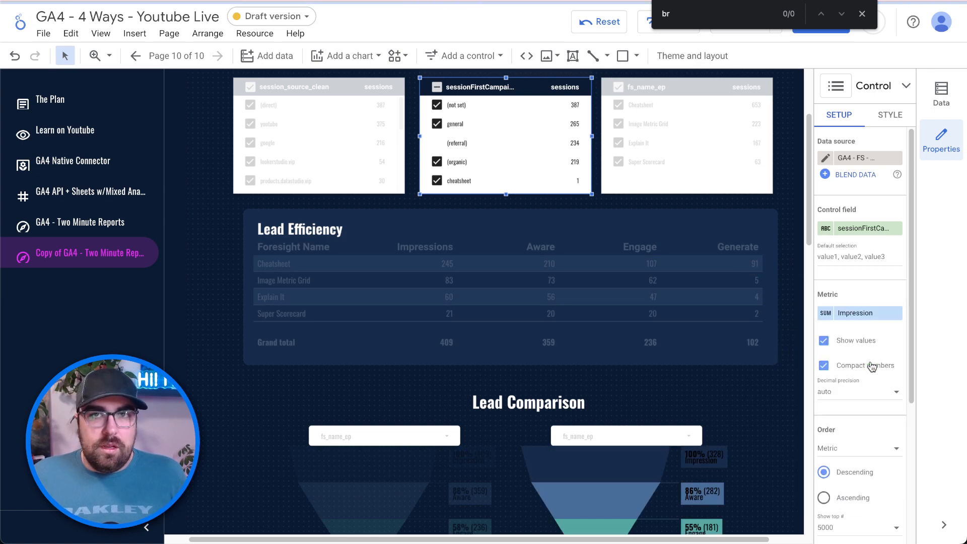
- Set the fs_name_ep filter control's metric to Impression and close the browser find bar
left_click(682, 186)
left_click(829, 314)
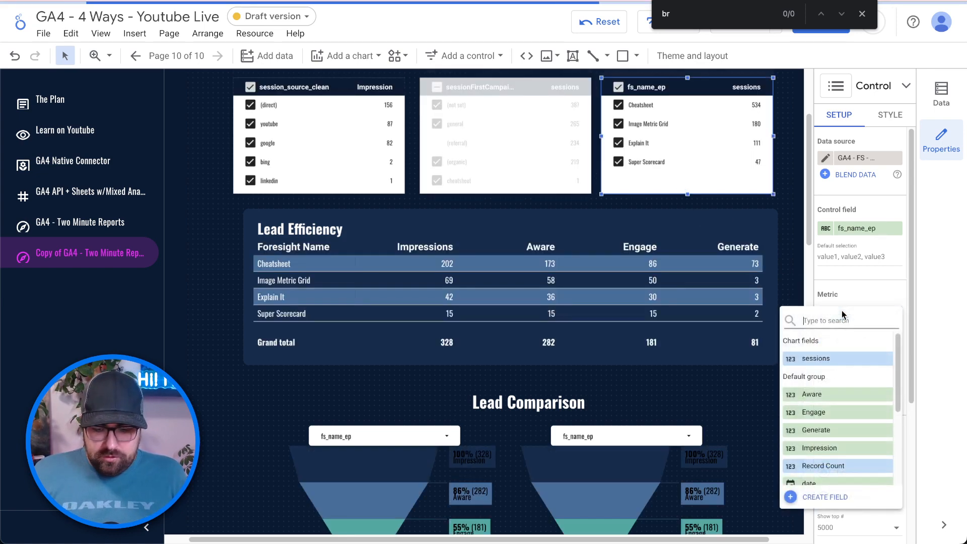
type("impresion")
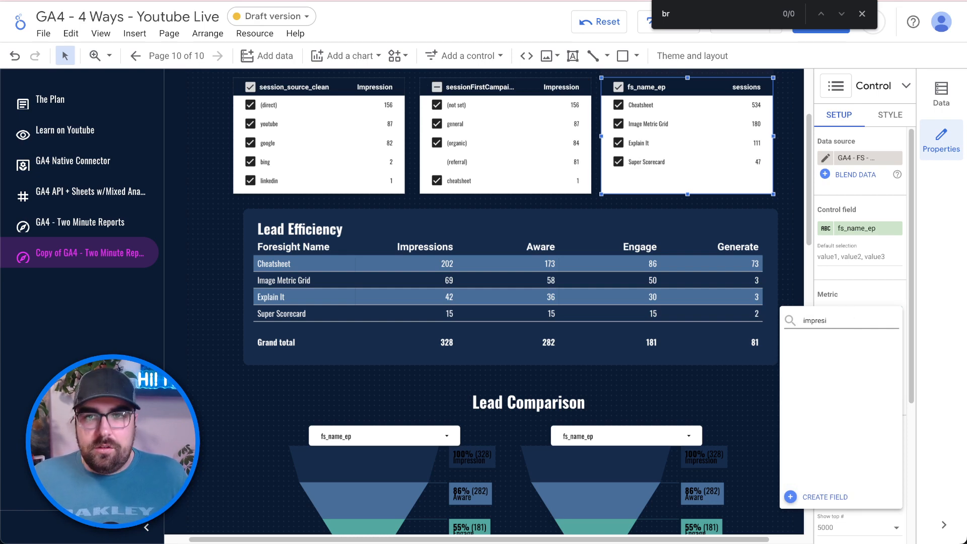
key("BackSpace")
key("BackSpace")
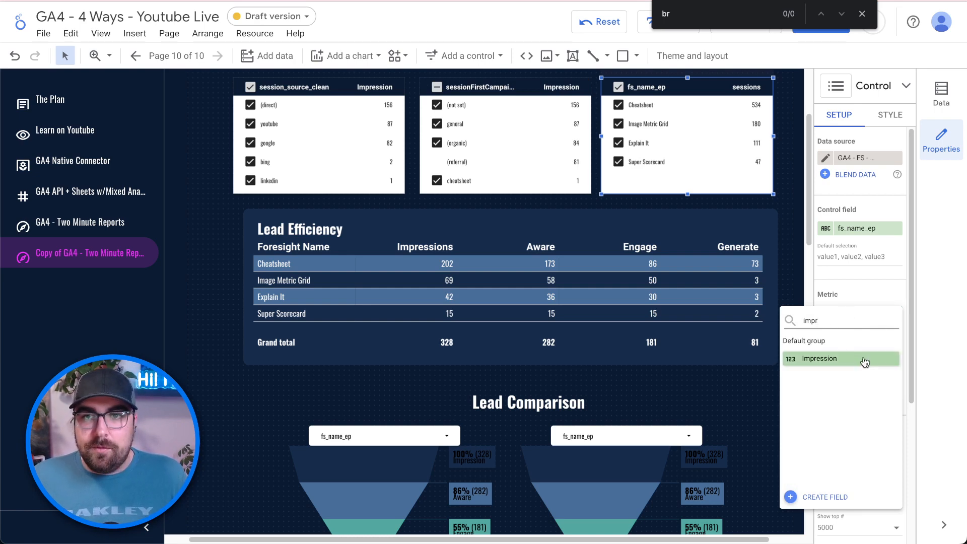
left_click(863, 359)
scroll(527, 220, "up", 2)
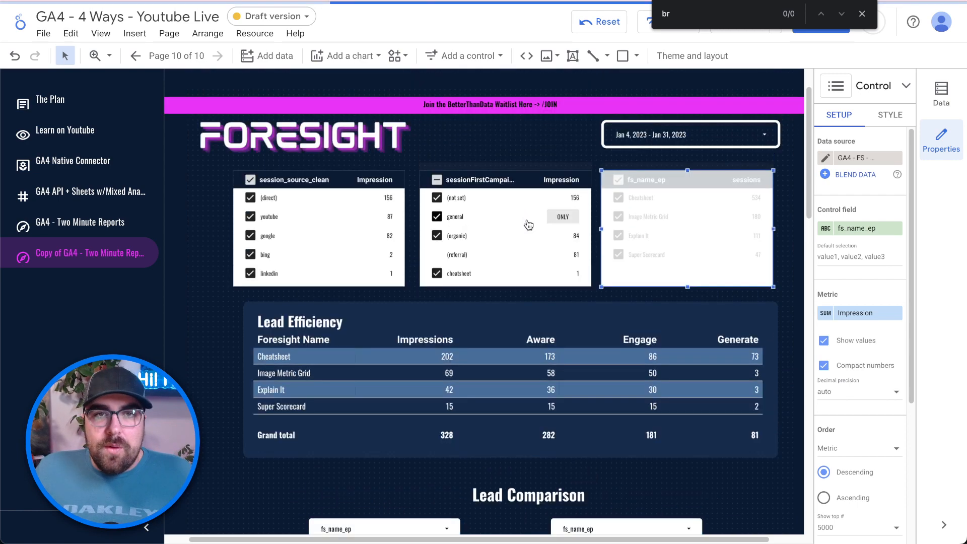
left_click(862, 13)
scroll(496, 353, "down", 5)
scroll(507, 424, "down", 5)
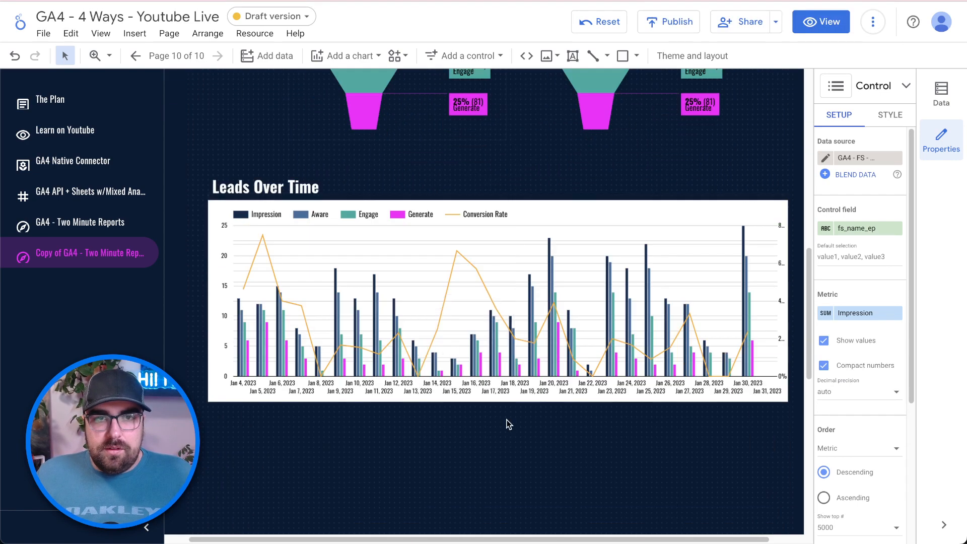
scroll(583, 319, "up", 5)
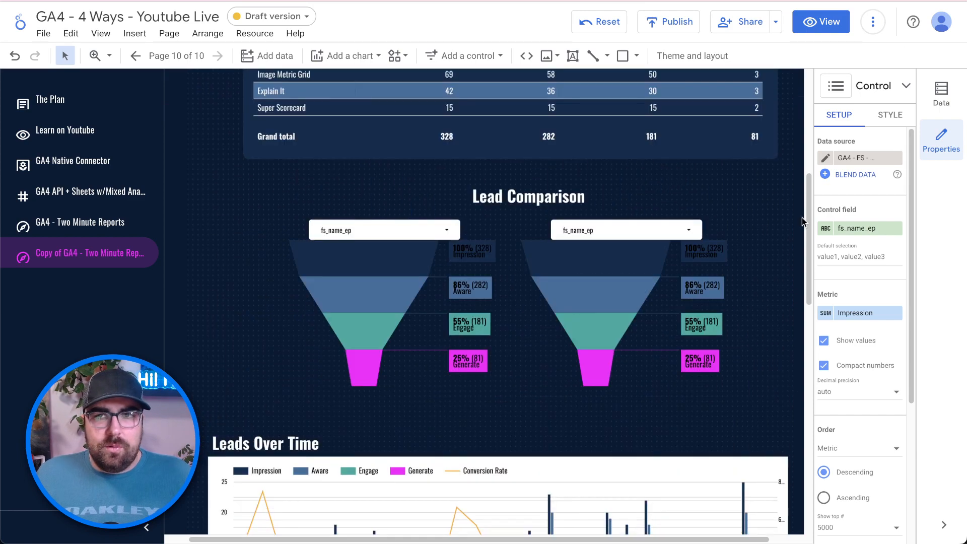
- Rename the copied page to 'Big Query - Analytics Canvas' and compare it with the GA4 API + Sheets page
left_click(169, 56)
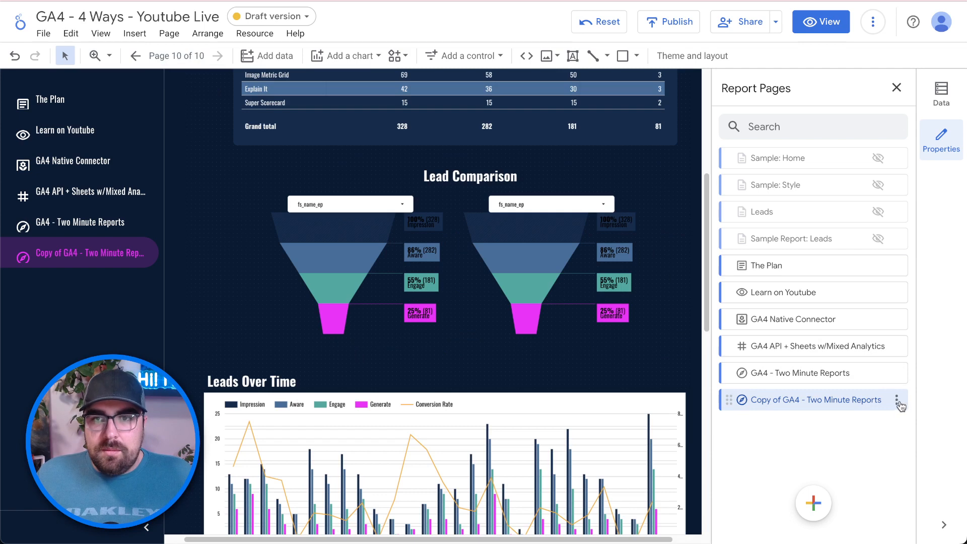
left_click(898, 403)
left_click(841, 234)
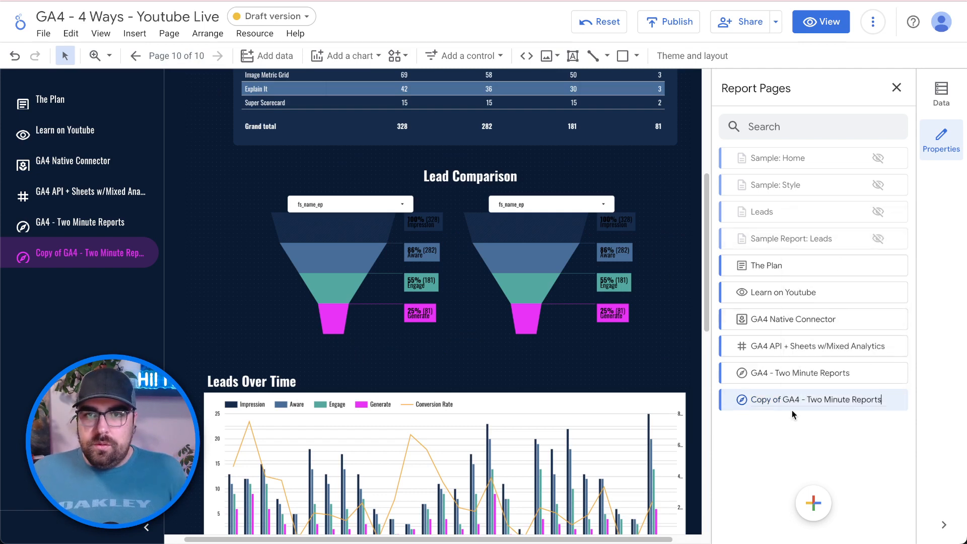
triple_click(784, 398)
type("Analytics Canvas")
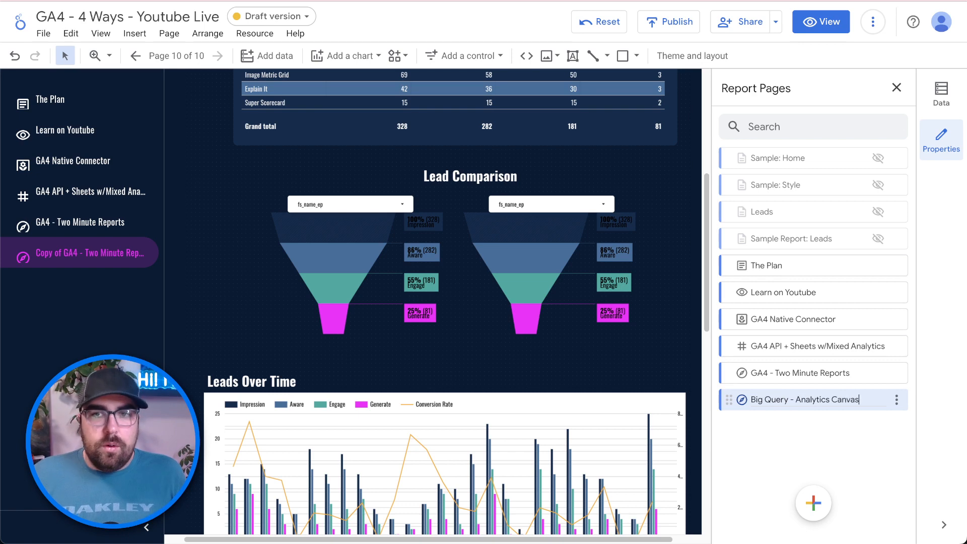
key("ctrl+a")
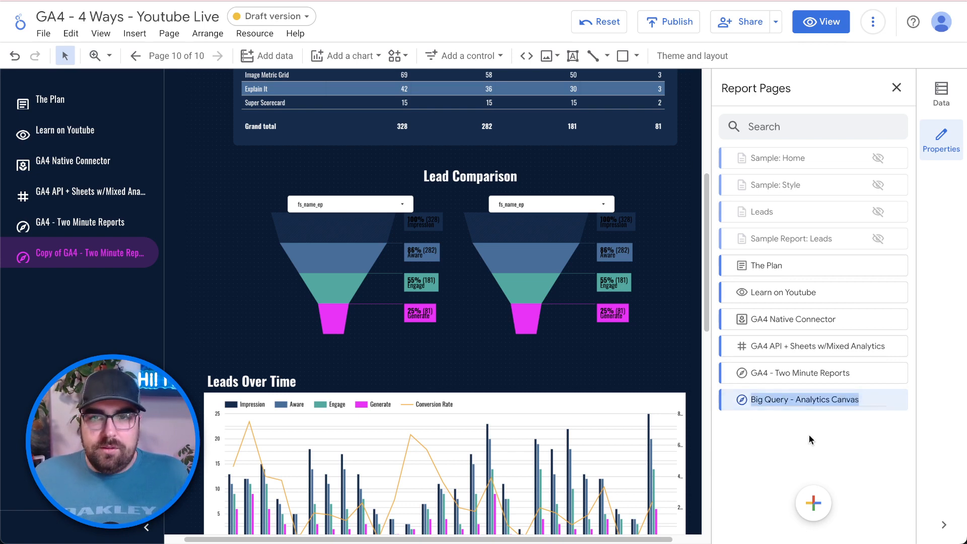
key("Return")
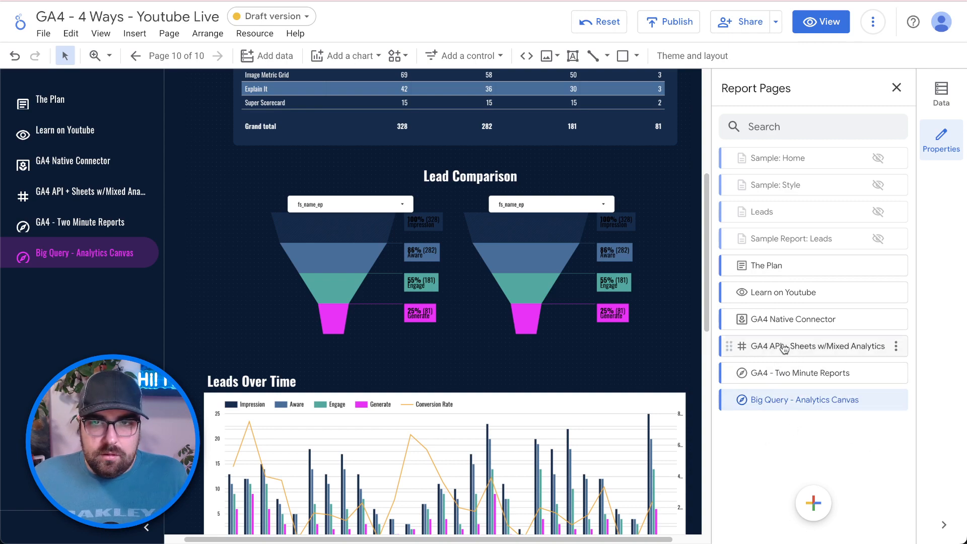
left_click(761, 345)
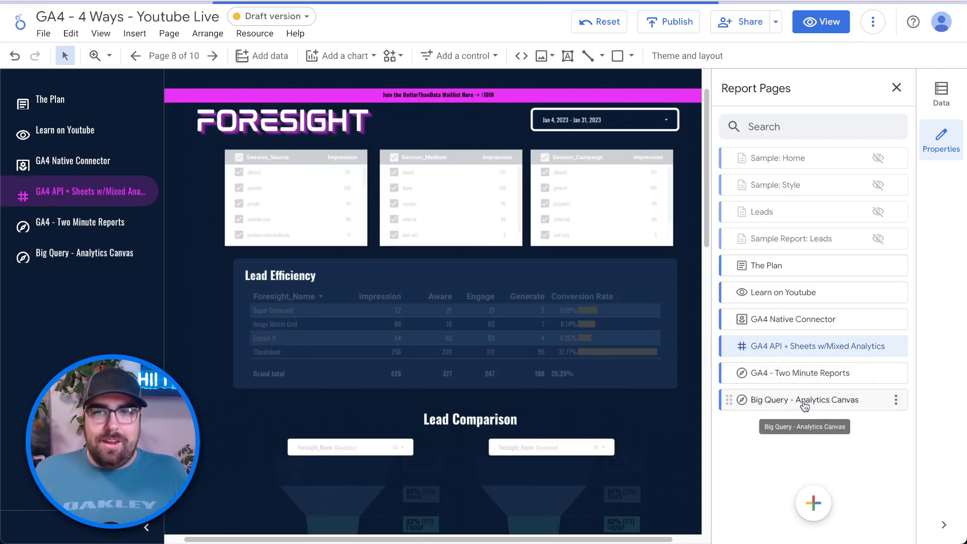
left_click(804, 403)
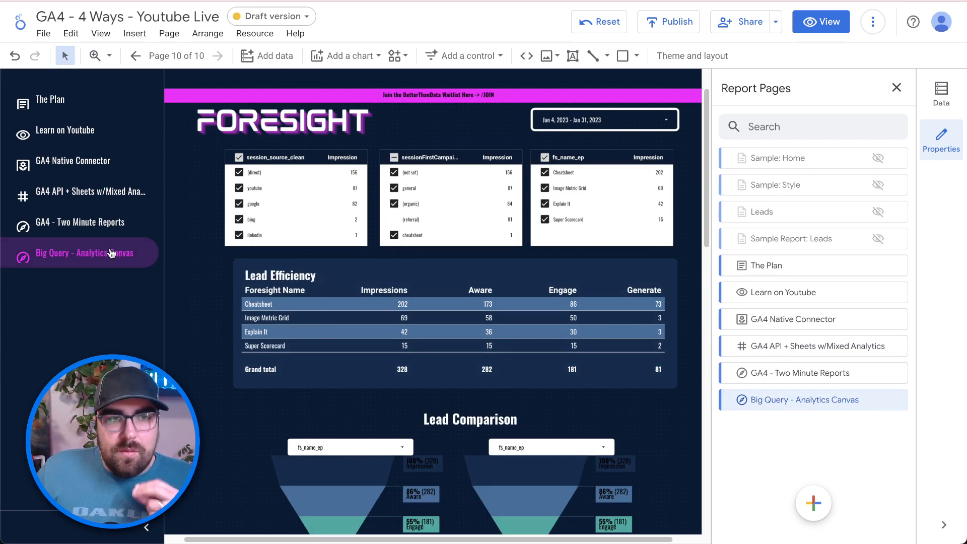
- Give the Big Query - Analytics Canvas page the heart (Favorite) icon
left_click(896, 403)
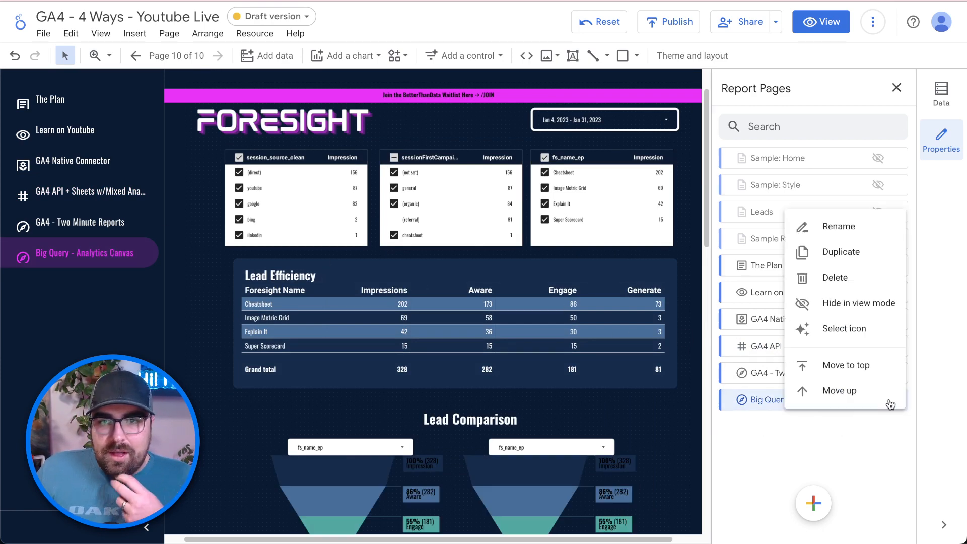
left_click(853, 328)
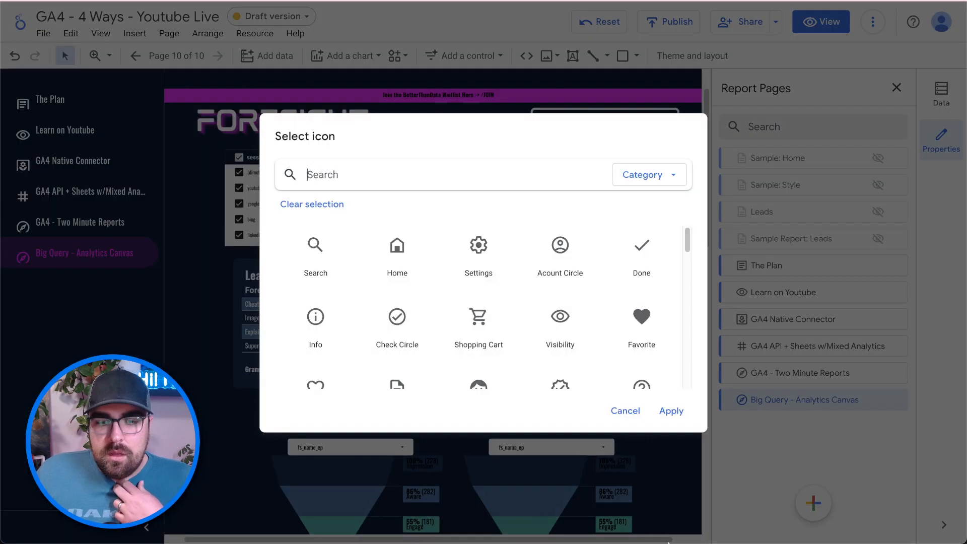
left_click(635, 321)
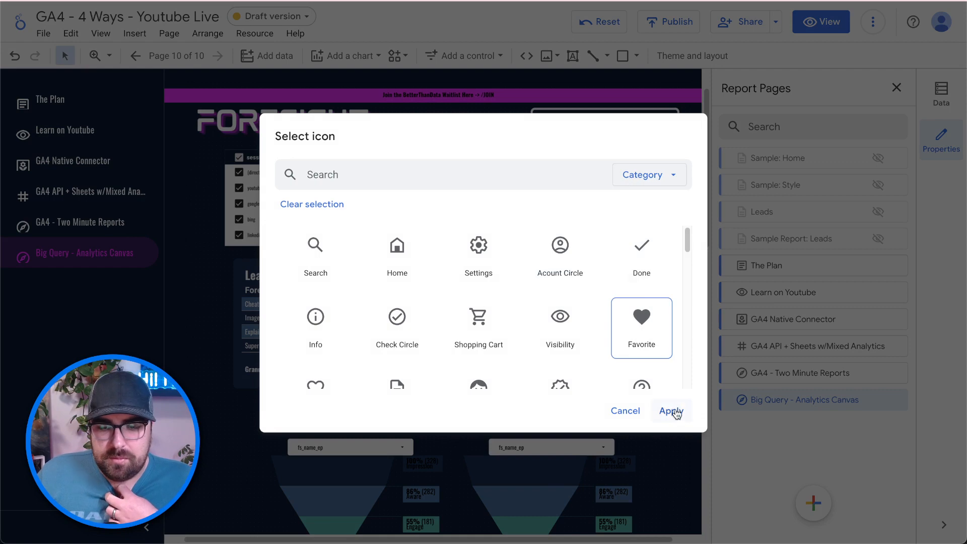
left_click(672, 411)
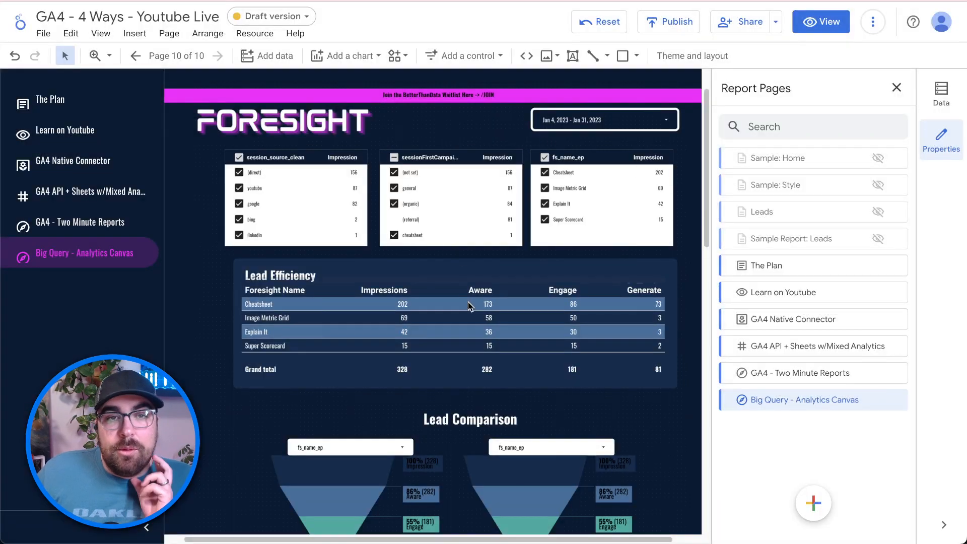
- Publish all report changes
left_click(689, 24)
left_click(578, 298)
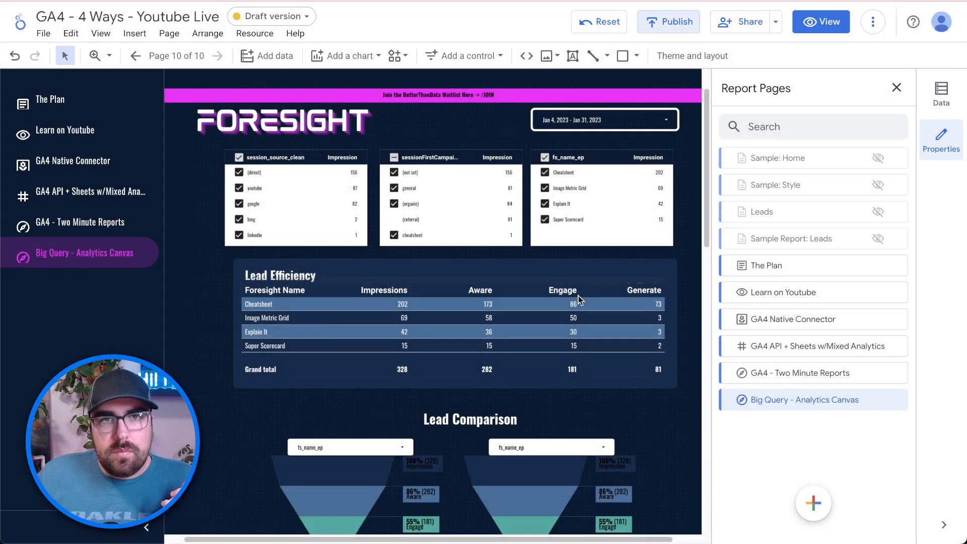
left_click(601, 158)
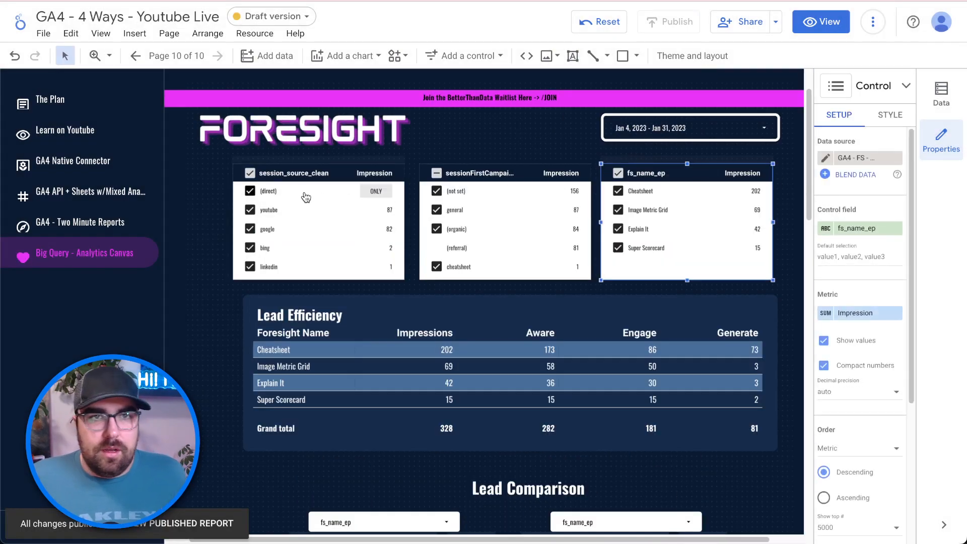
- Switch the middle control's field to sessionFirstMedium and the right control's to sessionFirstCampaign
left_click(499, 170)
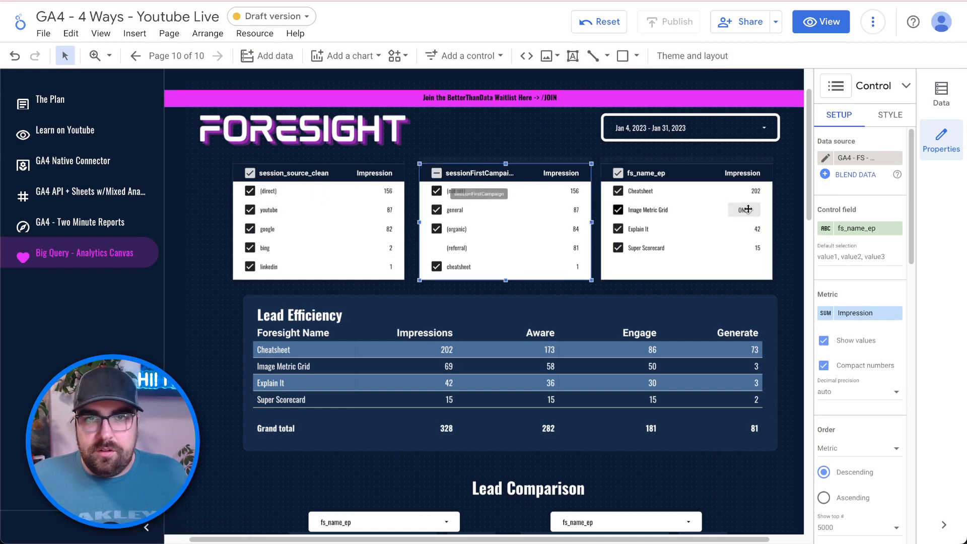
left_click(857, 230)
type("medium")
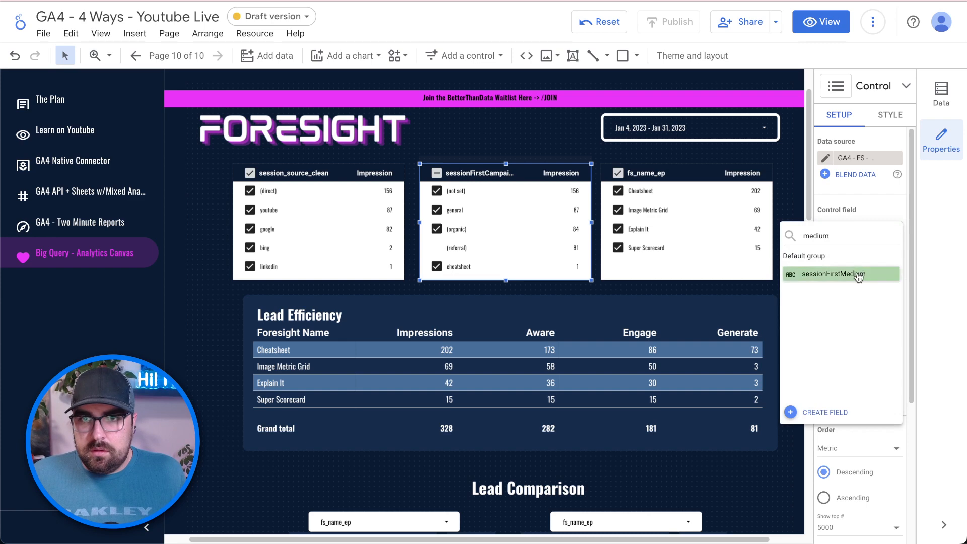
left_click(847, 274)
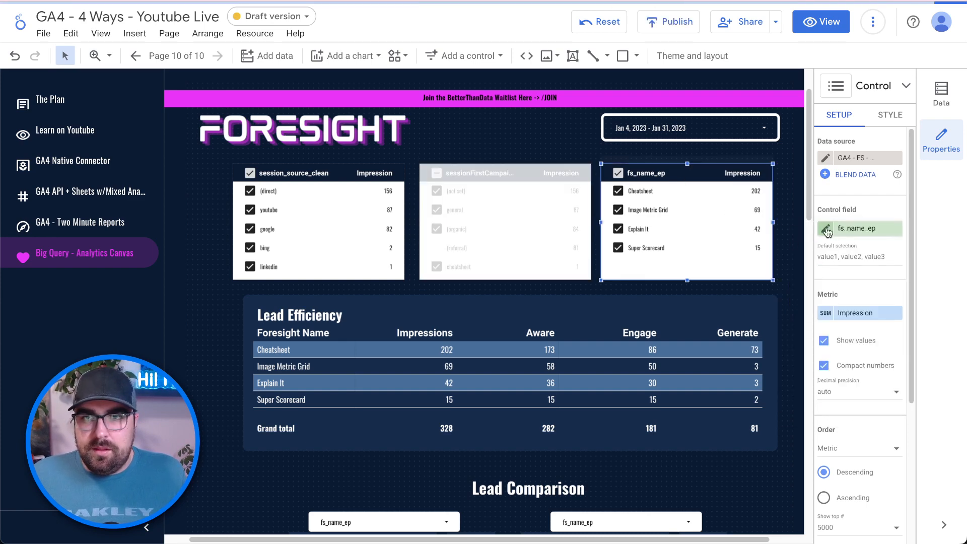
left_click(857, 229)
type("session")
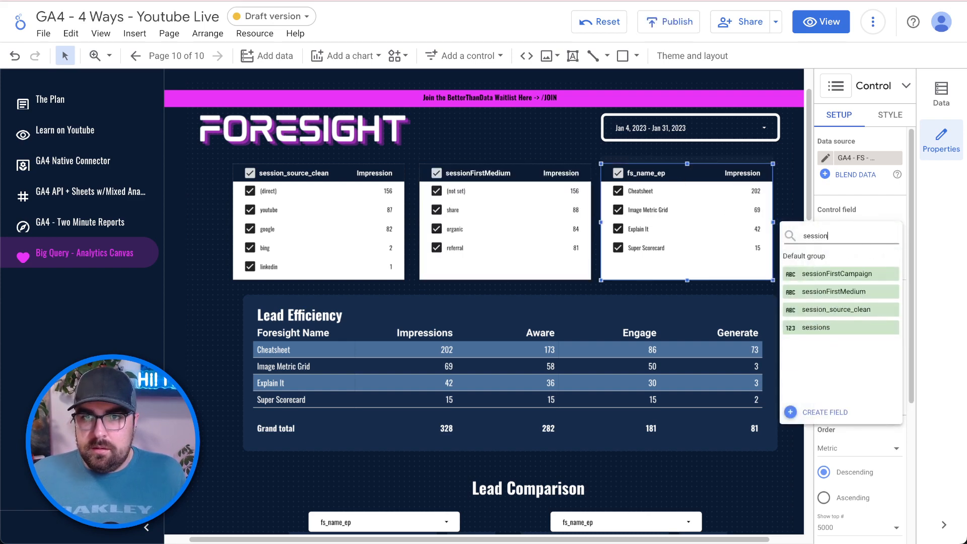
left_click(856, 274)
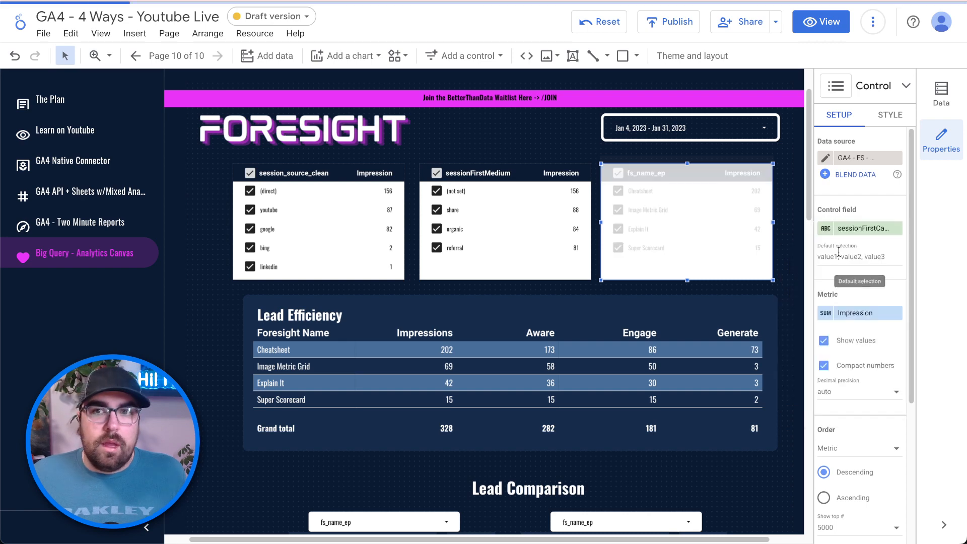
- Rename the control fields to Session Campaign, Session Medium and Session Source
left_click(823, 231)
type("Session Ca")
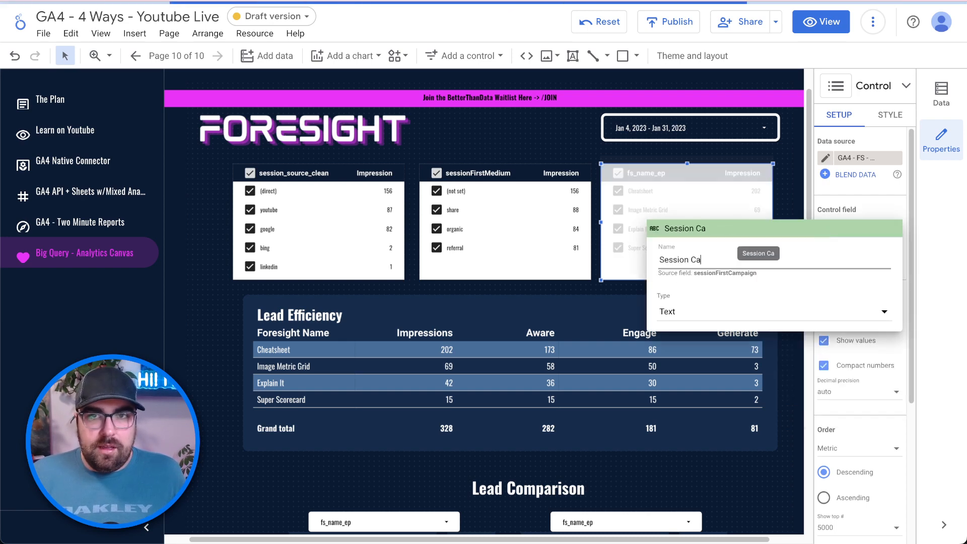
type("mpaign")
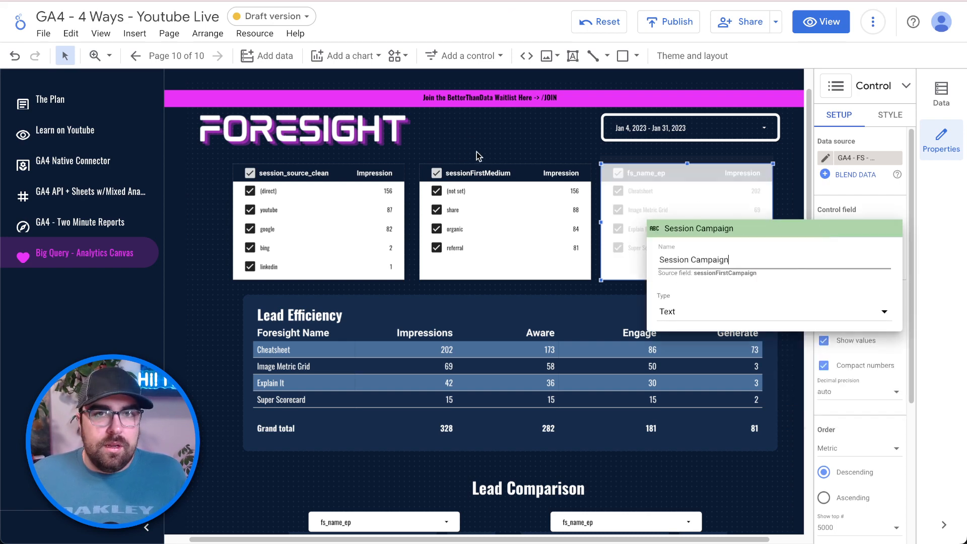
key("Return")
left_click(492, 169)
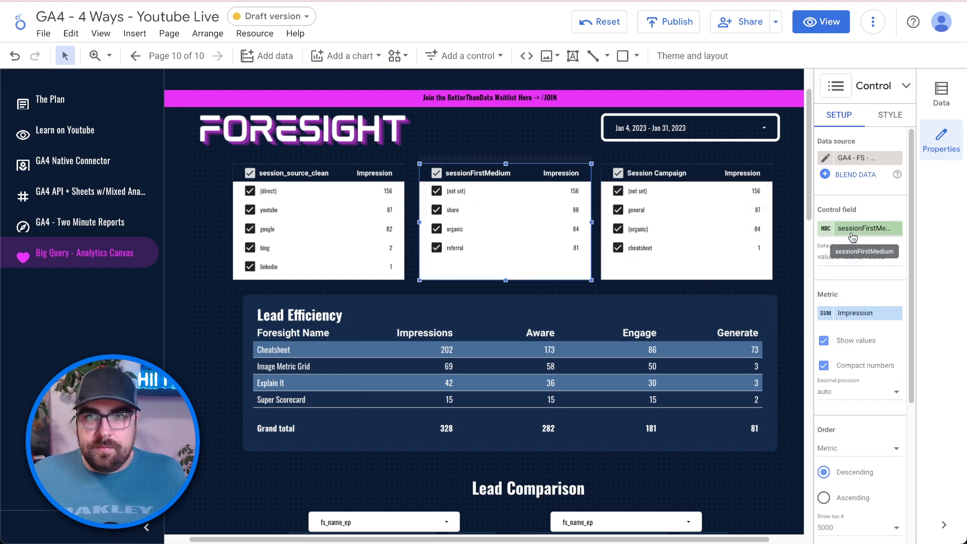
left_click(830, 228)
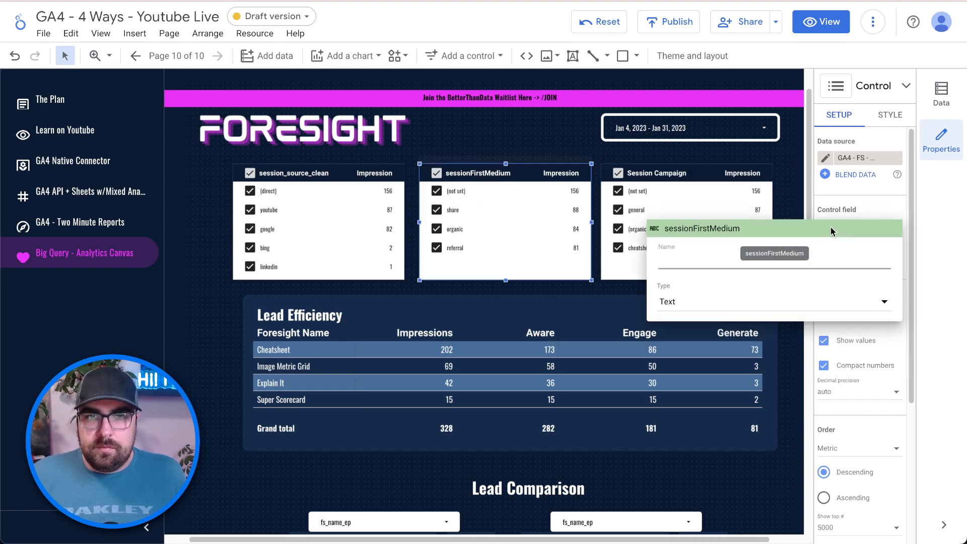
type("Session Me")
type("dium")
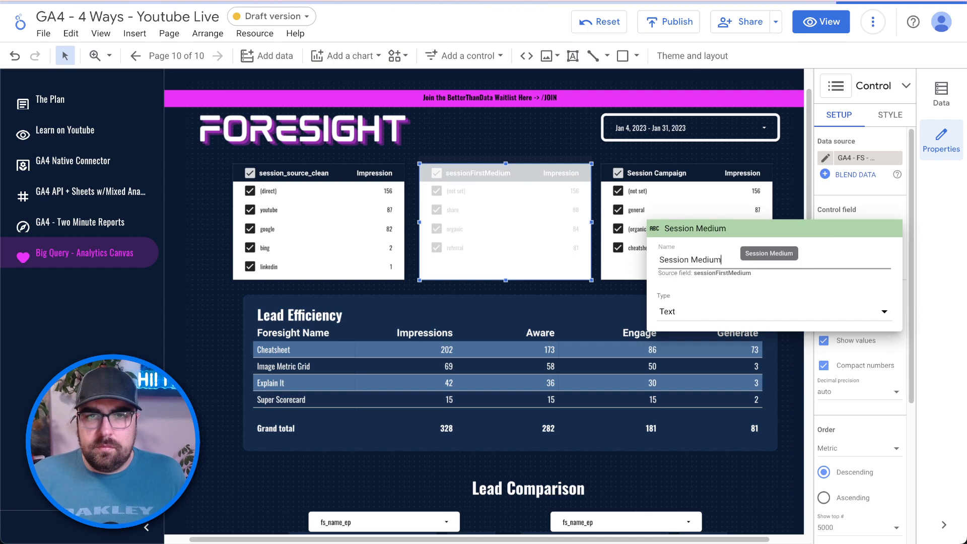
left_click(450, 157)
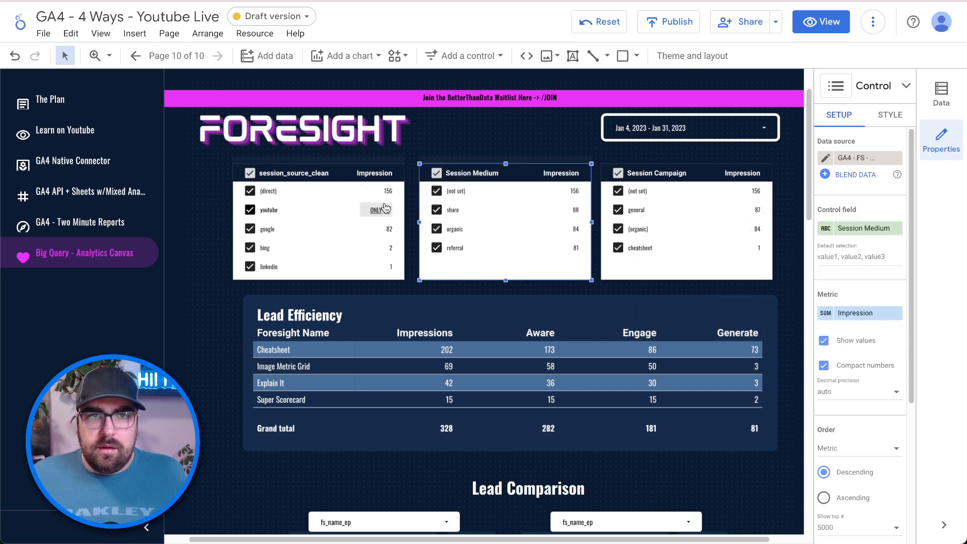
left_click(319, 178)
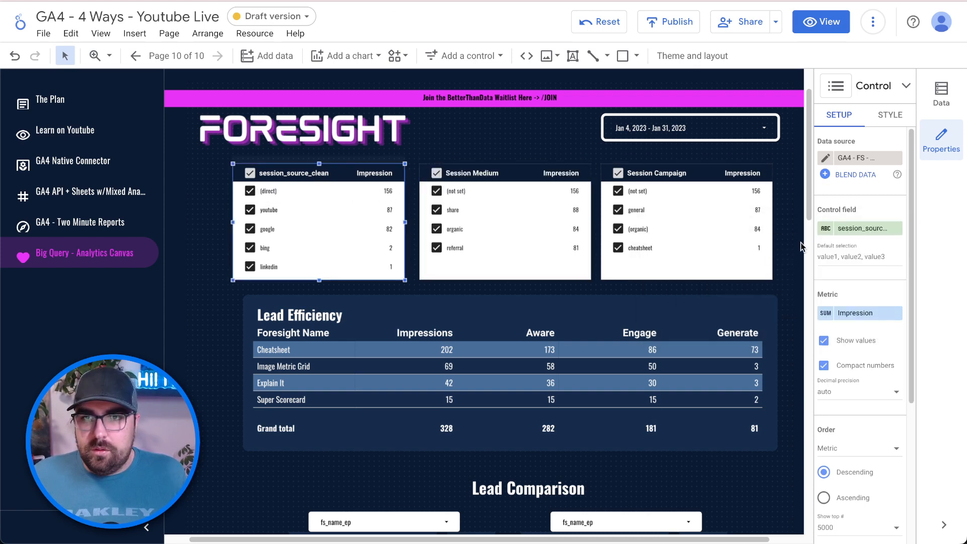
left_click(824, 230)
type("Se")
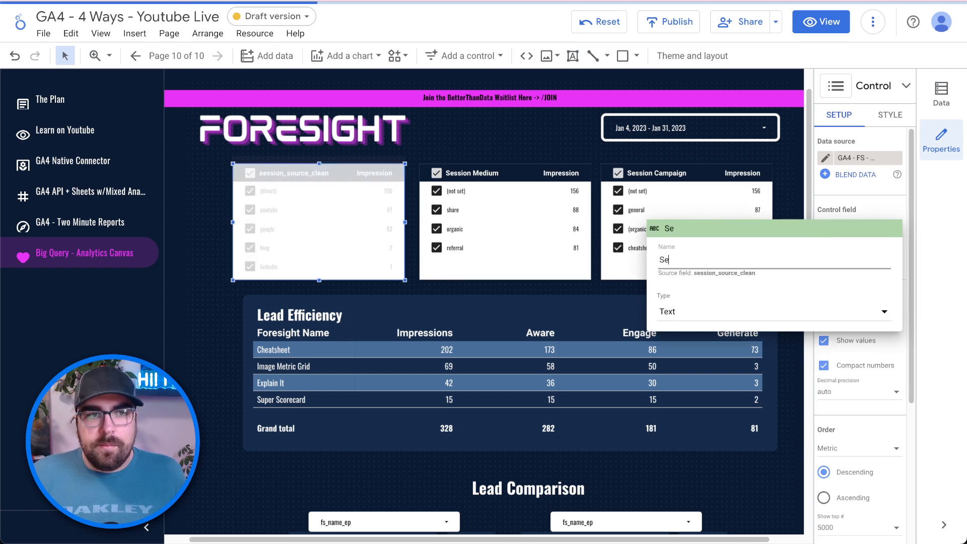
type("ssion Sourc")
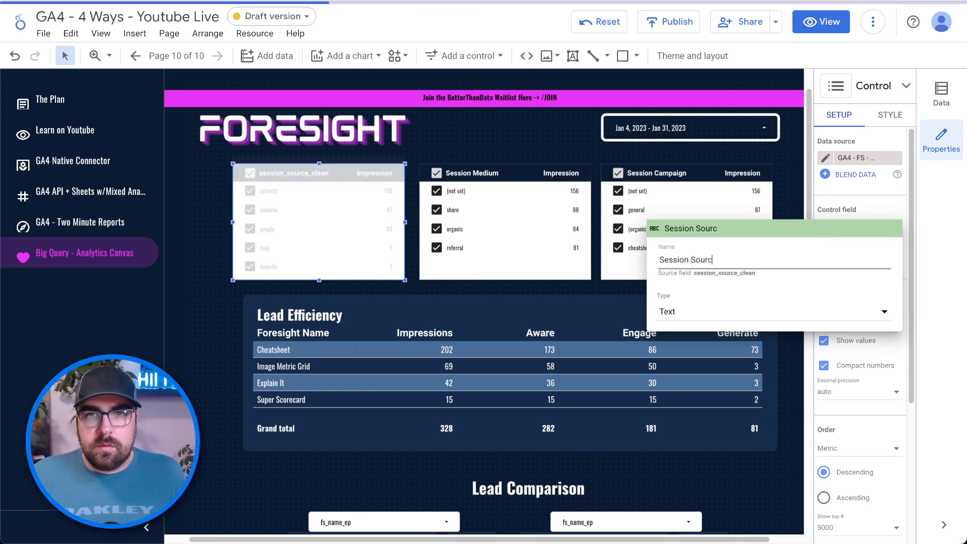
type("e")
key("Return")
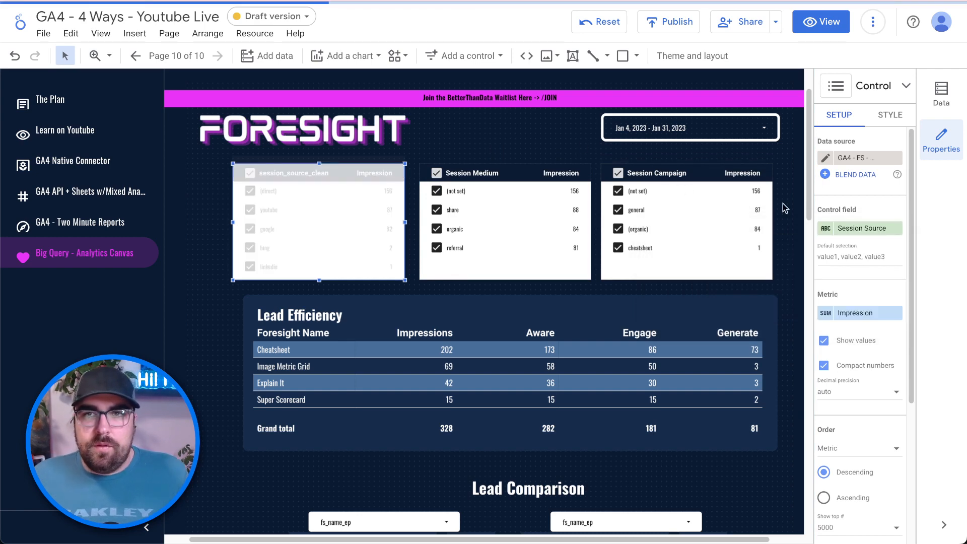
- Switch the Foresight report from edit mode to view mode
left_click(817, 23)
mouse_move(442, 206)
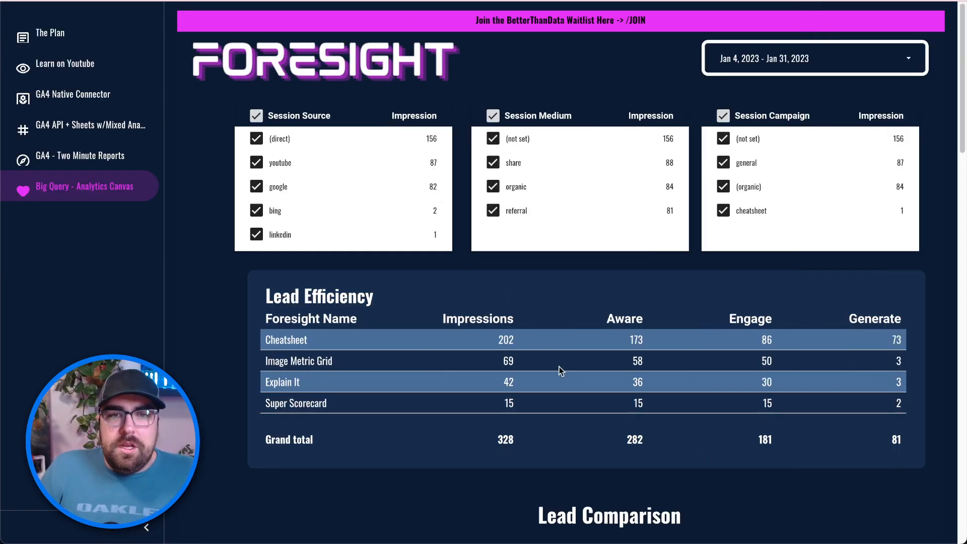
scroll(559, 370, "down", 1)
scroll(533, 367, "up", 1)
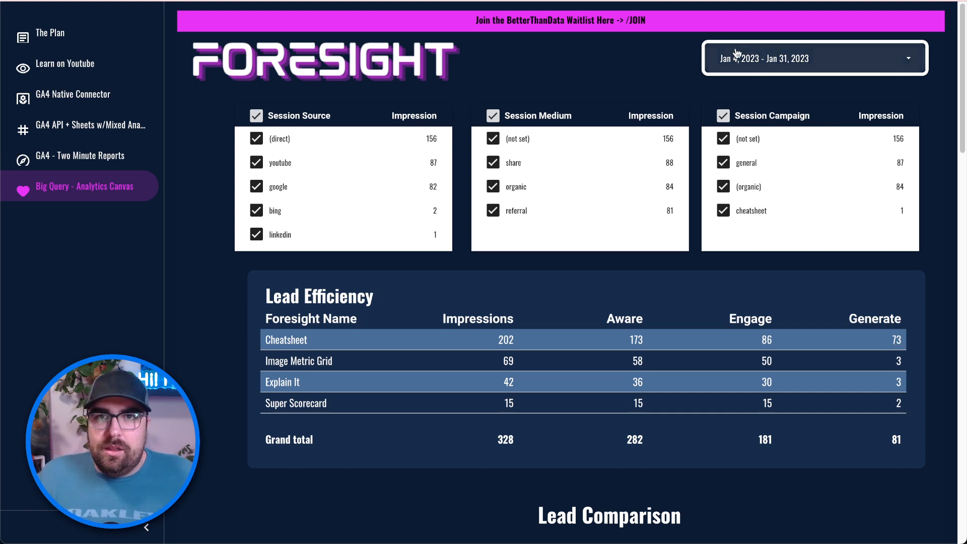
- Reset filters and selections so Cheatsheet shows 245 impressions and the total is 409
mouse_move(786, 20)
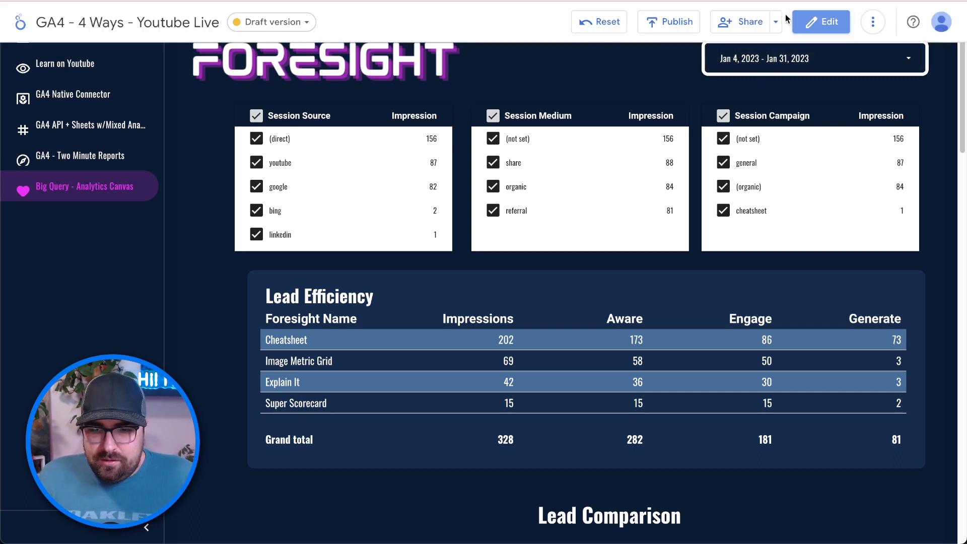
left_click(876, 24)
left_click(606, 42)
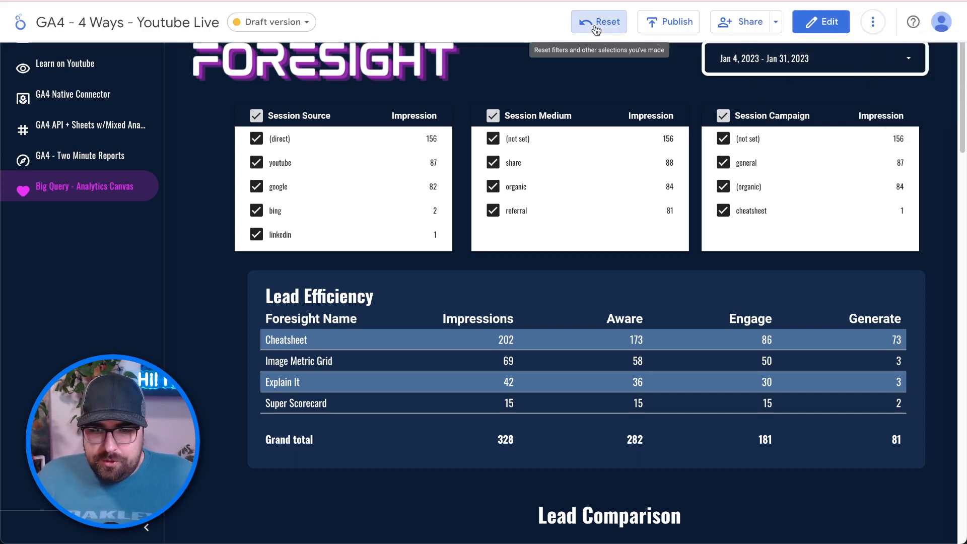
left_click(594, 24)
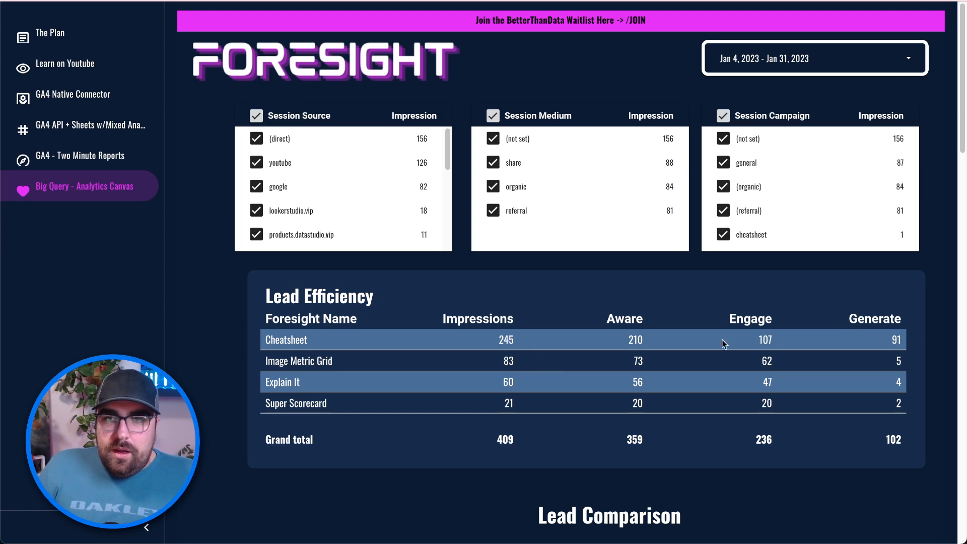
scroll(353, 266, "down", 14)
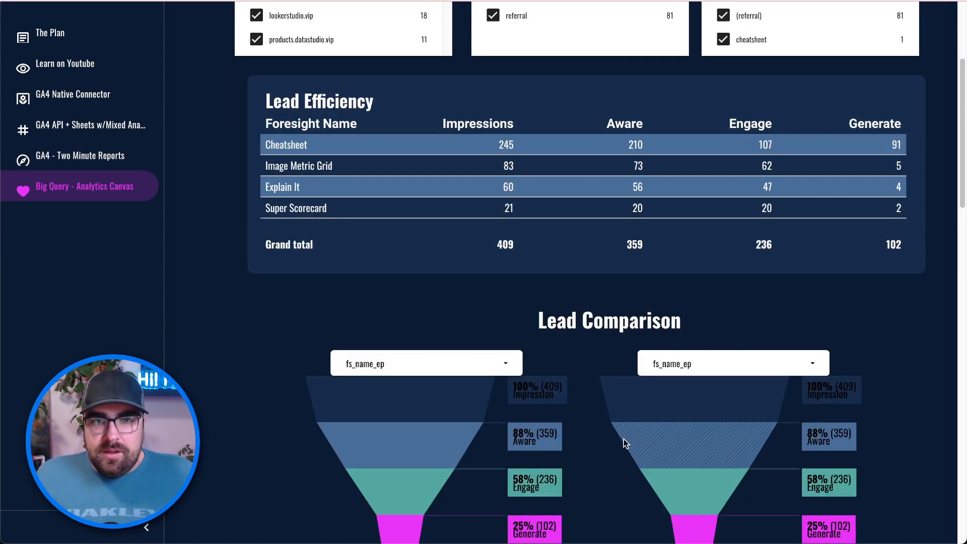
scroll(867, 322, "up", 14)
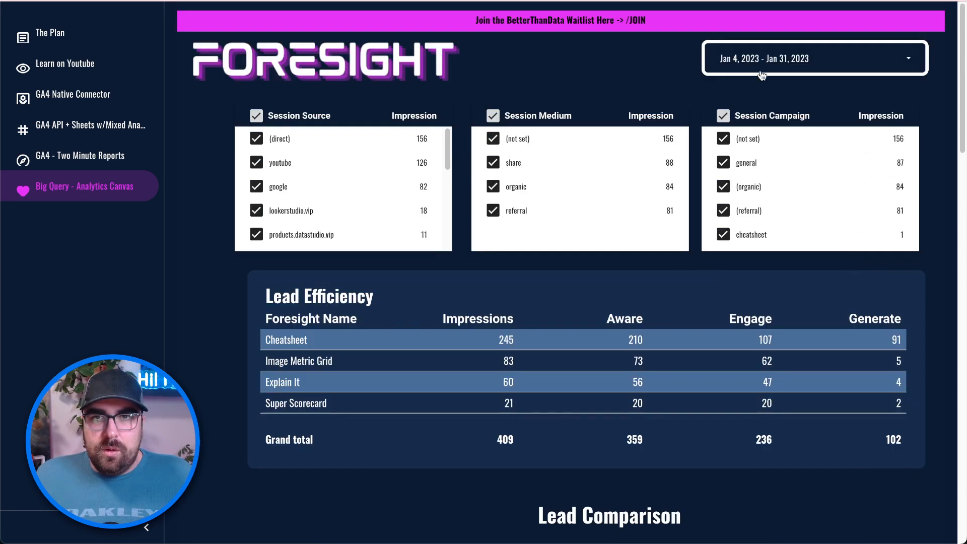
left_click(761, 74)
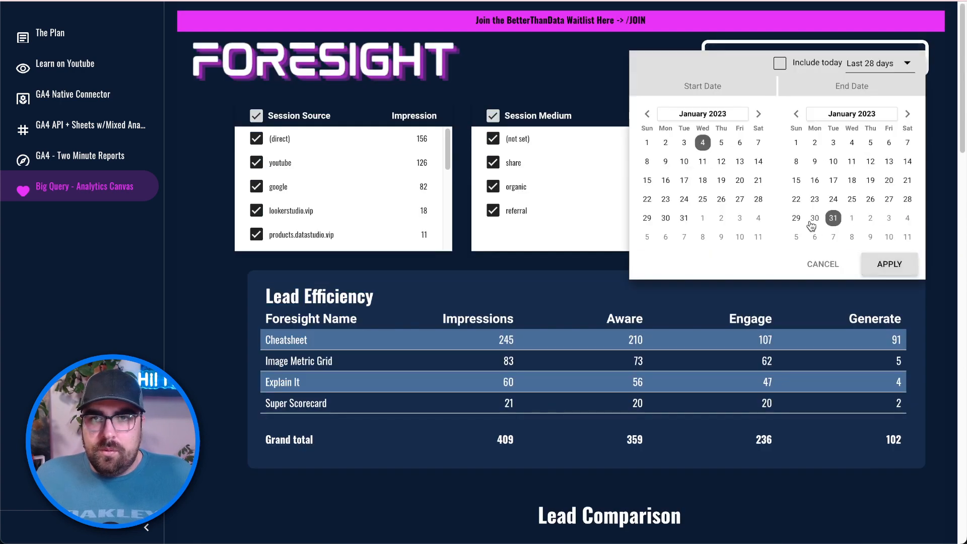
left_click(813, 219)
left_click(882, 273)
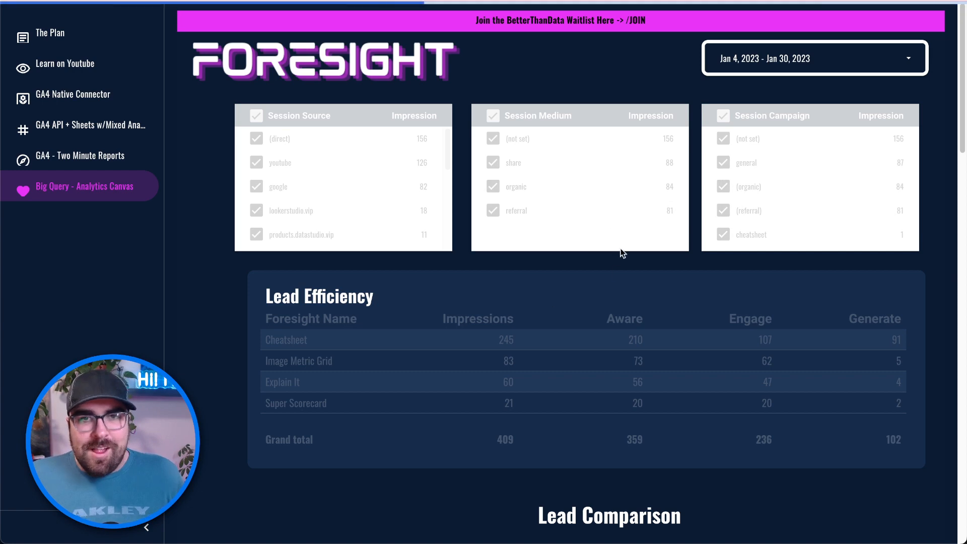
scroll(555, 282, "down", 6)
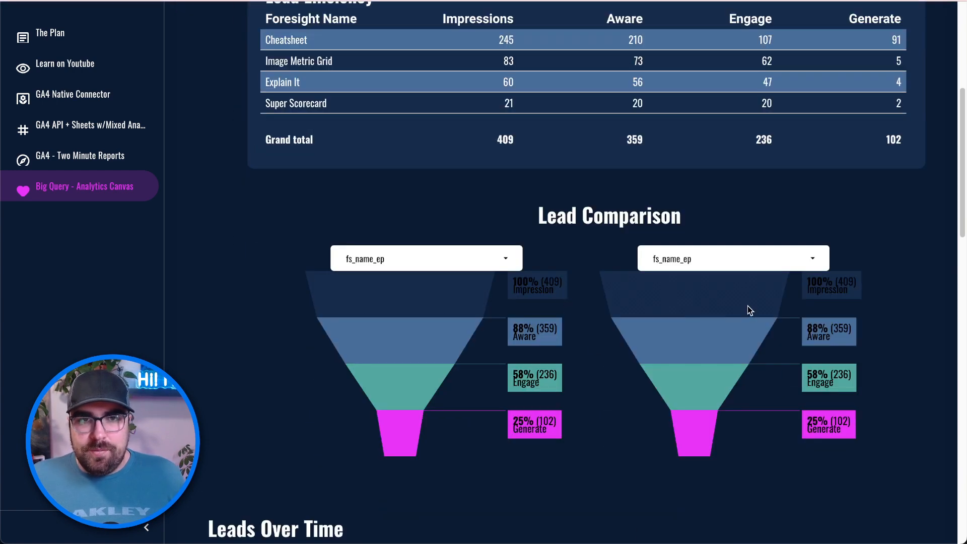
scroll(689, 356, "up", 3)
scroll(689, 359, "down", 5)
scroll(689, 358, "down", 5)
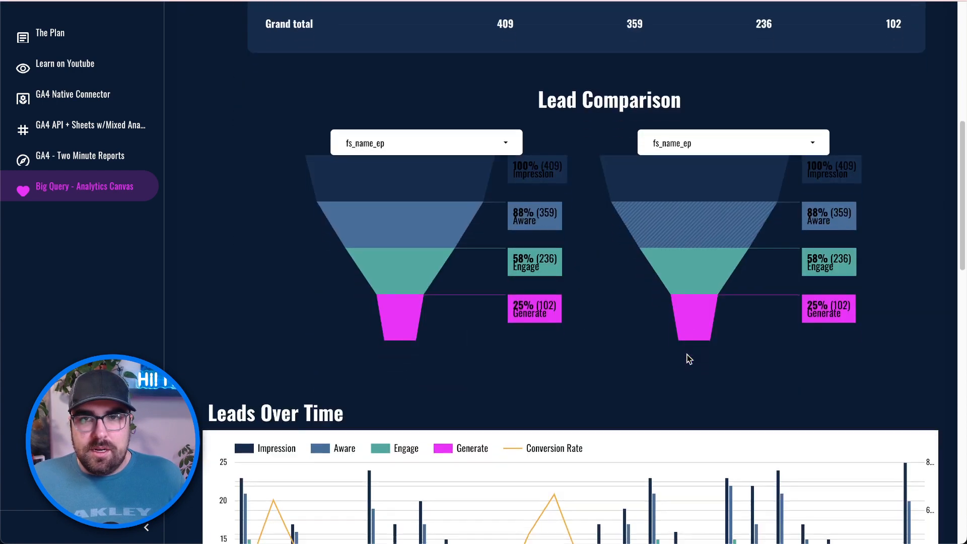
scroll(689, 358, "up", 10)
scroll(579, 265, "up", 4)
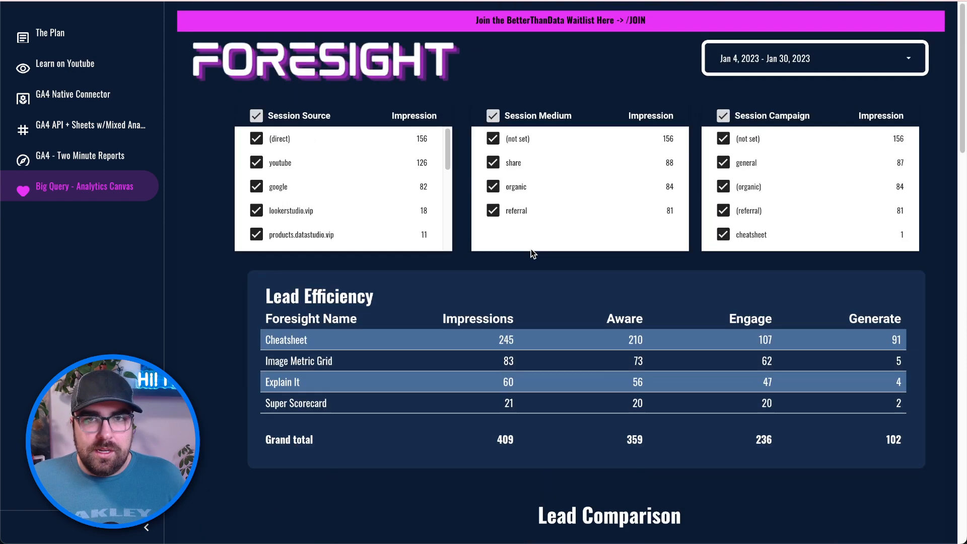
left_click(404, 163)
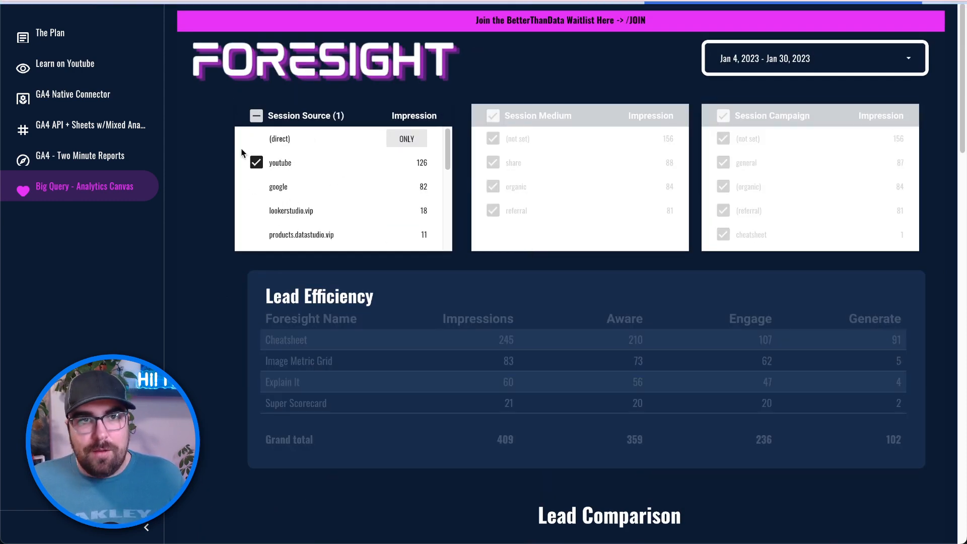
scroll(309, 198, "down", 2)
scroll(309, 199, "up", 2)
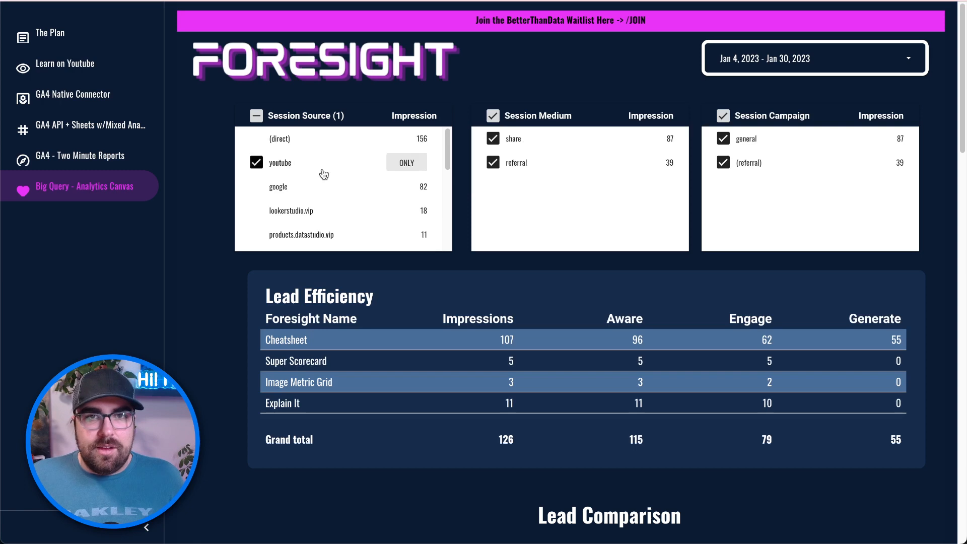
scroll(428, 327, "down", 1)
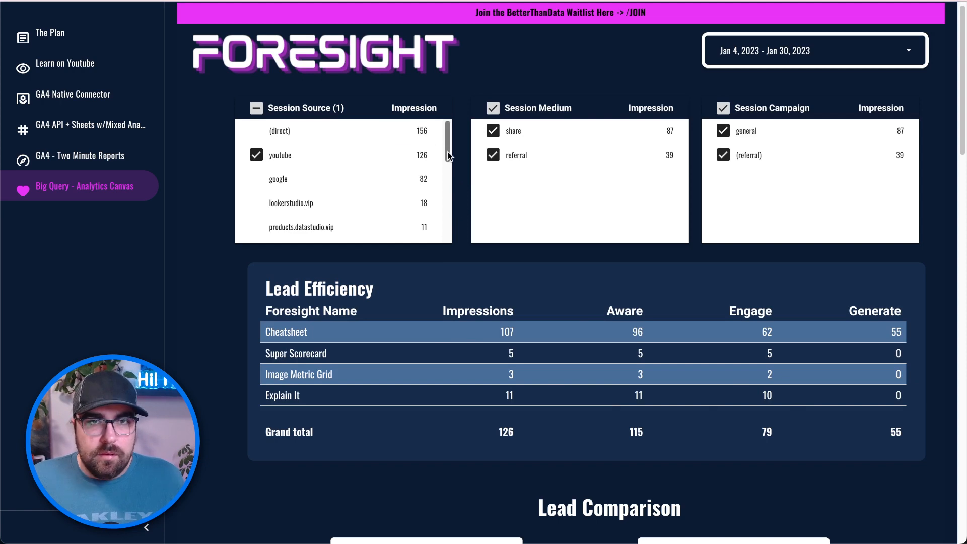
left_click(254, 156)
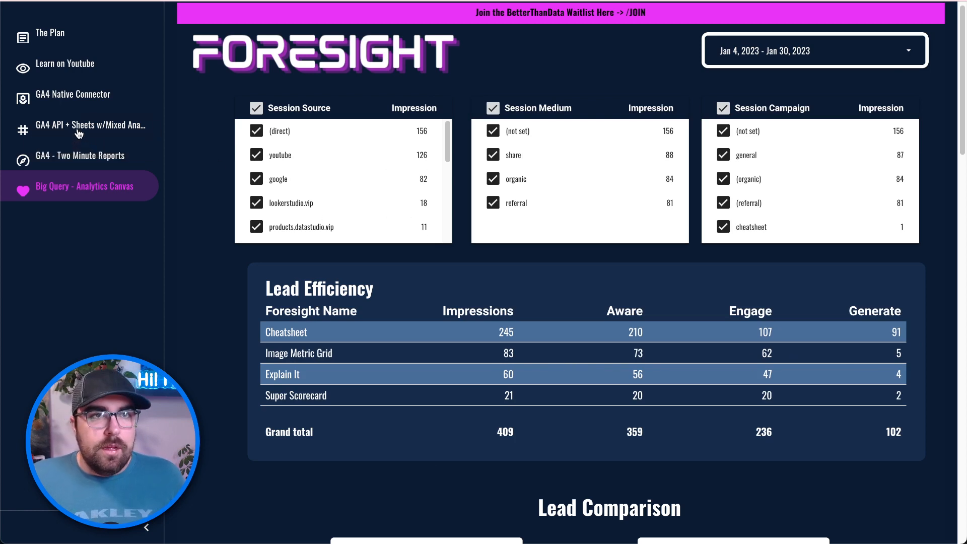
- Go to the GA4 Native Connector page and scroll through its tables
left_click(87, 95)
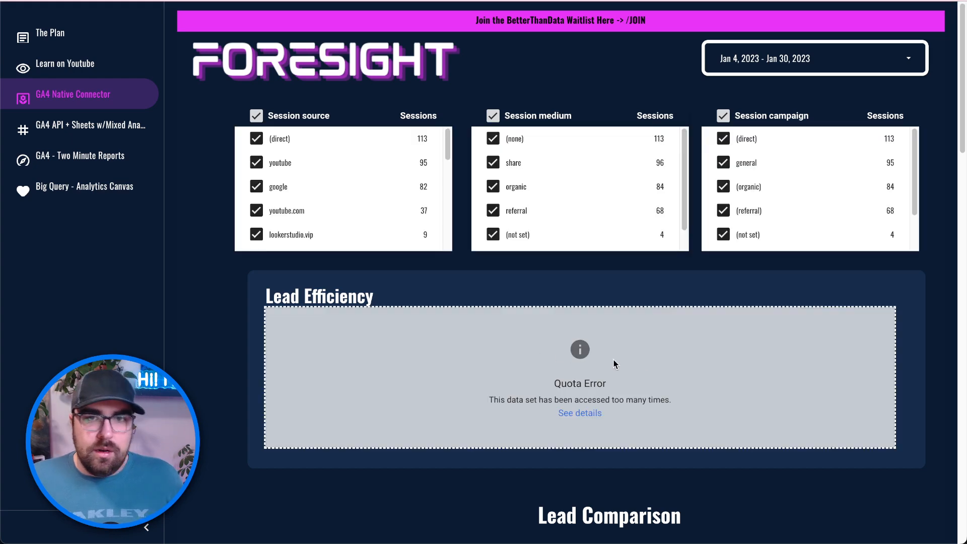
scroll(595, 410, "down", 4)
scroll(596, 410, "down", 3)
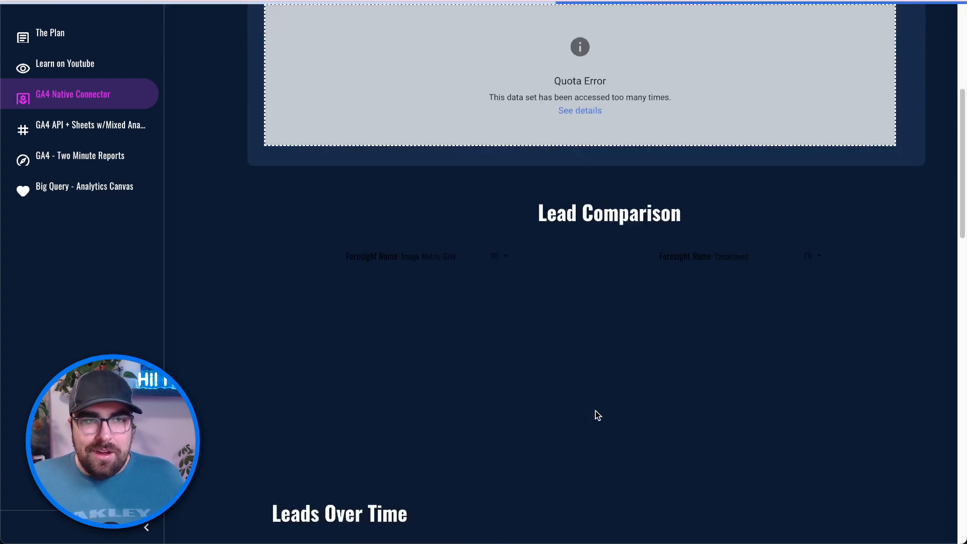
scroll(596, 410, "up", 5)
scroll(456, 435, "down", 4)
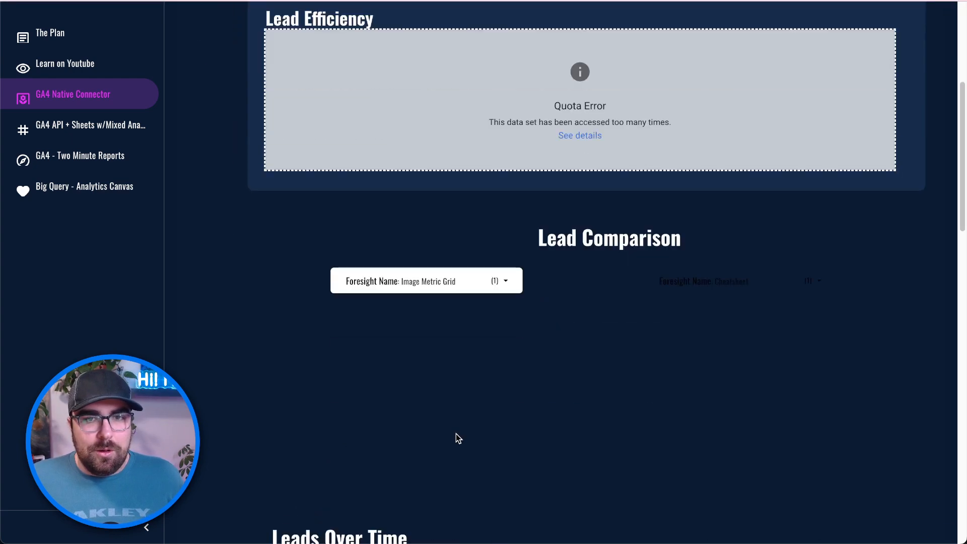
scroll(423, 168, "up", 4)
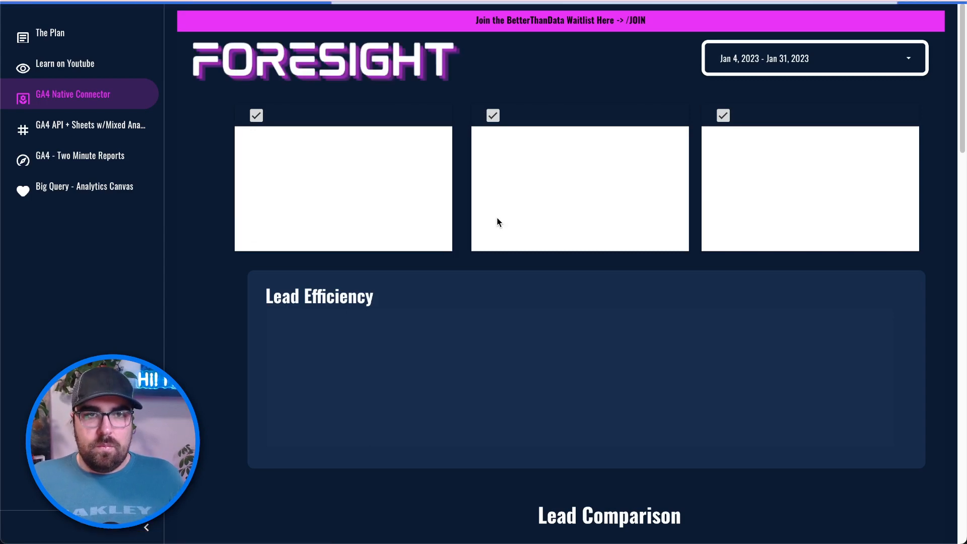
- Refresh the report data, then go to the GA4 API + Sheets w/Mixed Analytics page
mouse_move(760, 25)
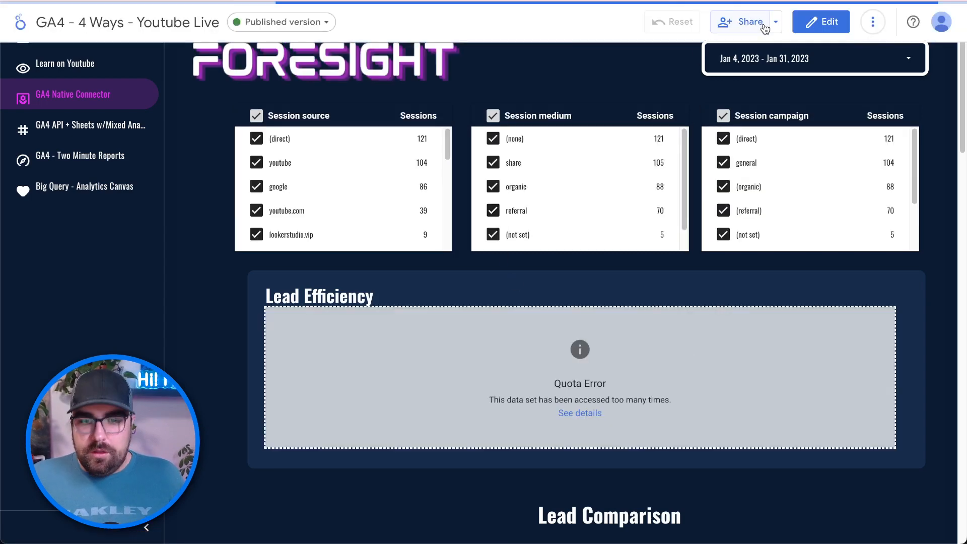
left_click(876, 24)
left_click(904, 54)
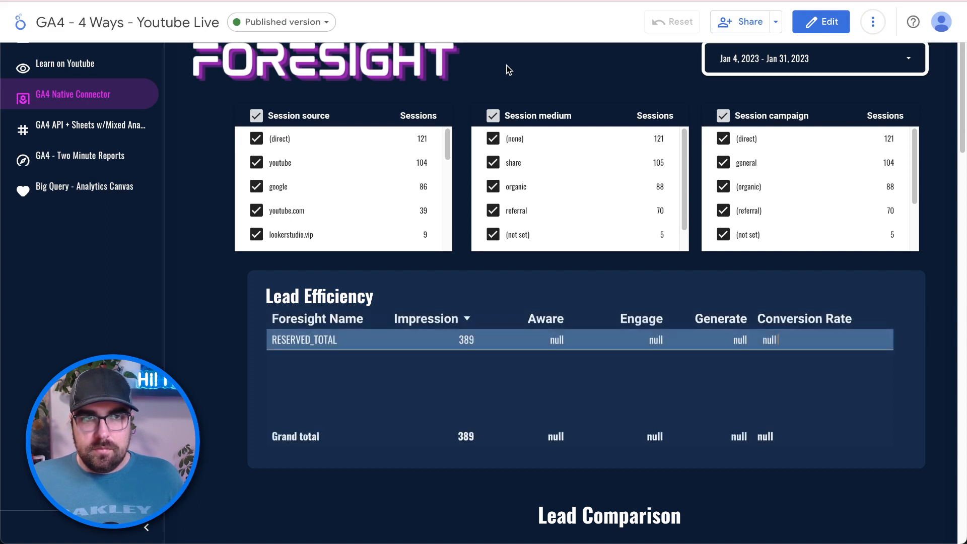
scroll(490, 355, "down", 6)
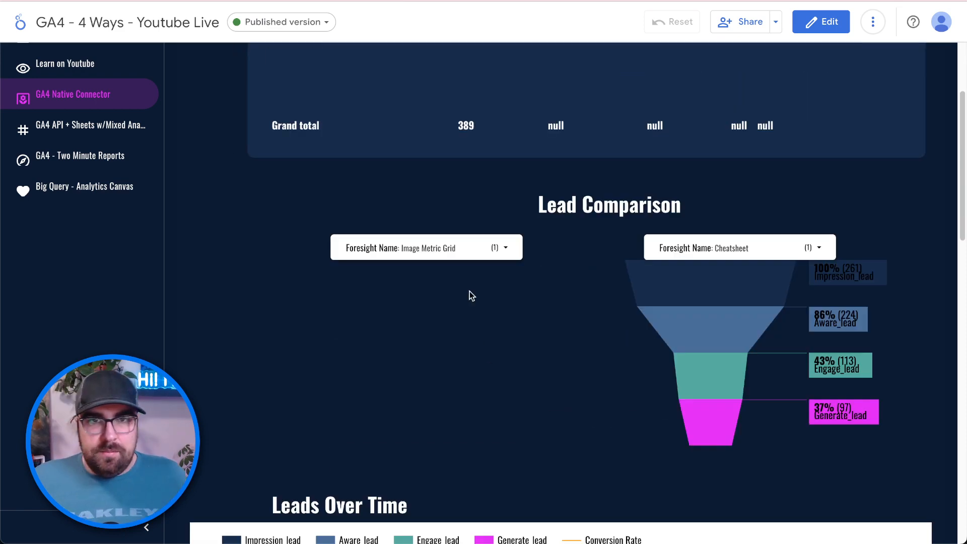
left_click(91, 124)
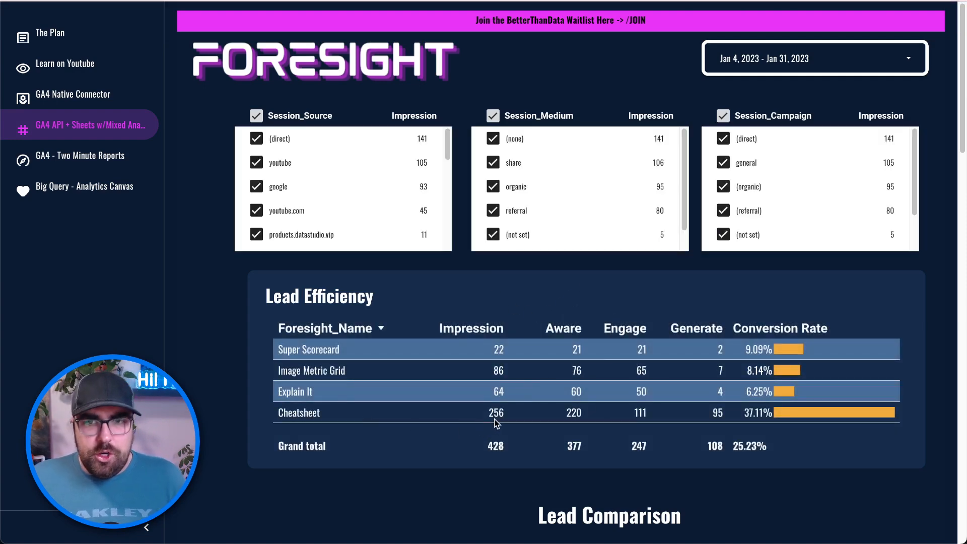
- Check Two Minute Reports' Lead Efficiency table (Cheatsheet 261, total 436), then return to Big Query - Analytics Canvas
left_click(68, 158)
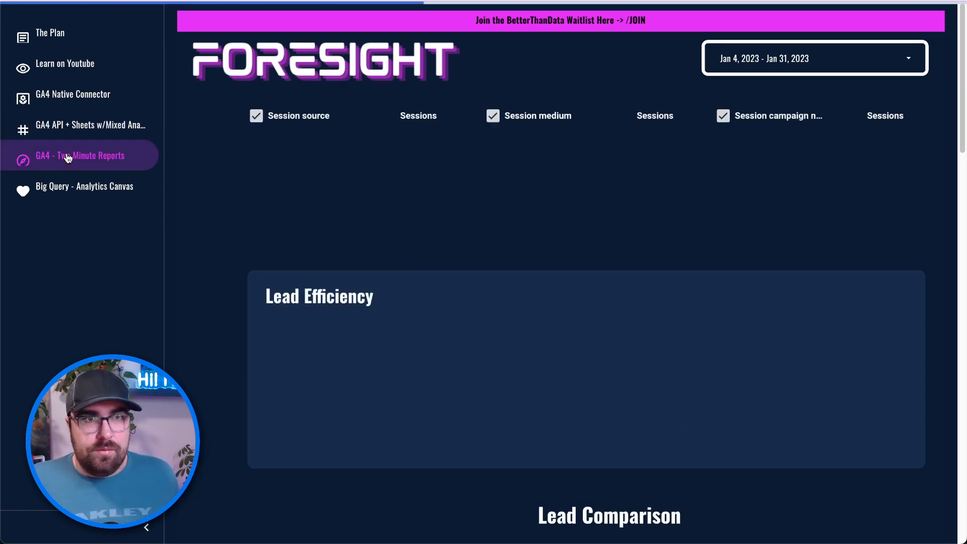
scroll(433, 312, "down", 1)
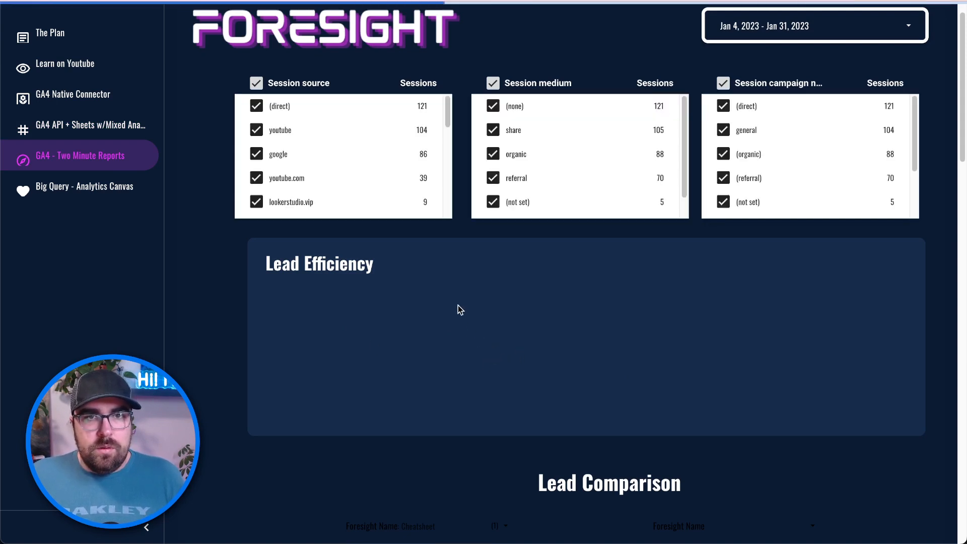
scroll(448, 360, "down", 2)
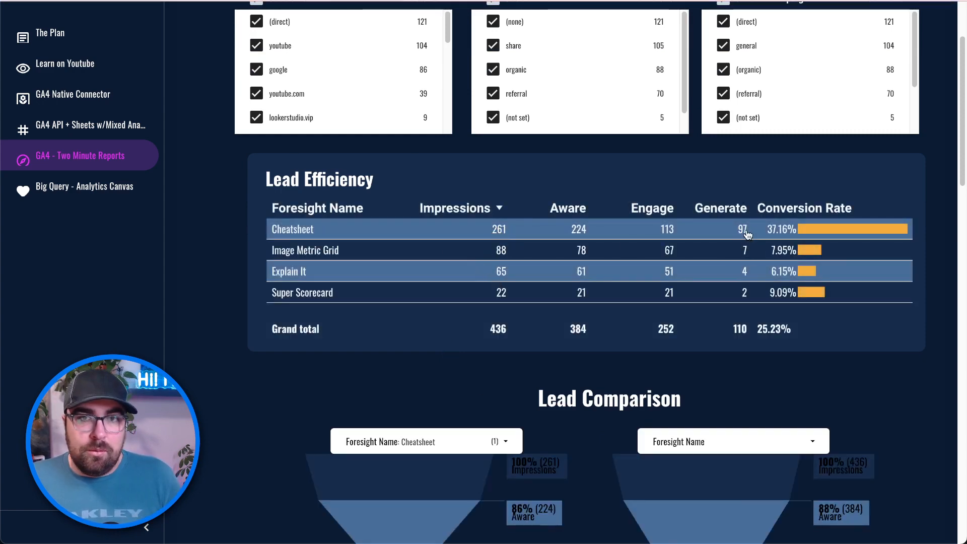
left_click(121, 189)
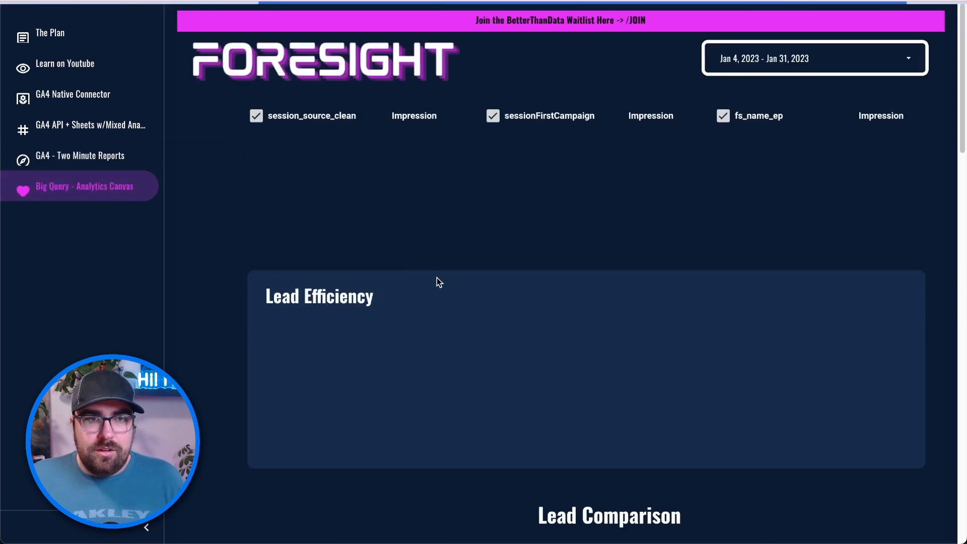
- Scroll through the Big Query - Analytics Canvas page to review its tables
scroll(436, 394, "down", 1)
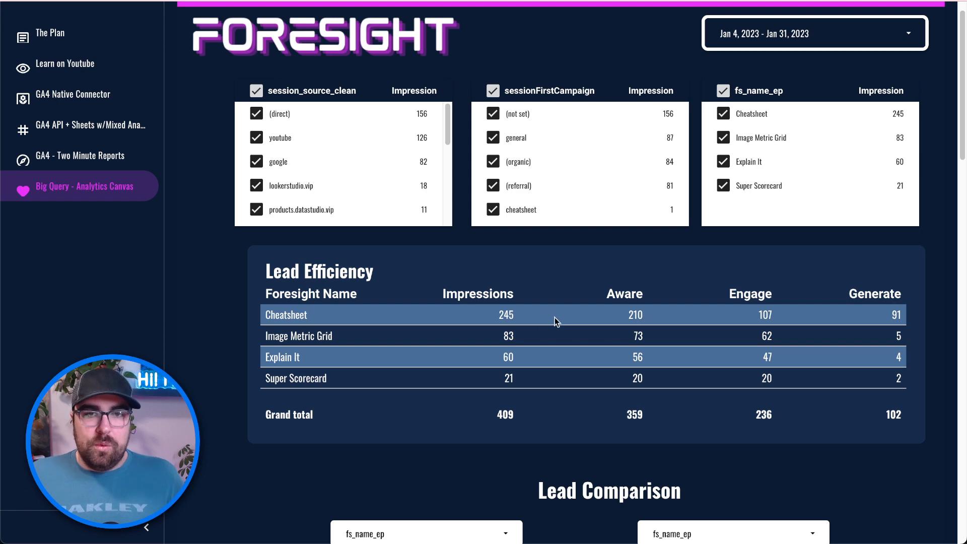
scroll(487, 356, "down", 1)
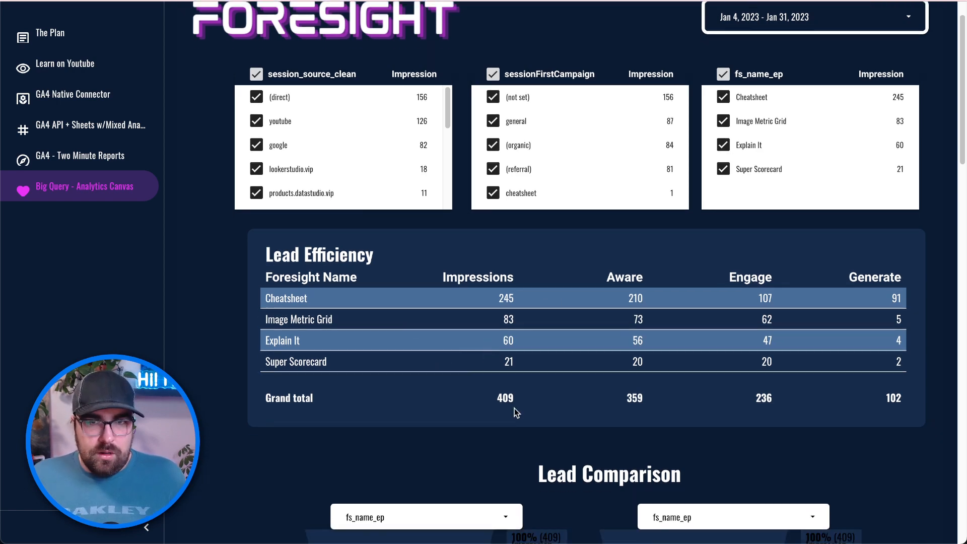
scroll(454, 410, "down", 1)
scroll(525, 391, "down", 10)
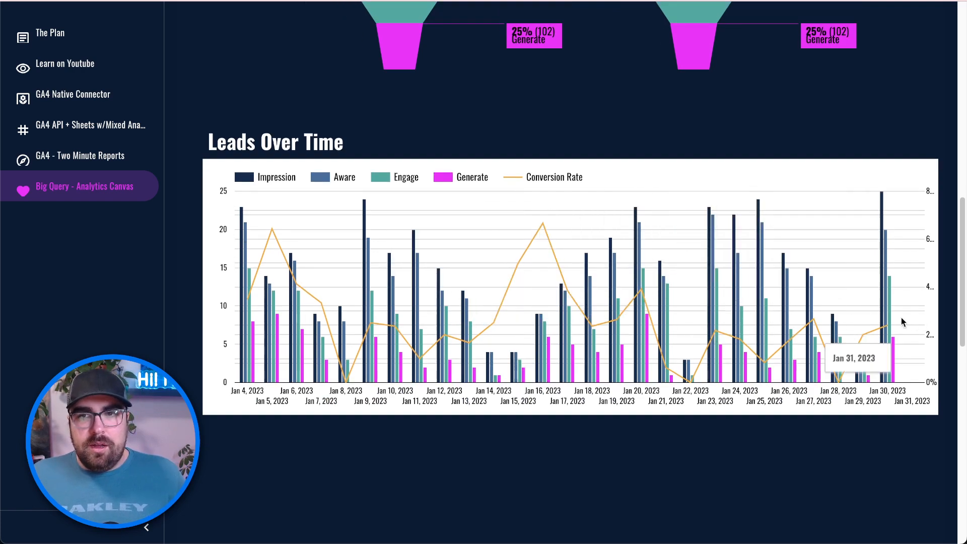
scroll(902, 317, "up", 11)
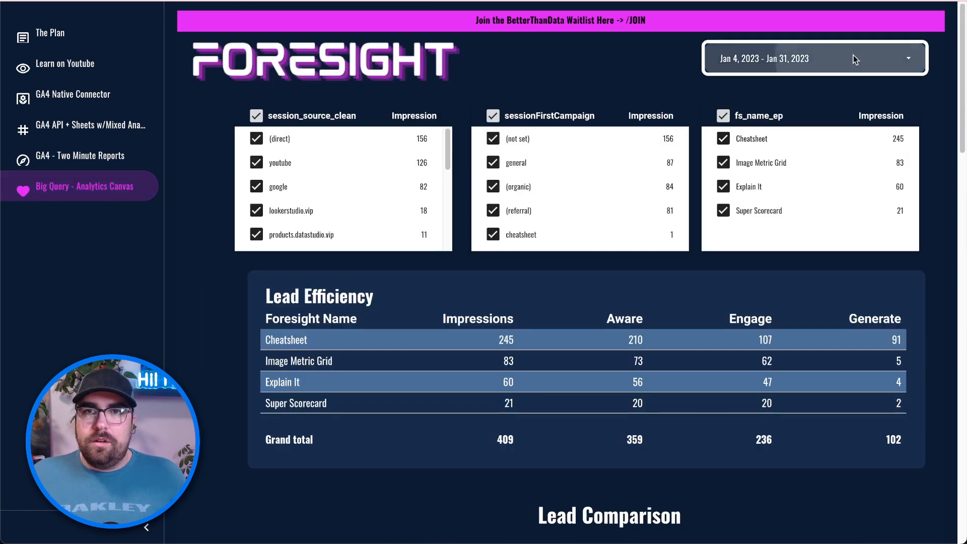
- Set the date range to Jan 4 – Jan 30, 2023 and go to GA4 - Two Minute Reports
left_click(853, 57)
left_click(817, 220)
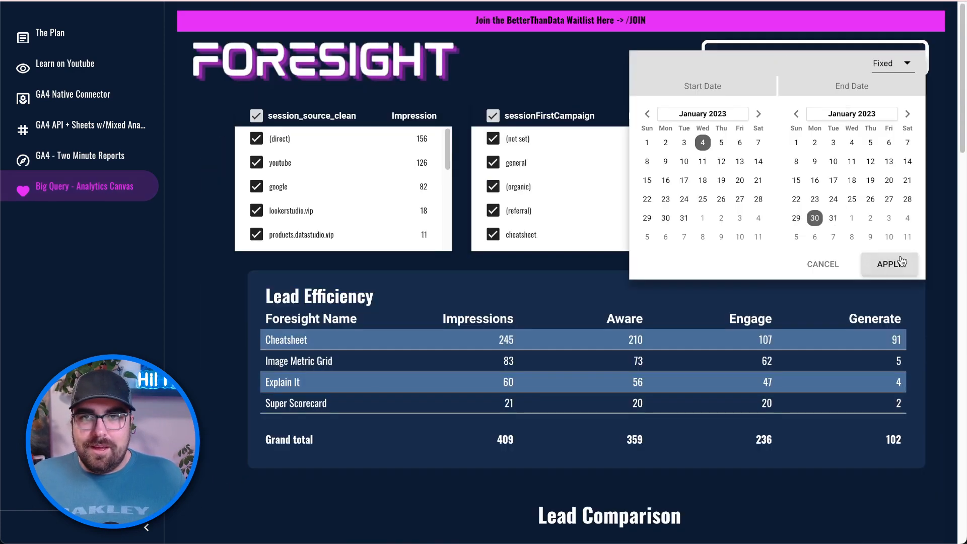
left_click(890, 265)
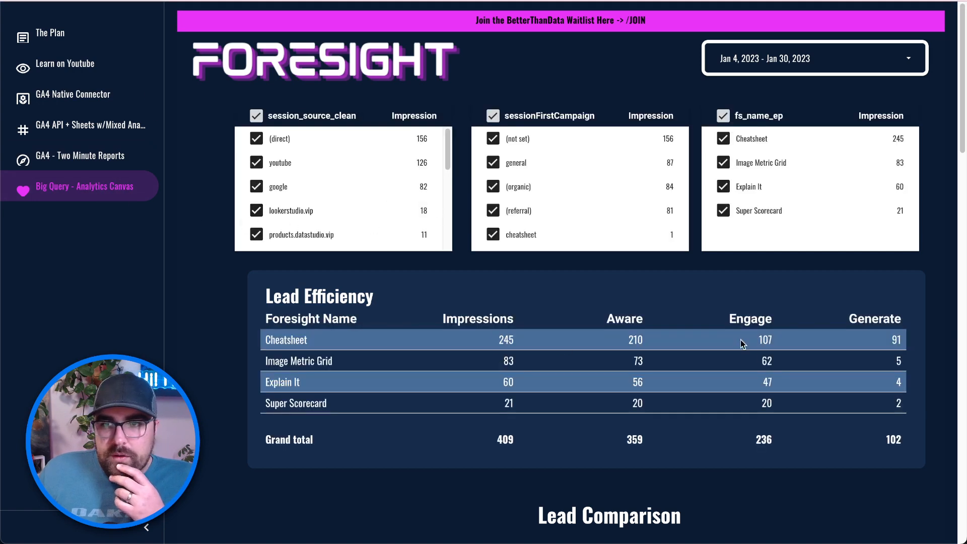
left_click(104, 155)
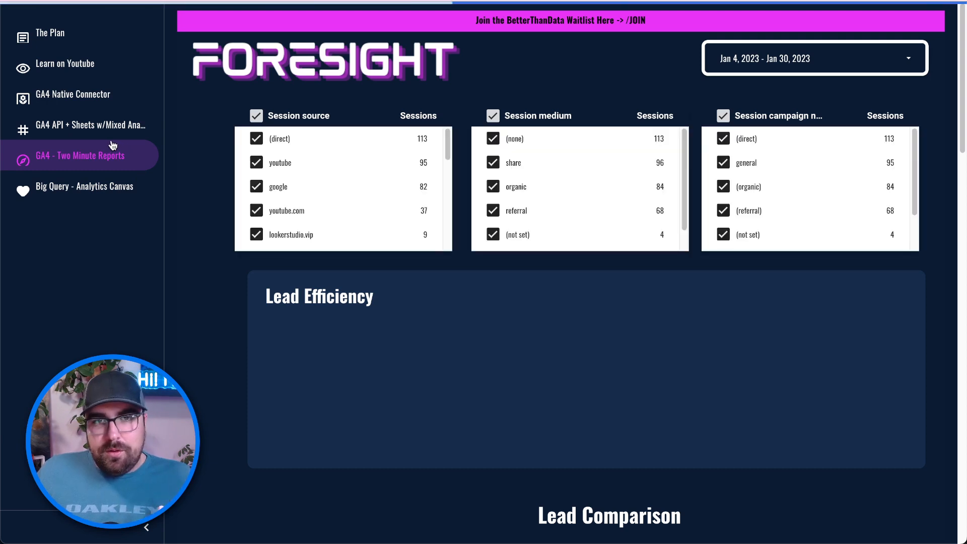
- Check the GA4 API + Sheets page totals, then go back to Big Query - Analytics Canvas
scroll(398, 313, "down", 1)
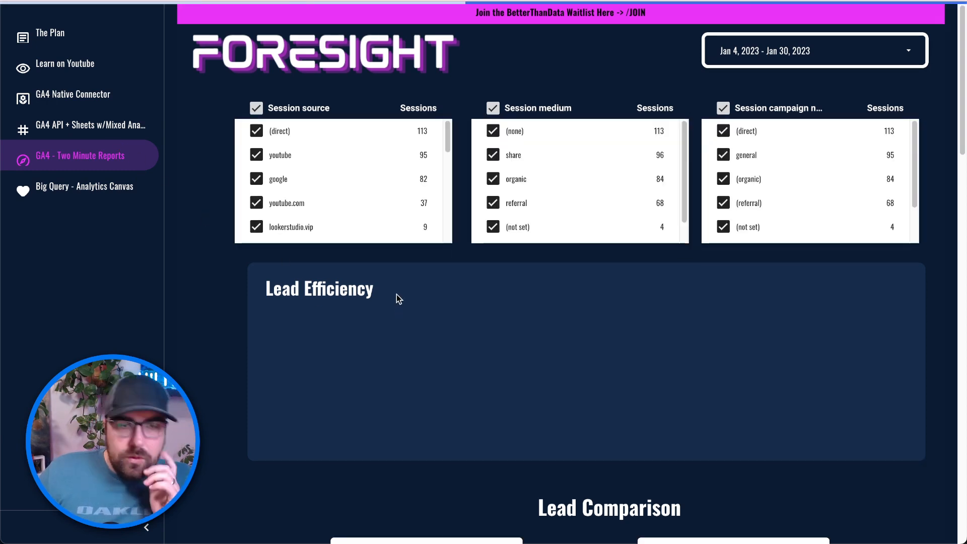
left_click(122, 126)
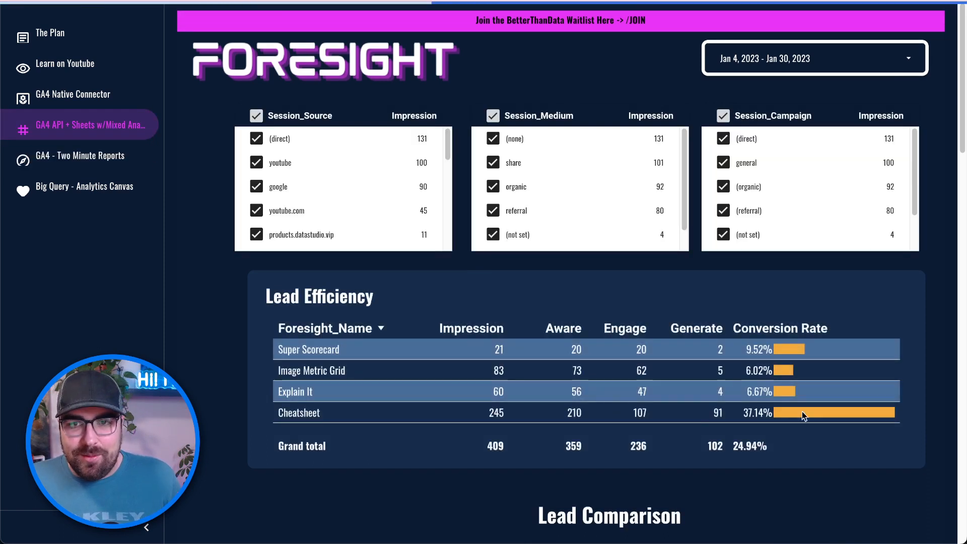
left_click(122, 192)
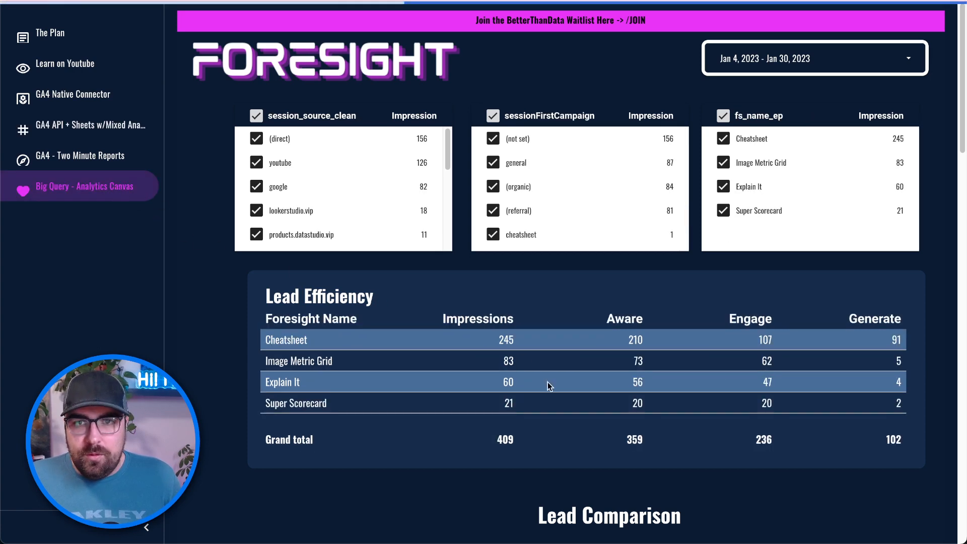